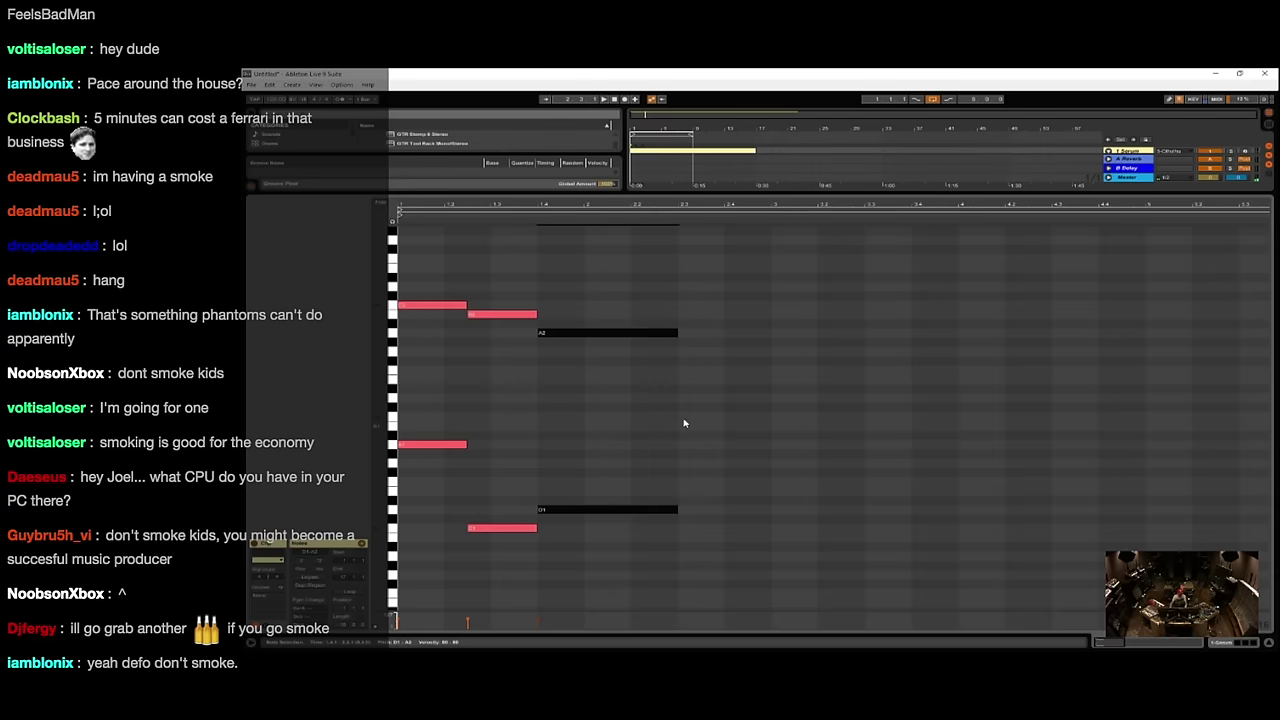
- Add a G2 and an A2 after the long A2 note, with E1 and F1 as their bass notes
left_click(678, 347)
left_click_drag(548, 332, 662, 358)
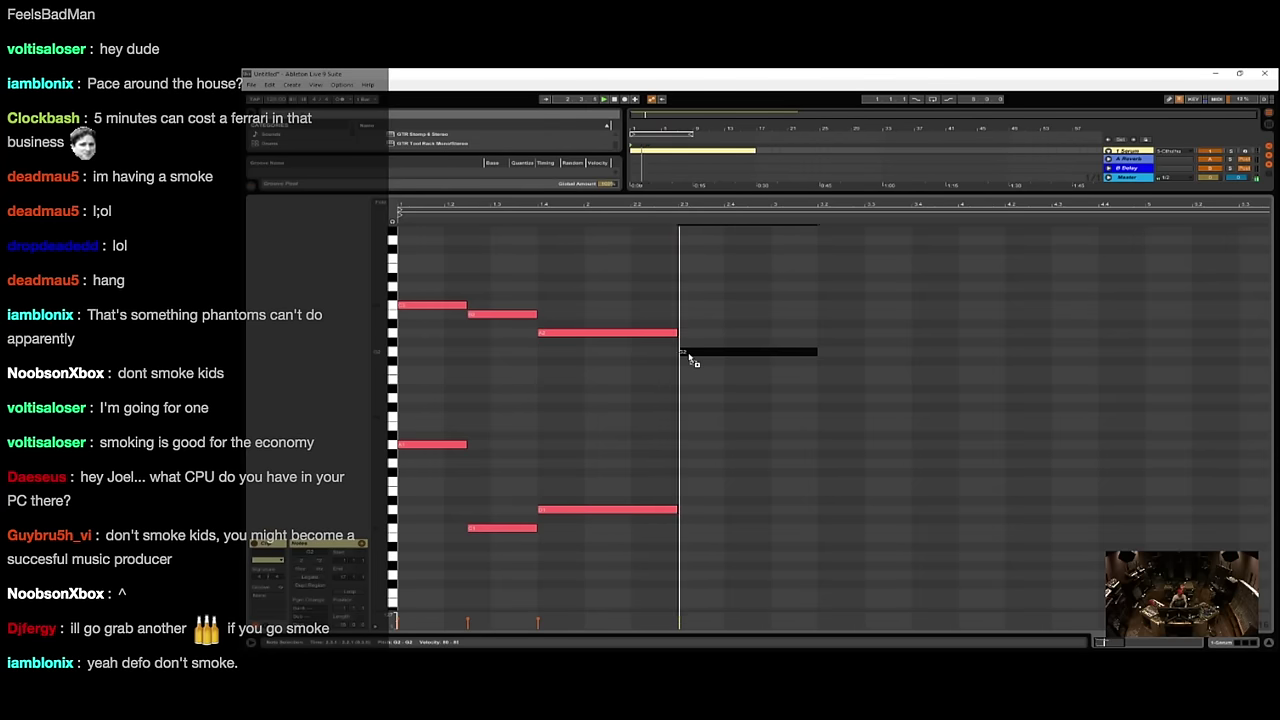
key("space")
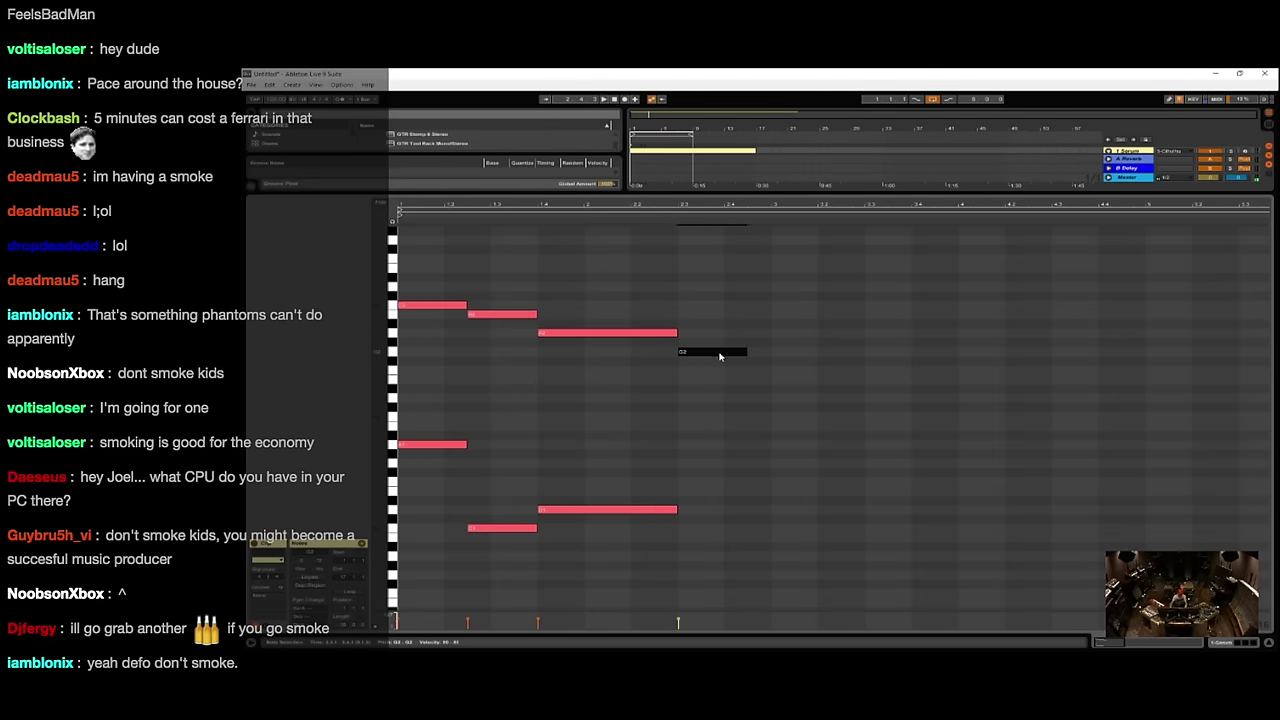
left_click_drag(719, 356, 803, 320)
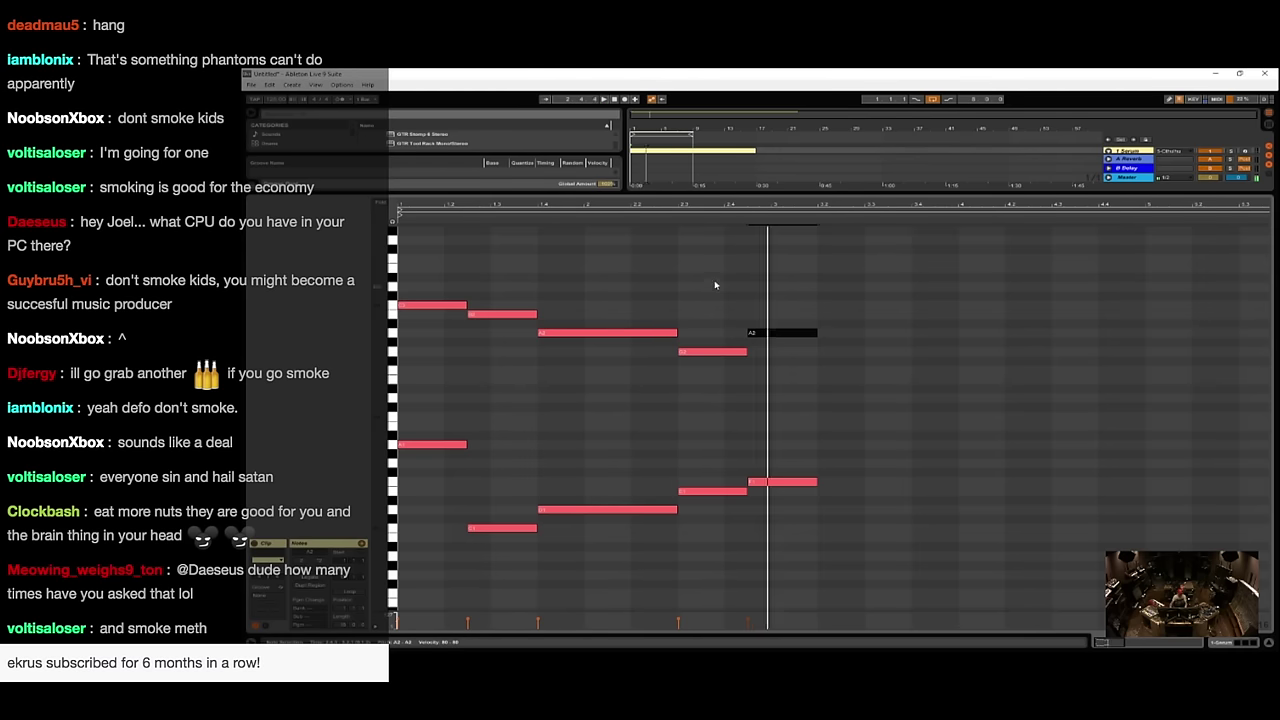
left_click_drag(710, 557, 710, 557)
- Shift the last two chords half a beat later and lengthen the A2/D1 chord to fill the gap
key("space")
left_click_drag(791, 297, 742, 499)
left_click_drag(665, 290, 702, 512)
key("space")
- Transpose all notes in the clip down five semitones
left_click_drag(985, 294, 277, 630)
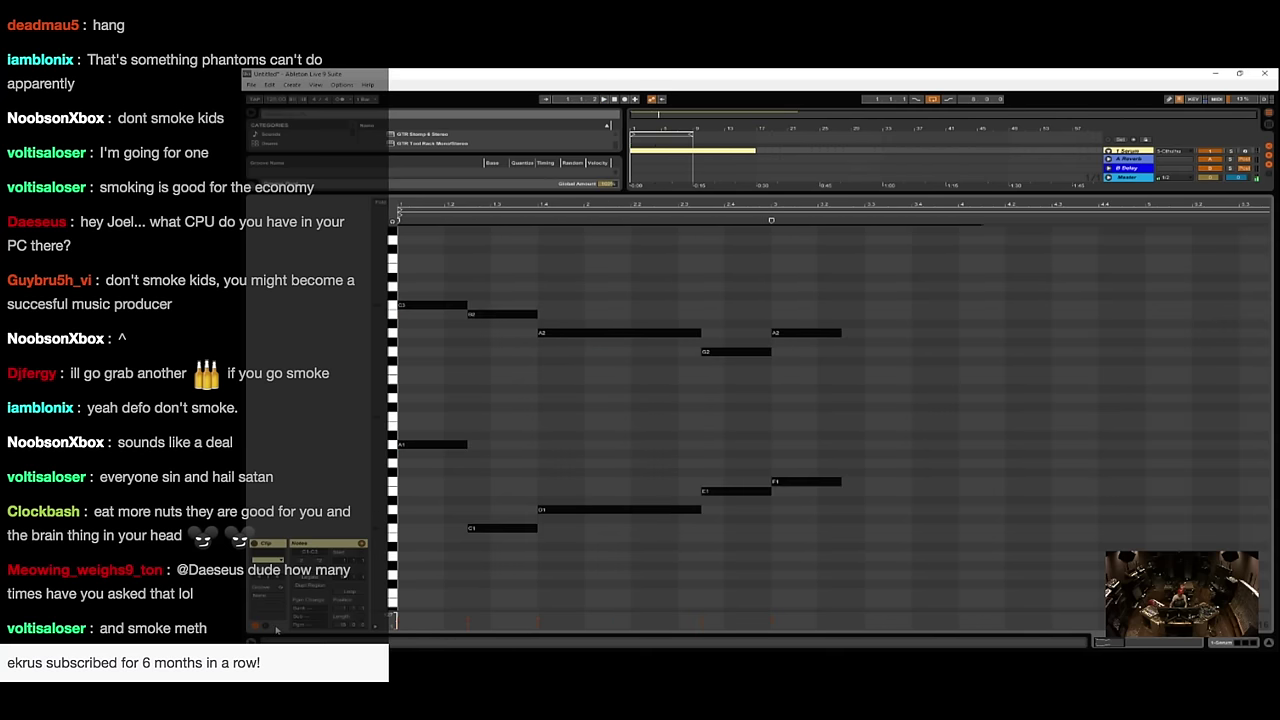
key("Down")
key("Down")
key("Down")
key("Down")
key("Down")
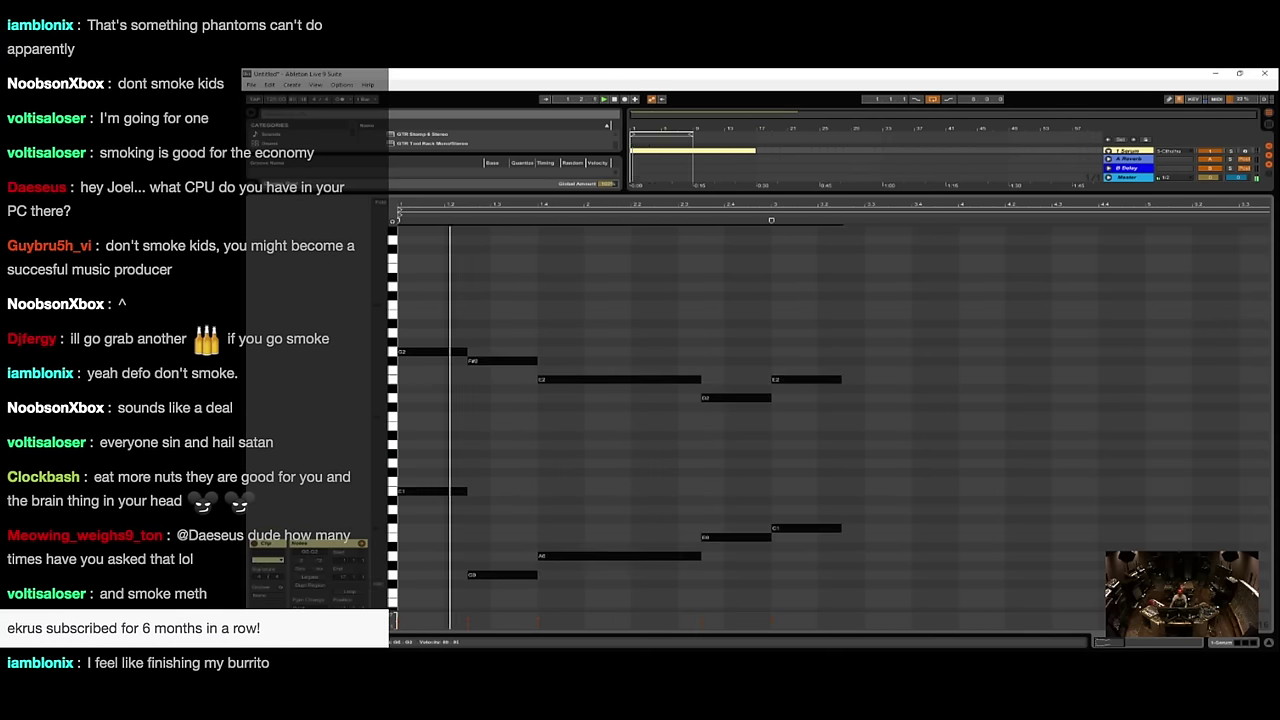
- Adjust the filter cutoff in the Serum synth and close the plugin window
key("shift+Tab")
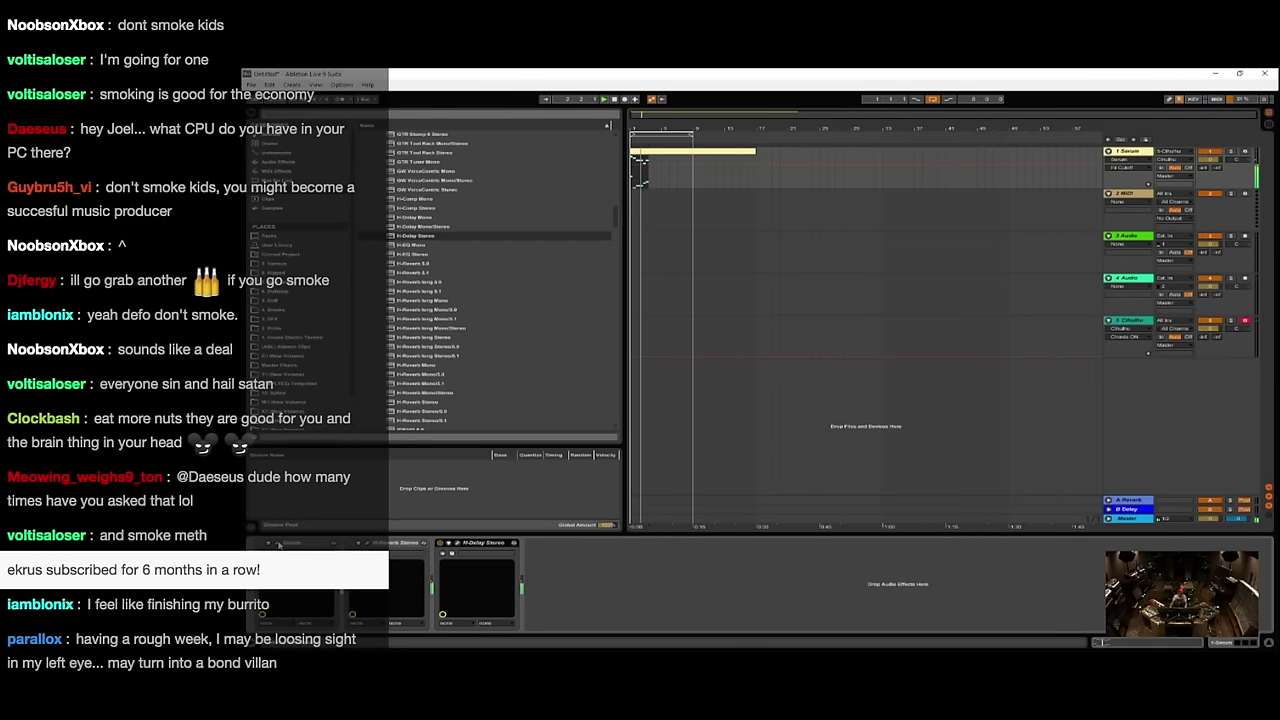
left_click(278, 545)
mouse_move(810, 343)
left_mouse_down()
mouse_move(815, 302)
mouse_move(812, 340)
left_mouse_up()
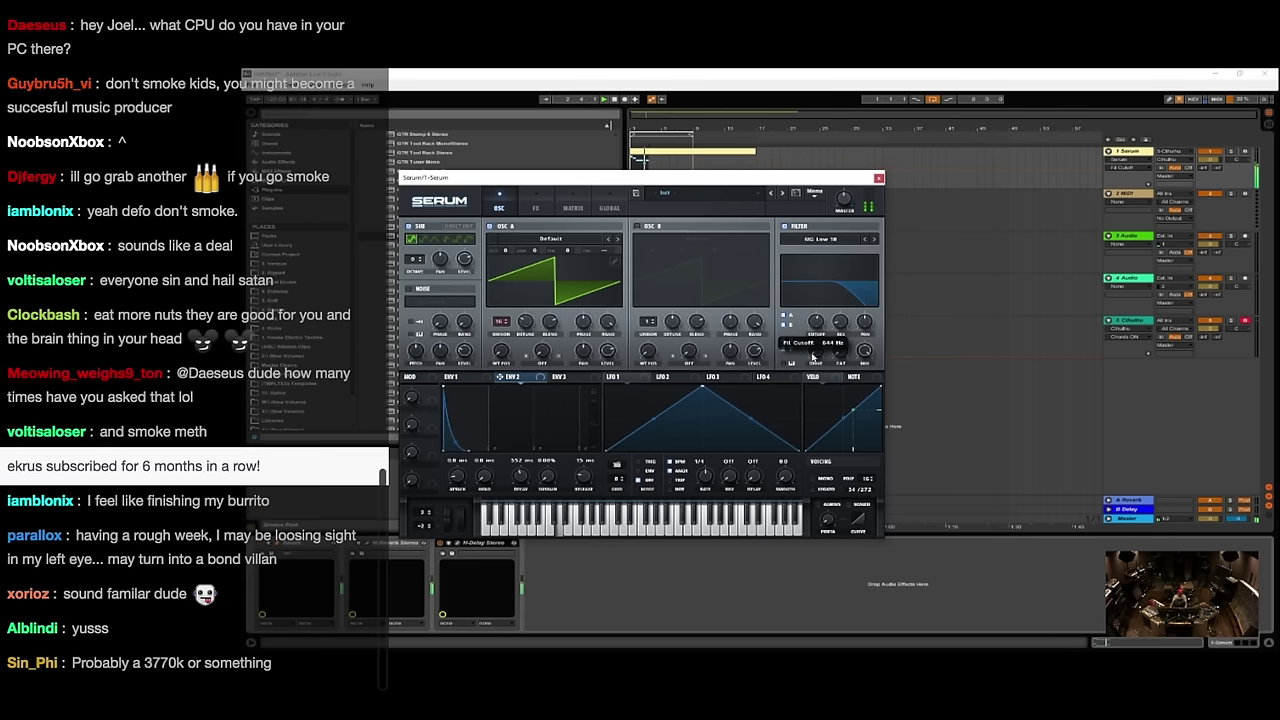
left_click(880, 179)
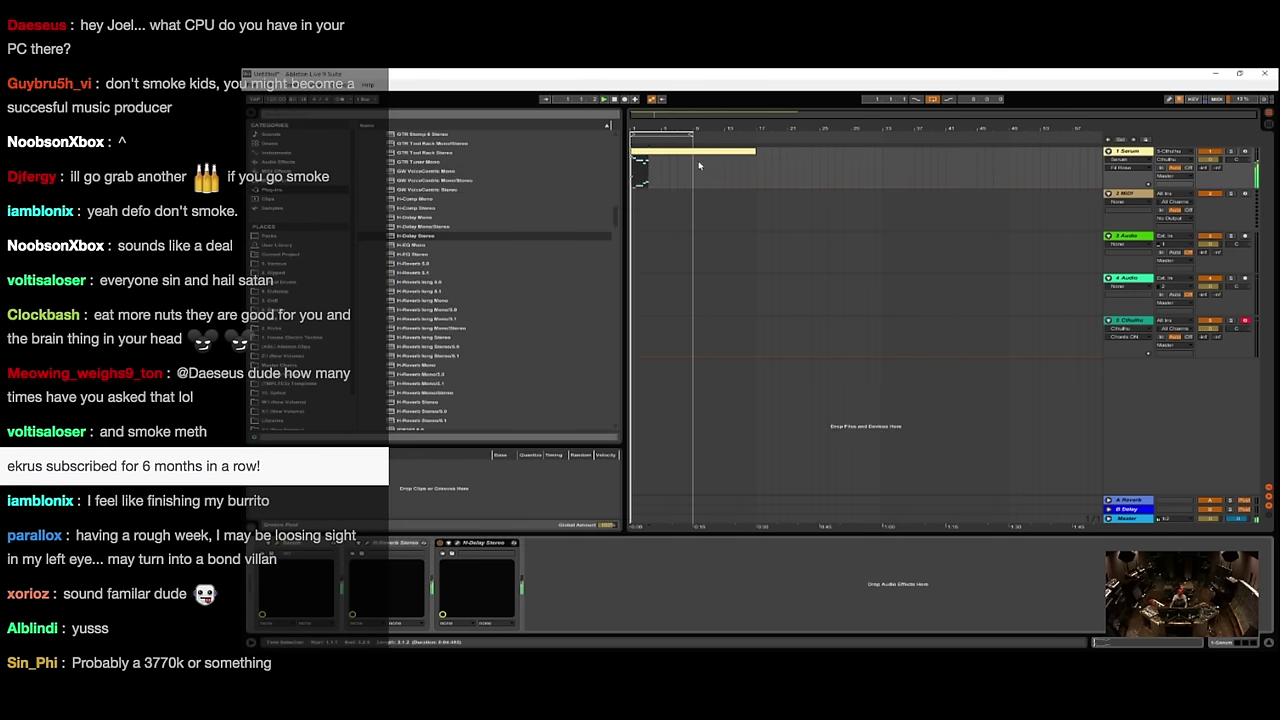
- In the Serum clip, trim the D2/B0 chord to start at 2.4 and extend the preceding E2/A0 chord to meet it
double_click(680, 152)
left_click(887, 485)
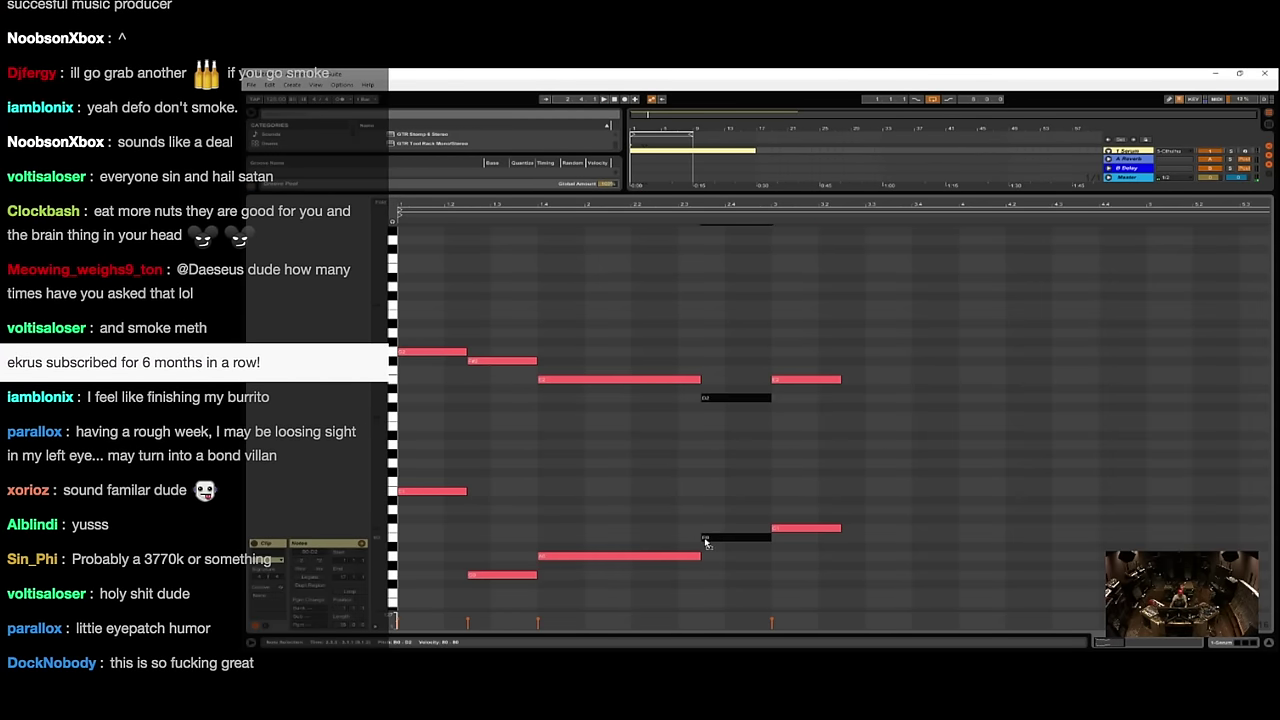
left_click_drag(705, 542, 771, 540)
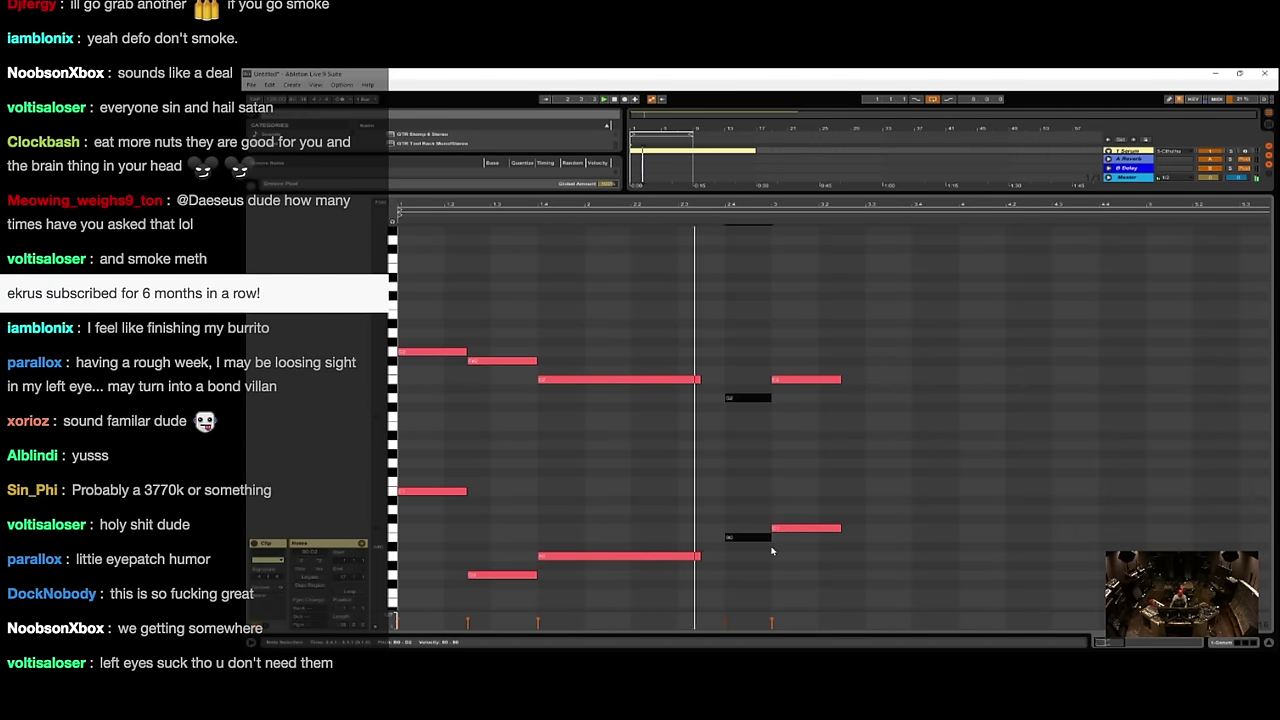
mouse_move(714, 322)
left_mouse_down()
mouse_move(666, 523)
mouse_move(674, 563)
mouse_move(724, 562)
left_mouse_up()
- Continue the upper melody with a C3 and a B2 note directly after the last E2
left_click(866, 406)
left_click_drag(822, 382, 939, 321)
left_click(767, 340)
key("space")
key("space")
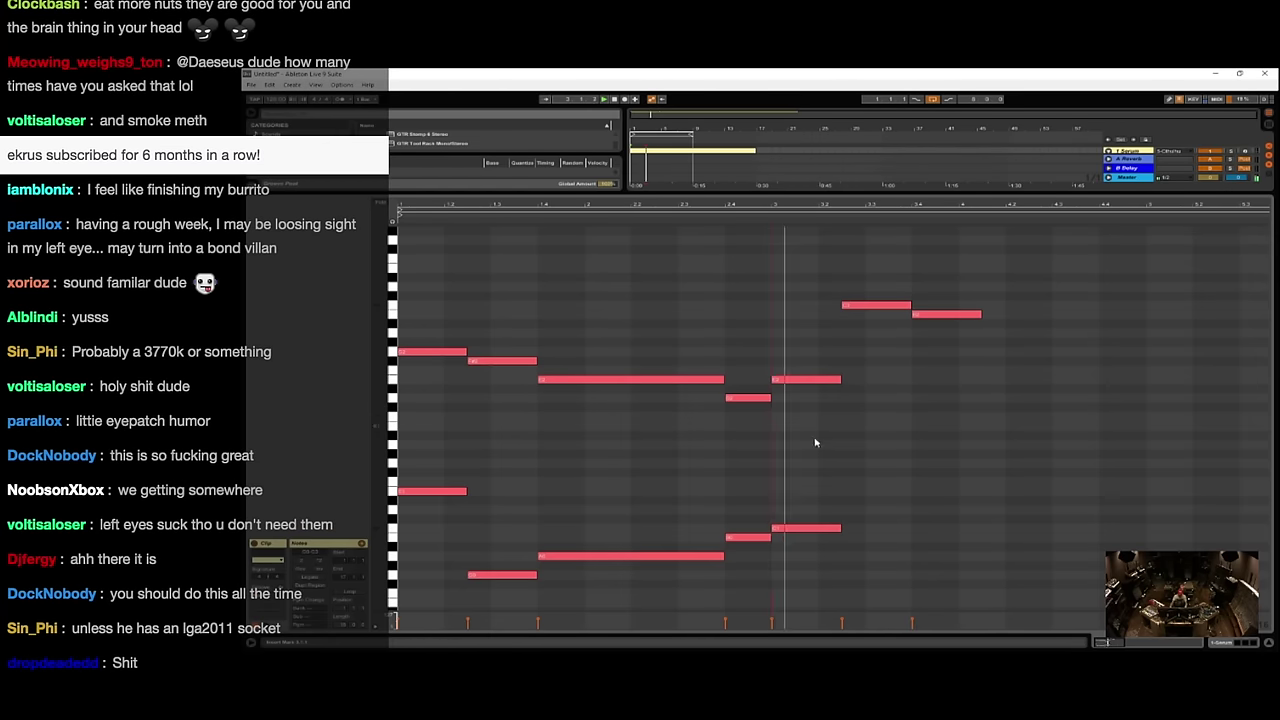
- Add bass notes A0 under the C3 and E1 under the B2
double_click(800, 533)
left_click(890, 455)
left_click(866, 558)
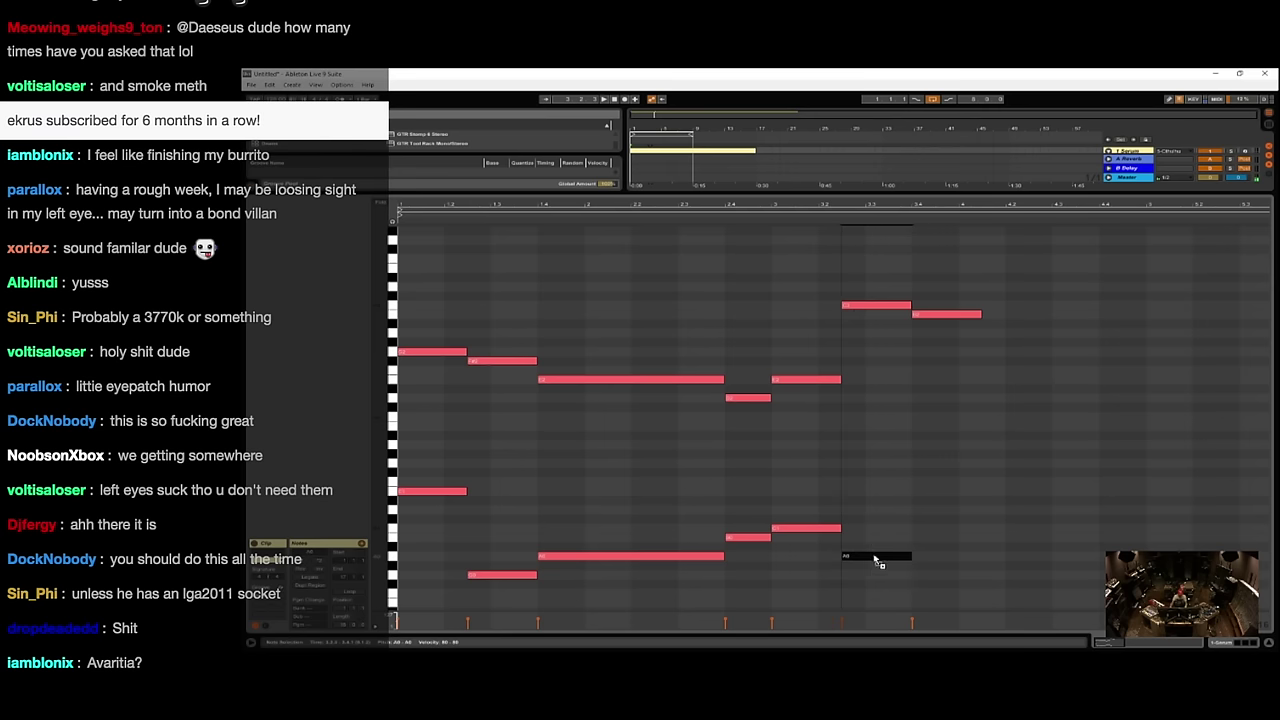
key("space")
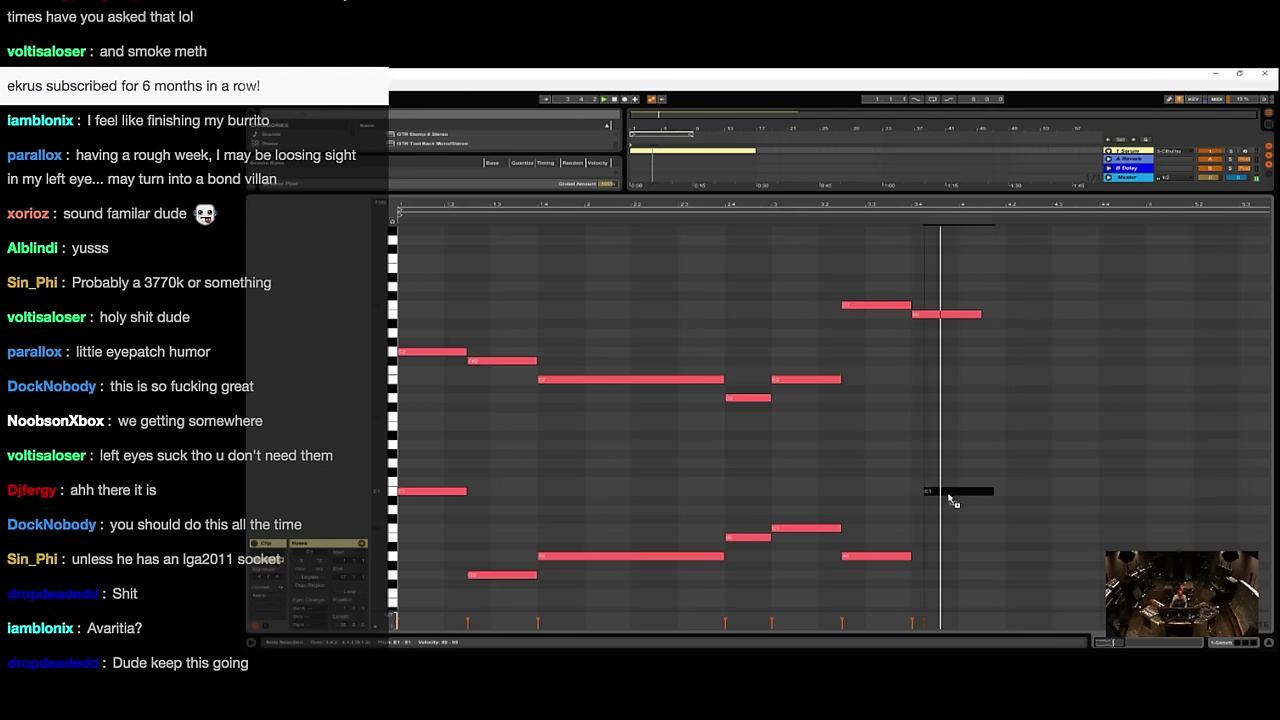
- Stretch the final B2 and E1 notes to bar 5 and loop the clip over the whole progression
left_click_drag(942, 495, 1144, 384)
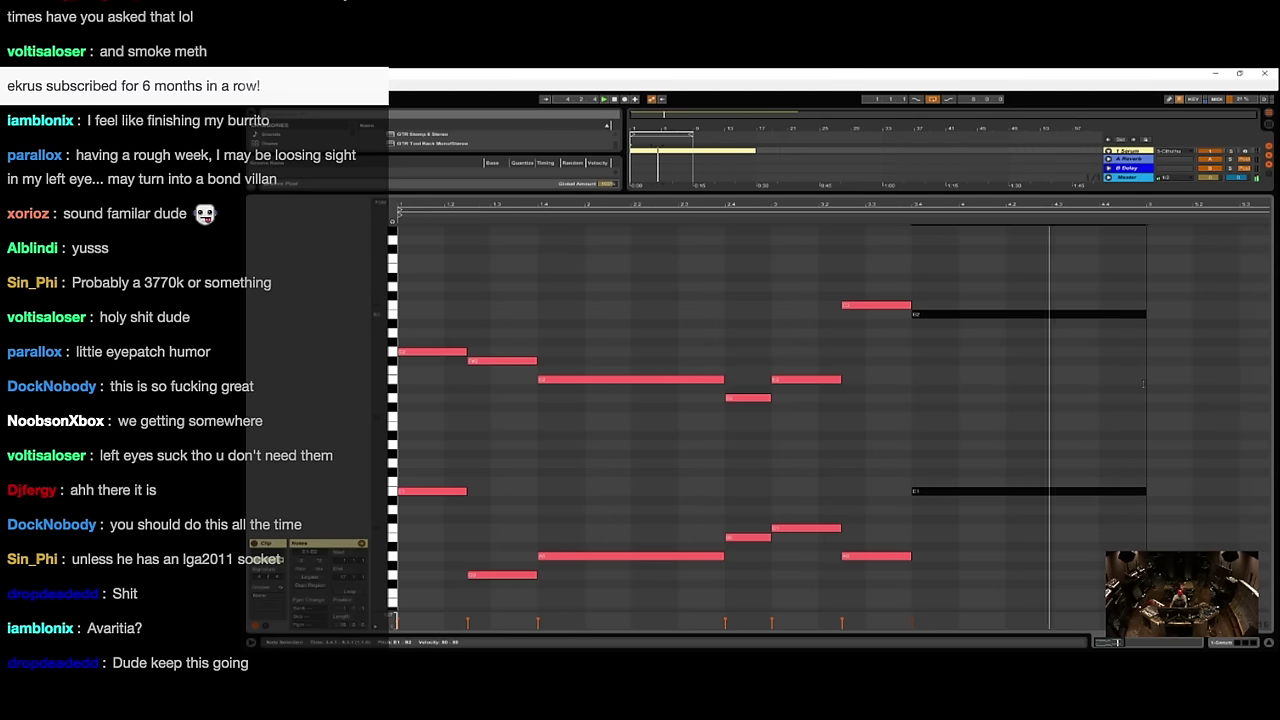
key("space")
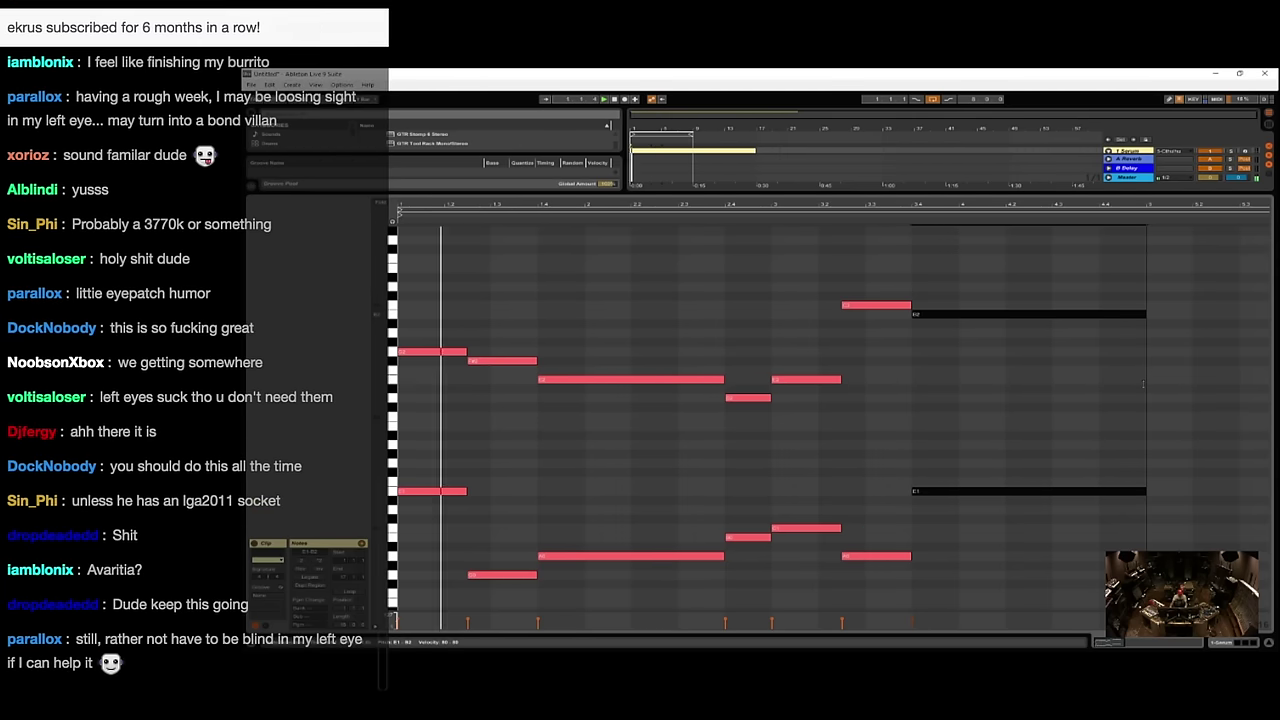
left_click_drag(1077, 244, 417, 610)
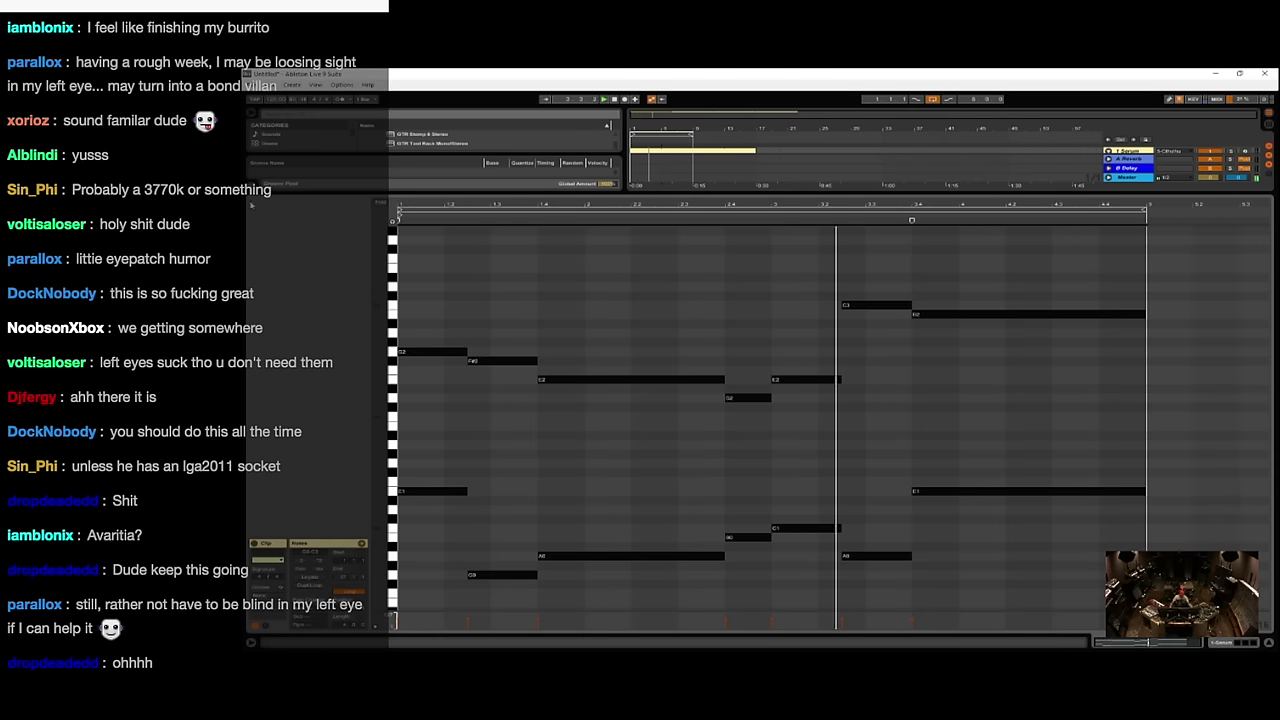
- Play the progression from around beat 2.4 to audition the last chords
left_click(742, 490)
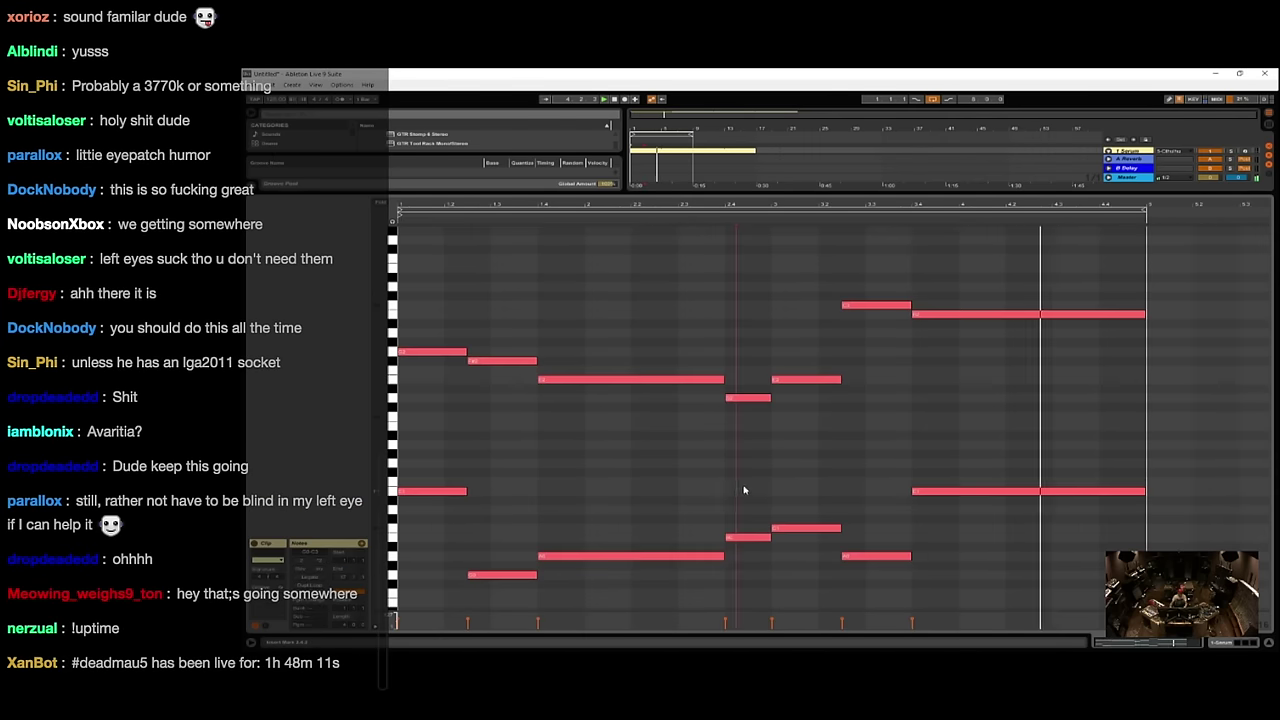
left_click(731, 481)
key("space")
key("space")
key("space")
left_click(855, 557)
key("space")
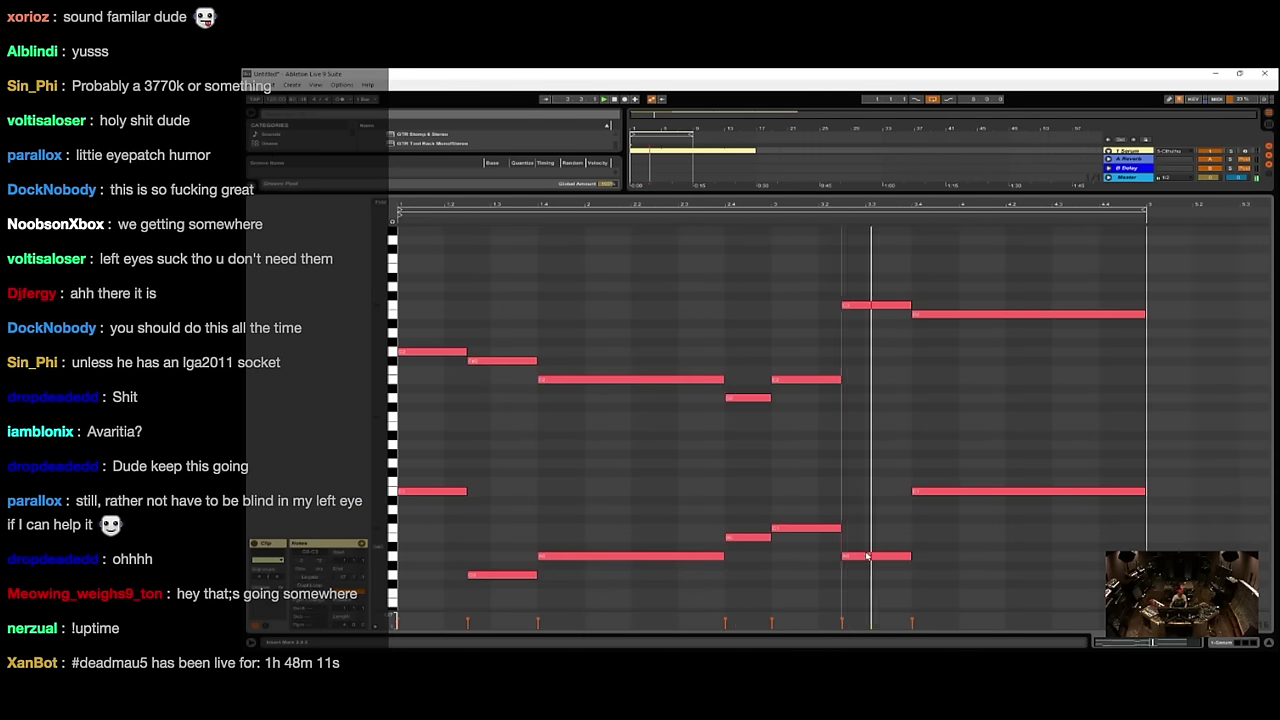
- Try raising the bass note under the C3 from A0 to D1
key("space")
left_click_drag(867, 556, 864, 514)
double_click(865, 576)
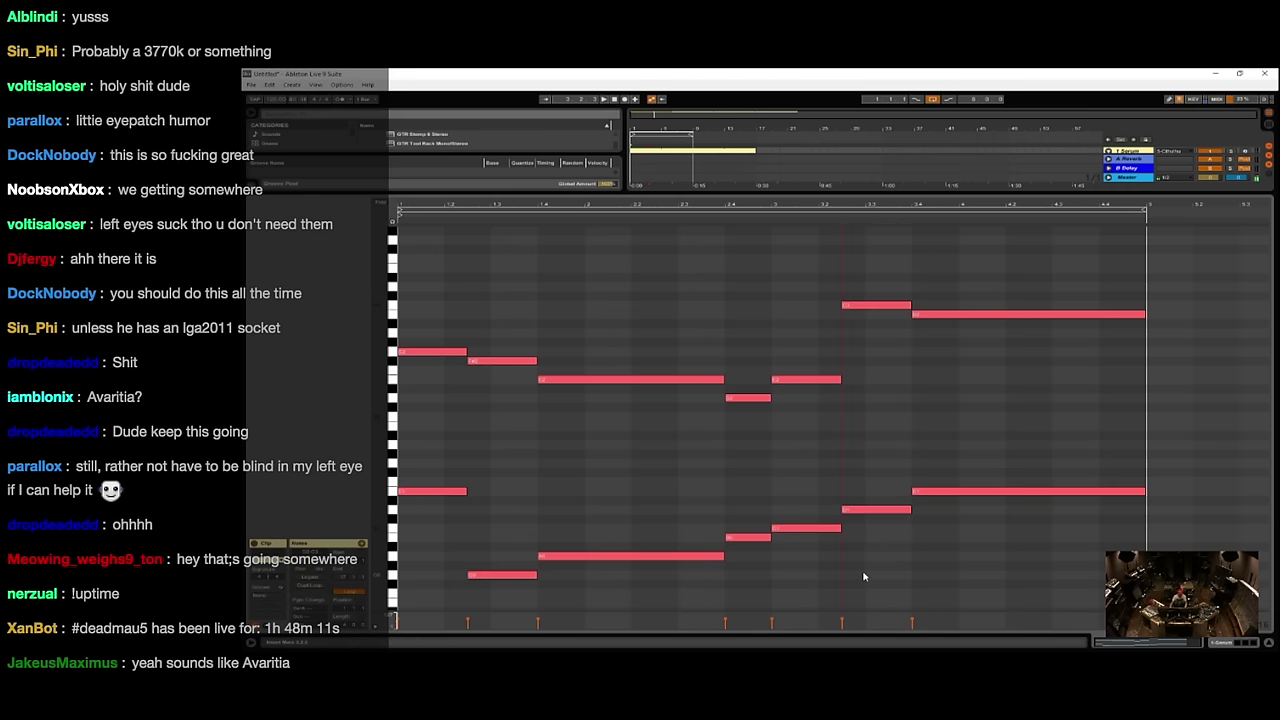
- Audition the last chords and raise the bass note under the C3 to A1
key("space")
left_click(718, 514)
key("space")
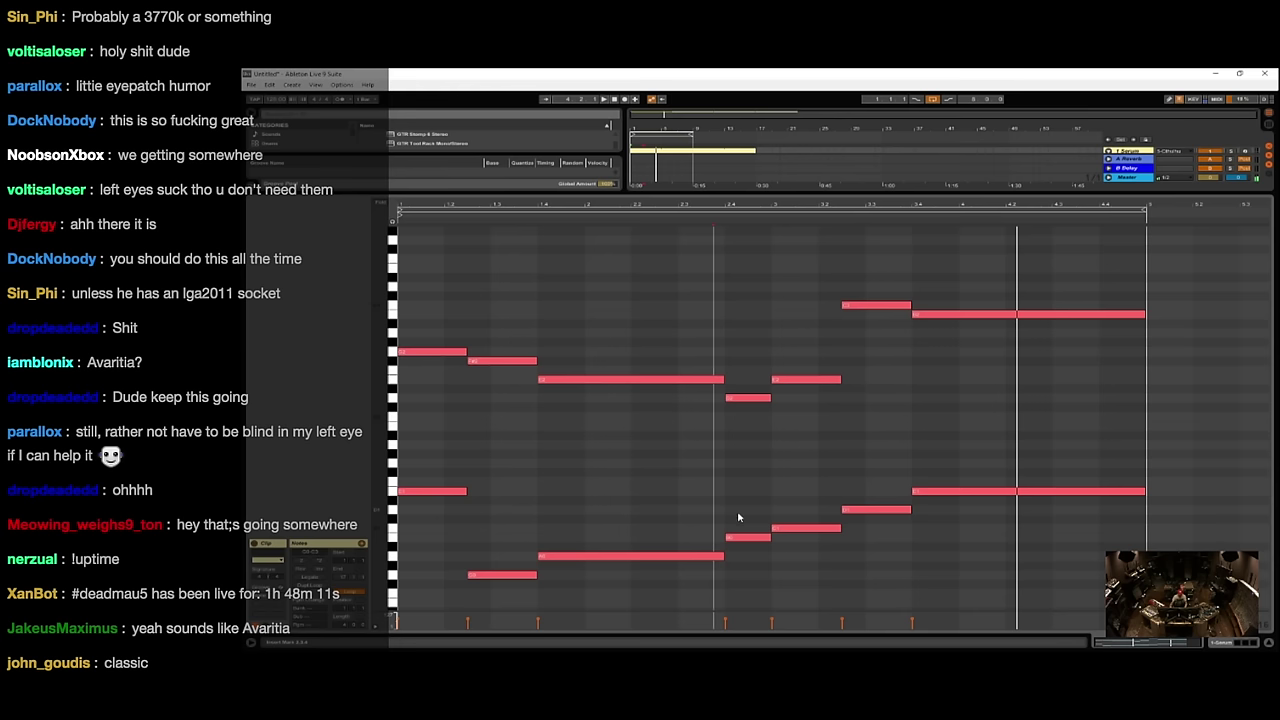
key("space")
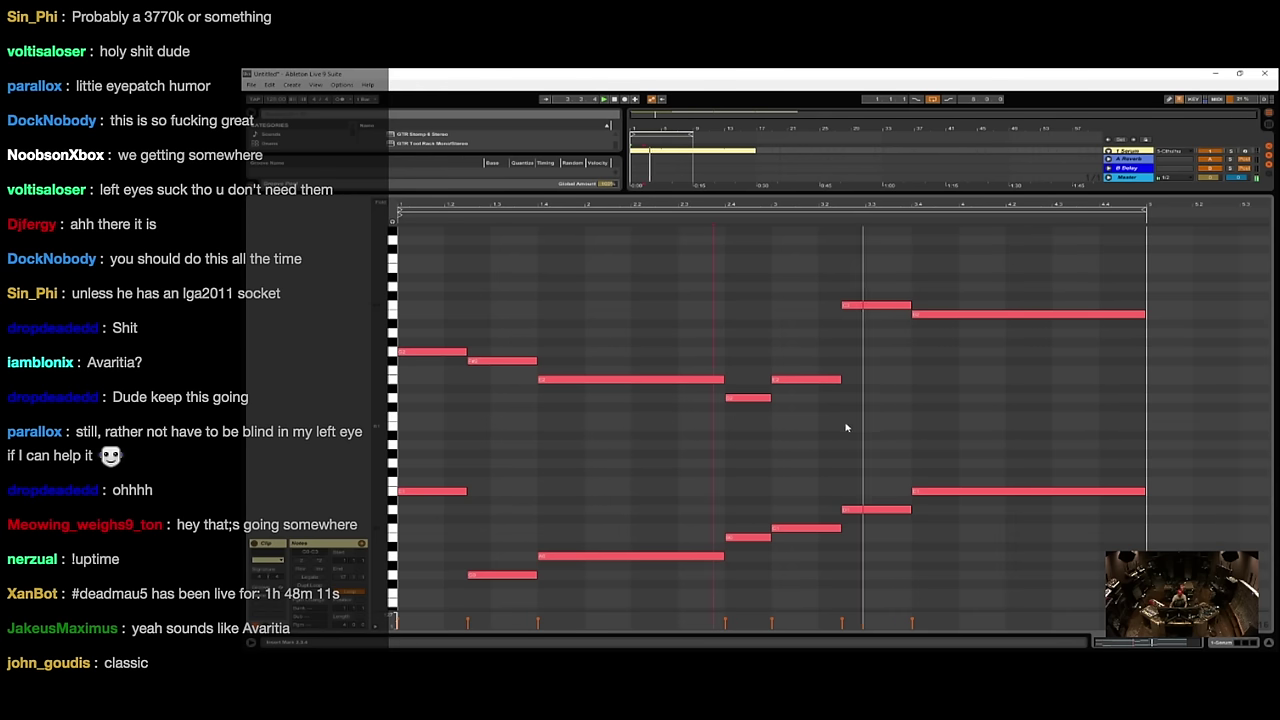
key("space")
key("space")
left_click_drag(890, 507, 875, 470)
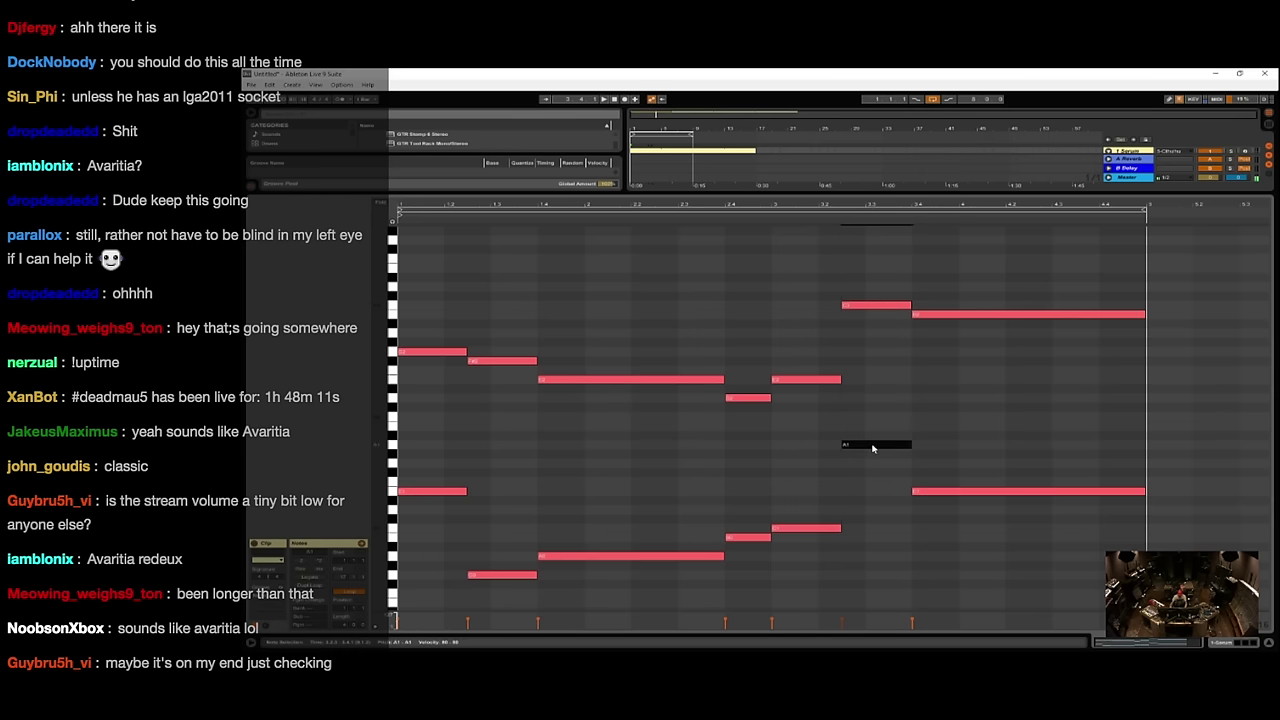
- Transpose the complete chord progression up four semitones
left_click_drag(1005, 262, 453, 644)
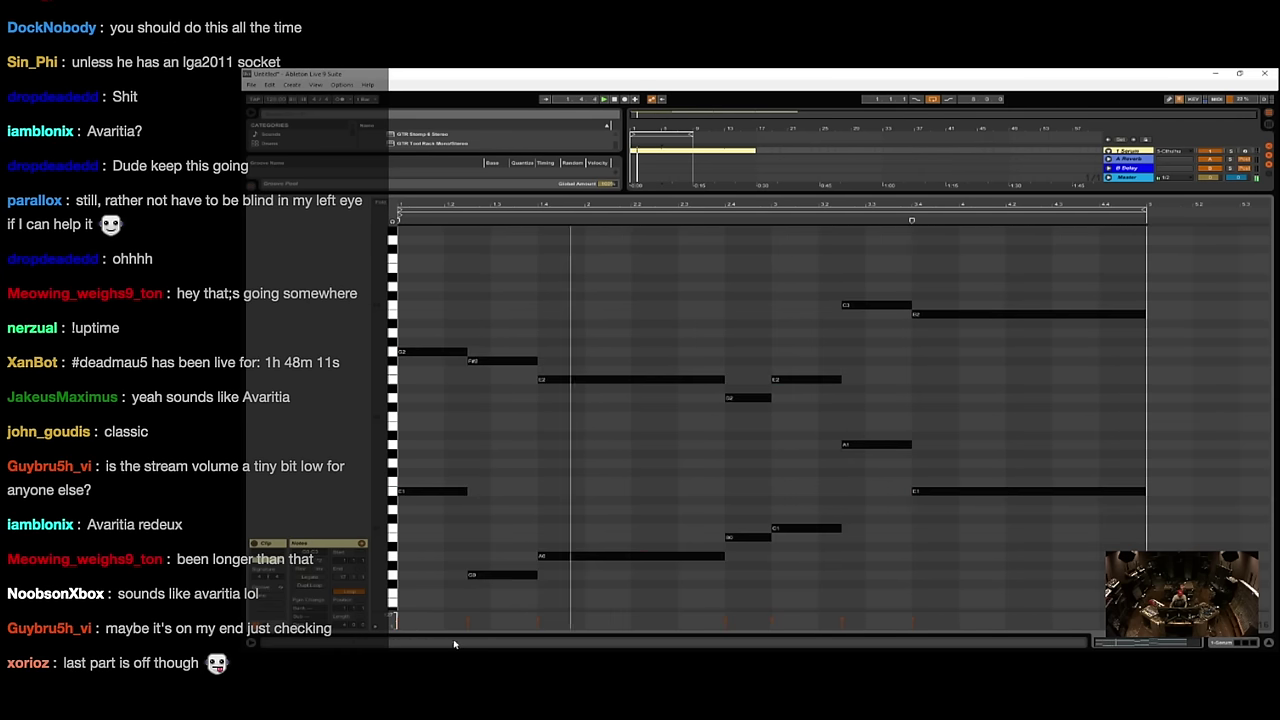
key("Up")
key("Up")
key("Up")
key("Up")
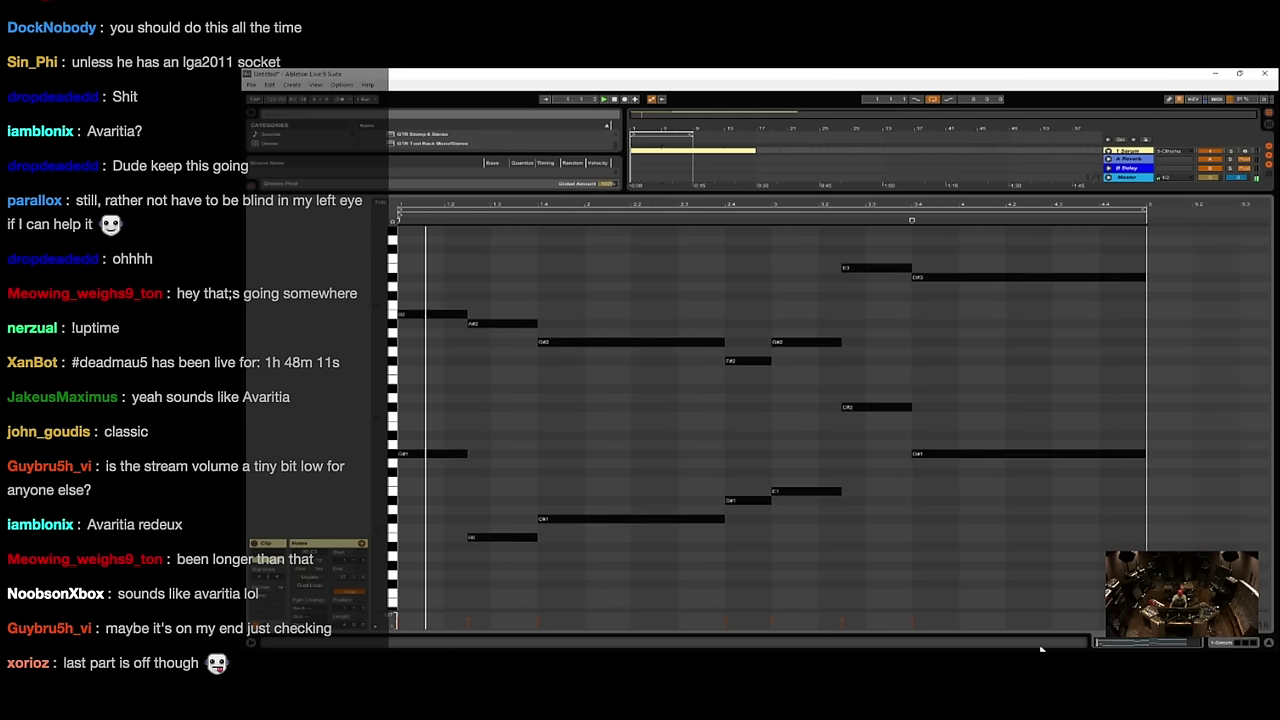
- Move the first four bars of the Serum clip to the Cthulhu track, fill eight bars, and set Serum's monitoring to In
left_click(1245, 648)
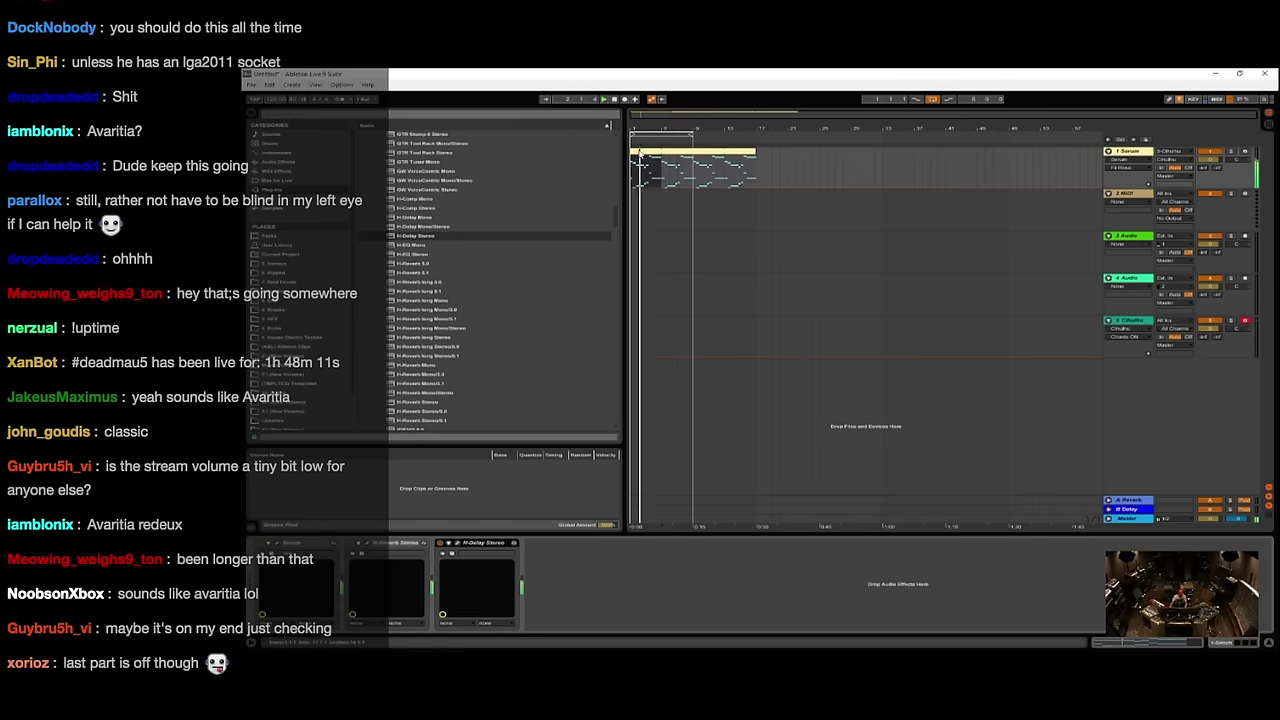
left_click_drag(639, 150, 685, 321)
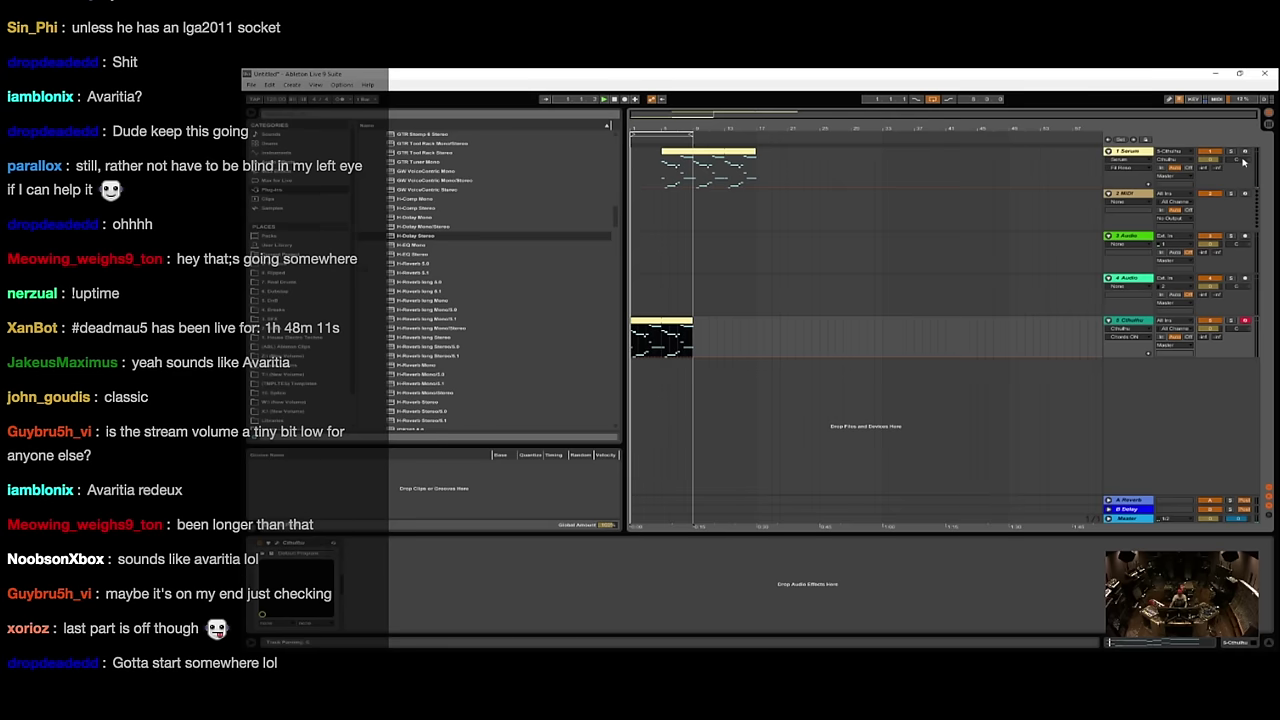
left_click(1162, 168)
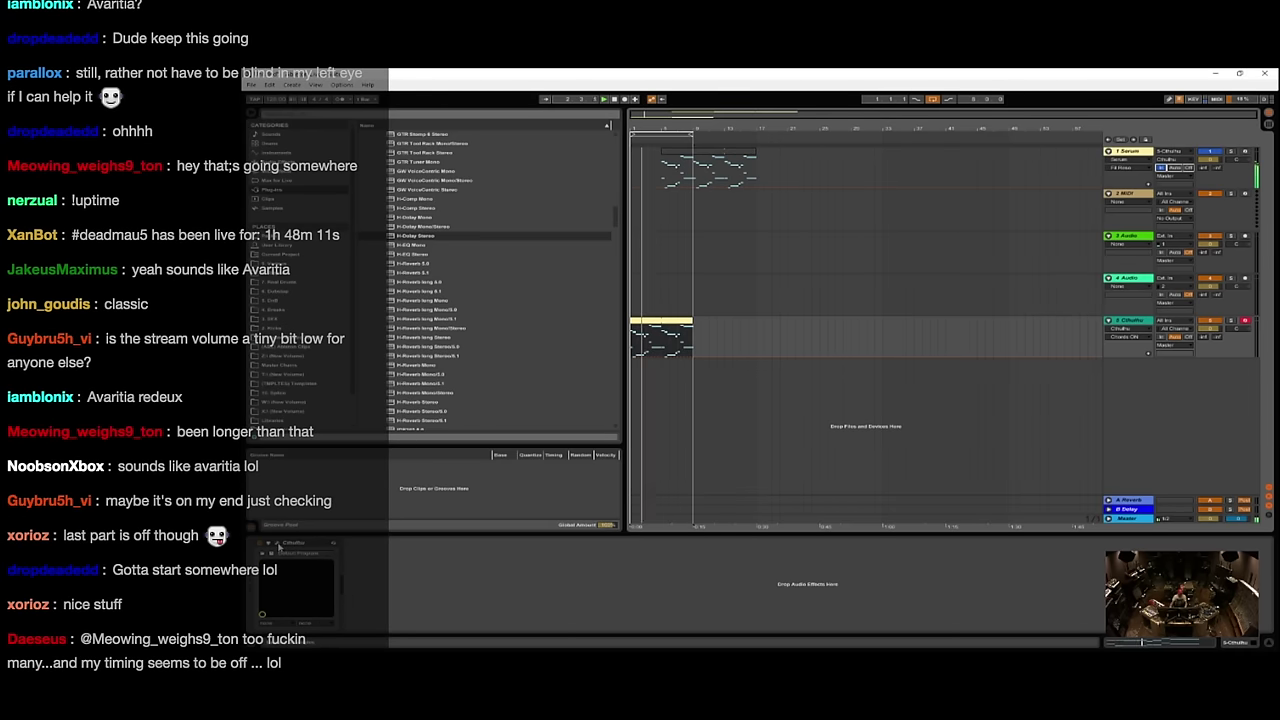
- Open Cthulhu's arpeggiator, try note 3 on the fifth step, and set that step back to 4
left_click(279, 546)
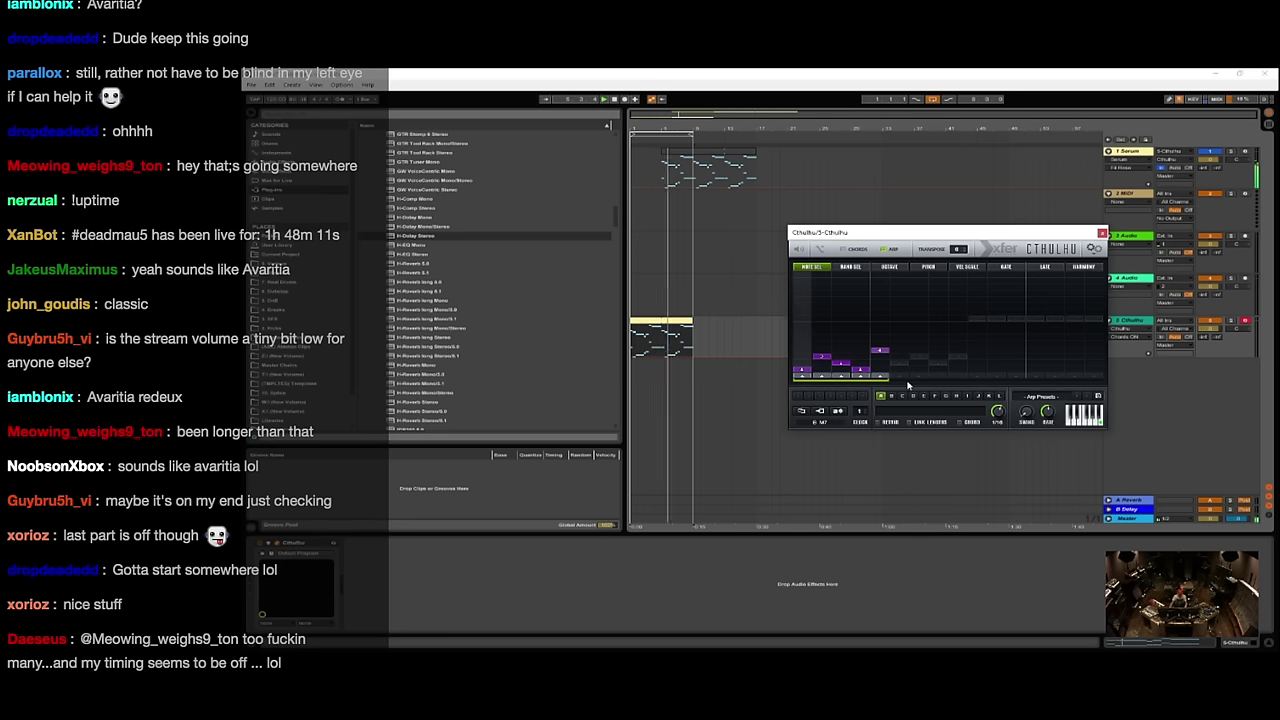
left_click(882, 358)
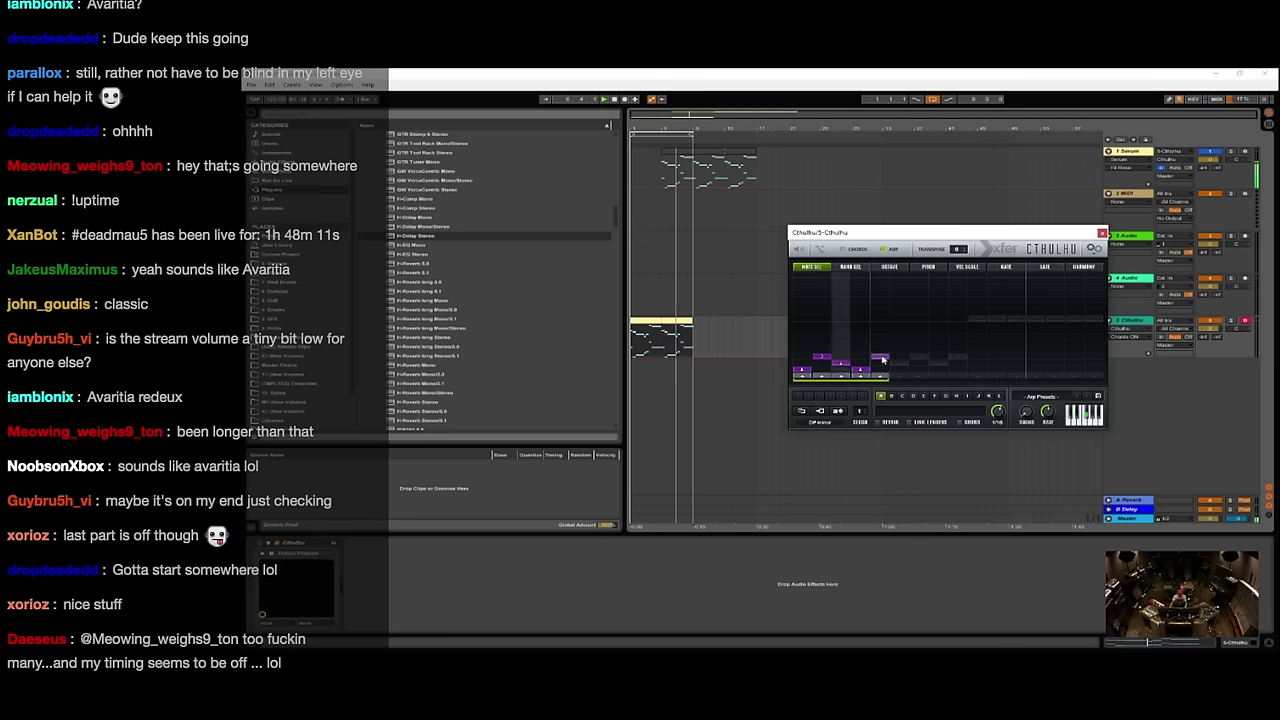
left_click(882, 352)
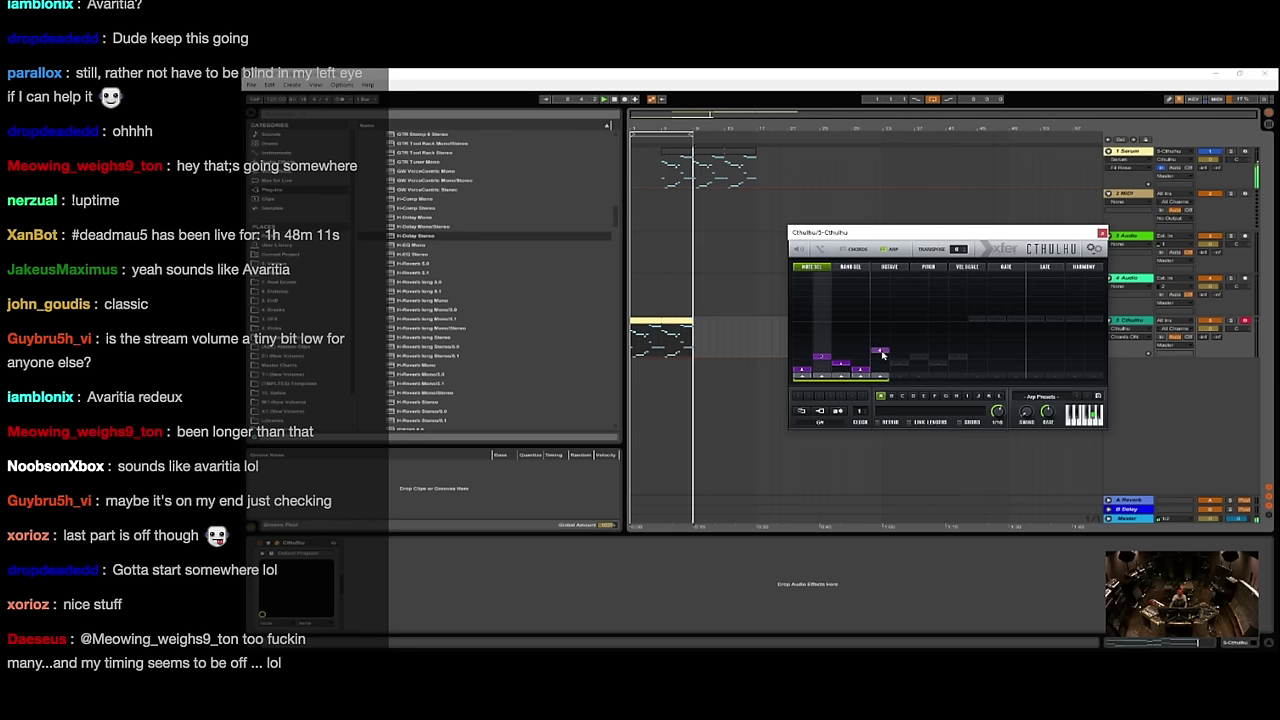
- Open Serum on the Serum track, readjust its filter cutoff while the arpeggio plays, and close the synth
left_click(1136, 151)
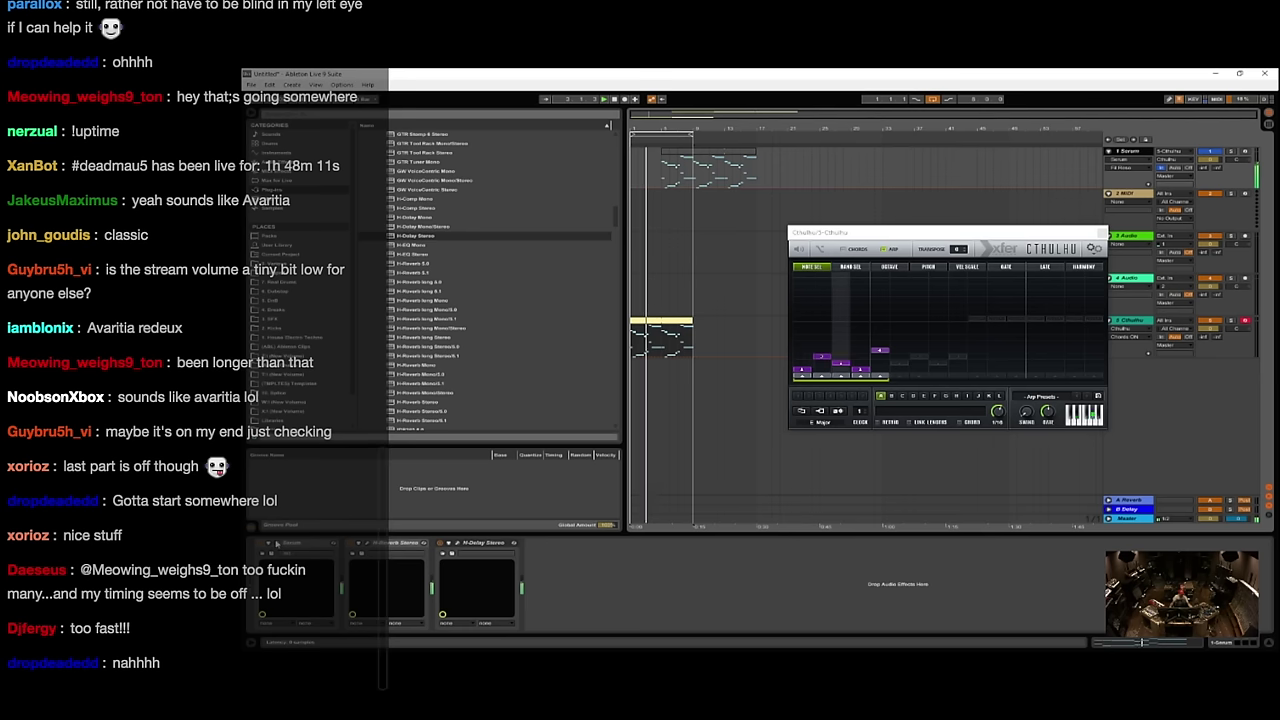
left_click(278, 543)
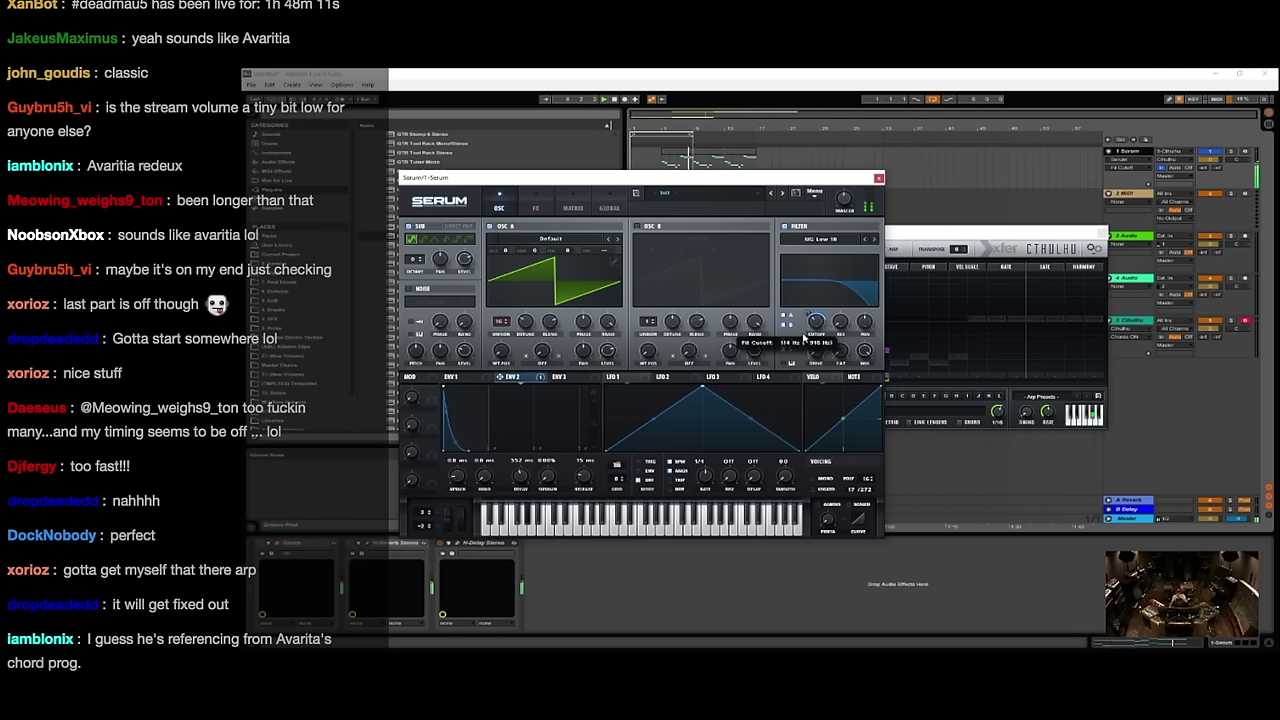
left_click(879, 180)
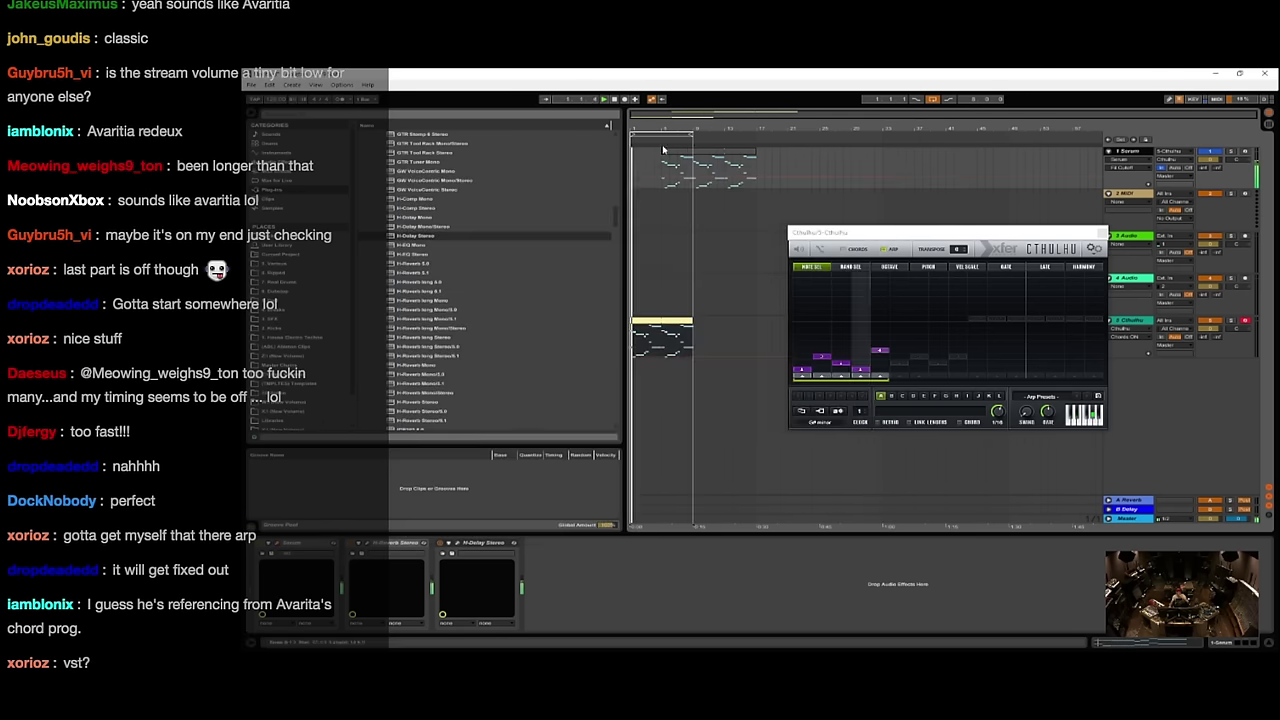
- Open the clip on the Cthulhu track and raise the lower note of each chord by one octave
double_click(660, 319)
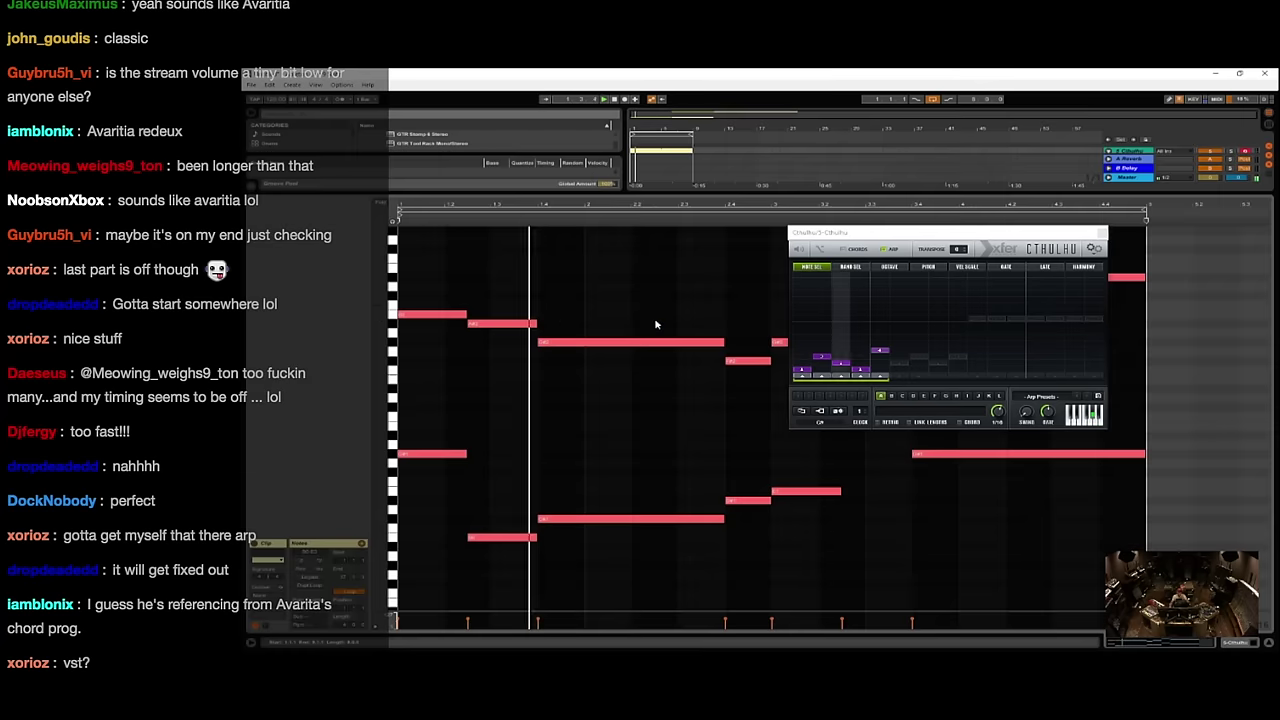
left_click(1102, 233)
left_click(992, 348)
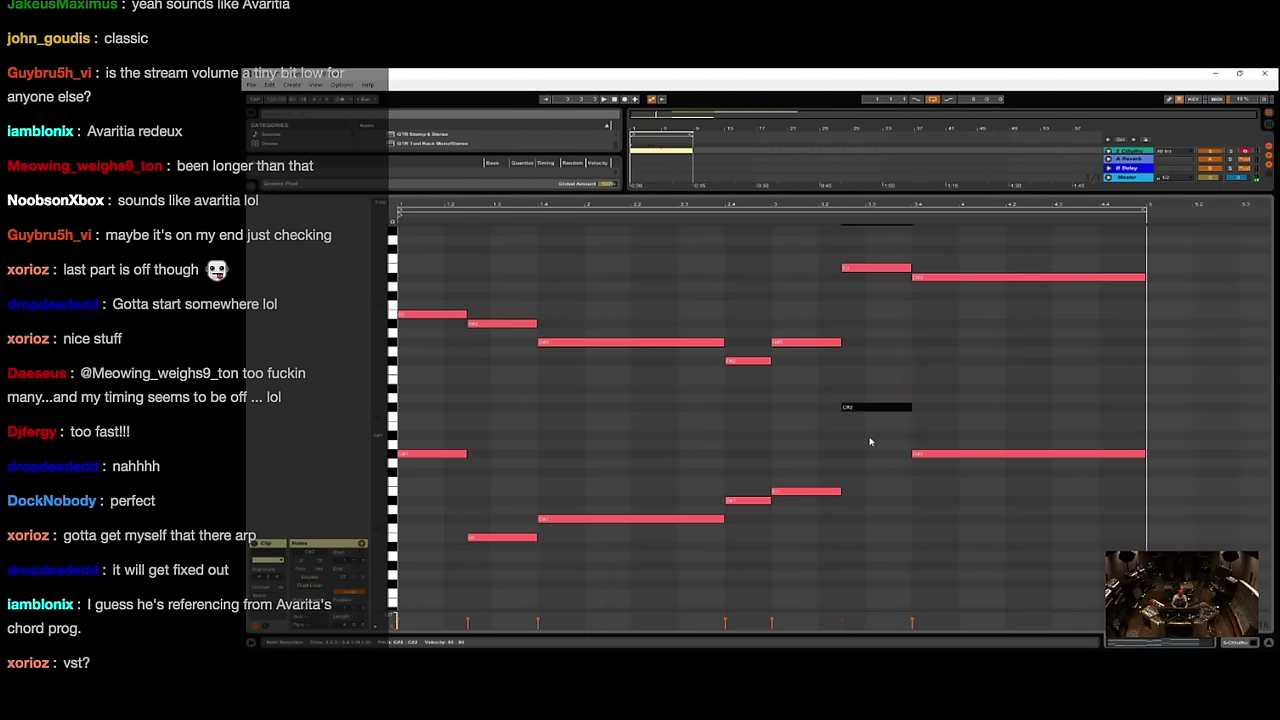
left_click_drag(1066, 560, 398, 388)
key("shift+Up")
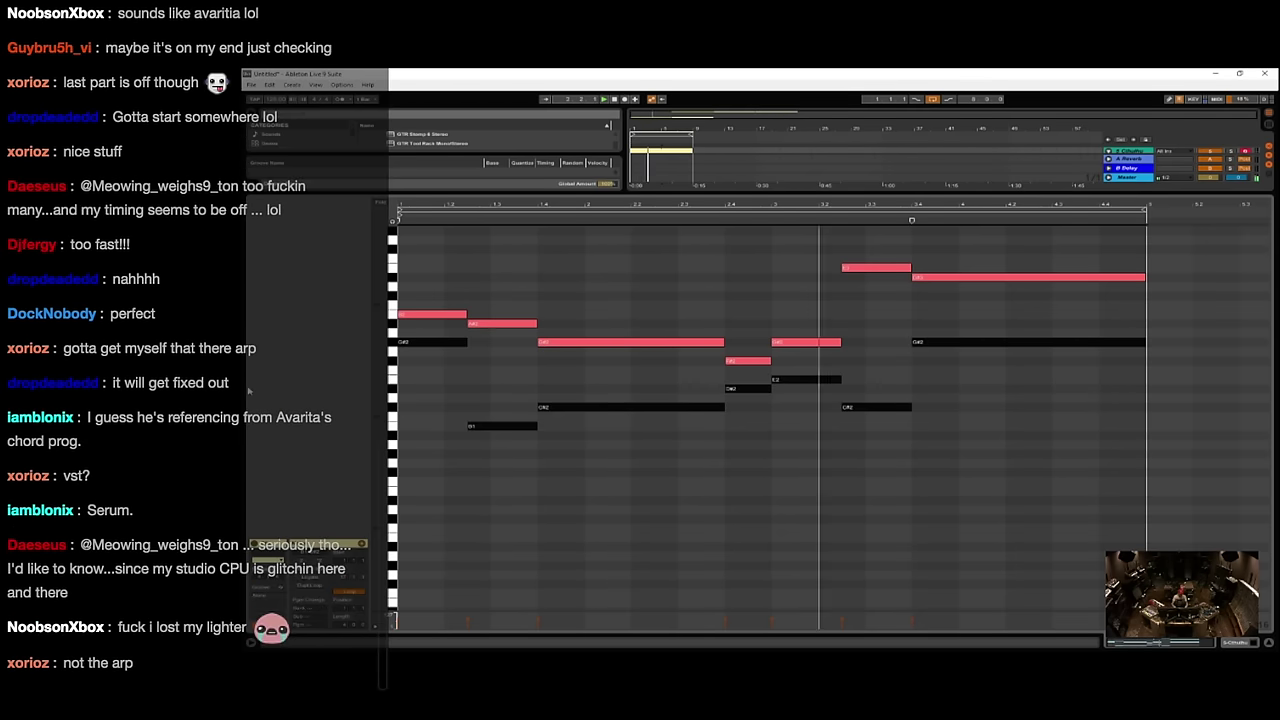
left_click(971, 420)
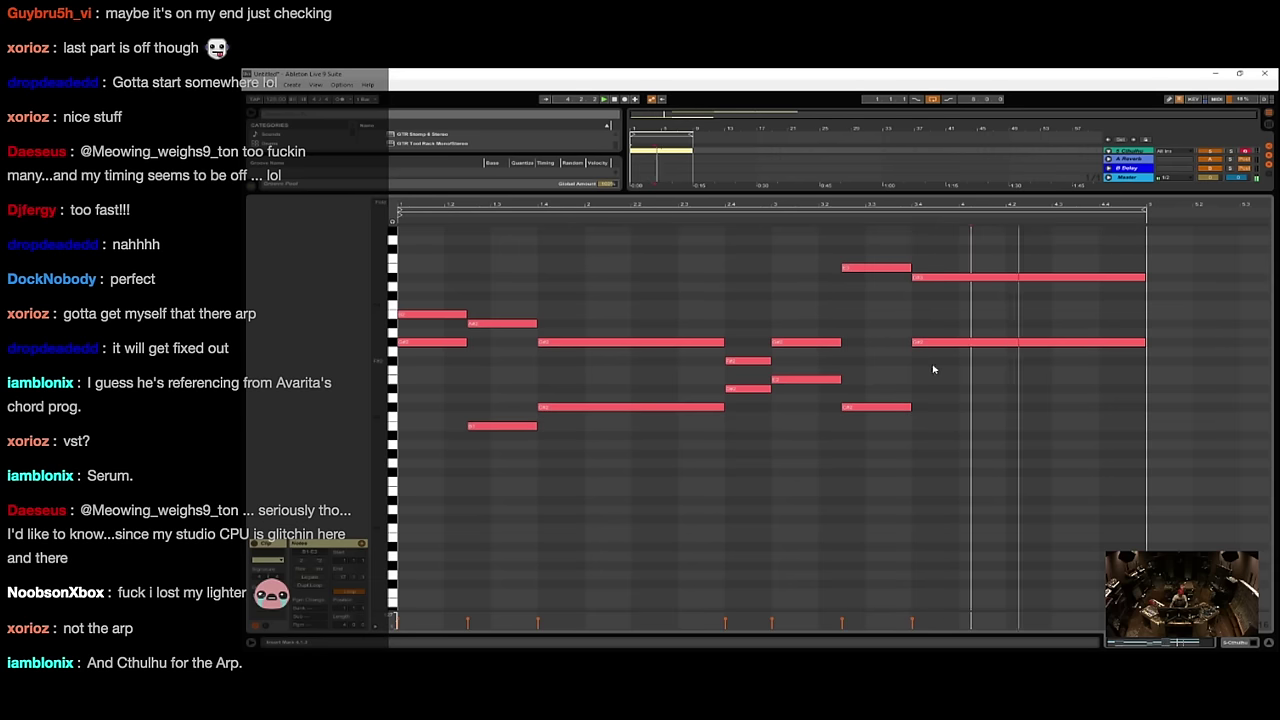
- Shorten both notes of the last chord by one beat so that they end at 4.4
key("space")
mouse_move(1138, 376)
left_mouse_down()
mouse_move(1107, 278)
mouse_move(1142, 338)
mouse_move(1111, 347)
left_mouse_up()
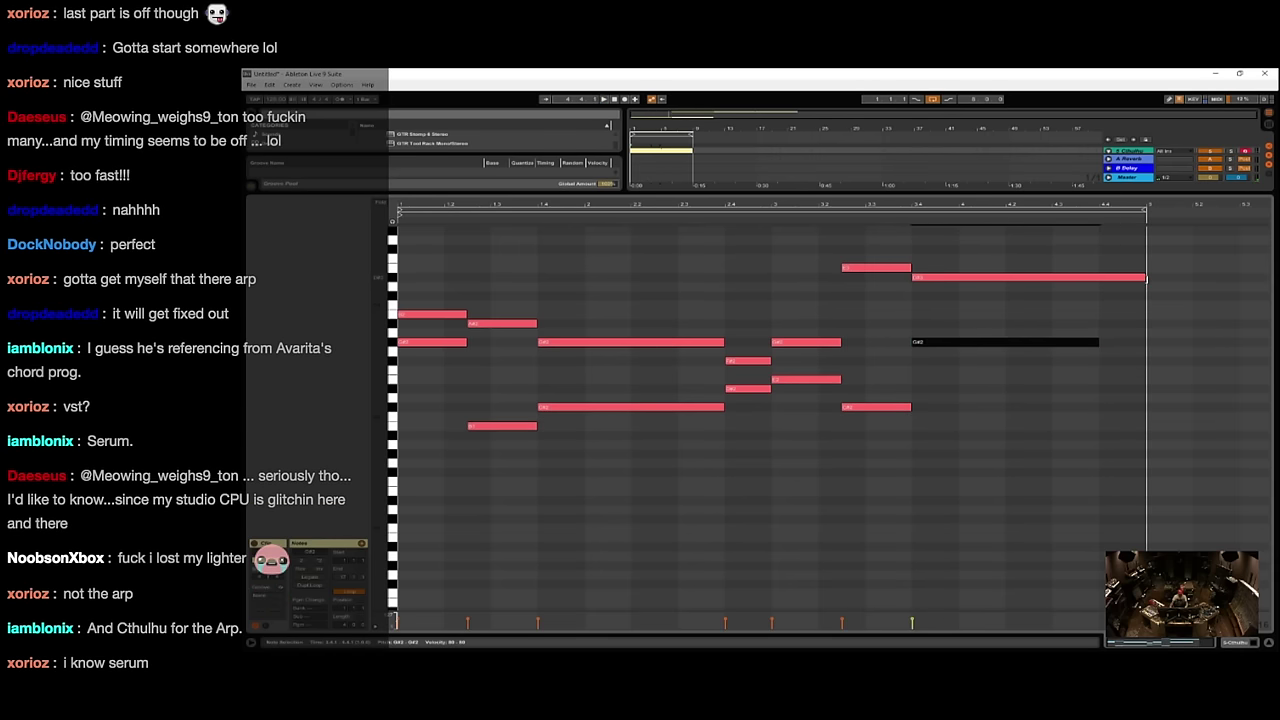
left_click_drag(1145, 278, 1107, 289)
- Try an extra chord of F#2 and C#3 on the clip's last beat, trimming both notes to the clip's end
left_click_drag(925, 343, 1112, 363)
left_click_drag(857, 270, 1120, 293)
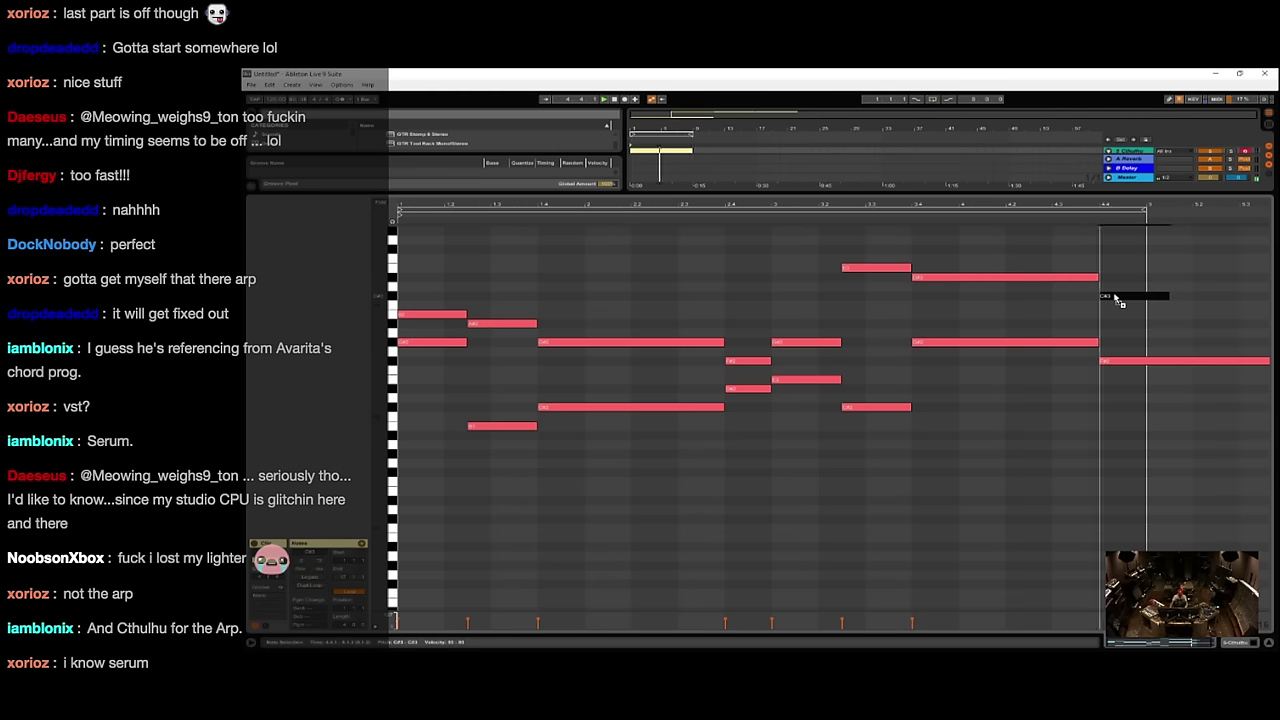
left_click(1265, 361)
key("space")
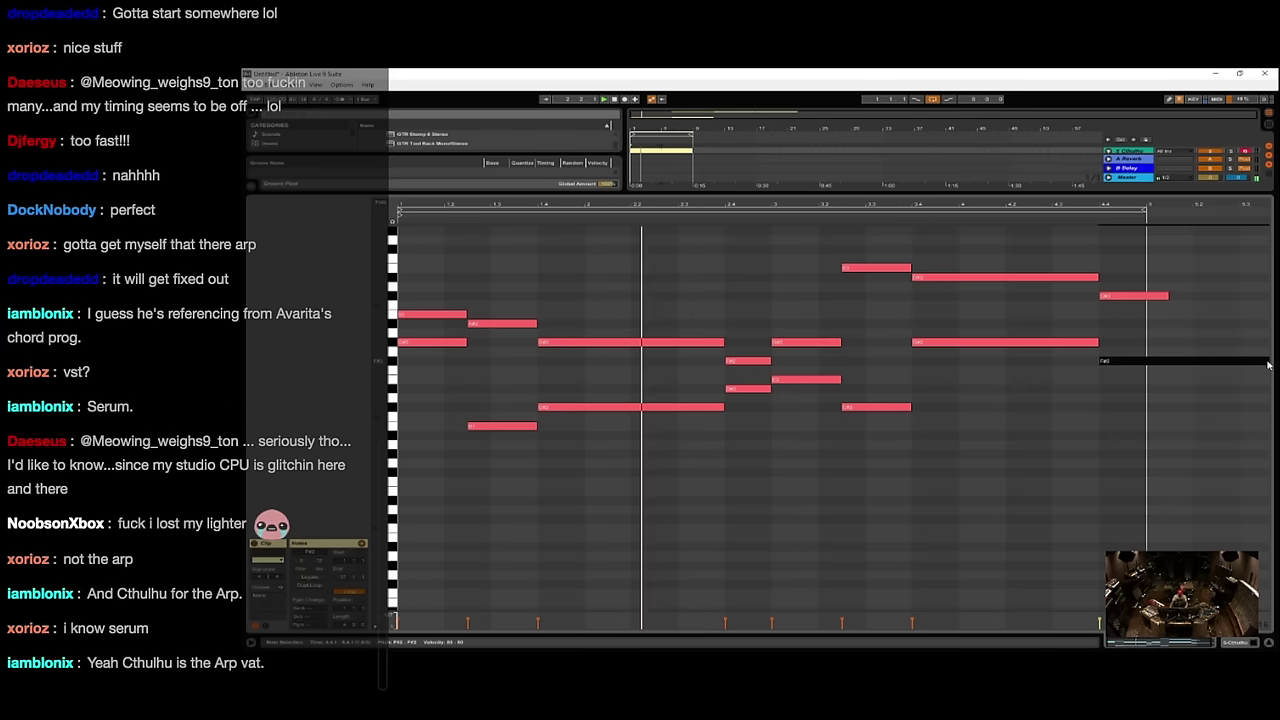
left_click(1272, 364)
left_click(1268, 362)
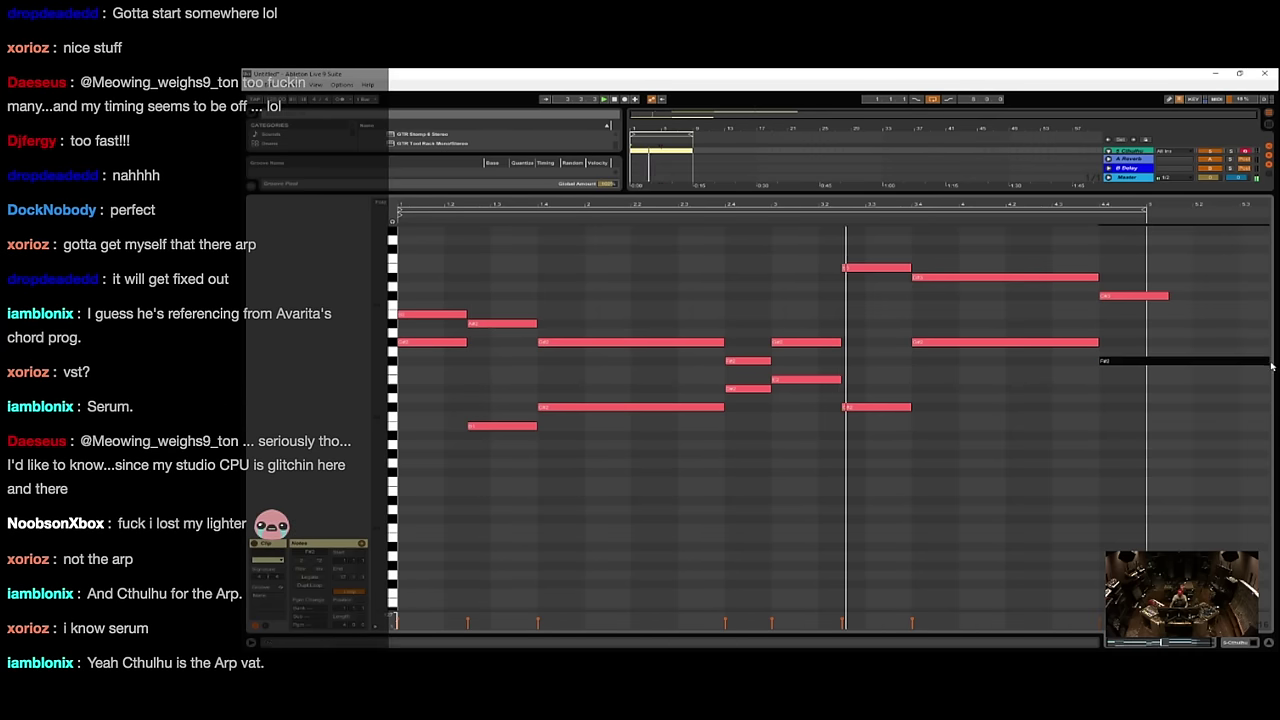
left_click_drag(1233, 201, 1233, 196)
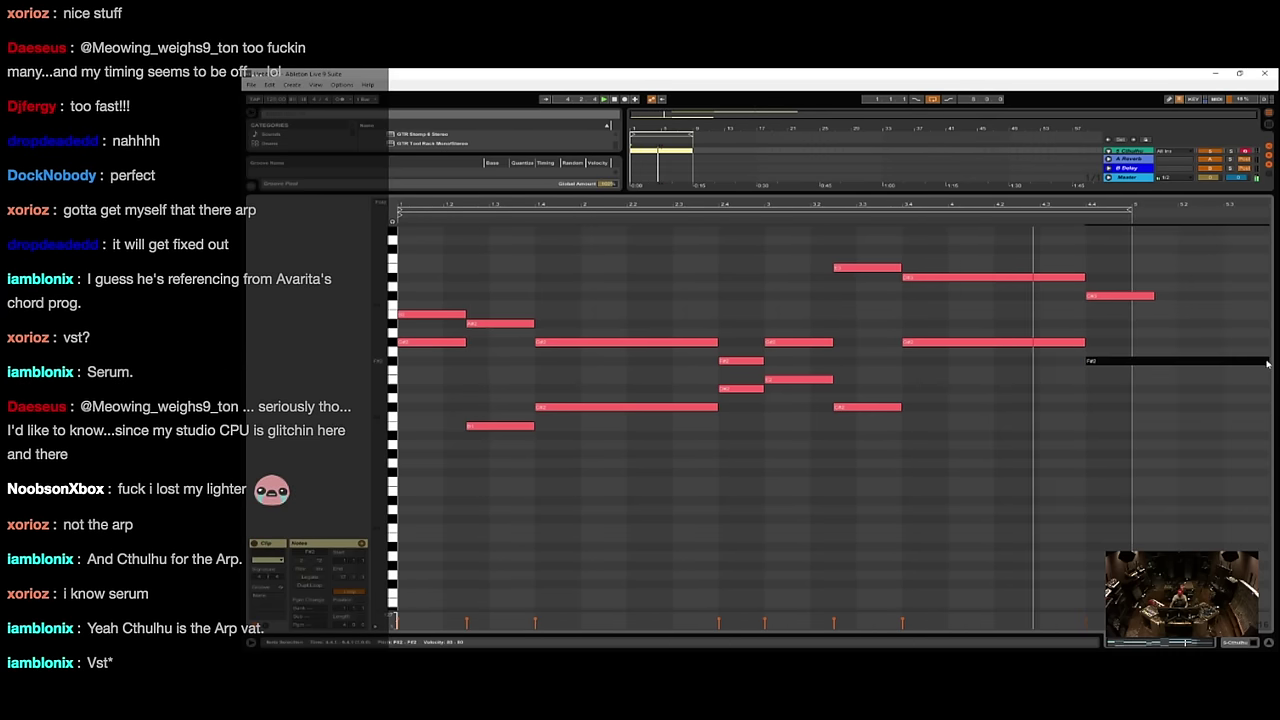
left_click_drag(1268, 361, 1127, 357)
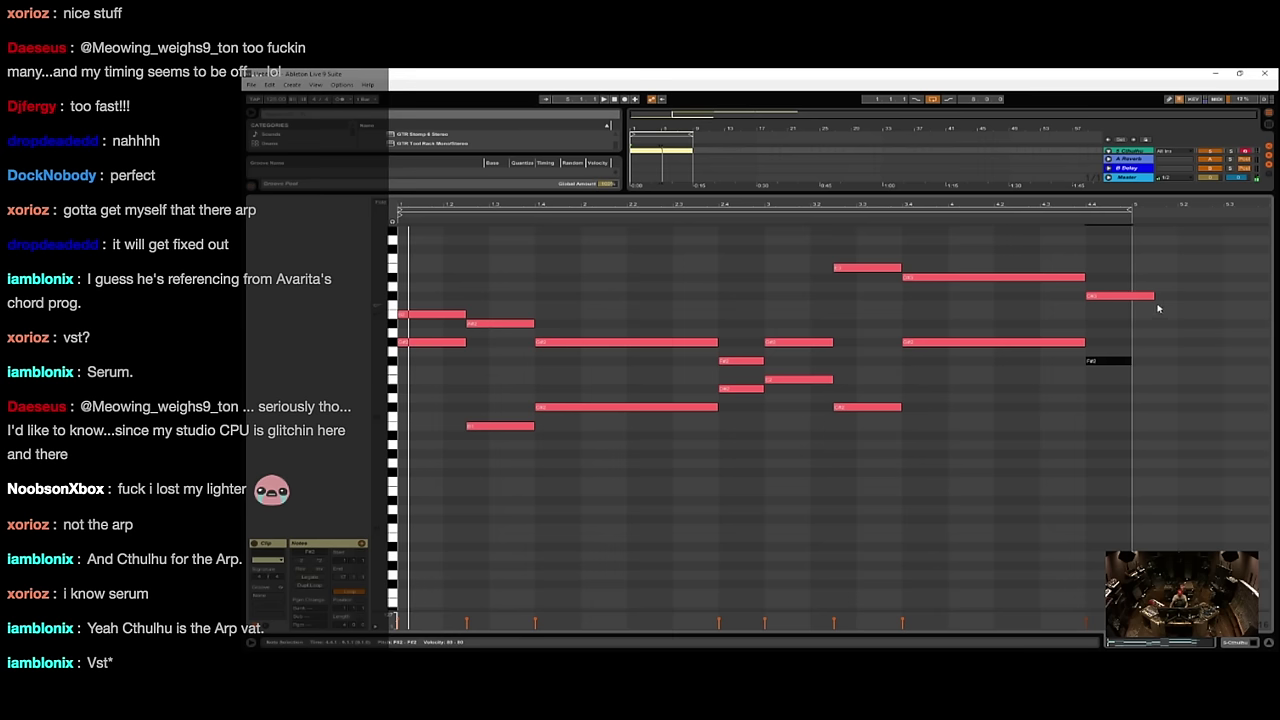
left_click_drag(1154, 296, 1116, 299)
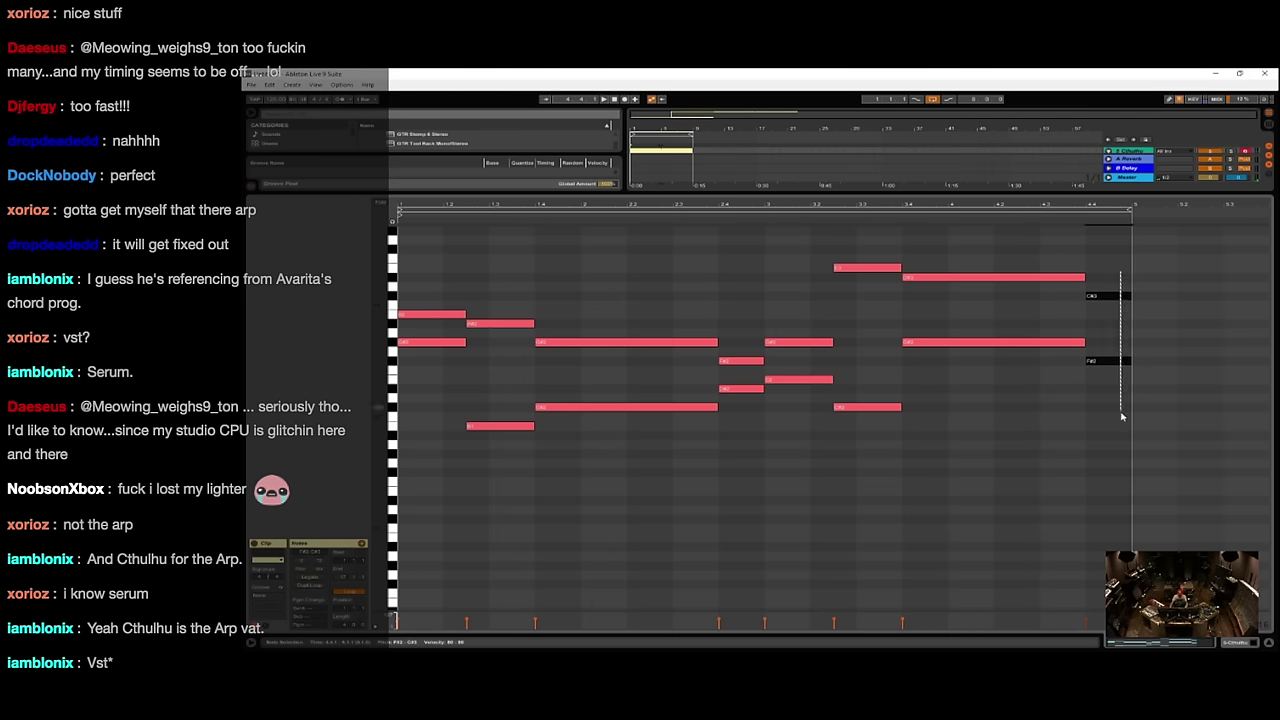
- Move the two extra notes to just past the clip's end and raise the upper one to D3
left_click_drag(1153, 371, 1159, 363)
left_click(1167, 334)
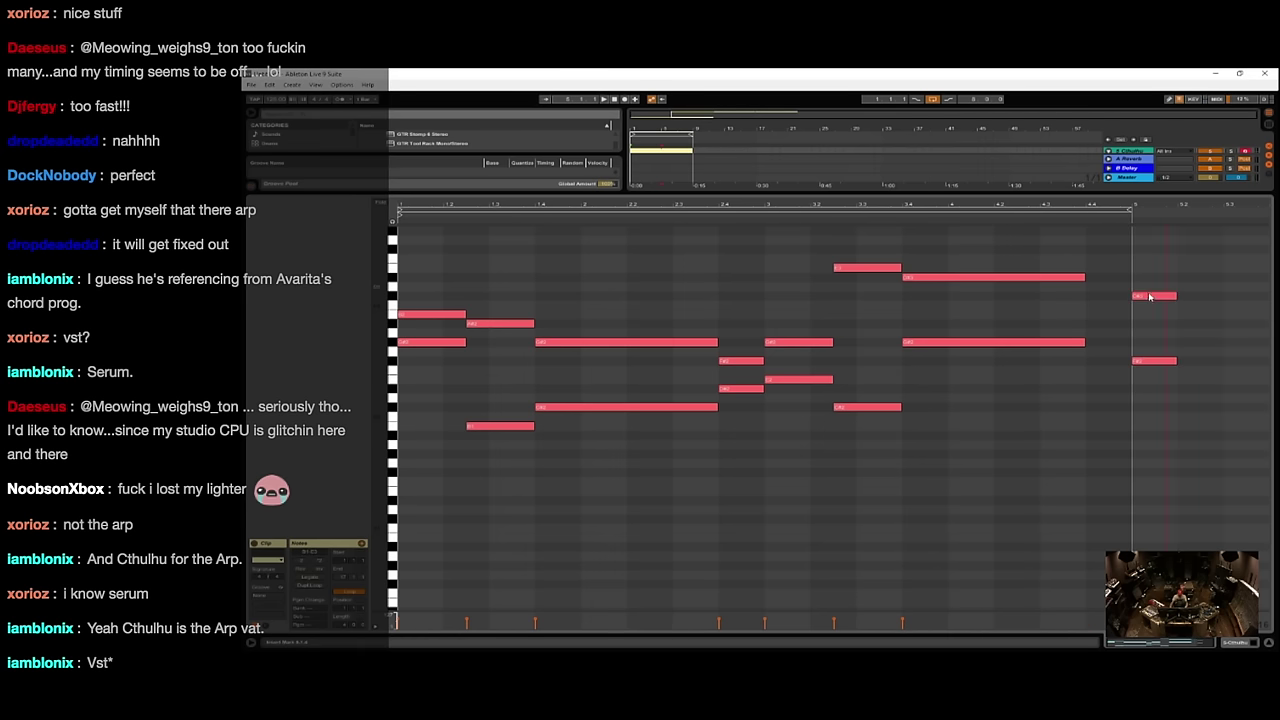
key("space")
left_click(1130, 279)
key("space")
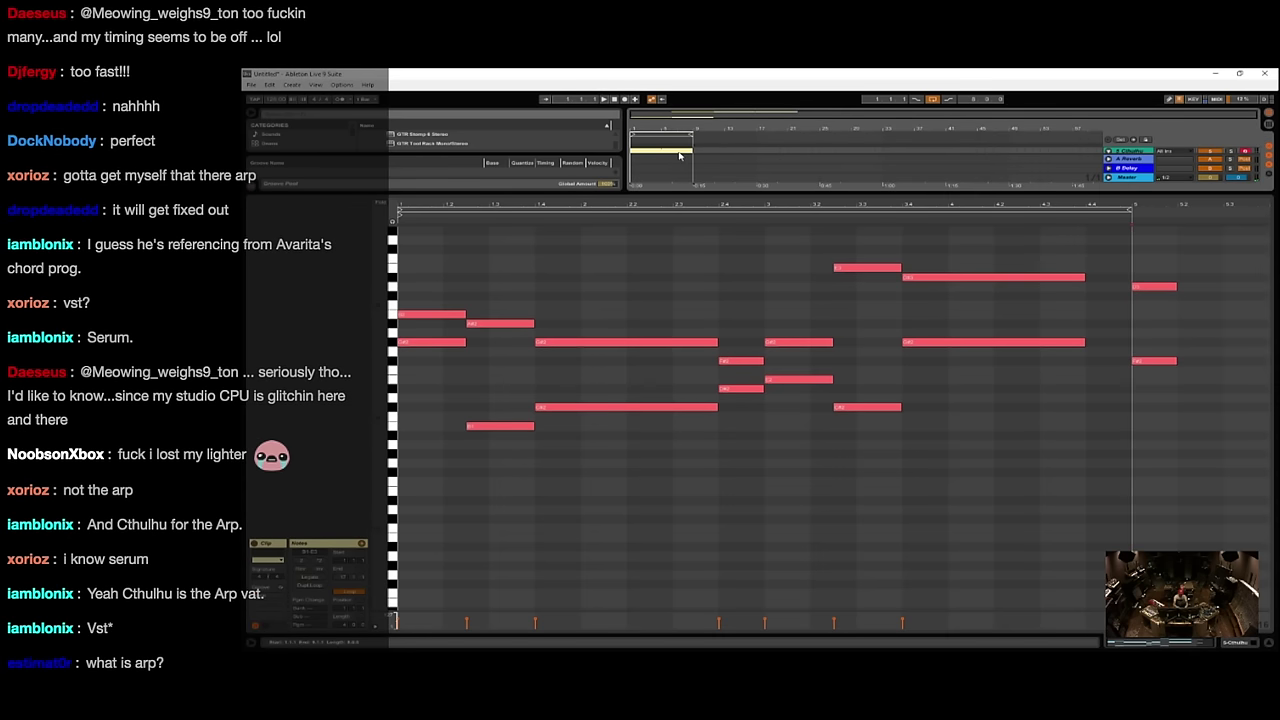
- Duplicate the four-bar progression to eight bars and extend the first half's last chord to the start of bar 5
key("ctrl+d")
scroll(980, 300, "up", 3)
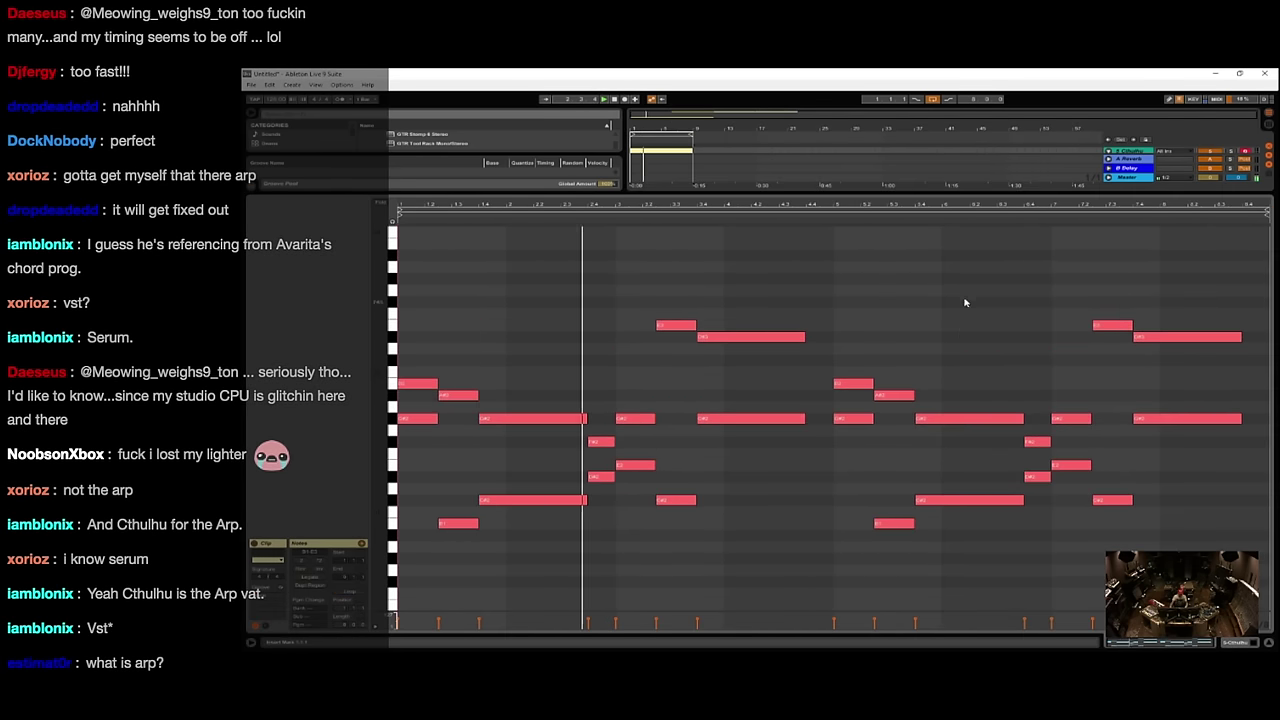
mouse_move(796, 270)
left_mouse_down()
mouse_move(791, 441)
mouse_move(834, 418)
left_mouse_up()
left_click(860, 404)
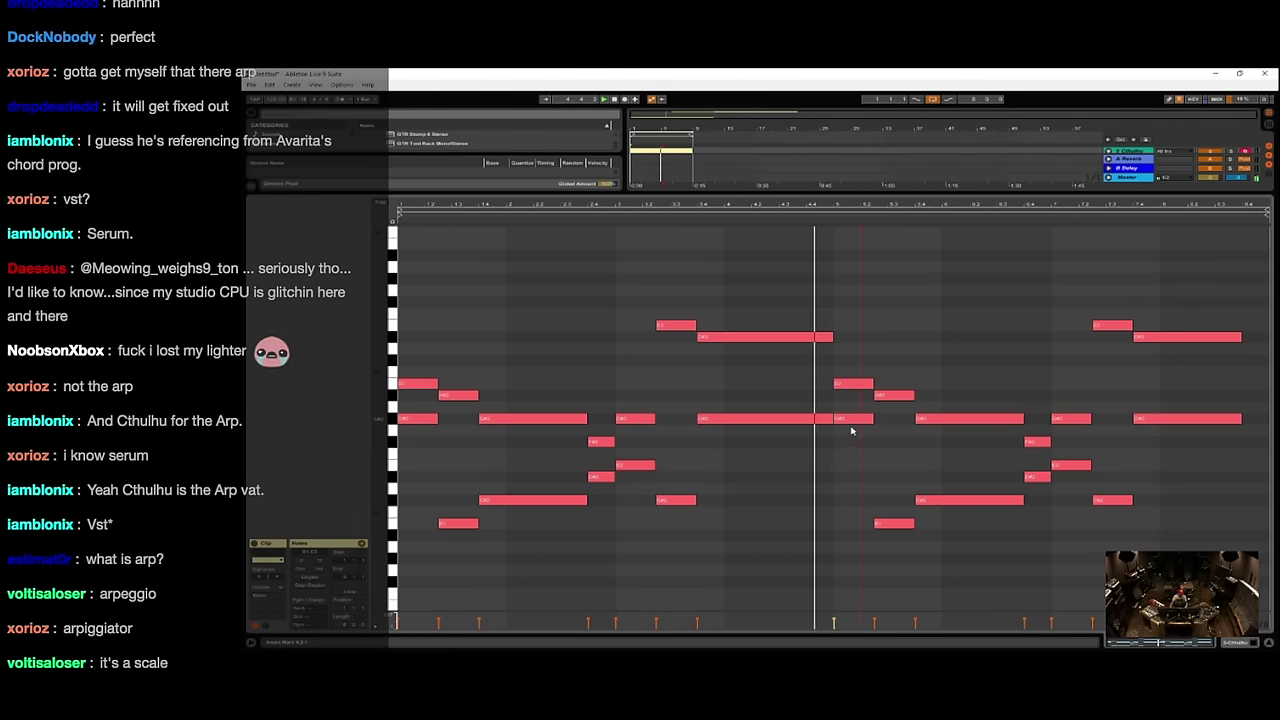
- In the chord at bar 5, add a C#2 bass note and raise the top note to E3
double_click(852, 431)
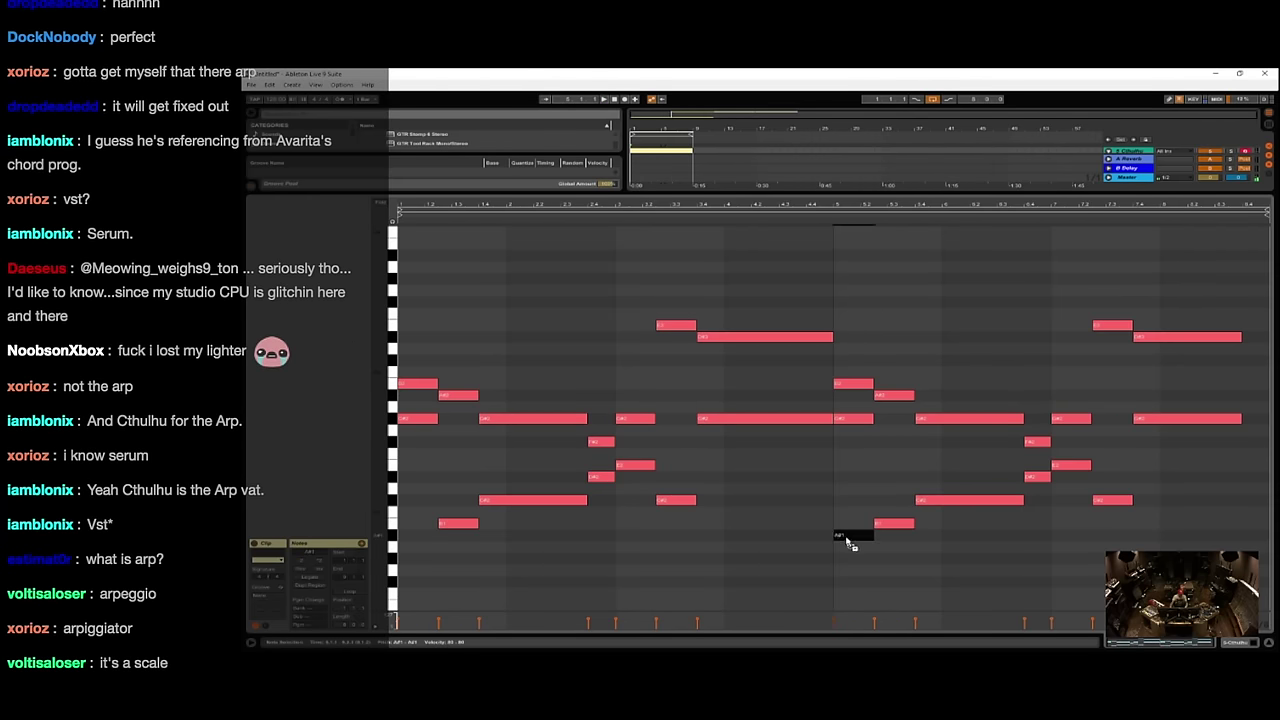
left_click_drag(847, 540, 852, 497)
left_click(856, 391)
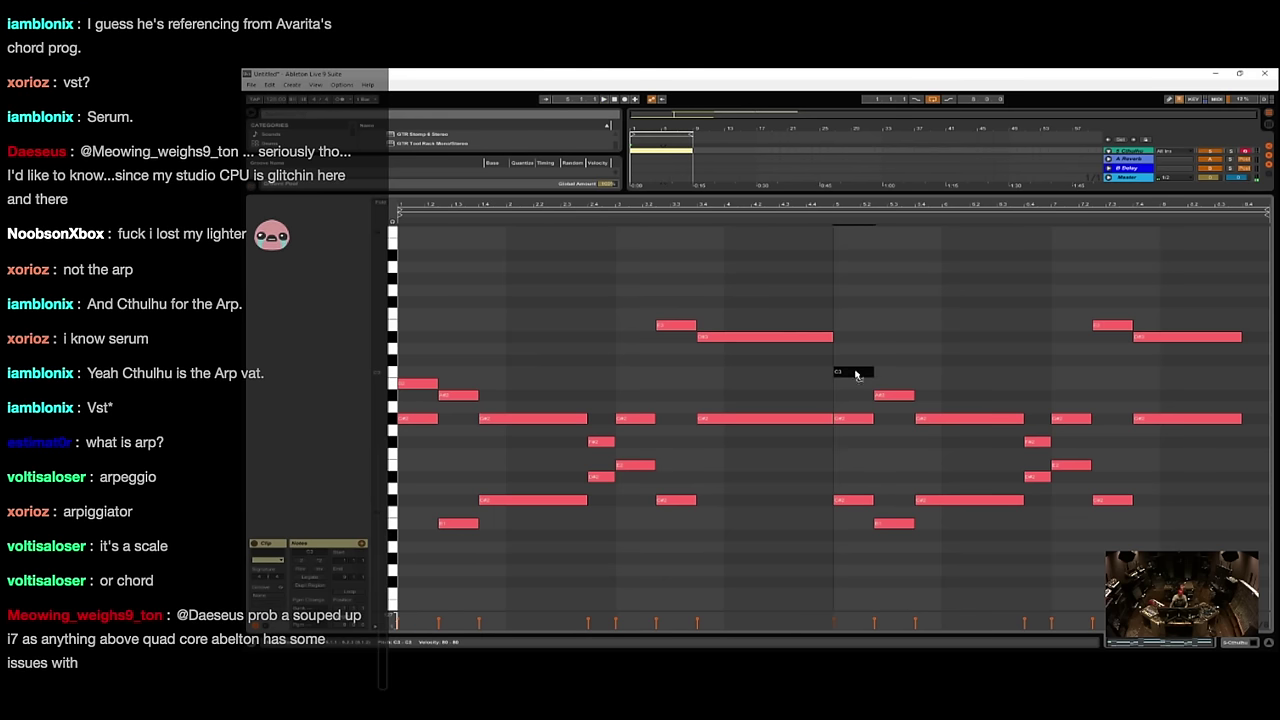
left_click_drag(856, 363, 857, 340)
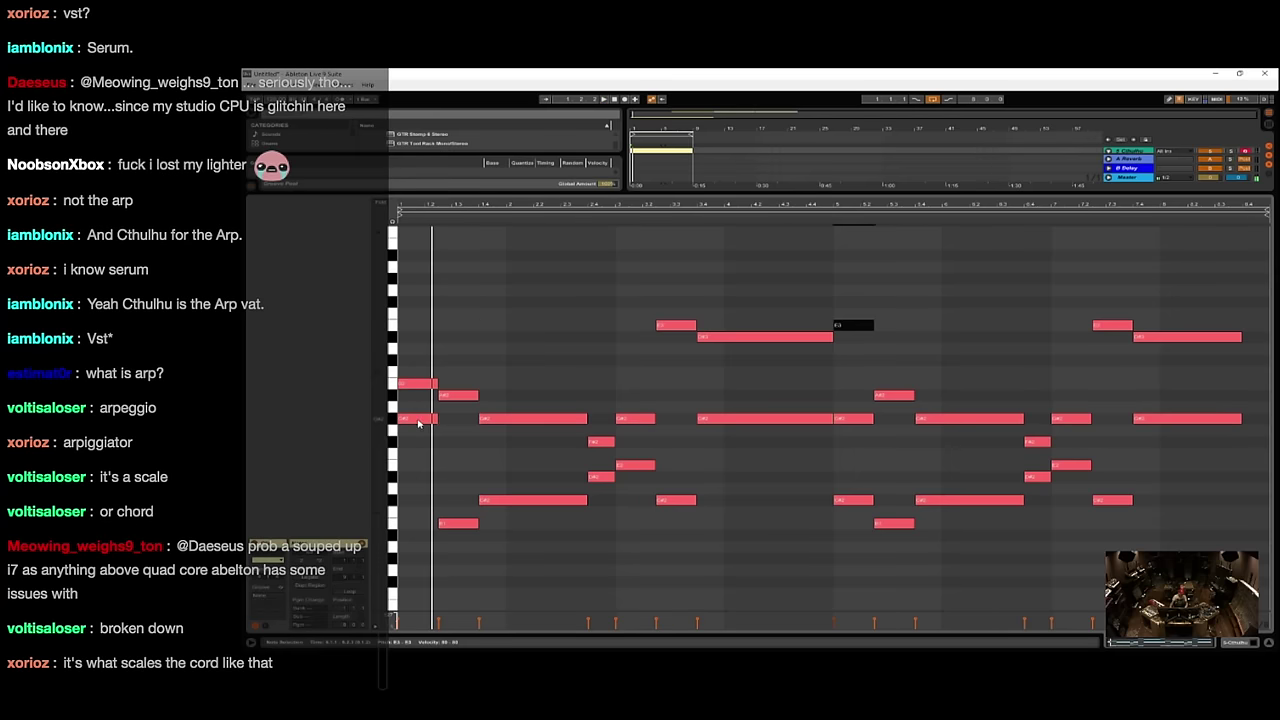
- Add a third note beneath each of the first two chords and lower both added notes to G#1
double_click(414, 465)
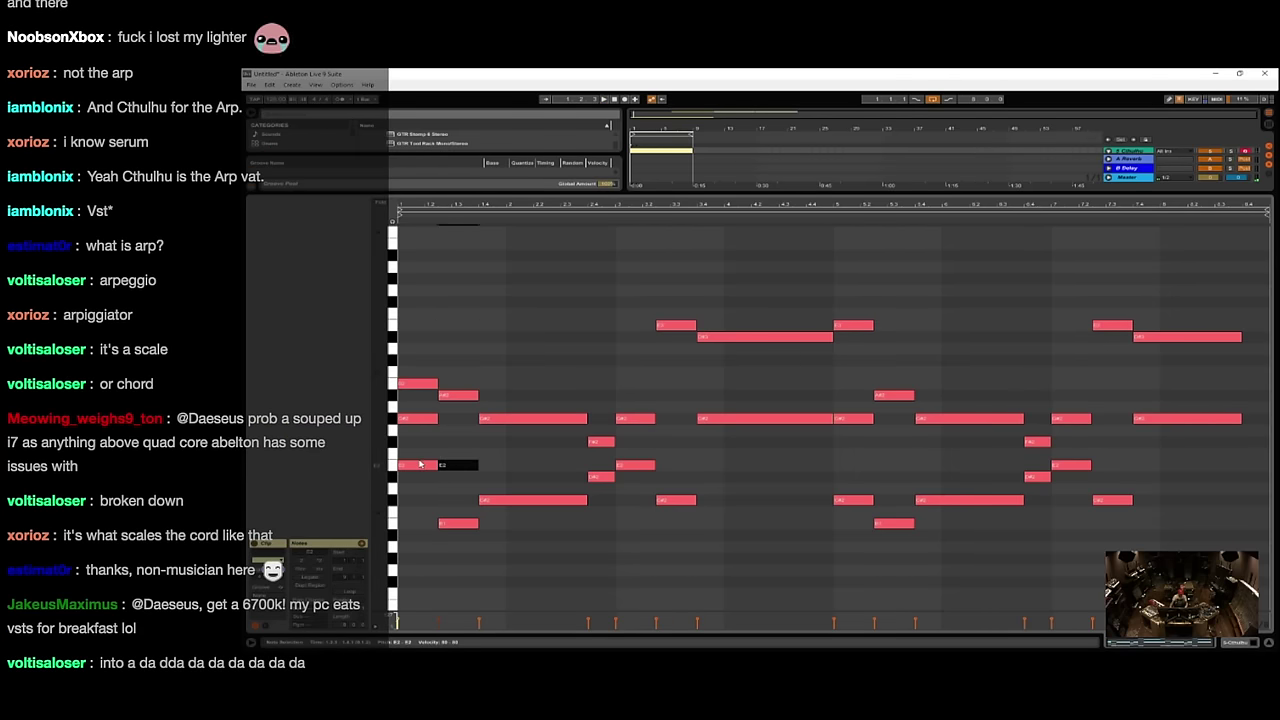
key("space")
key("space")
left_click_drag(478, 450, 366, 485)
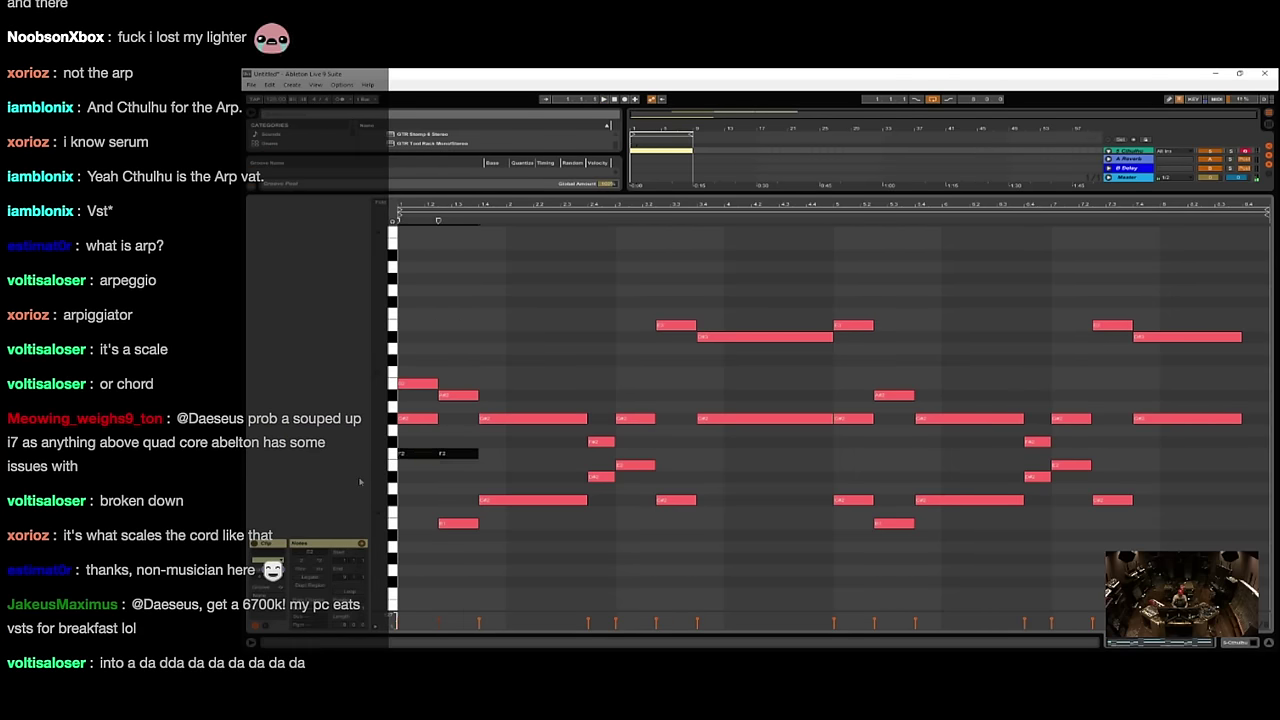
key("Down")
key("Down")
key("Down")
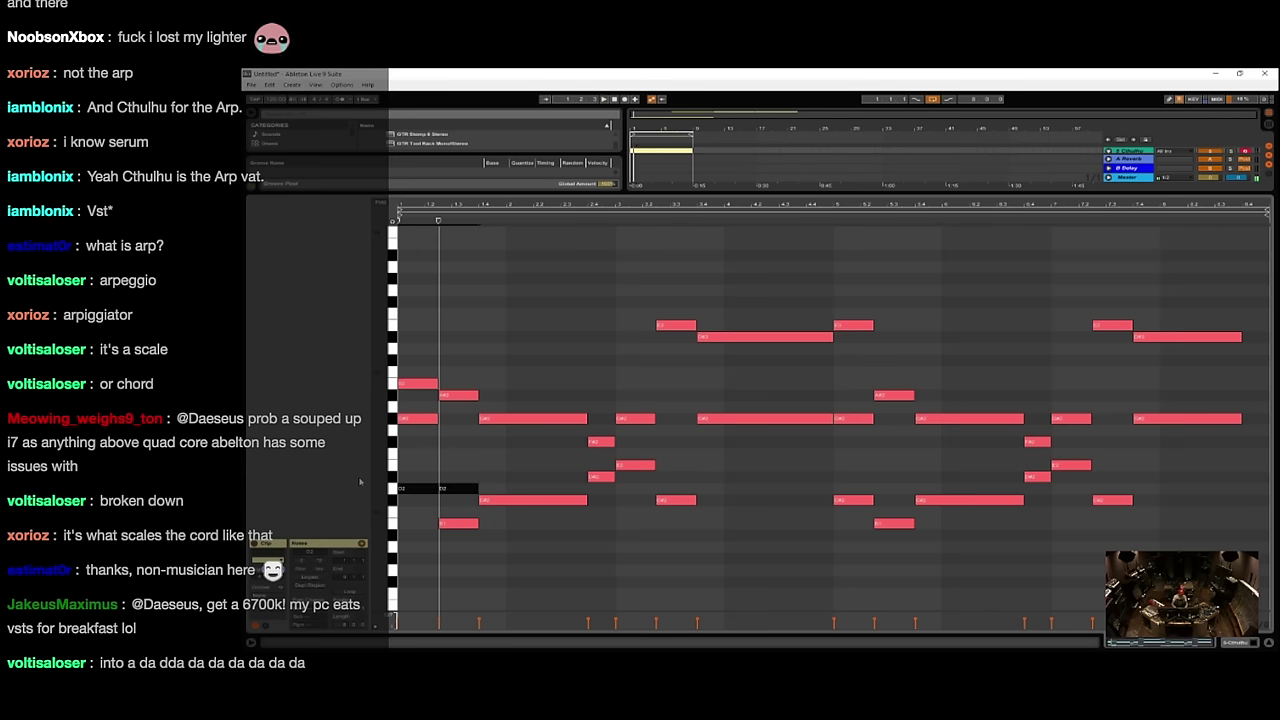
key("Down")
key("Down")
key("Down")
key("Down")
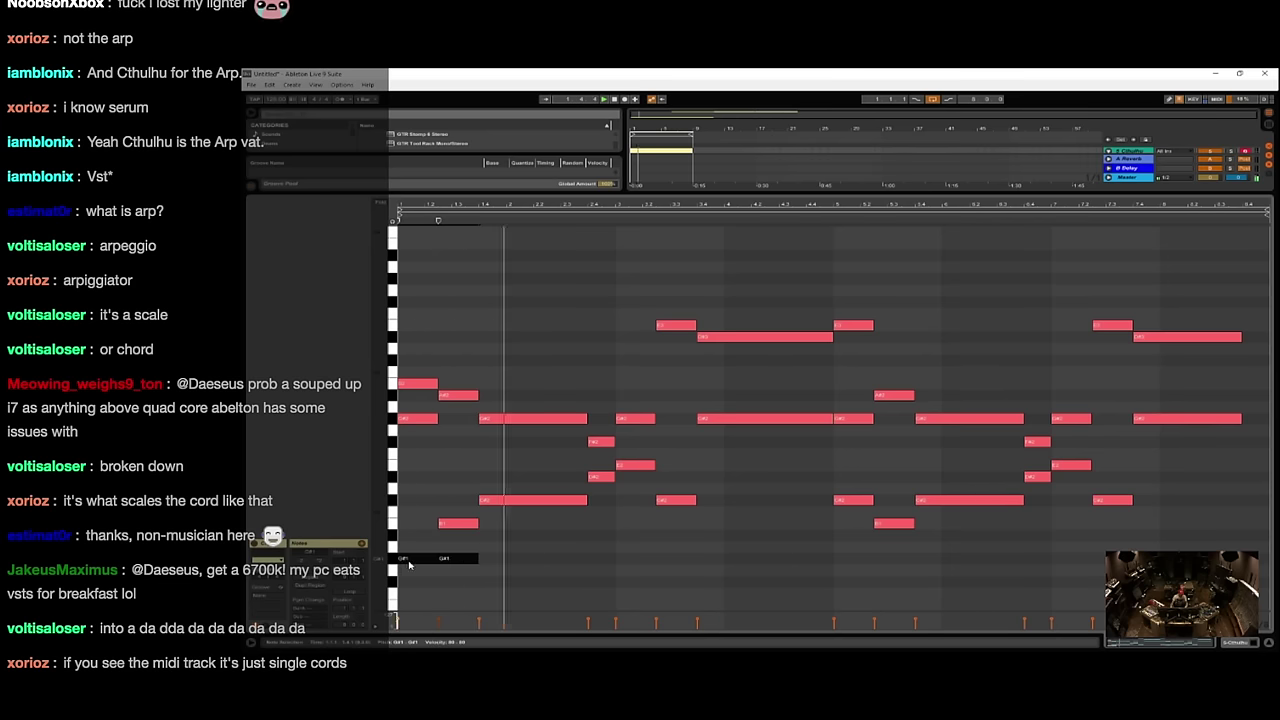
- Add a bass note matching the third chord's length and lower it to E1
double_click(506, 558)
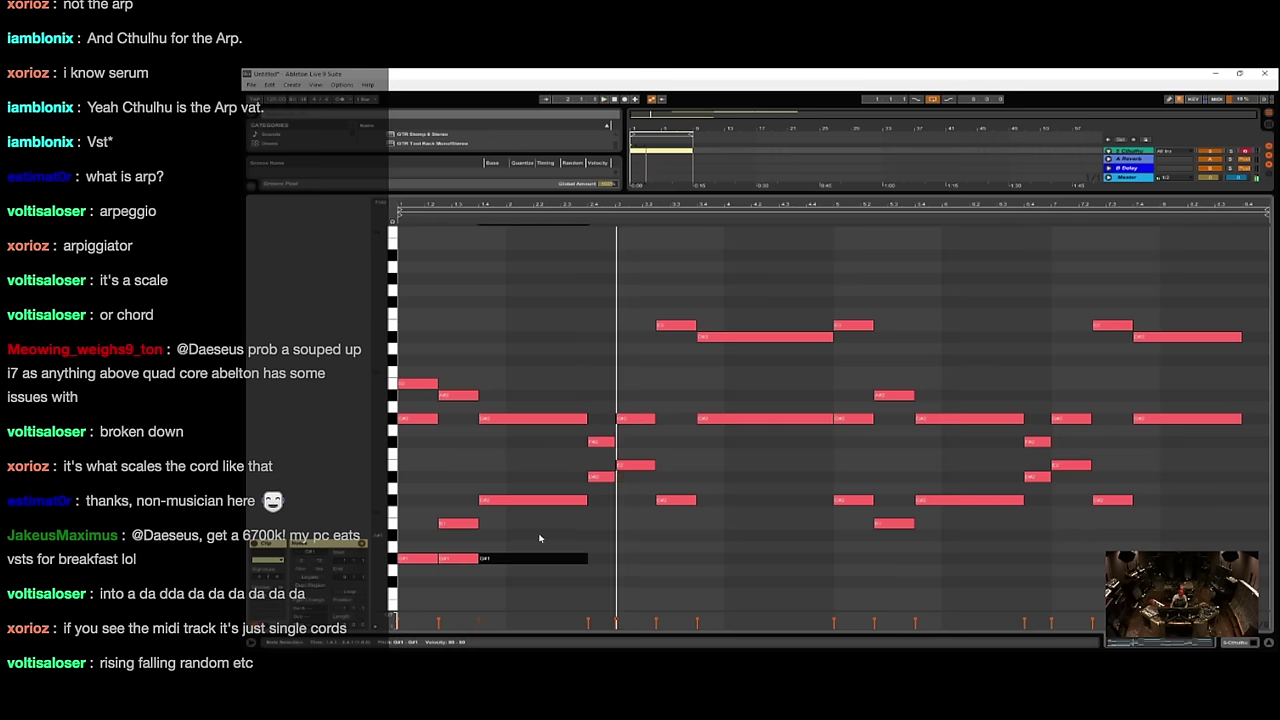
key("space")
left_click_drag(606, 537, 391, 574)
key("space")
key("space")
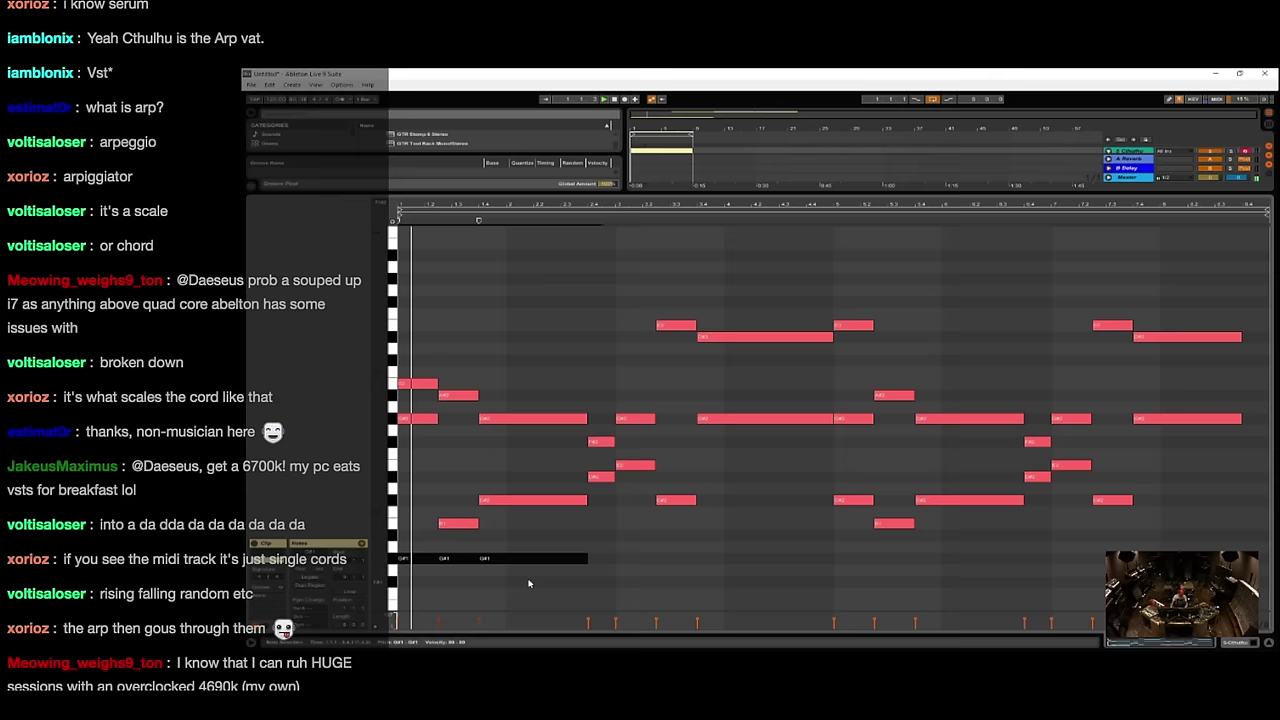
left_click(526, 561)
key("Down")
key("Down")
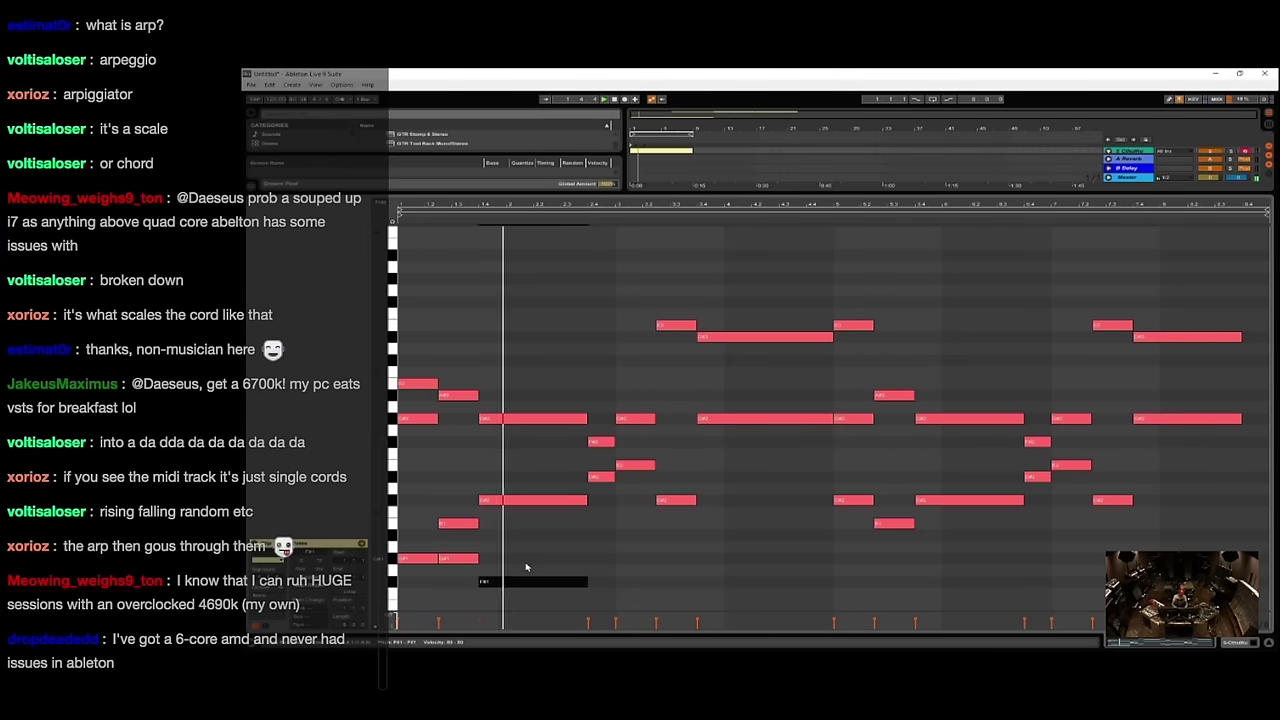
key("Down")
key("Down")
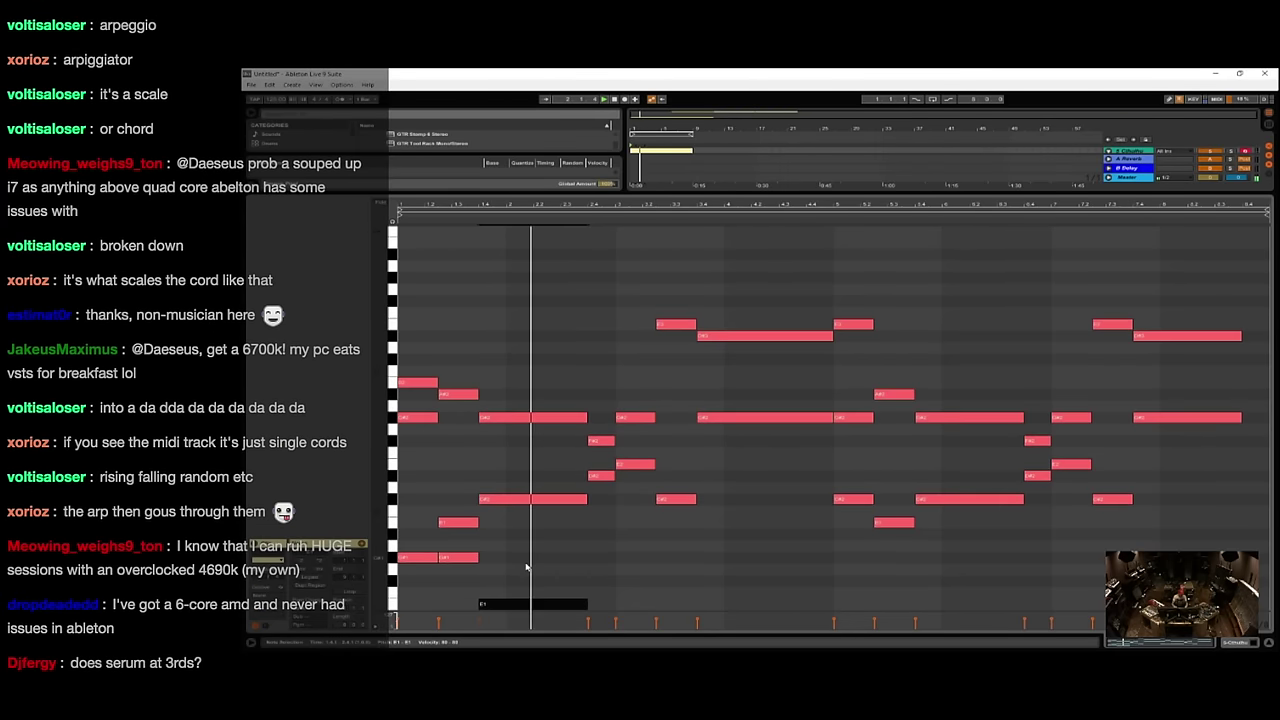
- Transpose all notes in the clip up three semitones
key("ctrl+a")
key("Up")
key("Up")
key("Up")
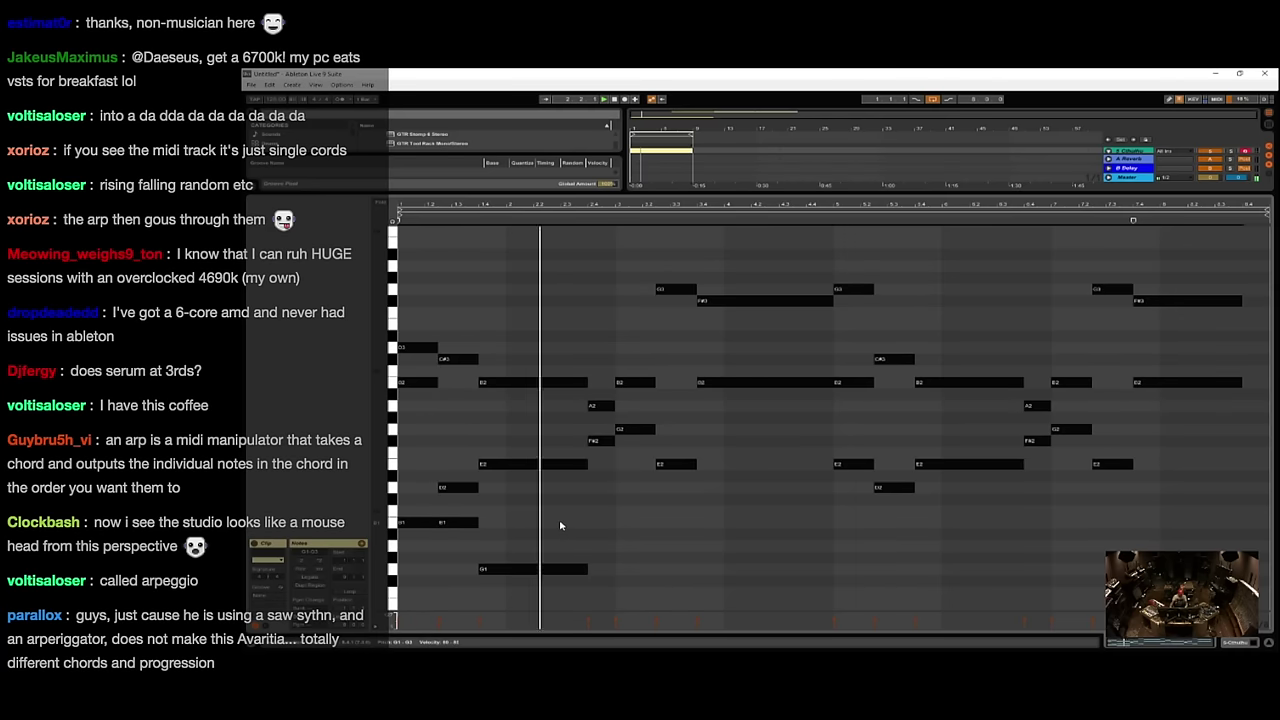
key("ctrl+a")
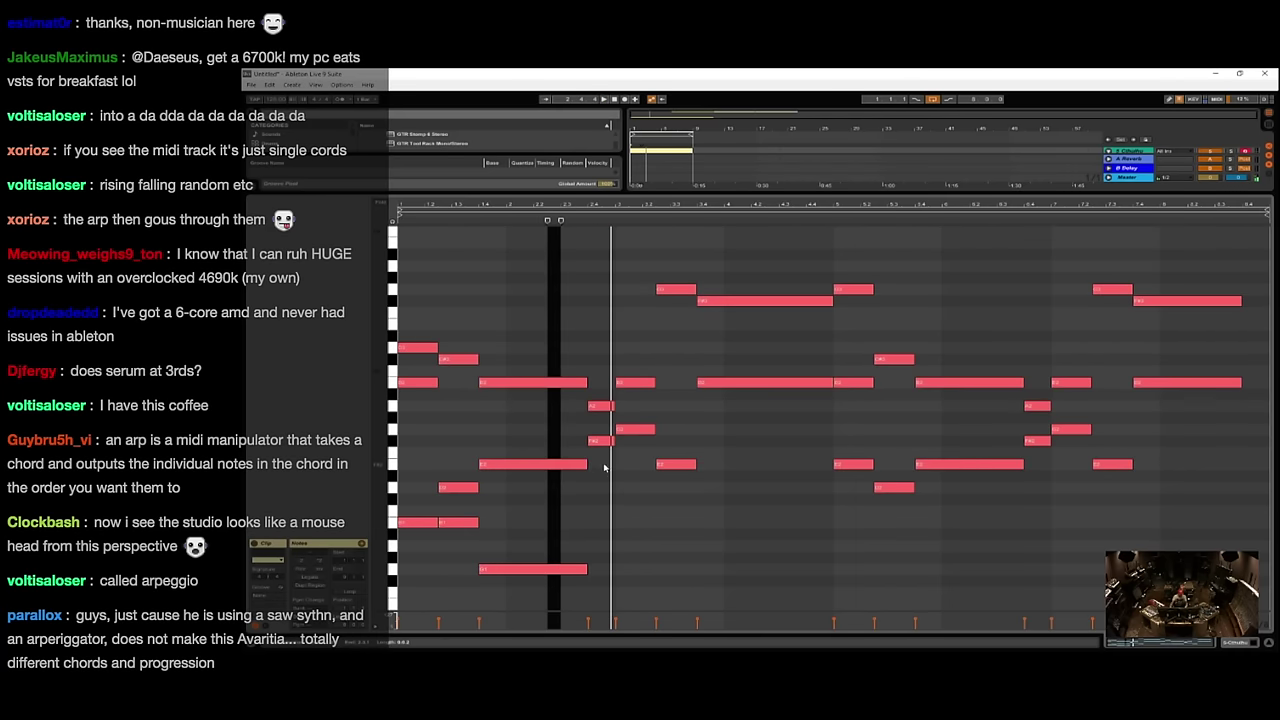
- Add an F#1 bass note under the fourth chord and an E1 bass note under the fifth
left_click(601, 580)
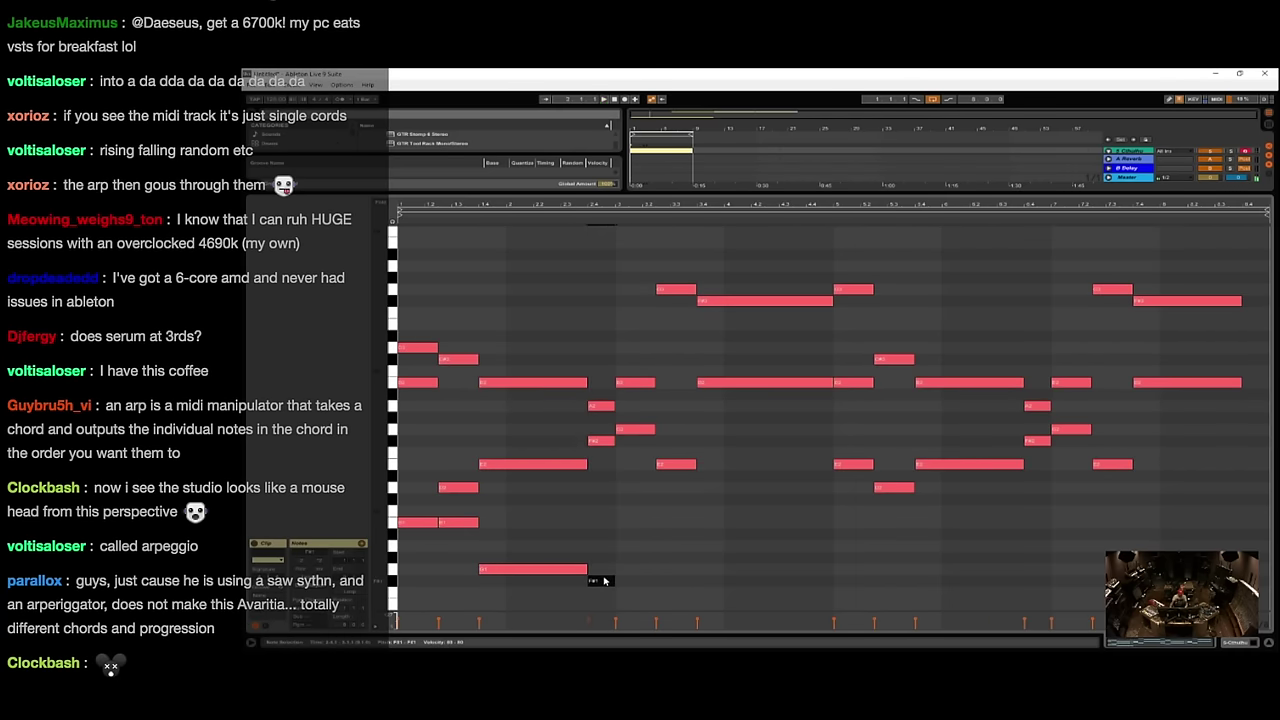
key("space")
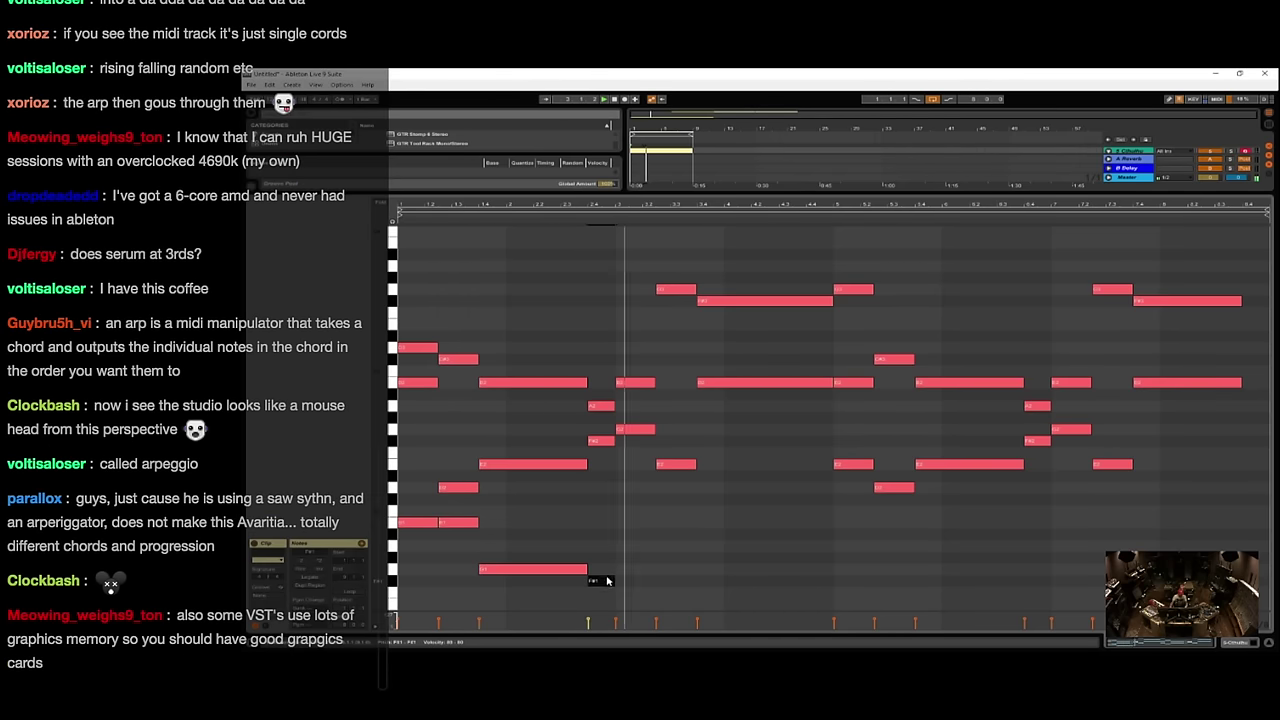
key("space")
left_click_drag(607, 579, 634, 604)
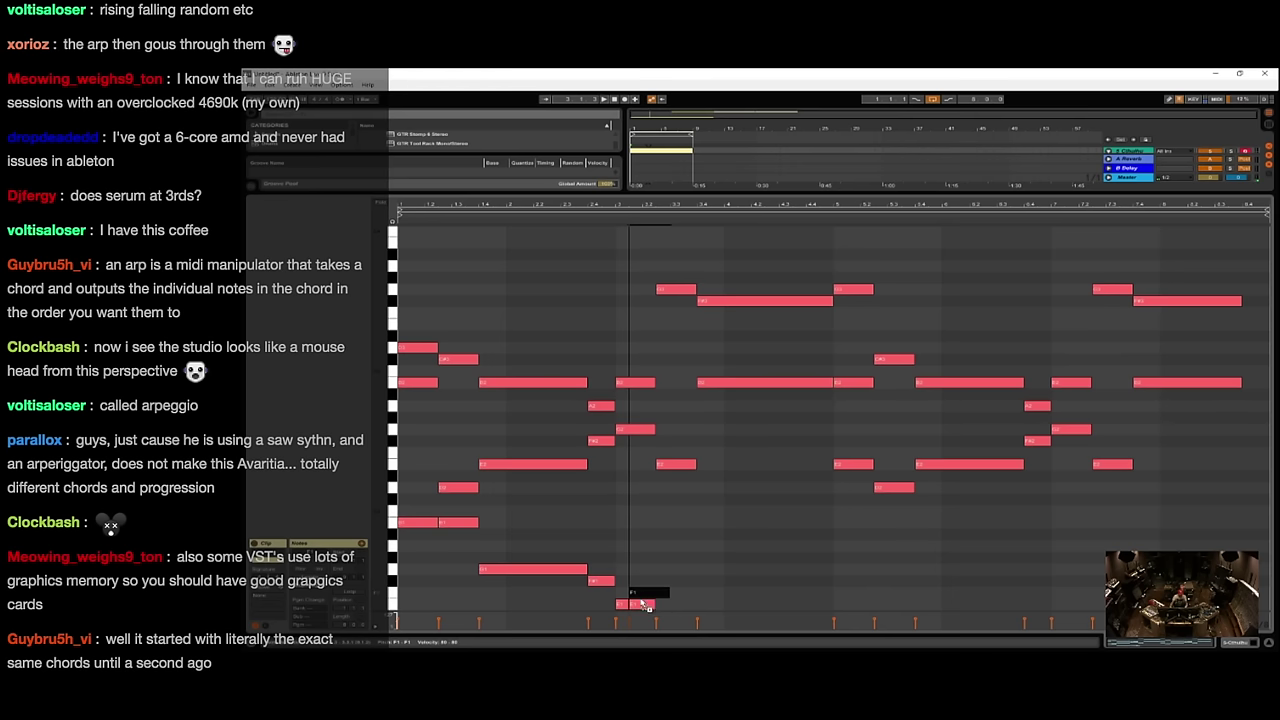
- Add a C2 bass note under the sixth chord and switch from the clip's notes to the track's devices
left_click_drag(641, 604, 672, 608)
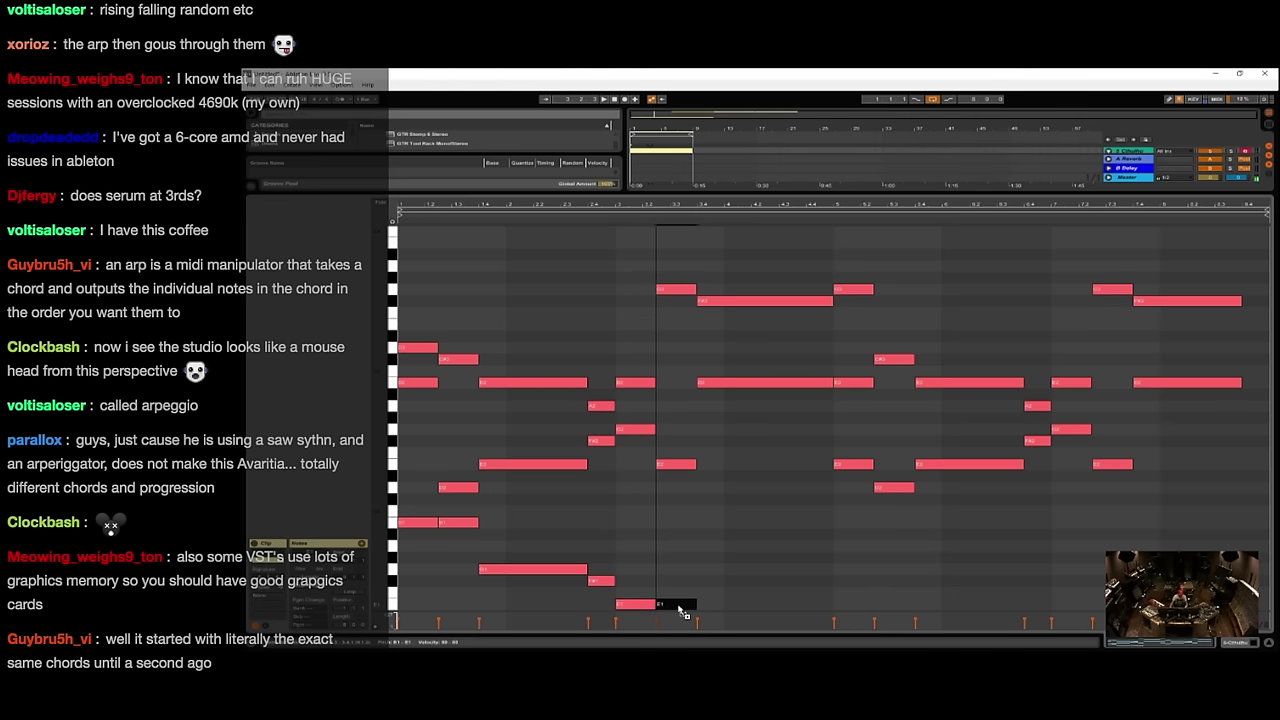
left_click_drag(677, 562, 672, 518)
key("space")
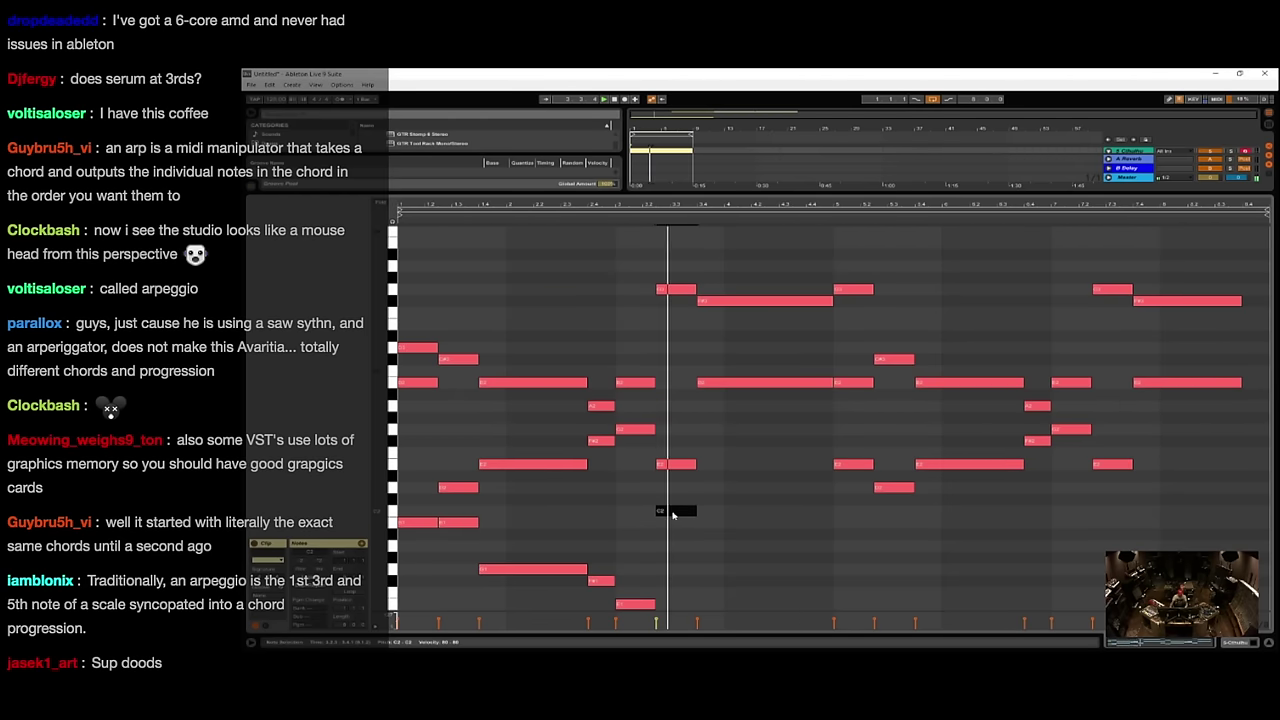
key("space")
key("space")
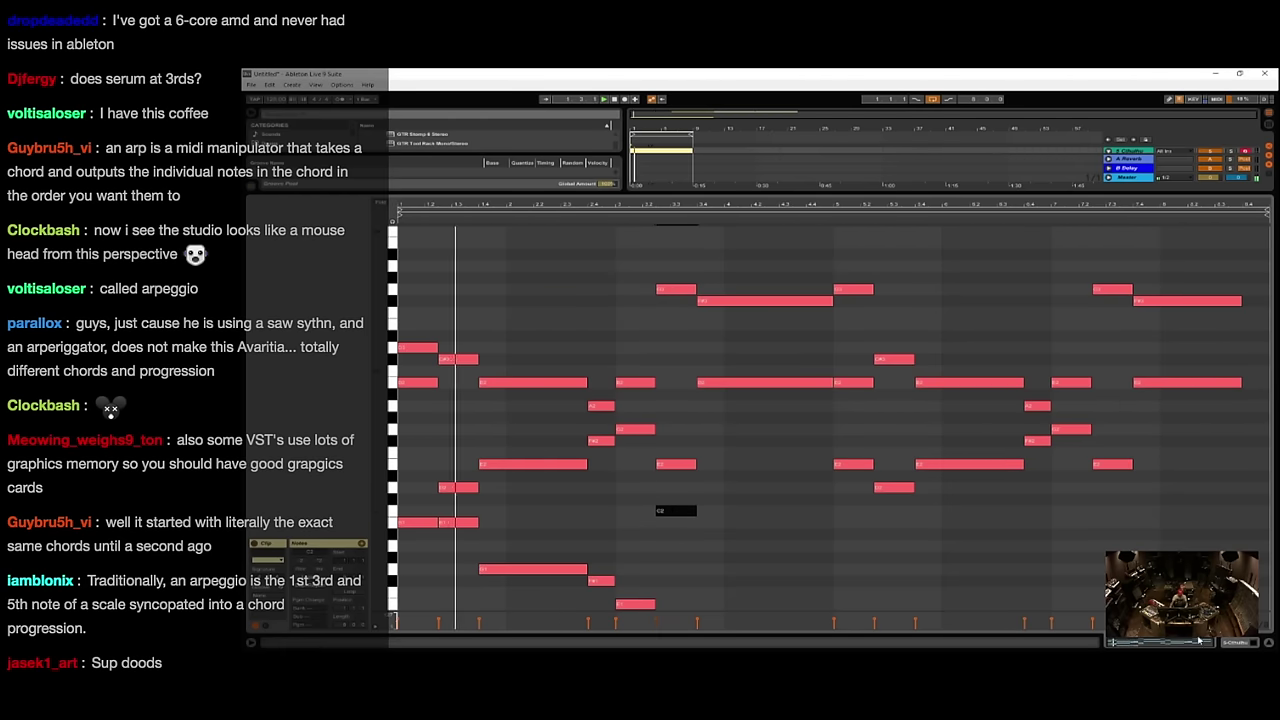
left_click(1245, 643)
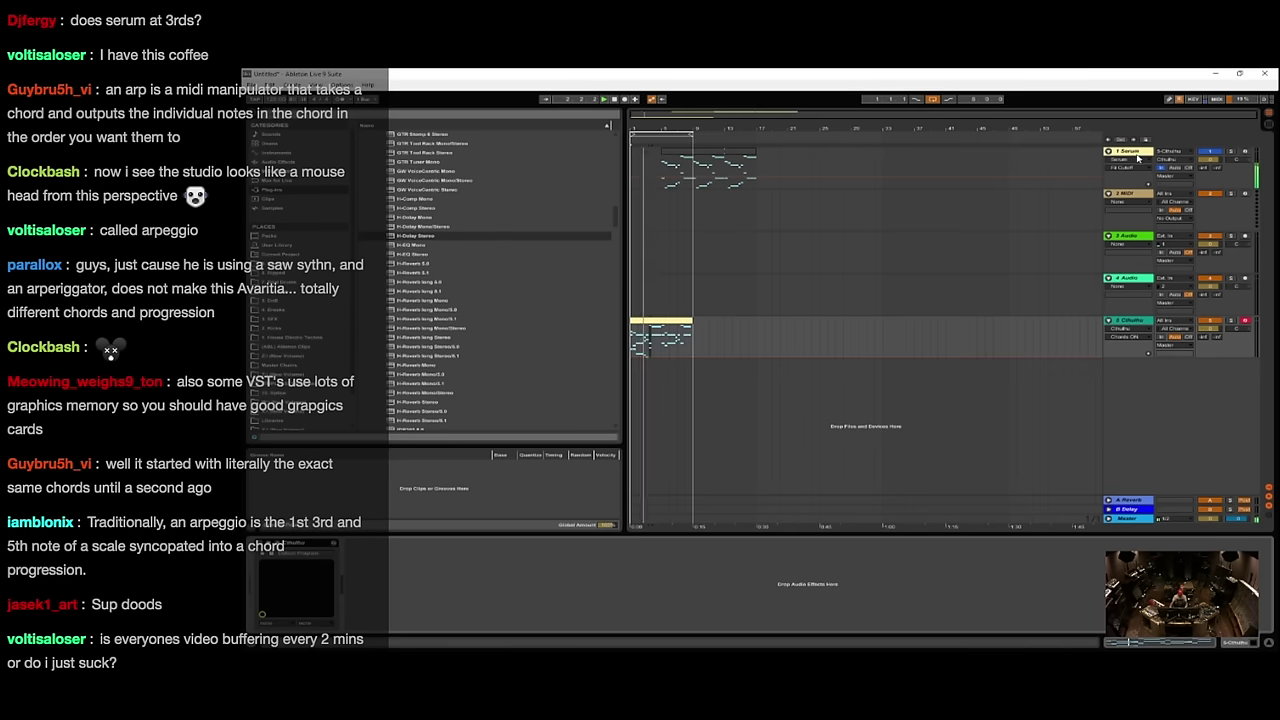
- Open the Serum synth from its track and inspect its Global preferences and oscillator pages, closing it when done
left_click(1137, 157)
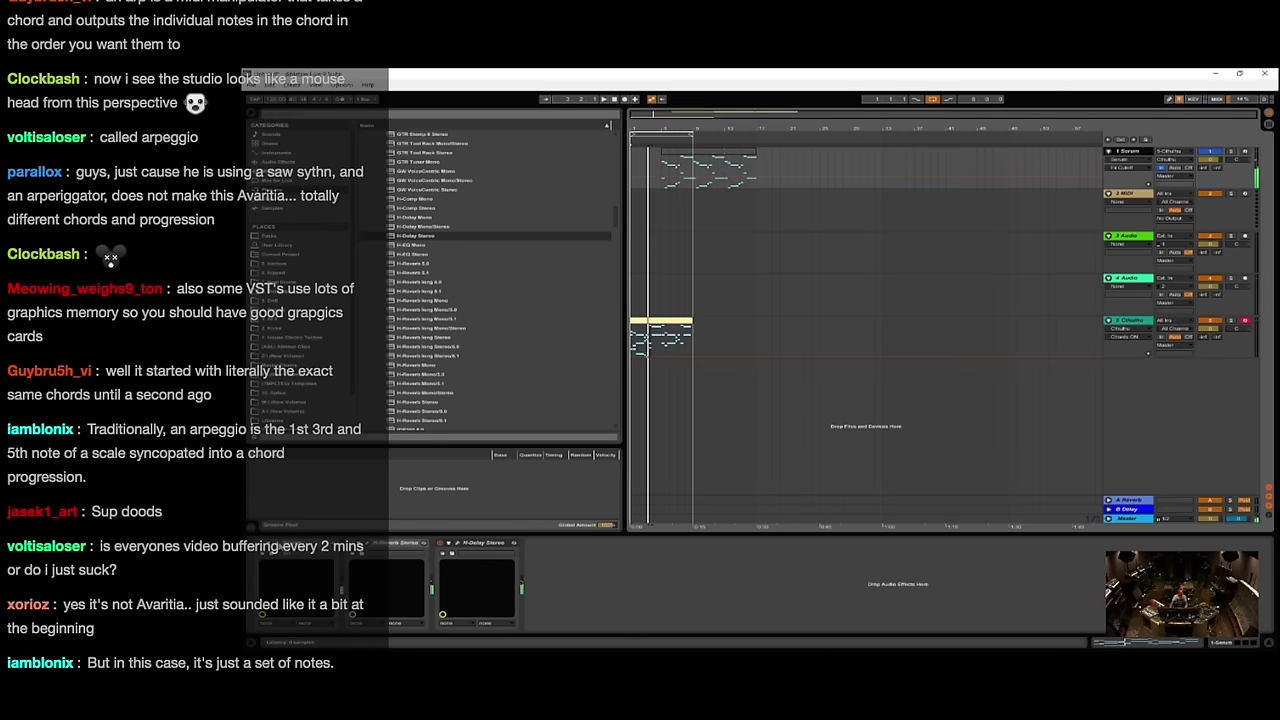
left_click(279, 545)
left_click_drag(673, 179, 967, 133)
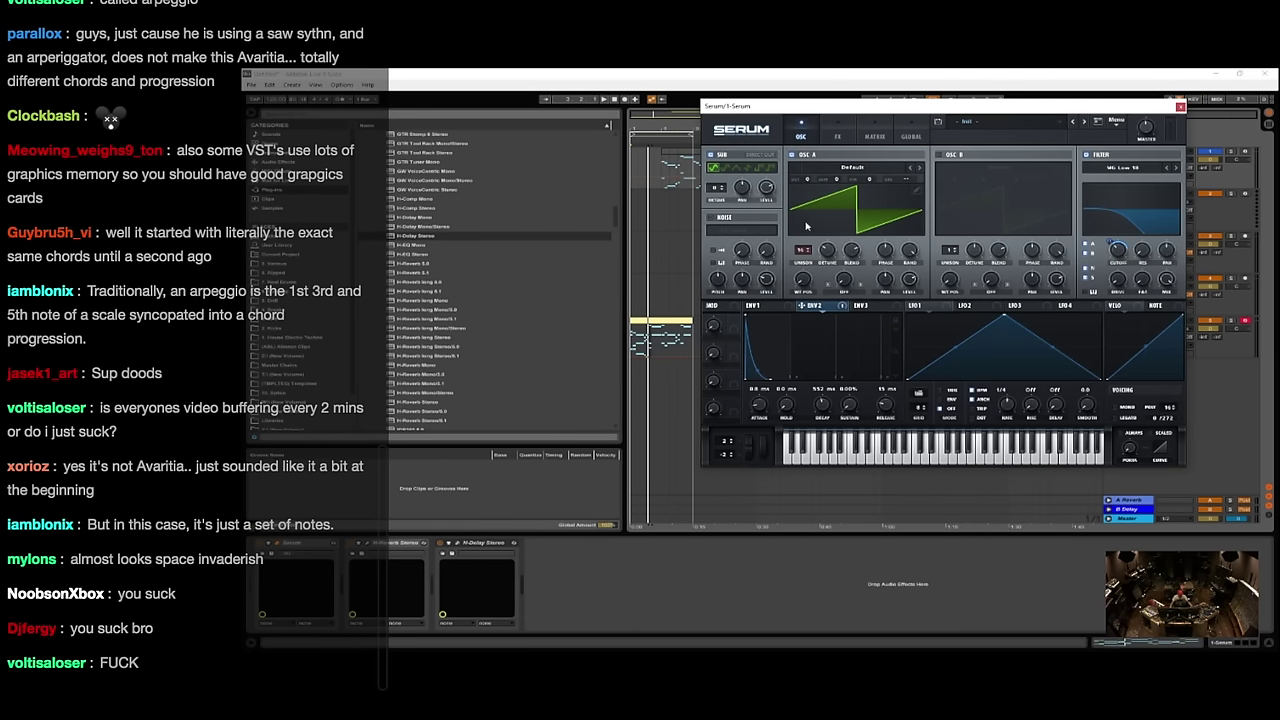
left_click(912, 135)
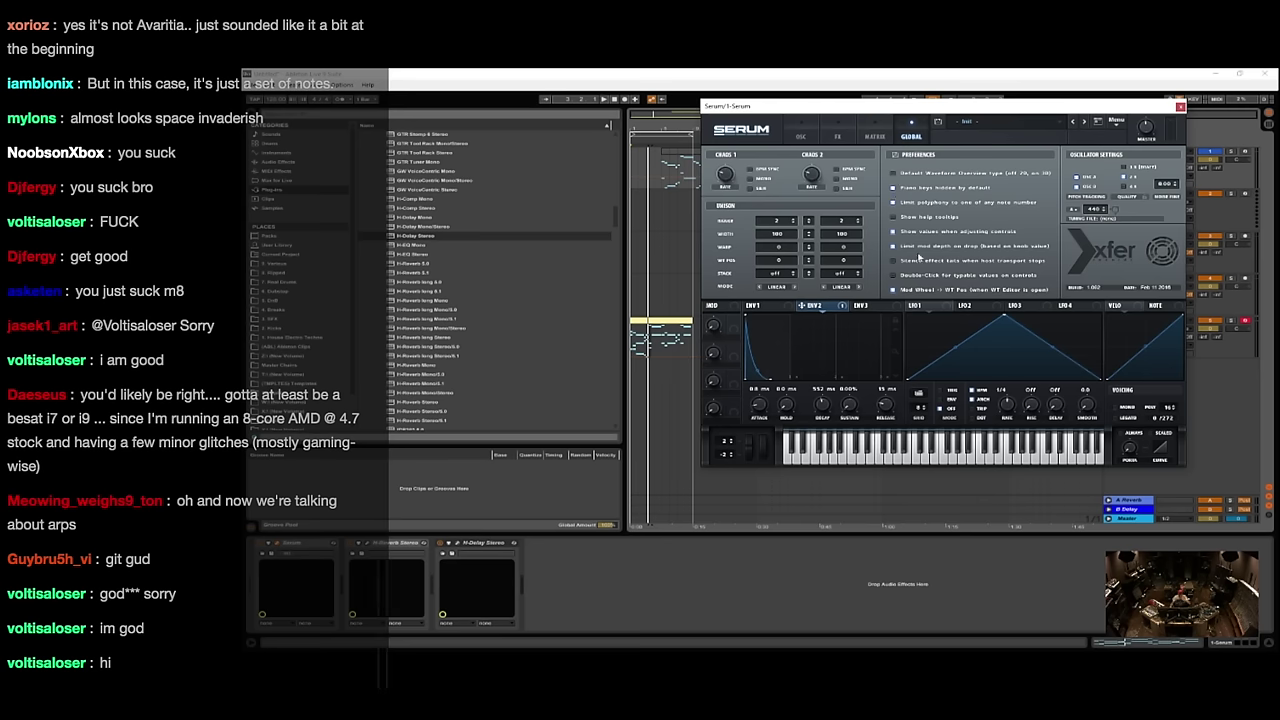
left_click(800, 137)
left_click(910, 136)
left_click(1181, 107)
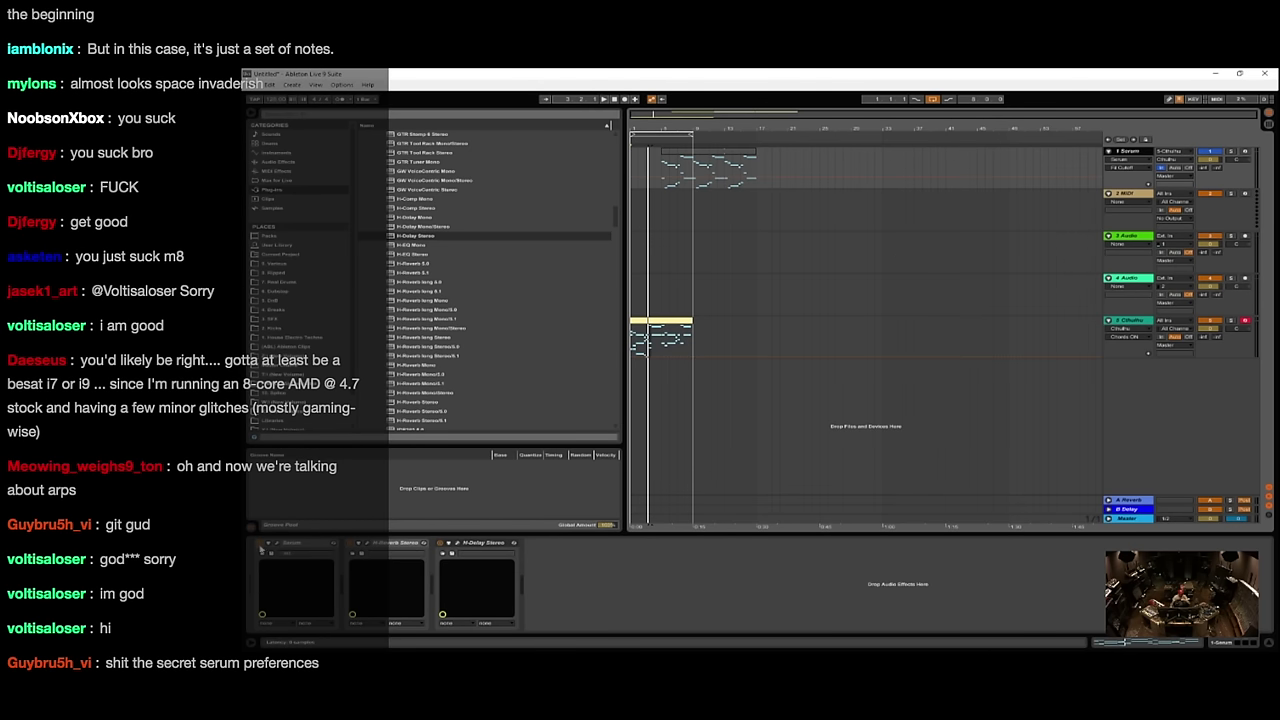
- Reopen Serum, recheck its Global preferences for display options, start playback and close the synth window
left_click(260, 545)
left_click(279, 546)
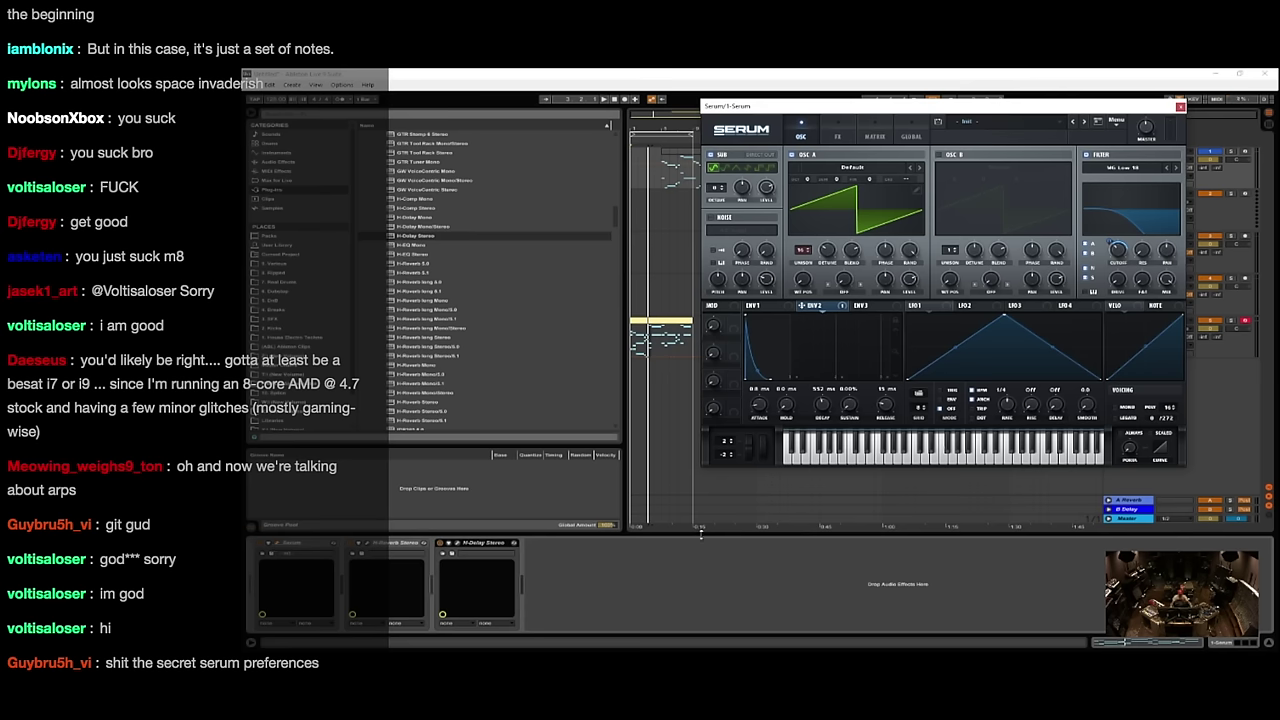
left_click(938, 122)
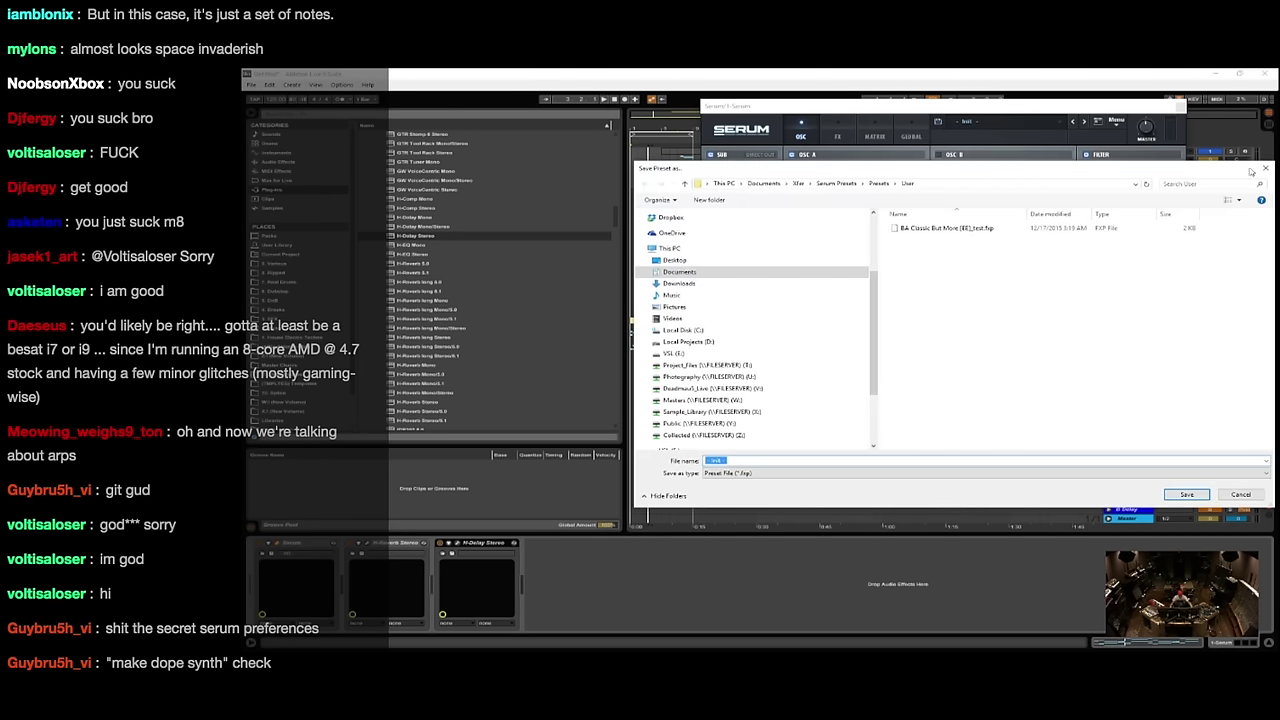
left_click(1264, 169)
left_click(912, 136)
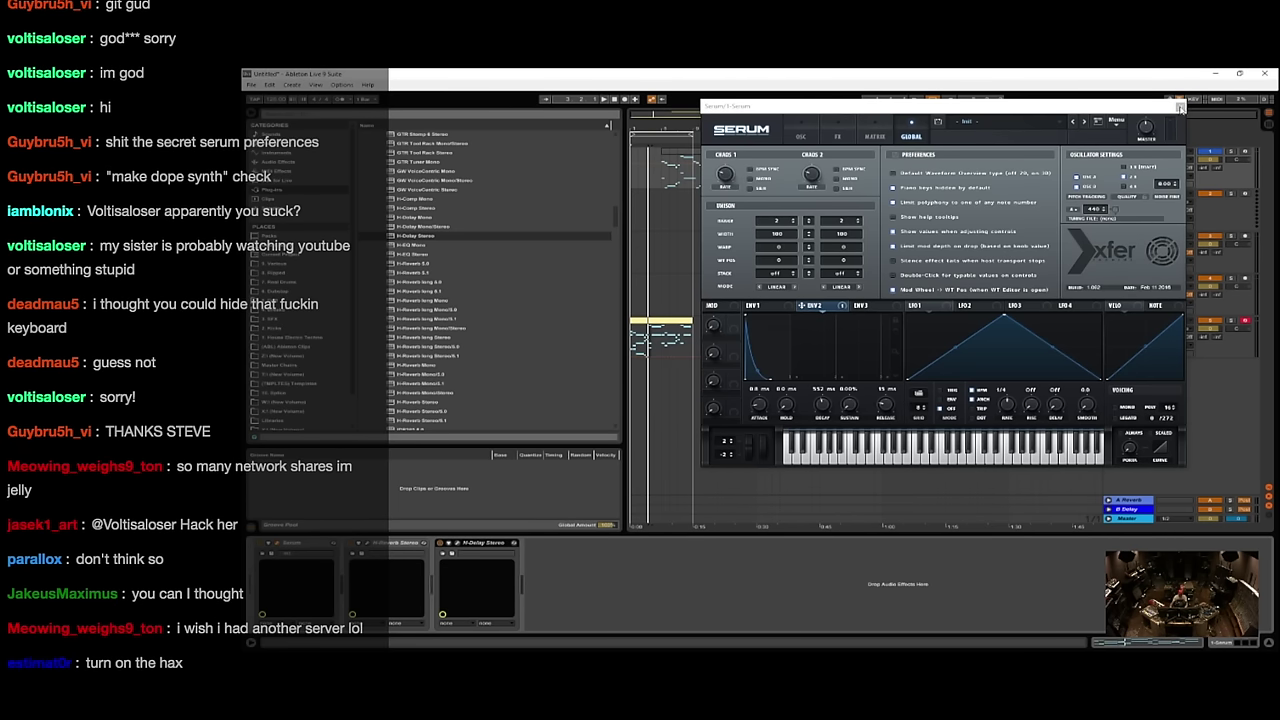
left_click(1123, 188)
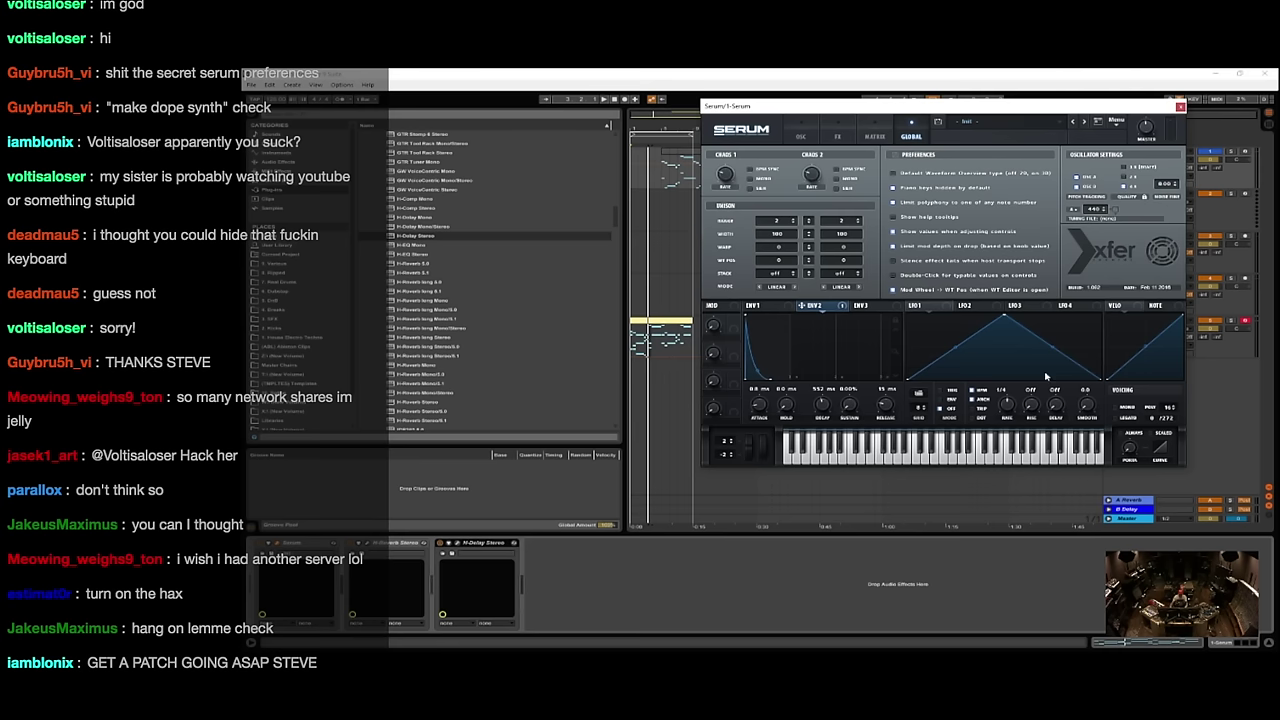
key("space")
left_click(1181, 107)
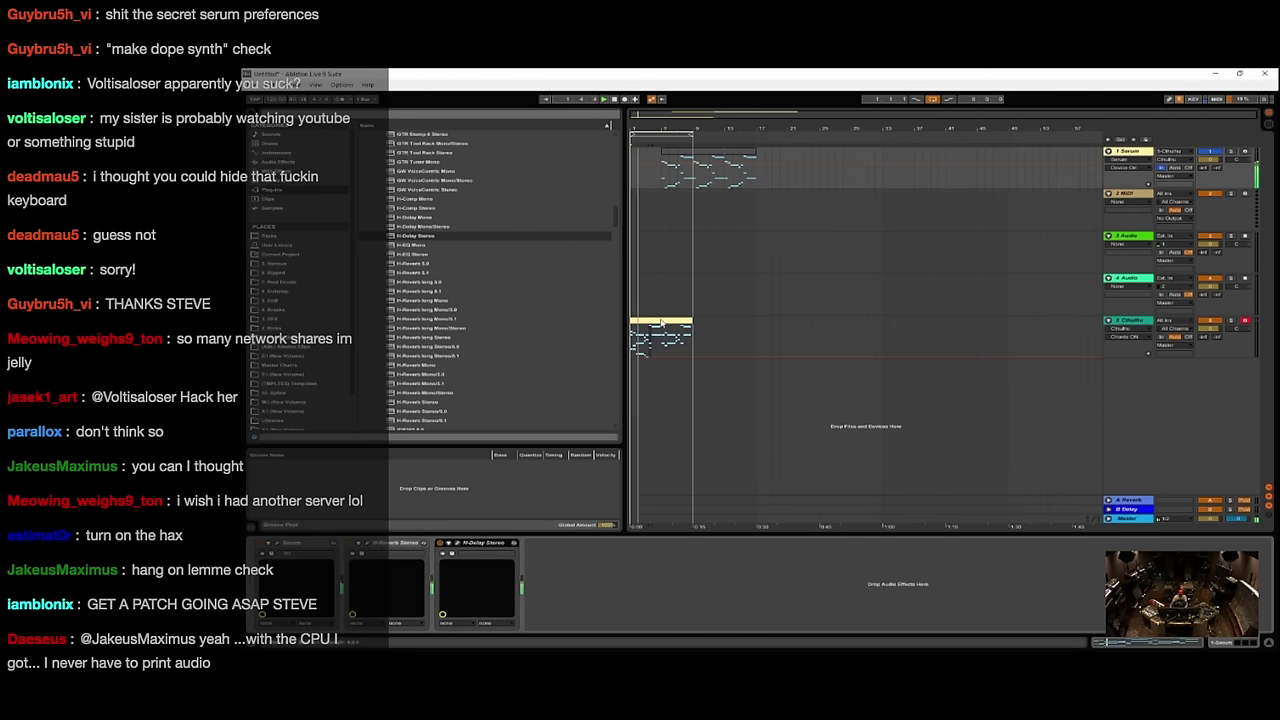
- Open the Cthulhu track's clip notes and review the program's Look/Feel preferences without changing them
double_click(661, 323)
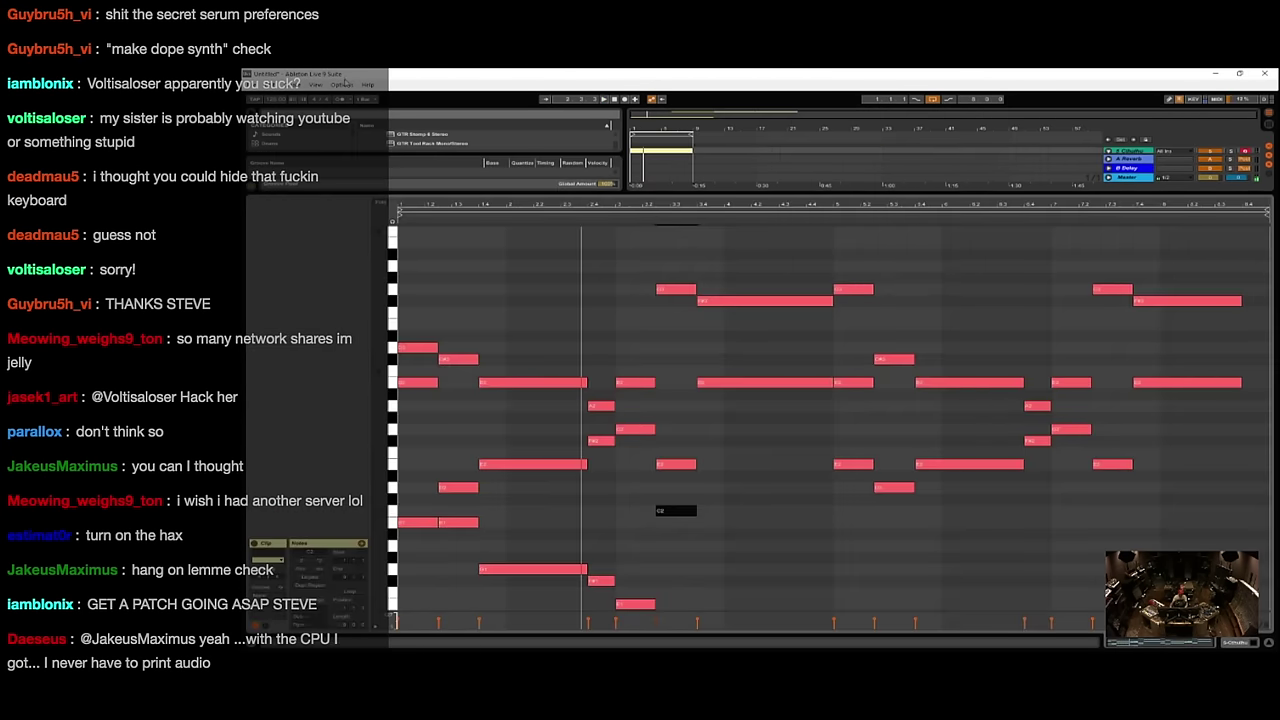
left_click(342, 84)
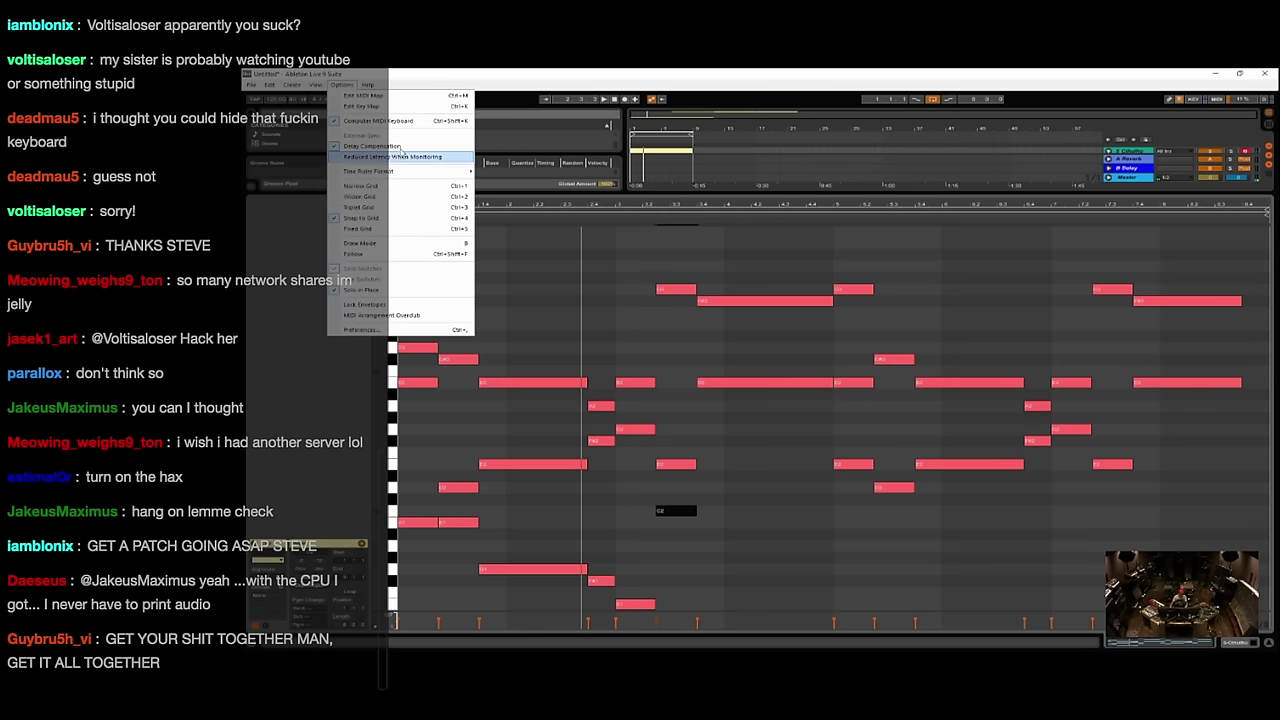
left_click(362, 330)
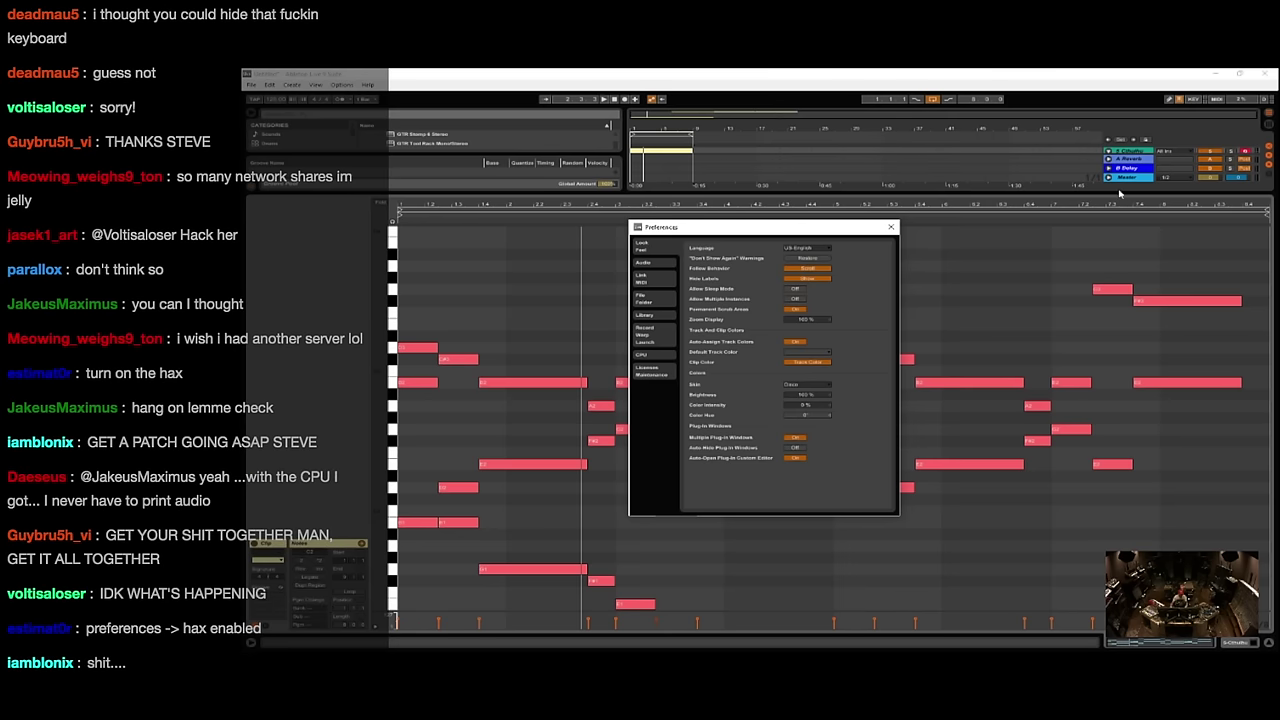
left_click(1117, 190)
left_click(892, 228)
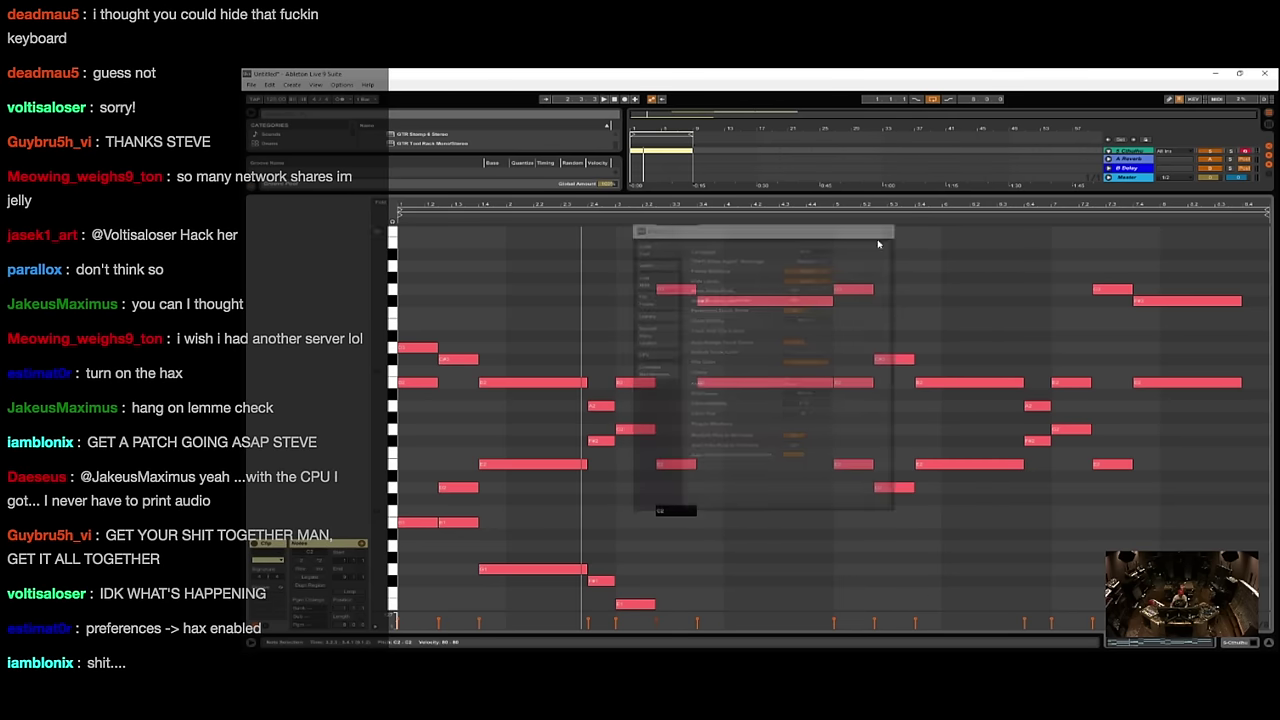
- Try moving the long B2 note of the seventh chord lower, and undo the move
scroll(630, 483, "down", 3)
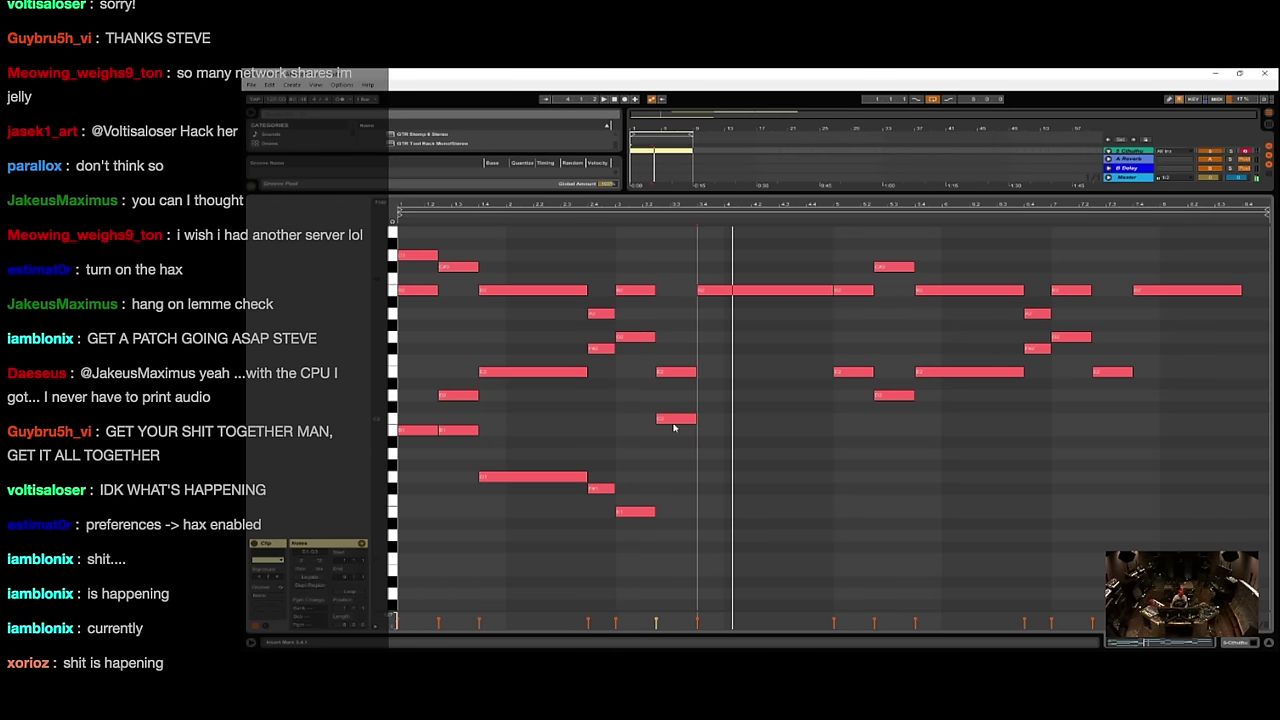
scroll(765, 393, "up", 3)
scroll(762, 402, "up", 2)
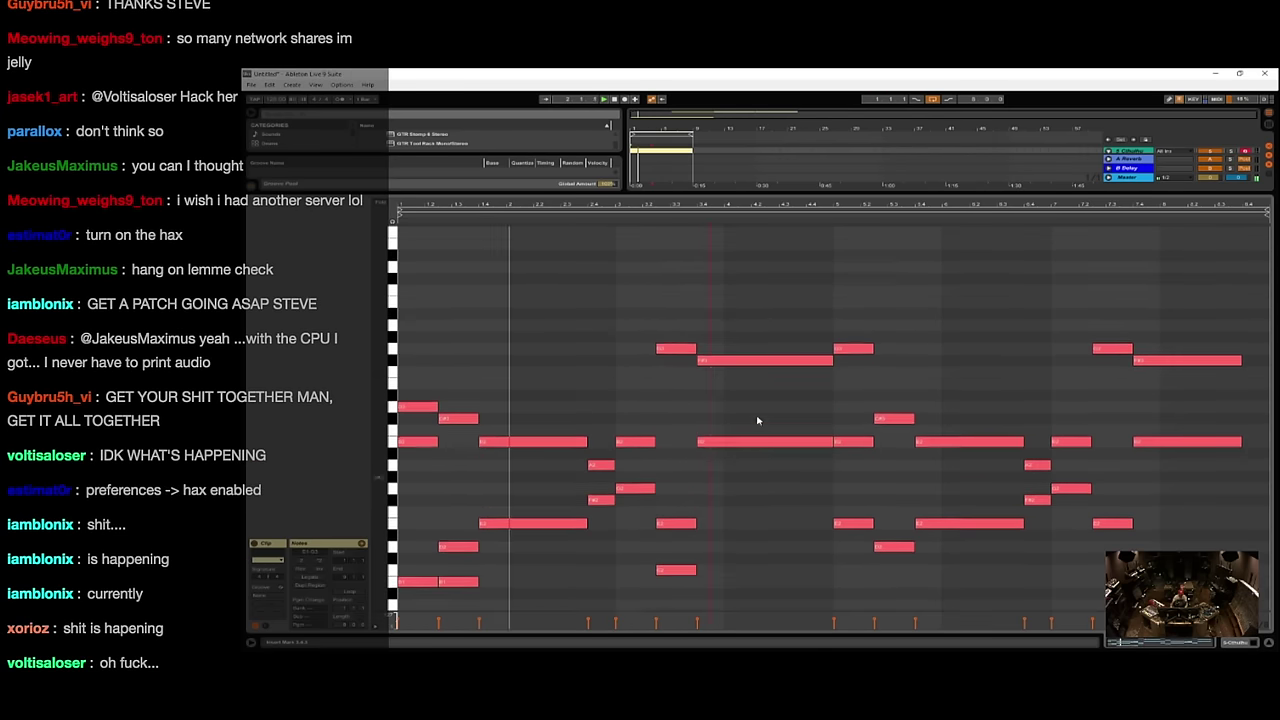
scroll(755, 412, "down", 2)
left_click_drag(751, 373, 752, 520)
key("ctrl+z")
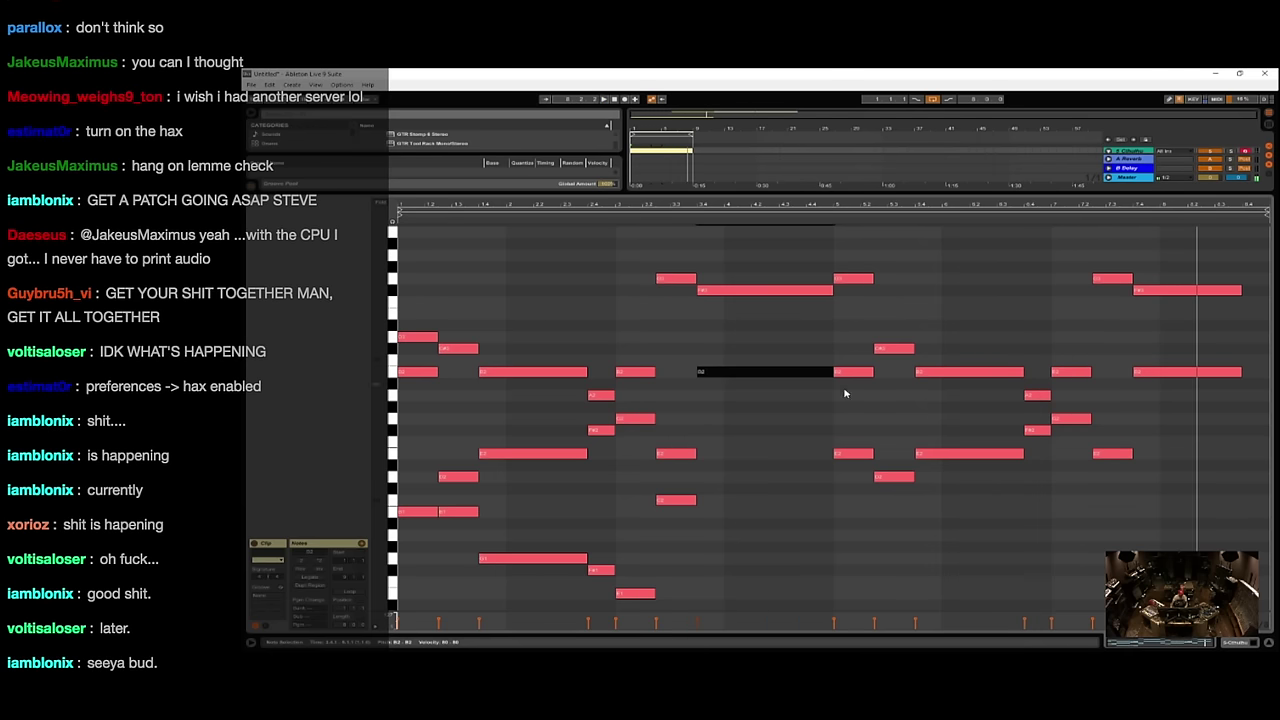
- Play from bar 5 and try raising the second chord's C#3 note there to D3, returning it to C#3
left_click(829, 409)
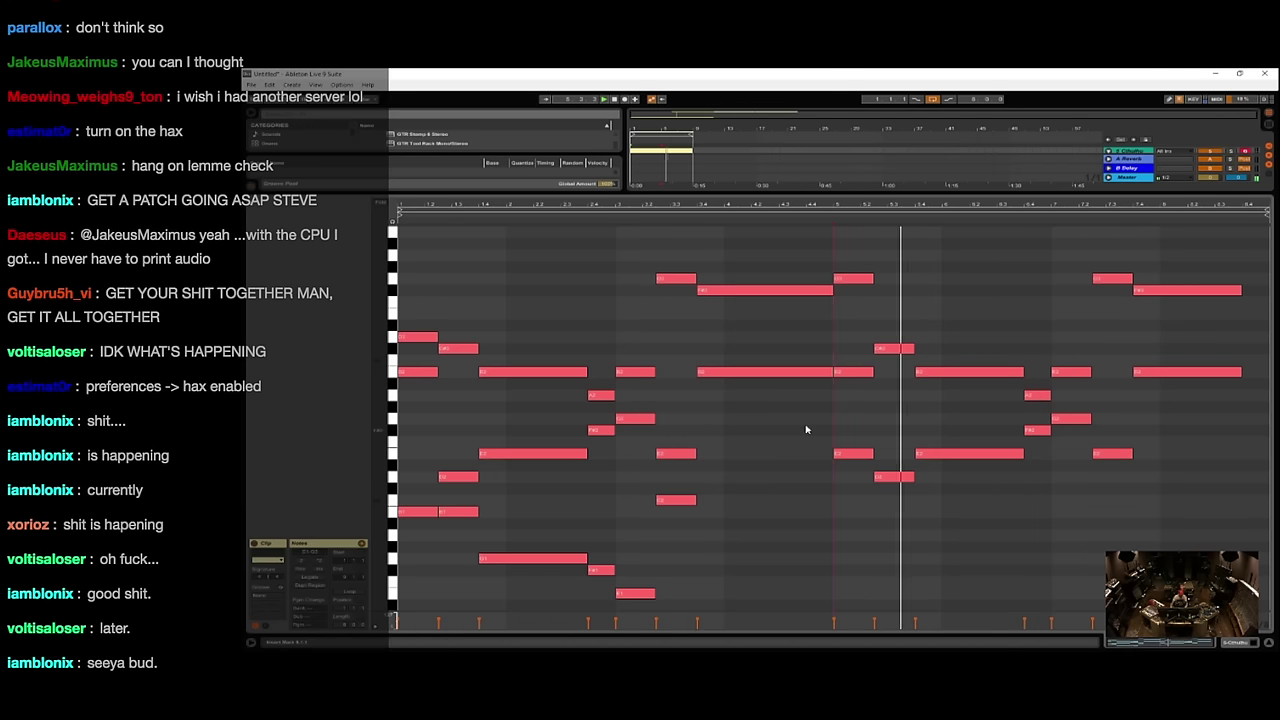
key("space")
key("space")
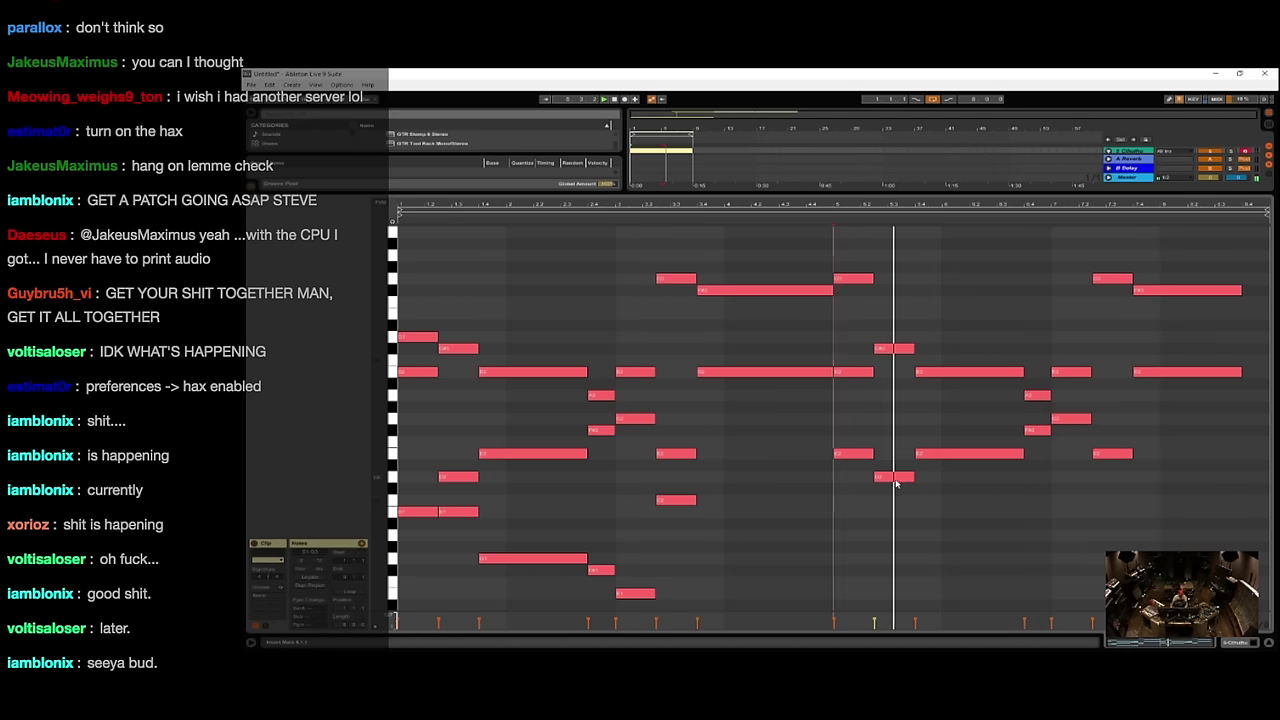
left_click(892, 478)
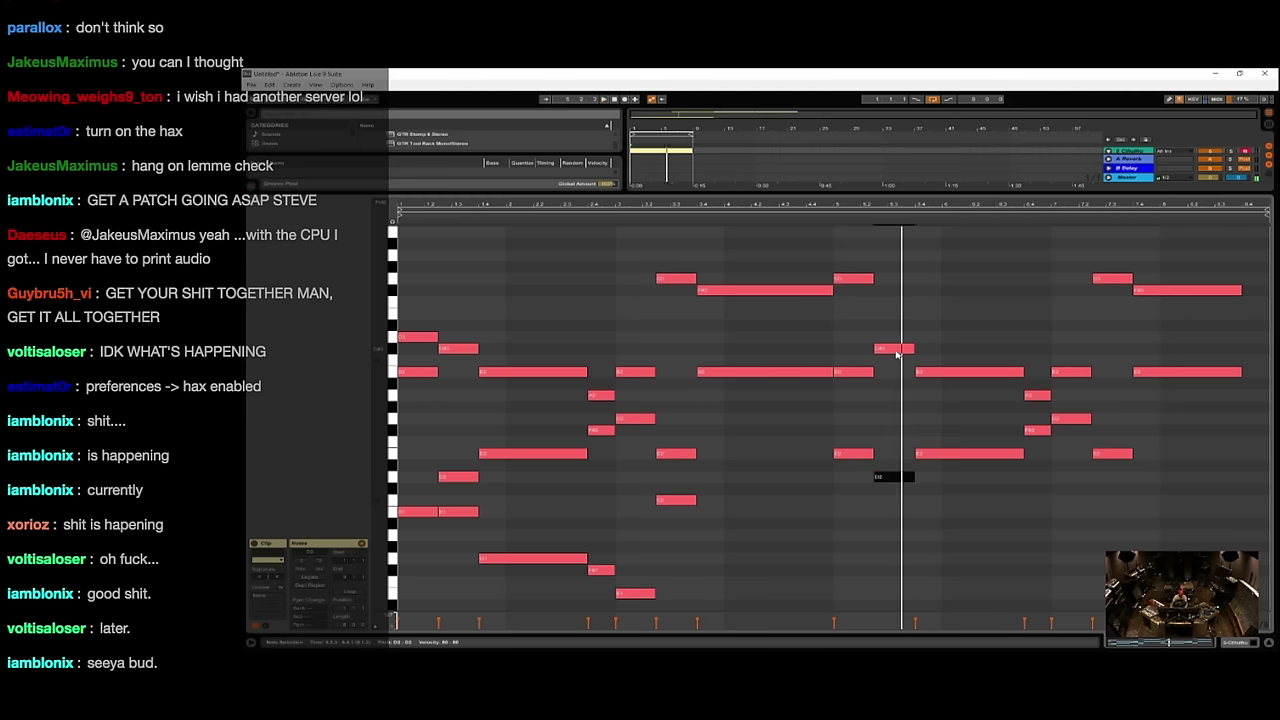
left_click(896, 350)
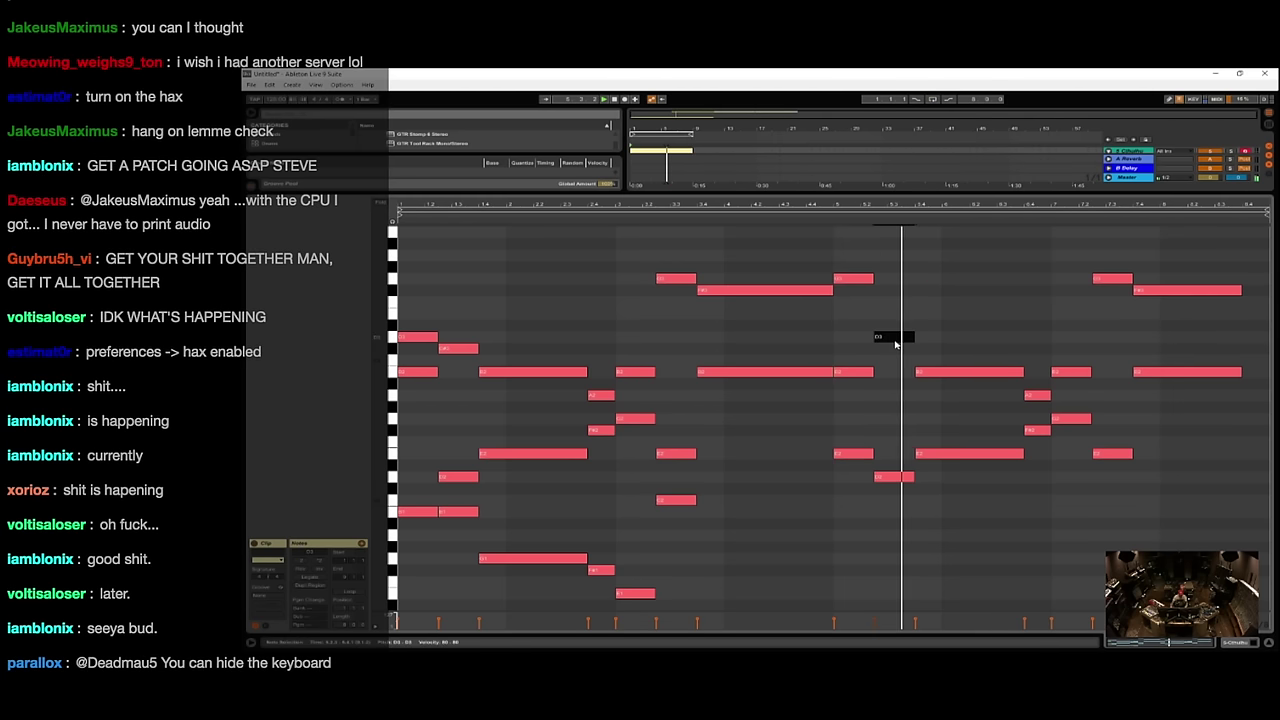
left_click_drag(896, 344, 896, 350)
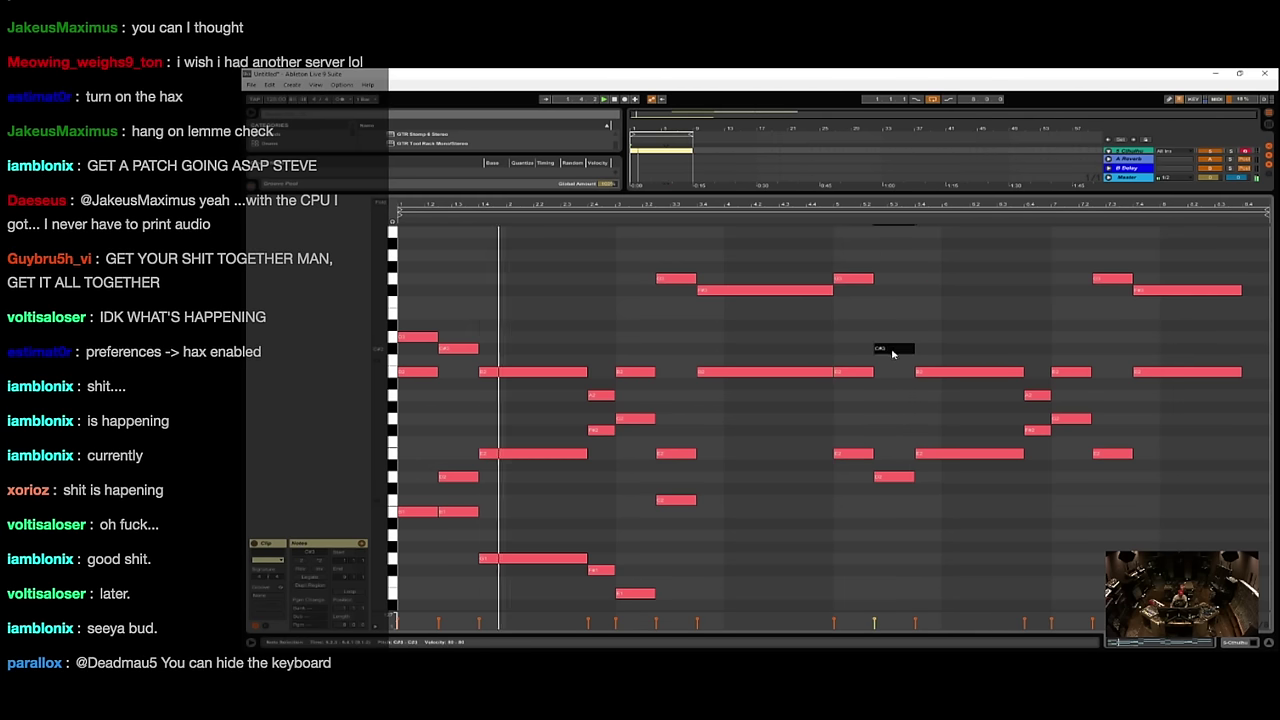
- Delete the added B1, G1, F#1 and E1 bass notes under the first five chords and play the clip
scroll(500, 443, "down", 3)
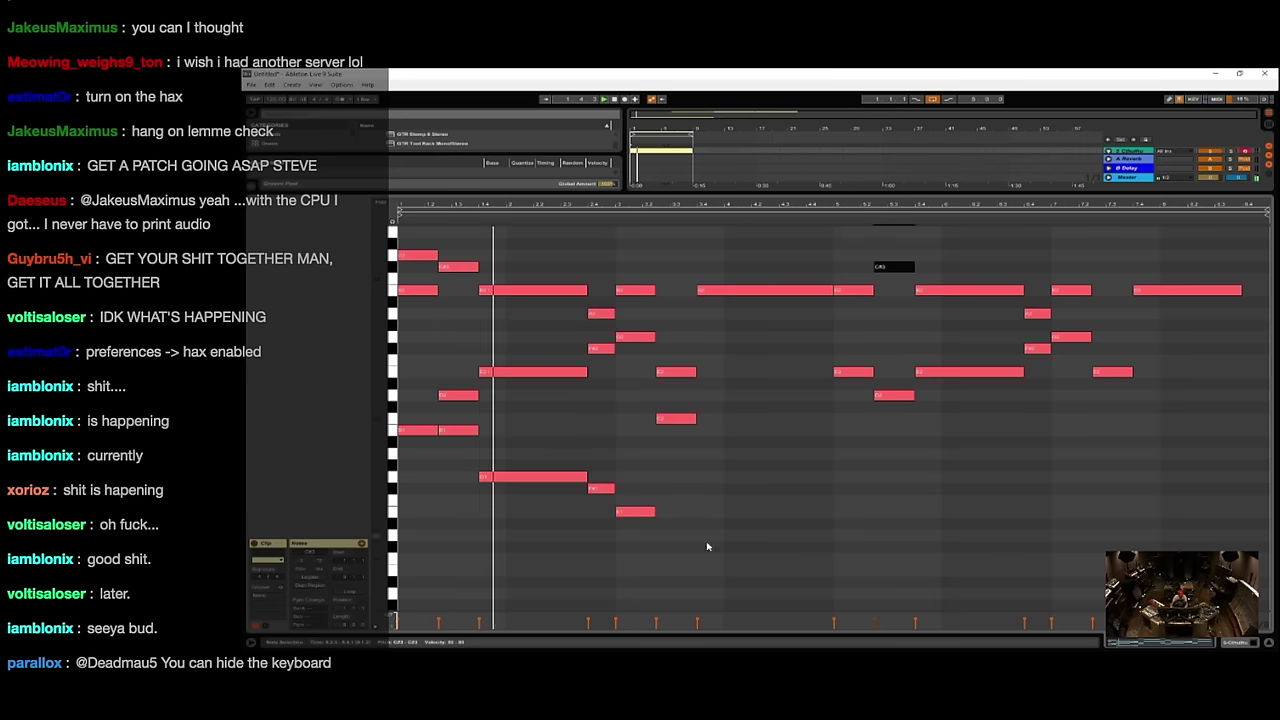
left_click_drag(682, 553, 368, 478)
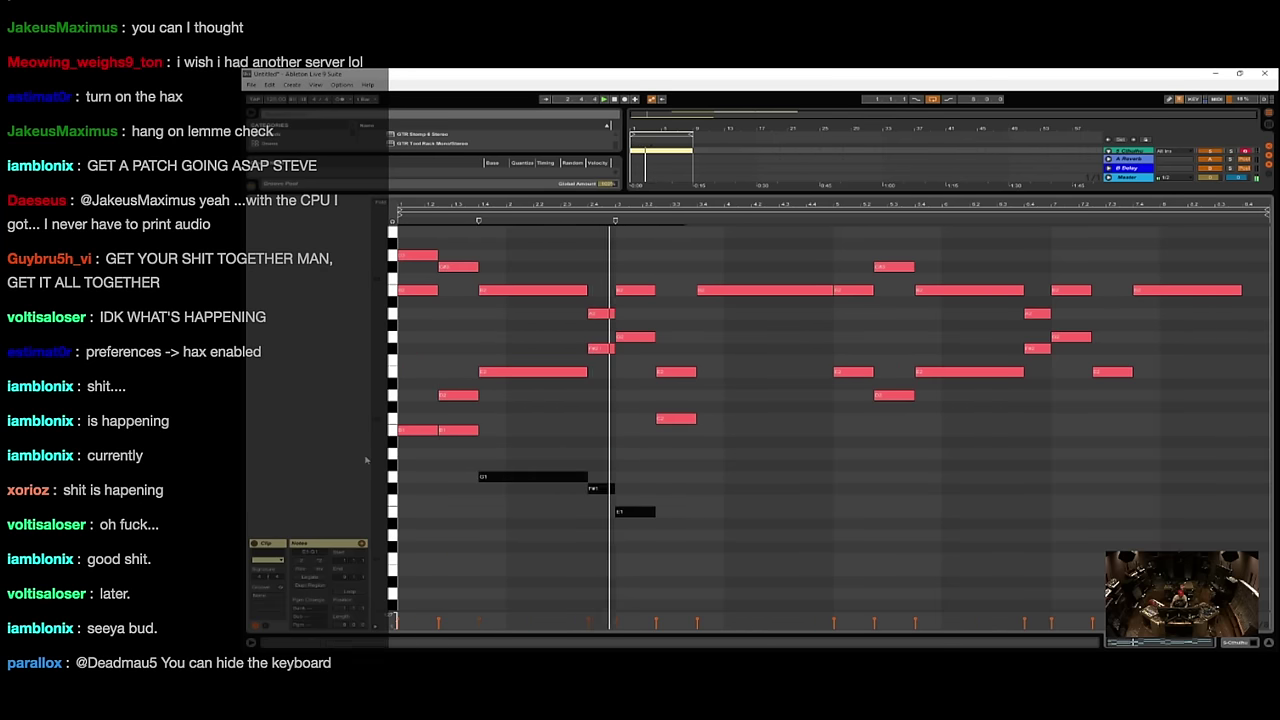
left_click_drag(508, 425, 767, 572)
key("Delete")
key("Delete")
key("space")
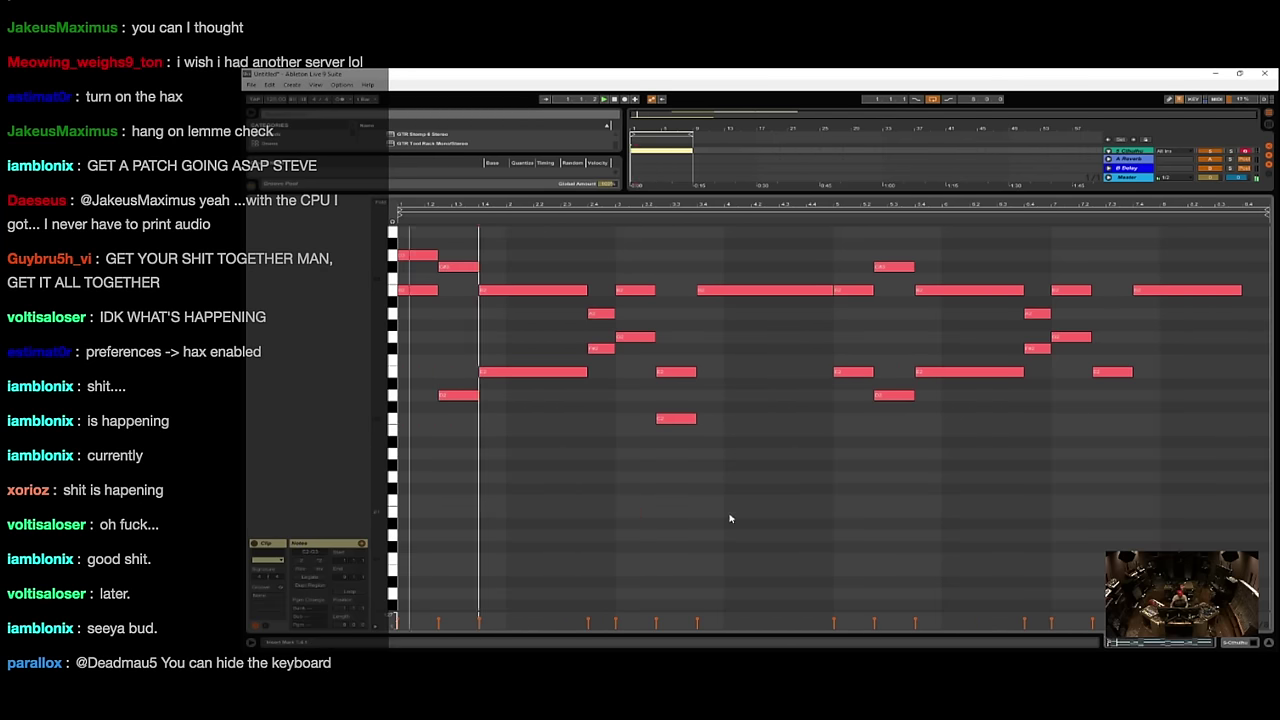
- Delete the remaining C2 bass note under the sixth chord and play from there
scroll(671, 473, "up", 3)
key("space")
left_click(676, 499)
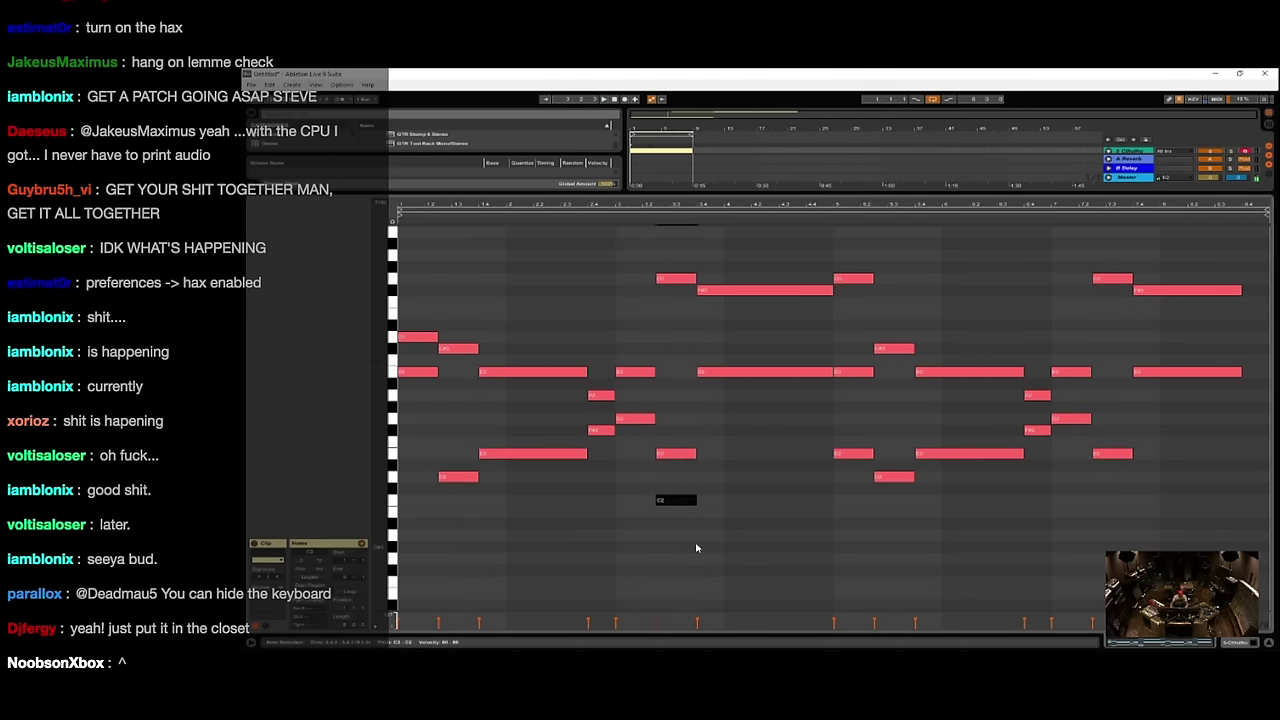
key("Delete")
key("space")
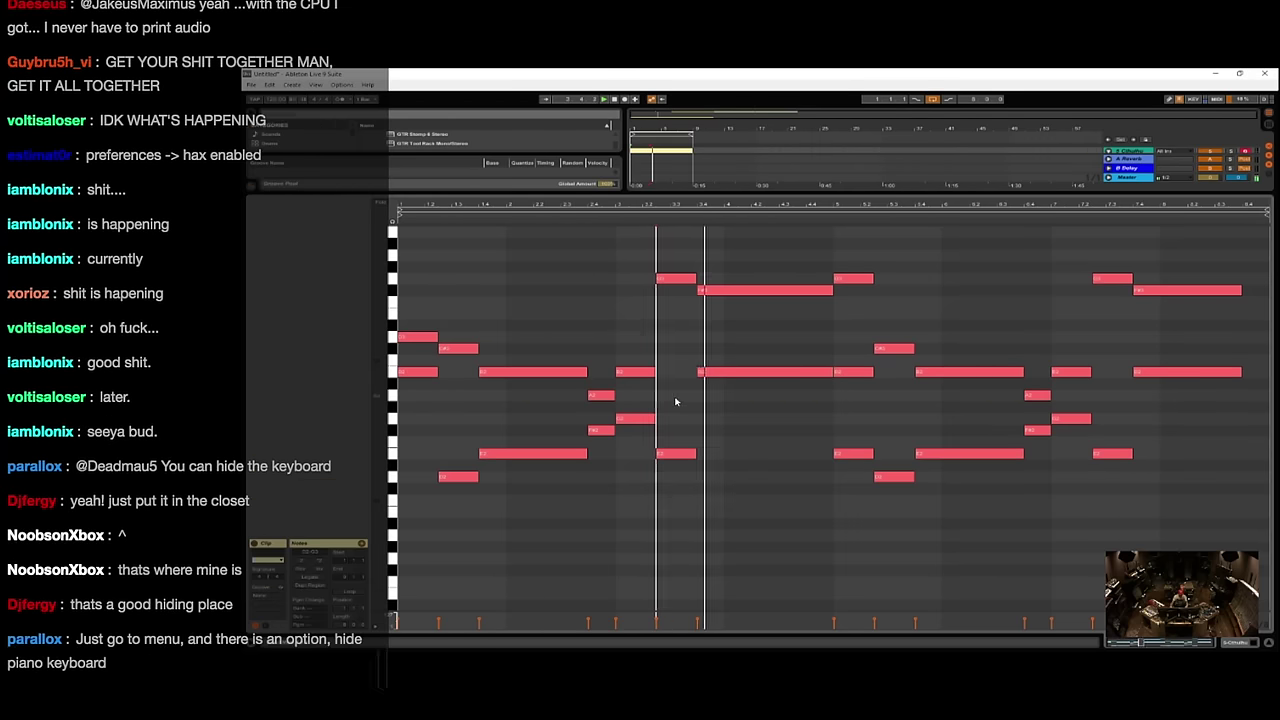
- Delete all notes in the second half of the clip, from bar 5 onward
left_click(829, 345)
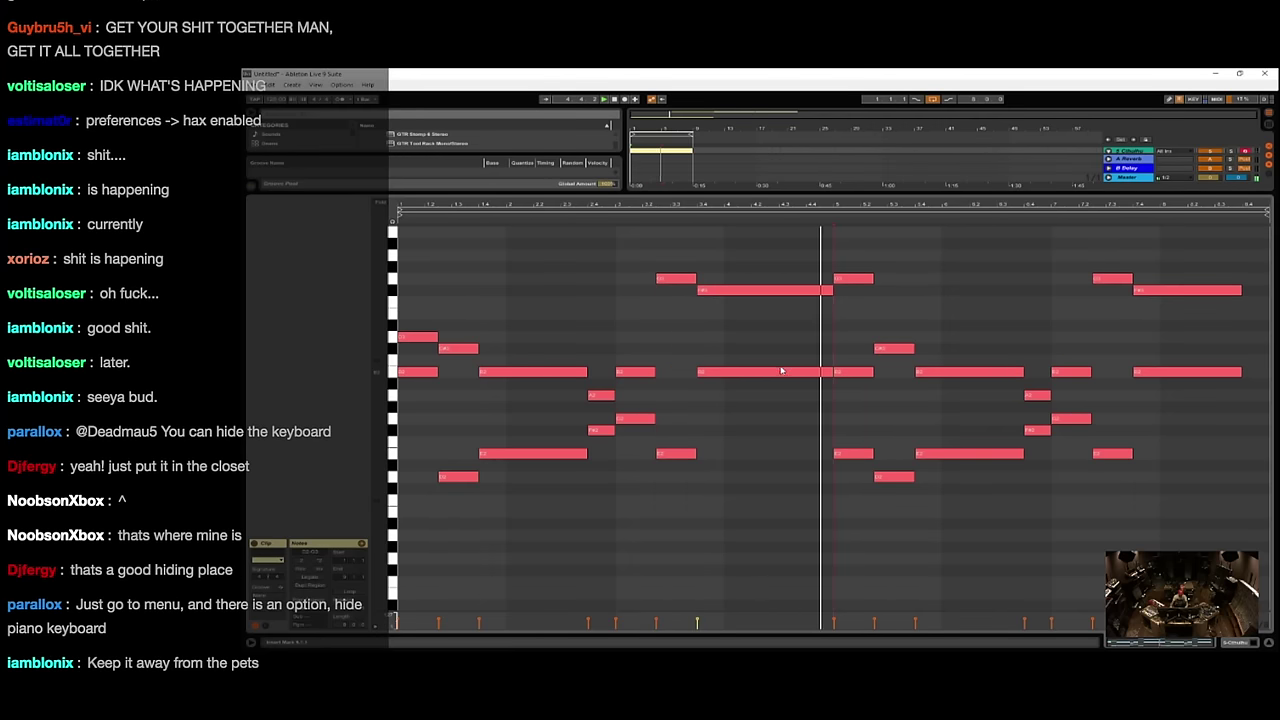
left_click_drag(850, 322, 1268, 584)
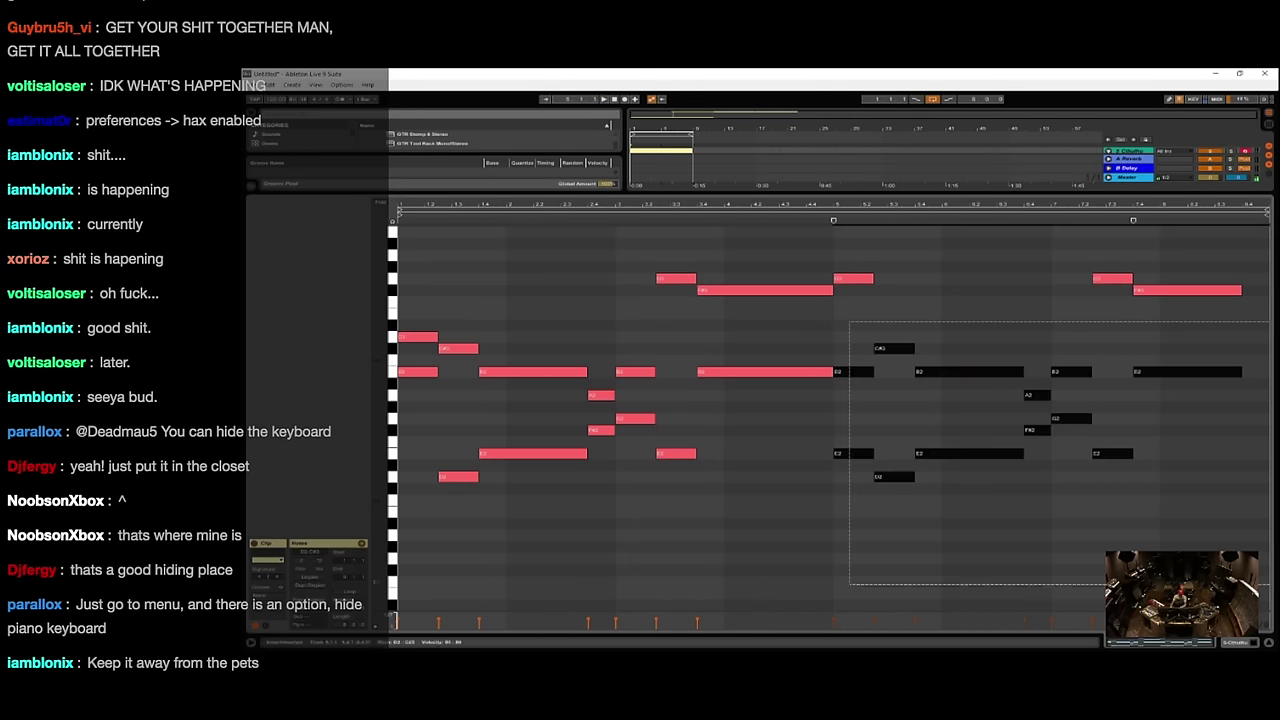
key("Delete")
left_click_drag(849, 251, 1200, 328)
key("Delete")
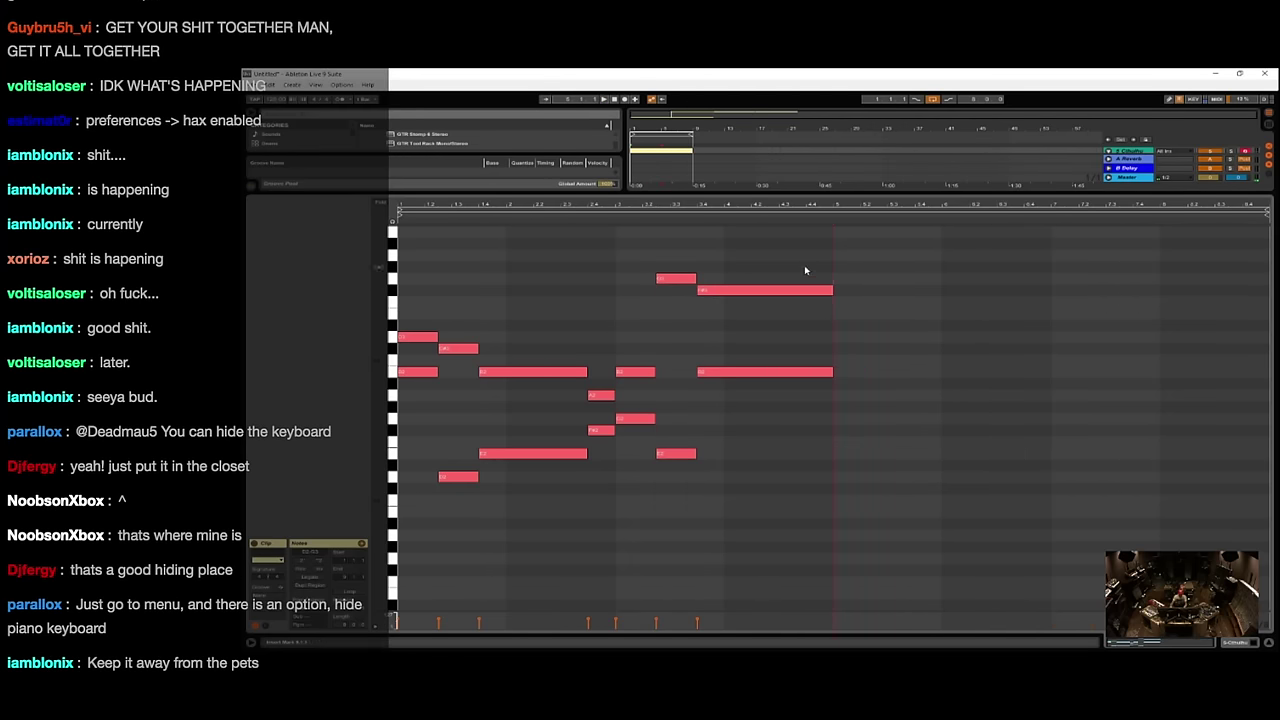
- Duplicate all notes of the first four bars into bars 5 to 8
key("space")
left_click_drag(804, 265, 416, 526)
key("ctrl+d")
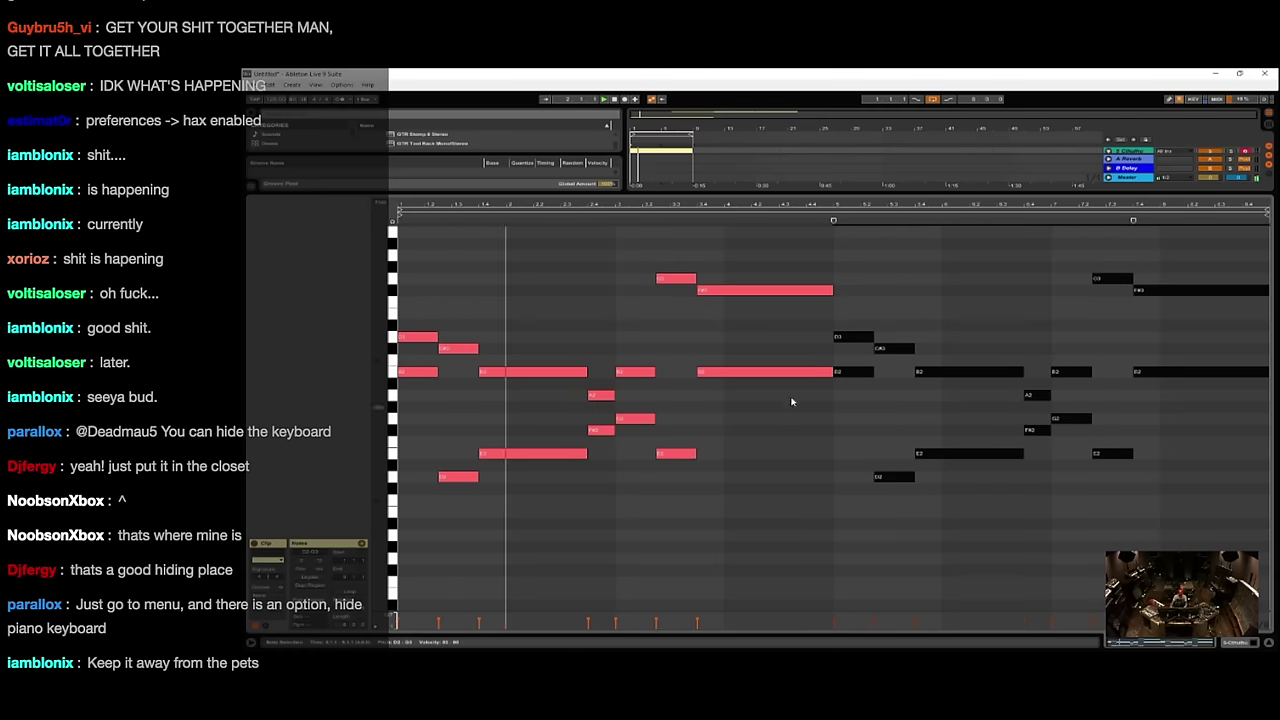
left_click(652, 320)
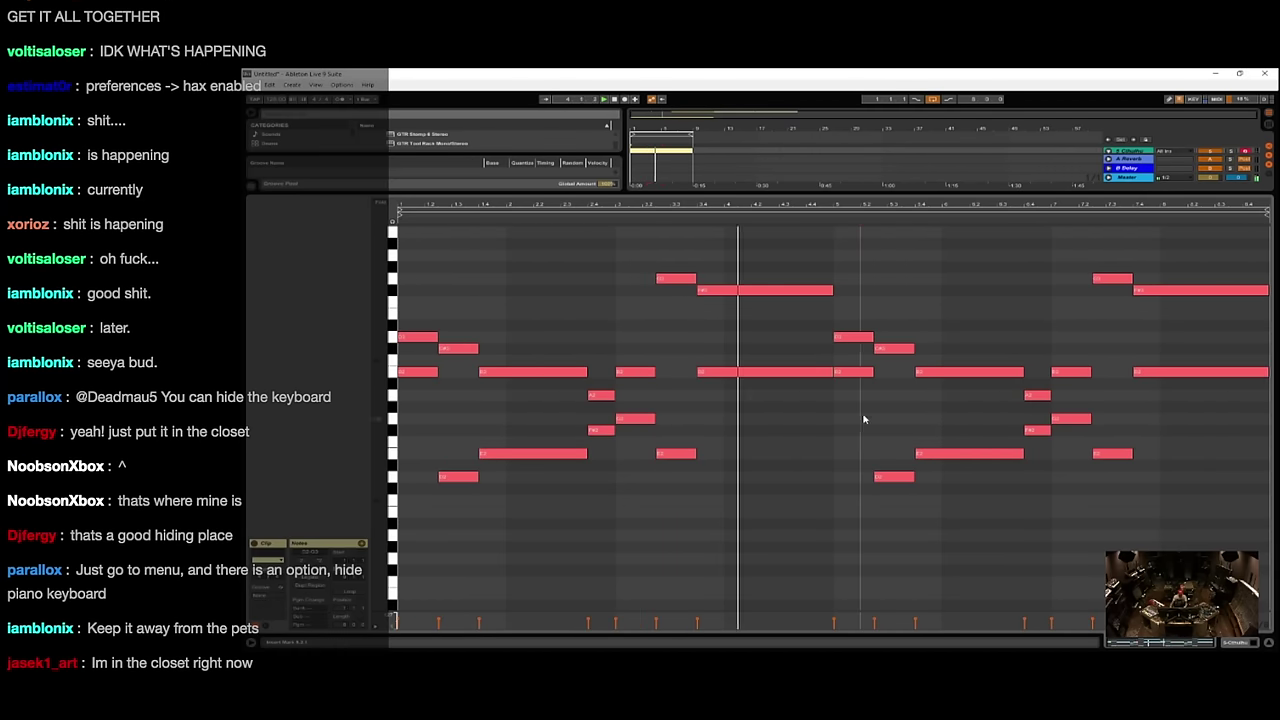
- Lower the first chord of bar 5 to A2 and C#3 while auditioning the progression around it
left_click(897, 484)
left_click(924, 440)
key("space")
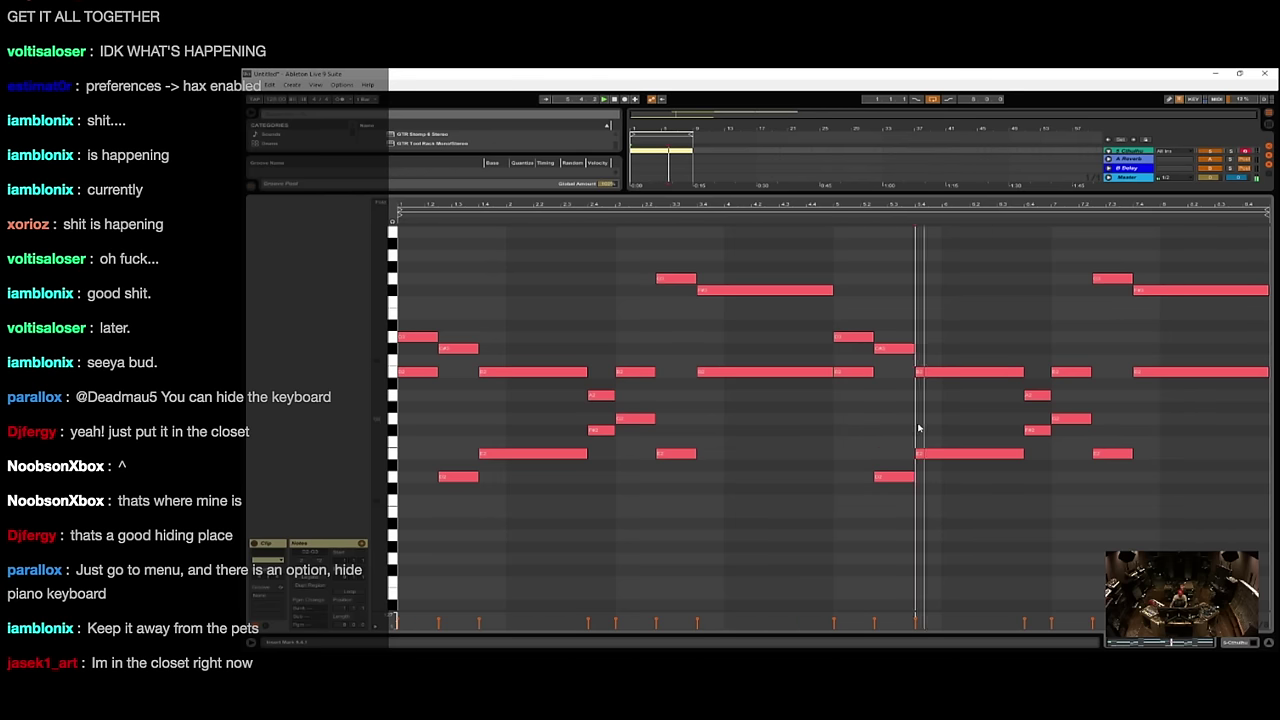
double_click(840, 384)
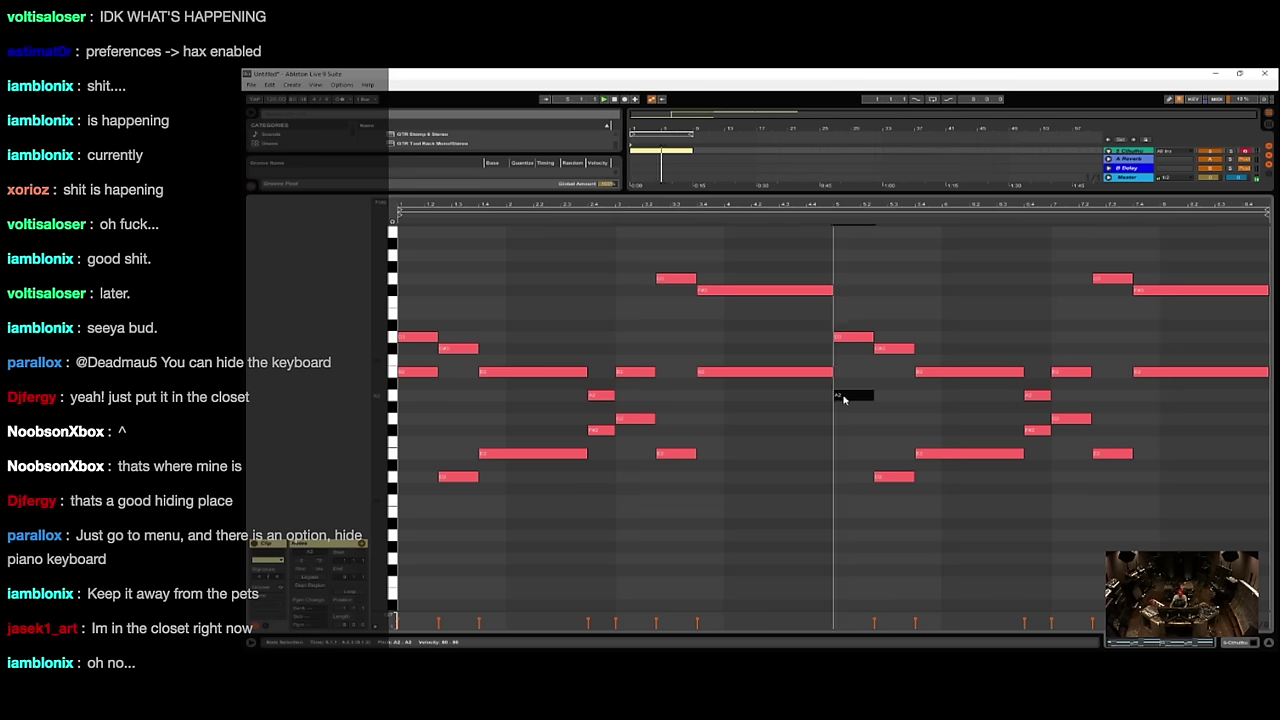
key("space")
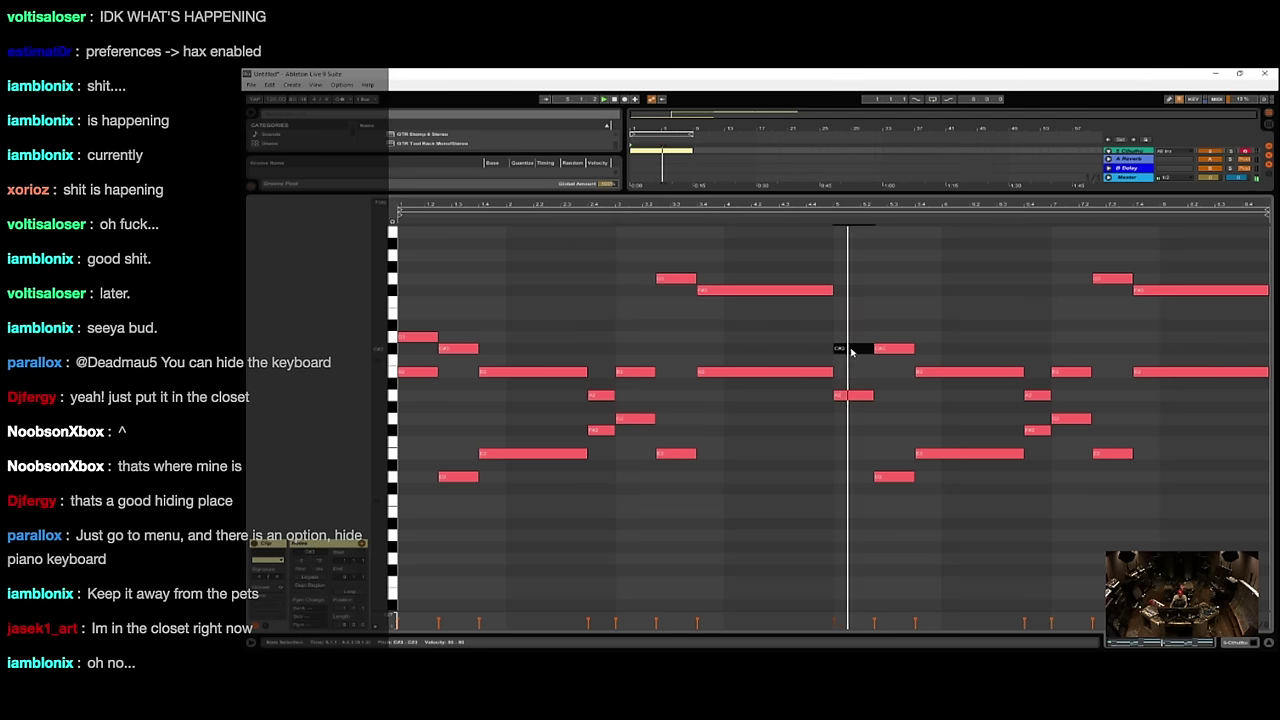
key("space")
left_click(874, 418)
key("space")
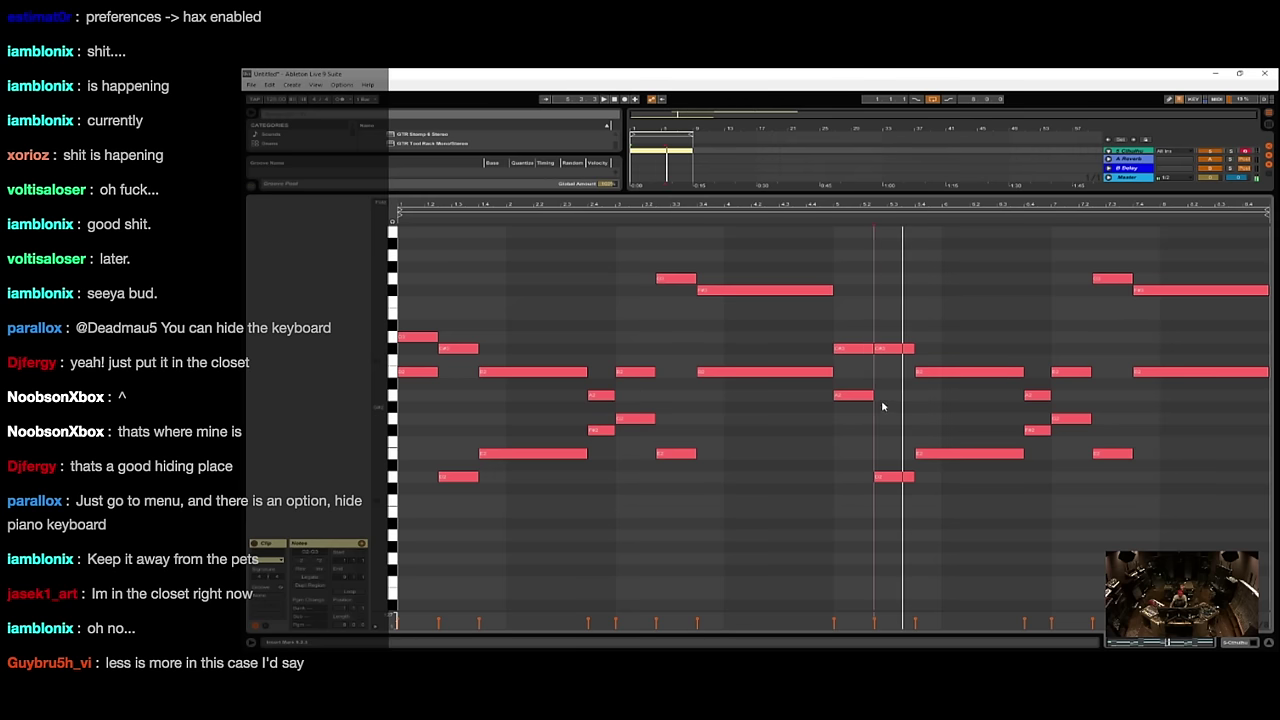
- Change the second chord of bar 5 to E2 and B2, restarting playback to audition each change
key("space")
left_click(882, 477)
key("space")
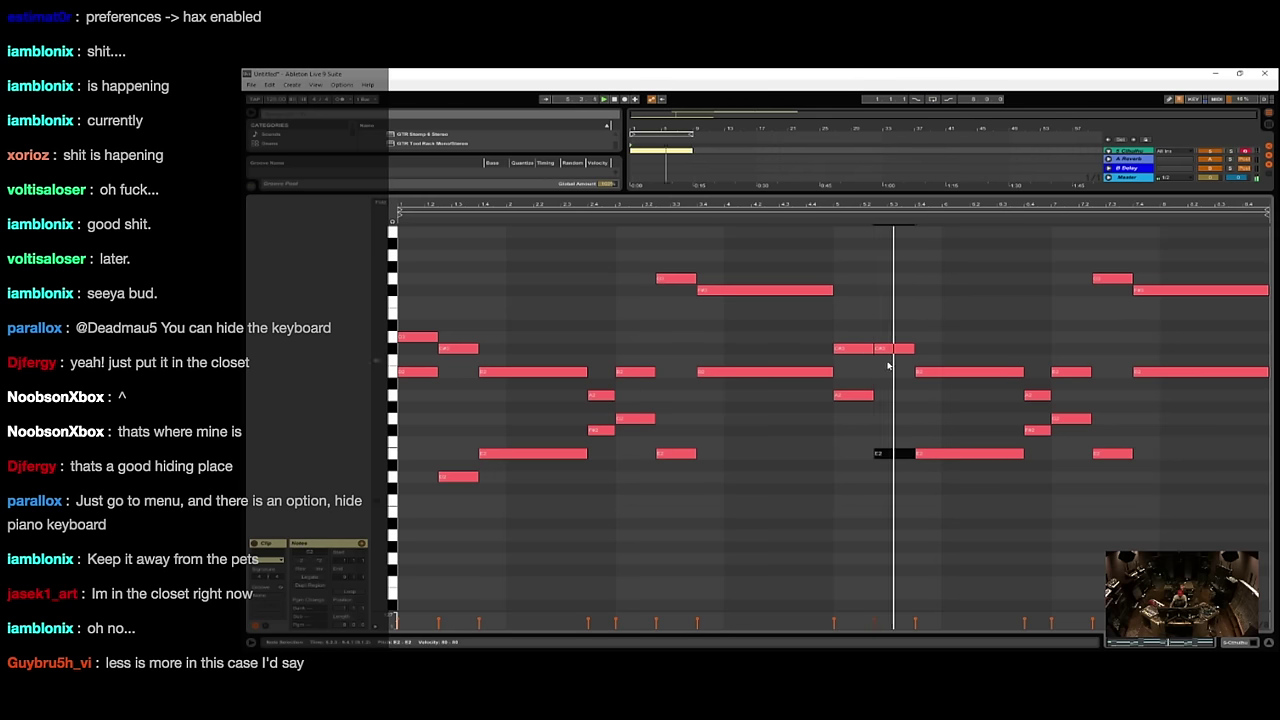
key("space")
left_click_drag(890, 351, 890, 377)
key("space")
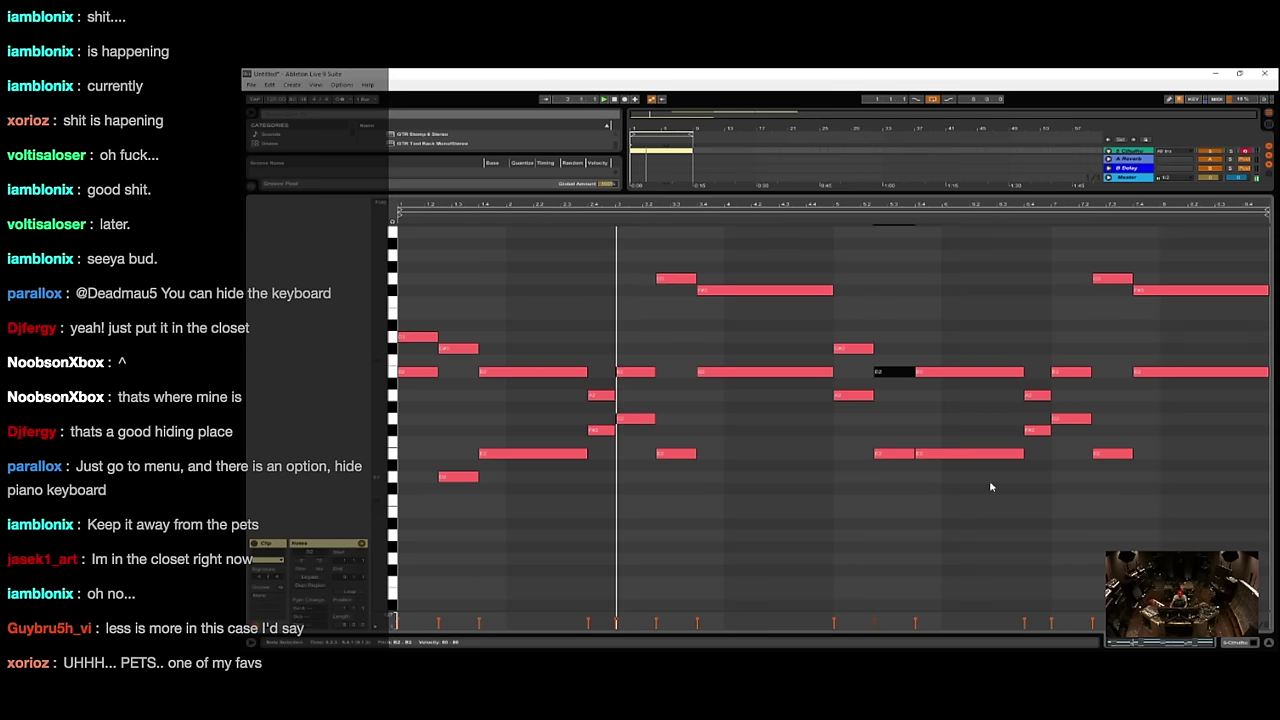
- Open Serum on the first track and lower Oscillator A's unison detune to 0.08
left_click(1247, 645)
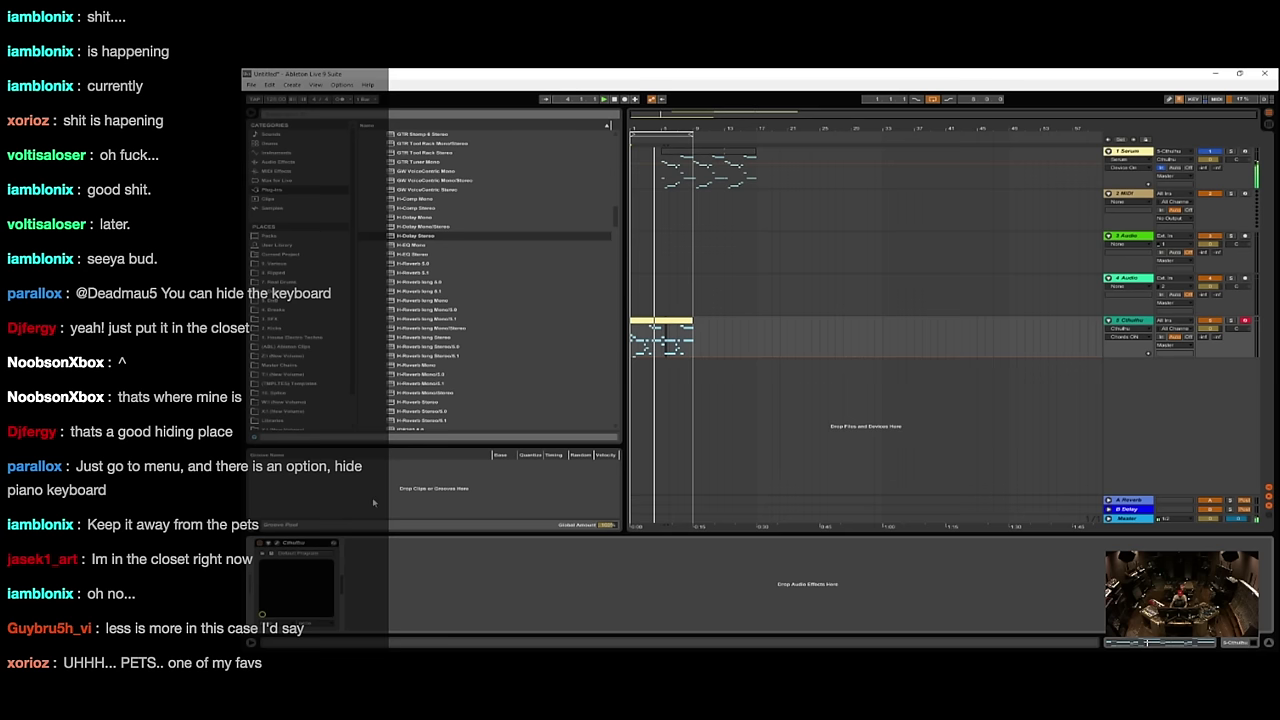
left_click(1125, 152)
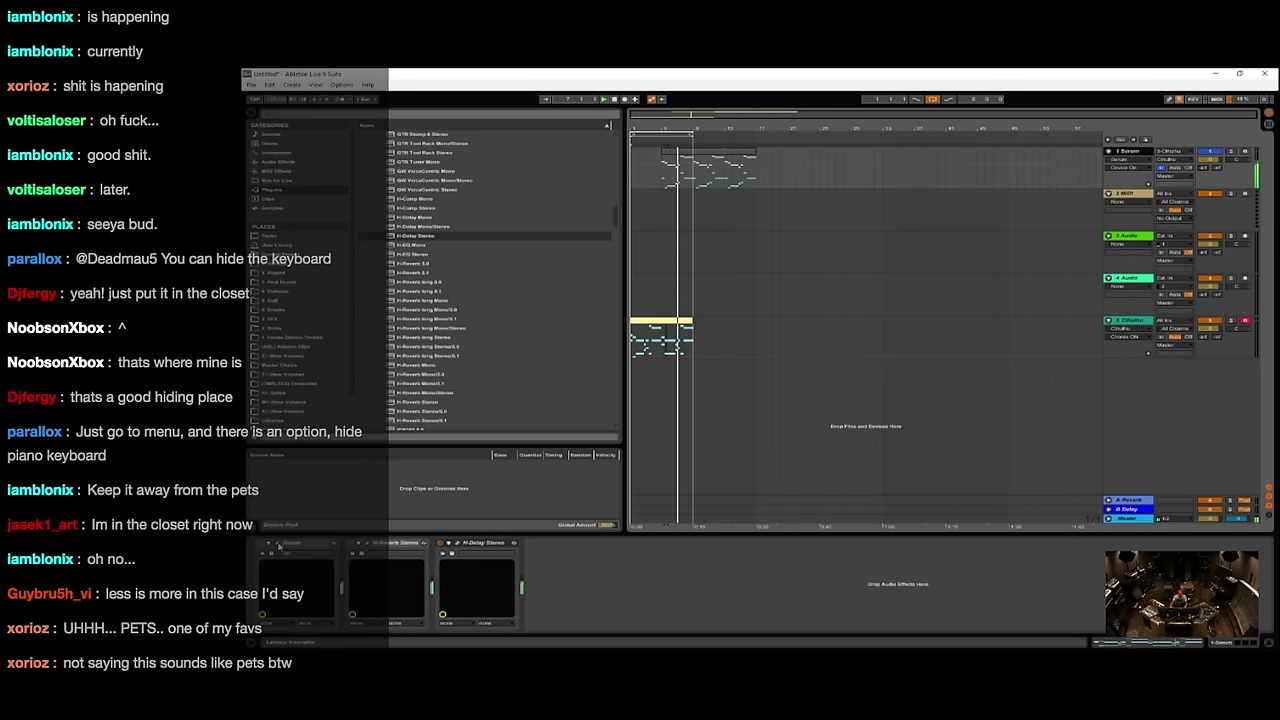
left_click(278, 545)
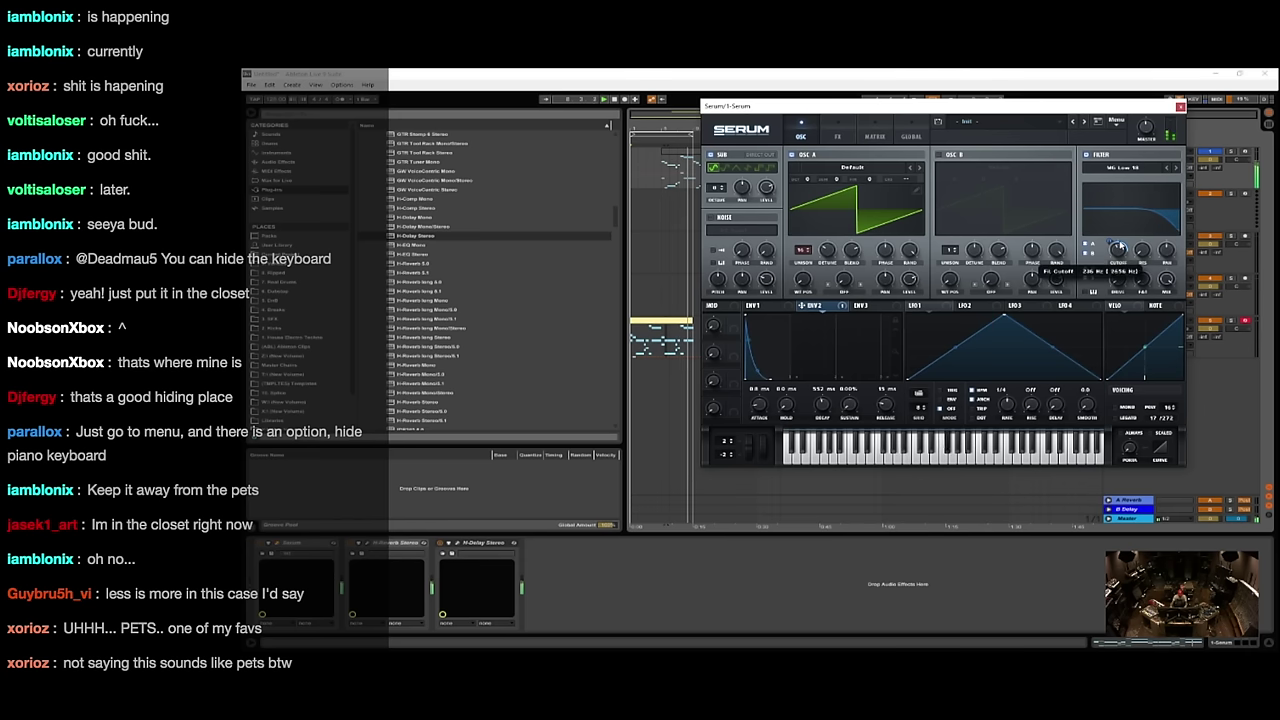
left_click_drag(828, 248, 822, 284)
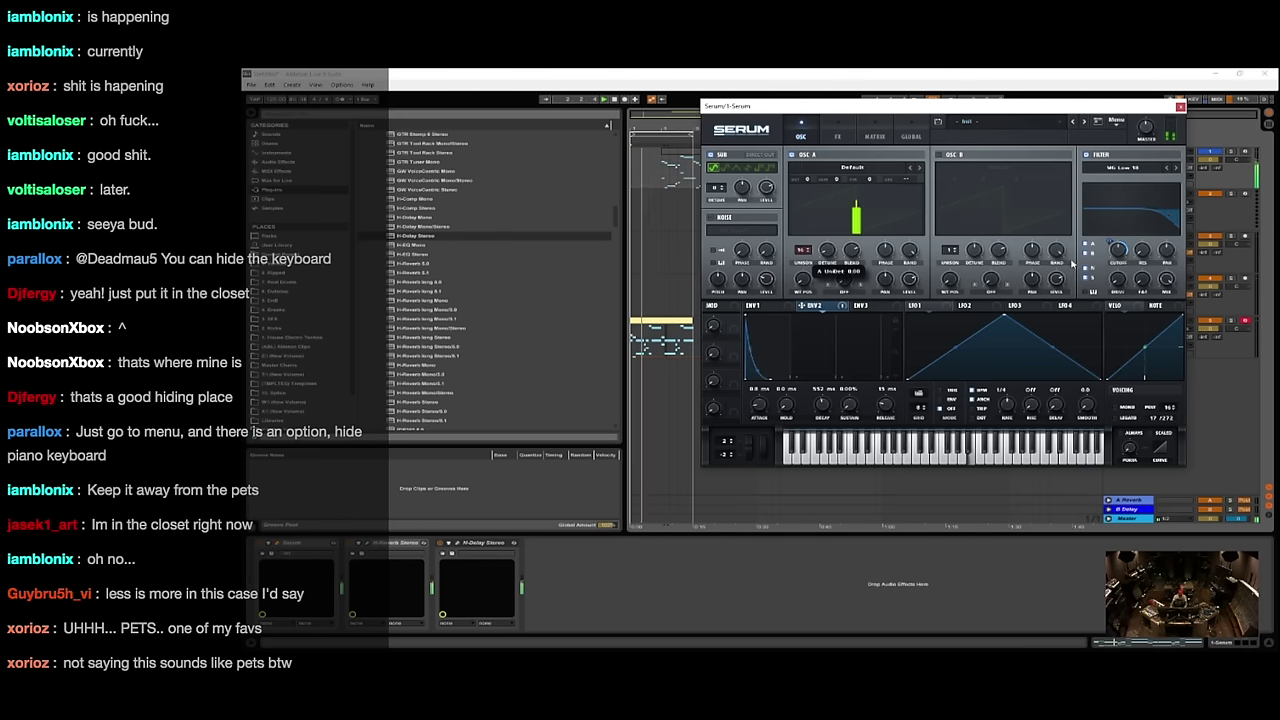
- Sweep Serum's filter cutoff up during playback and bring it back down to a low, dark setting
left_click_drag(1118, 249, 1113, 237)
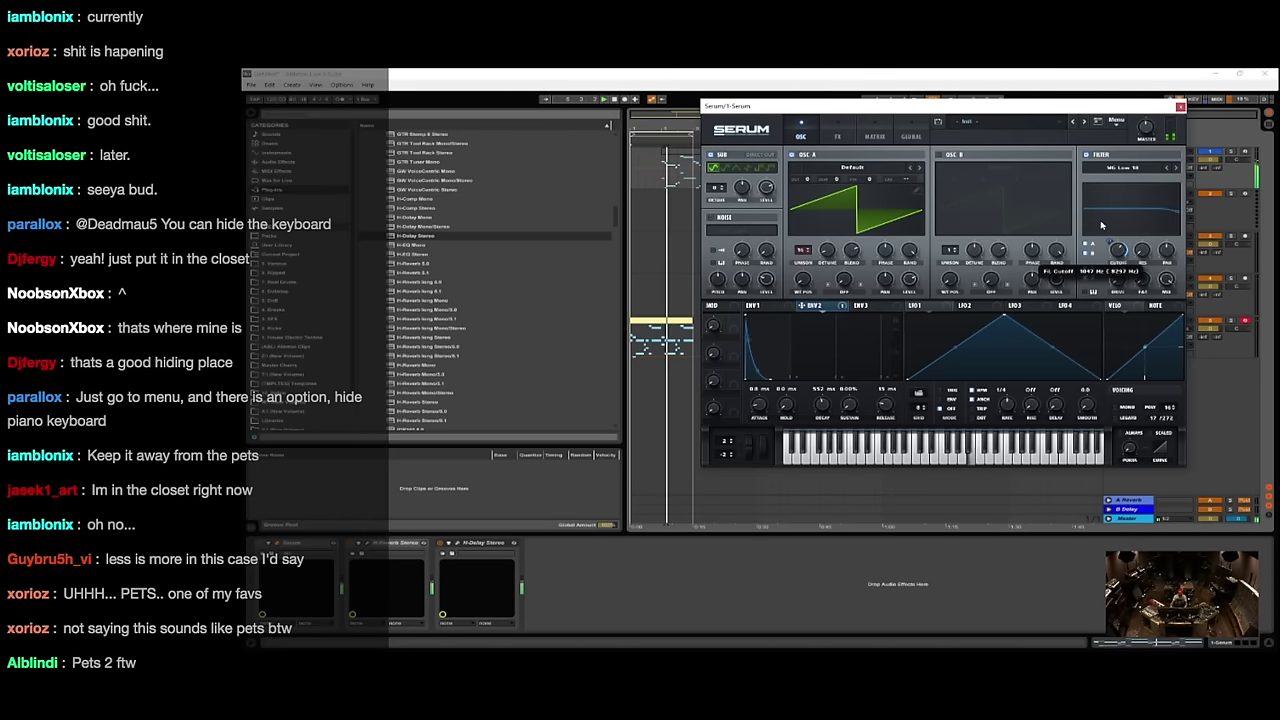
left_click_drag(1101, 228, 1102, 231)
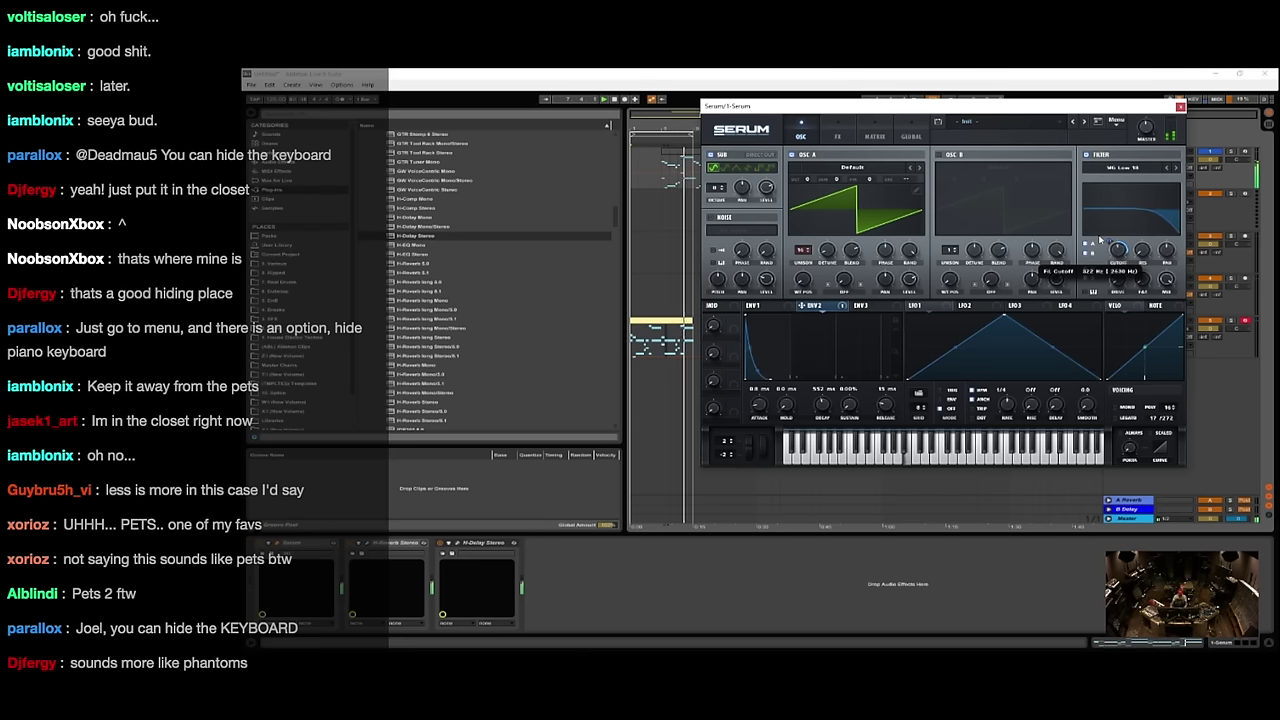
left_click_drag(1100, 240, 1099, 242)
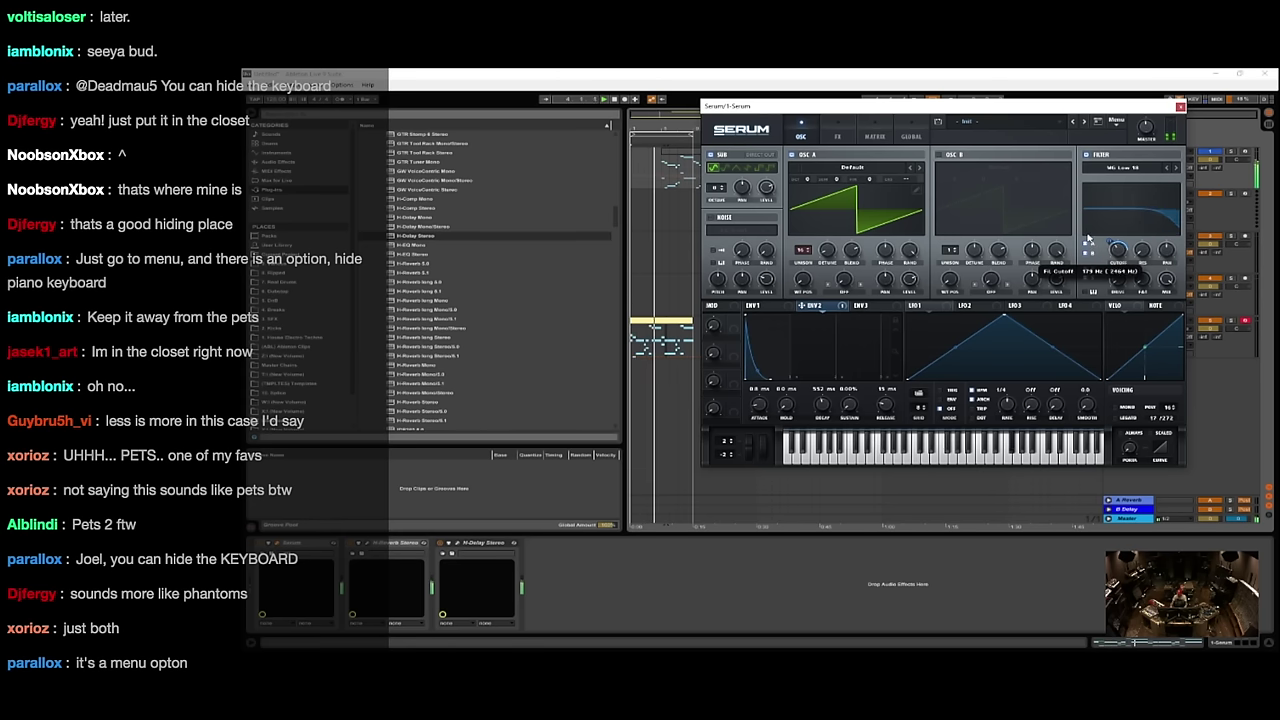
left_click(875, 135)
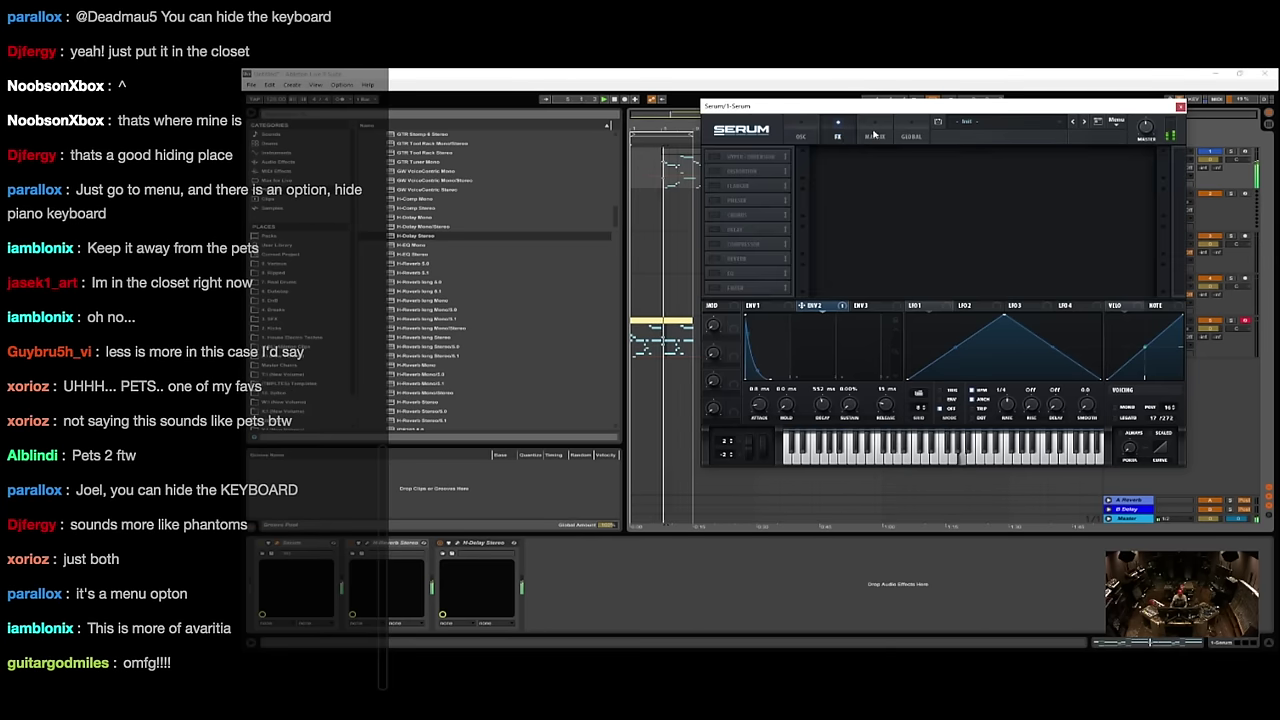
left_click(799, 134)
left_click(1181, 107)
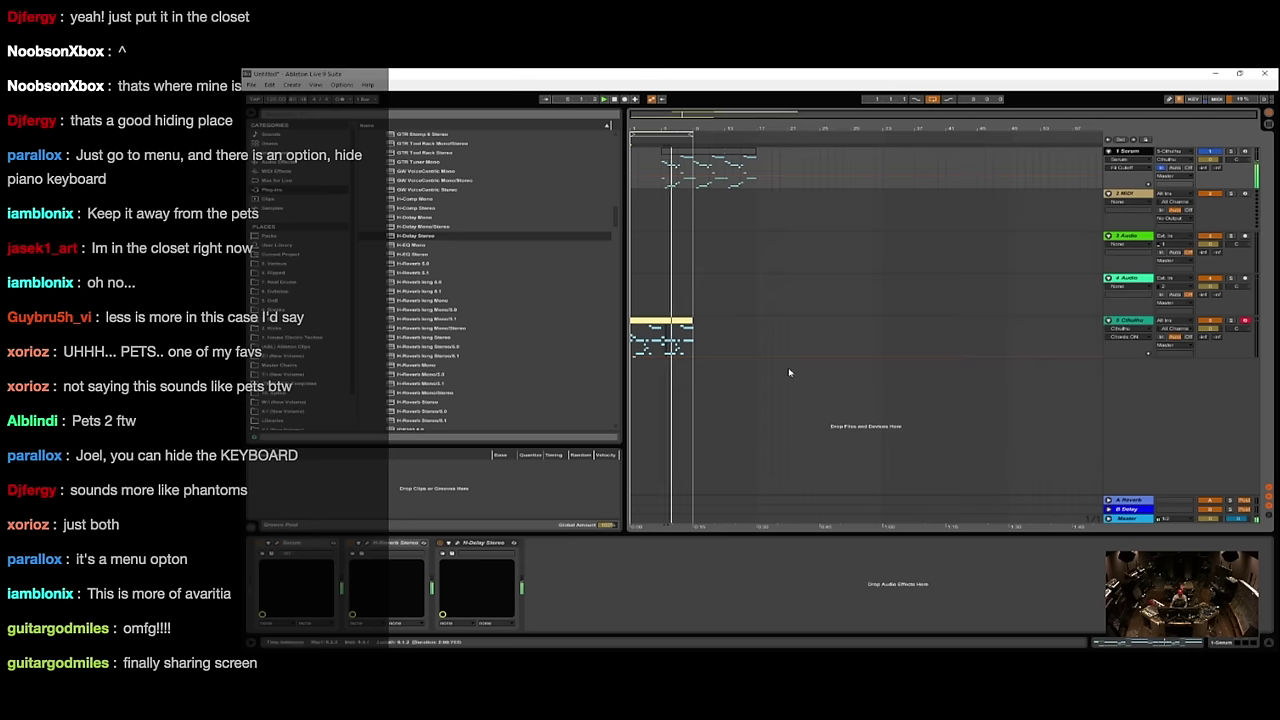
left_click(271, 554)
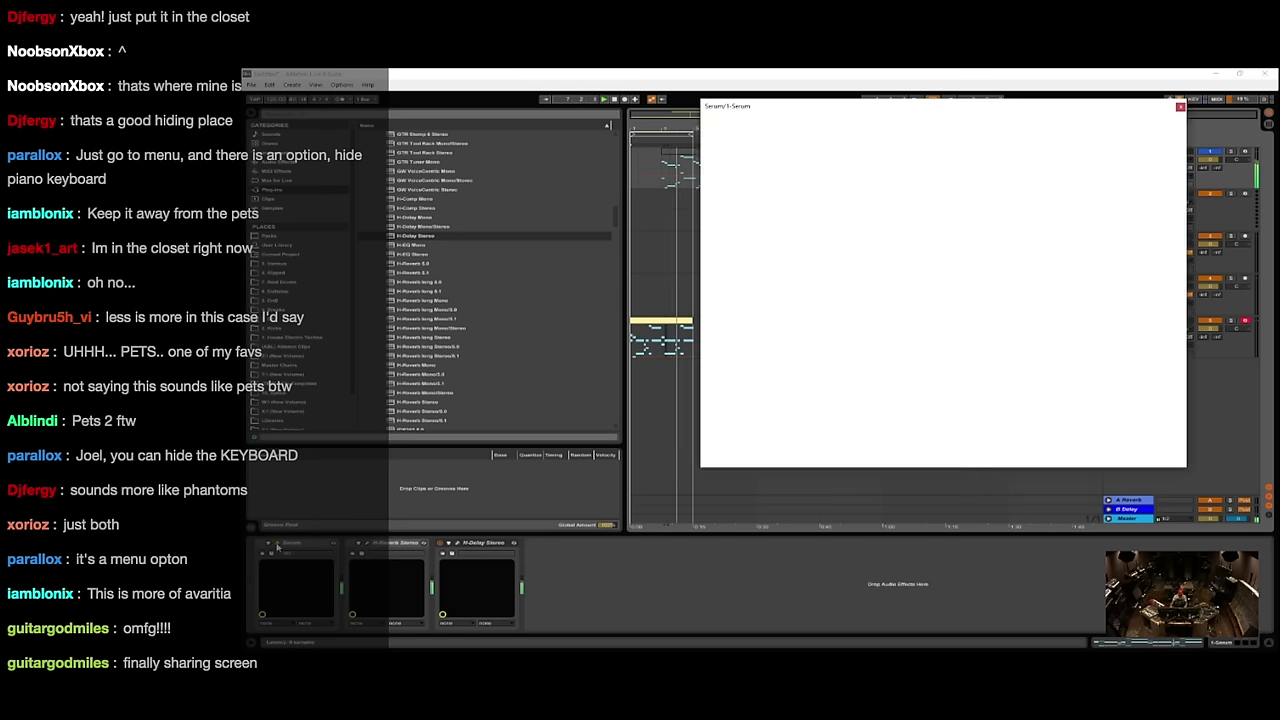
left_click(1181, 107)
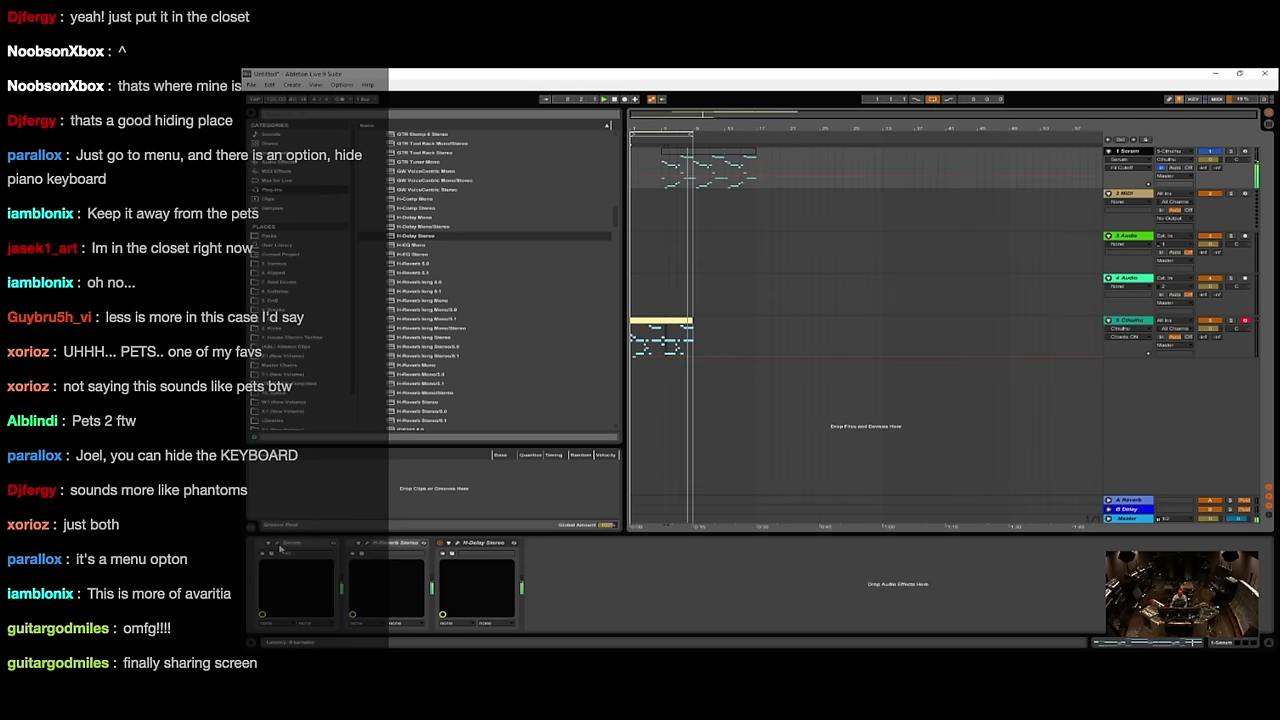
left_click(281, 548)
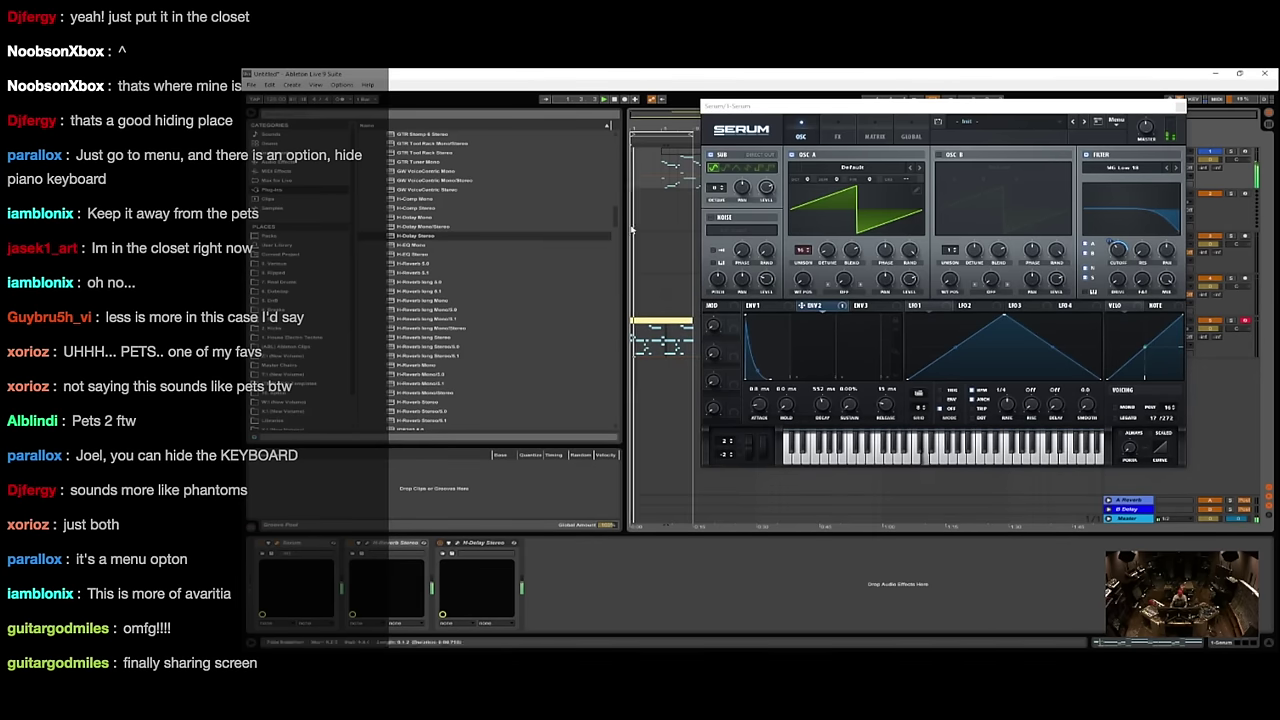
- Move the Serum window out of the way, enlarge the arrangement area and duplicate the Serum track
double_click(646, 321)
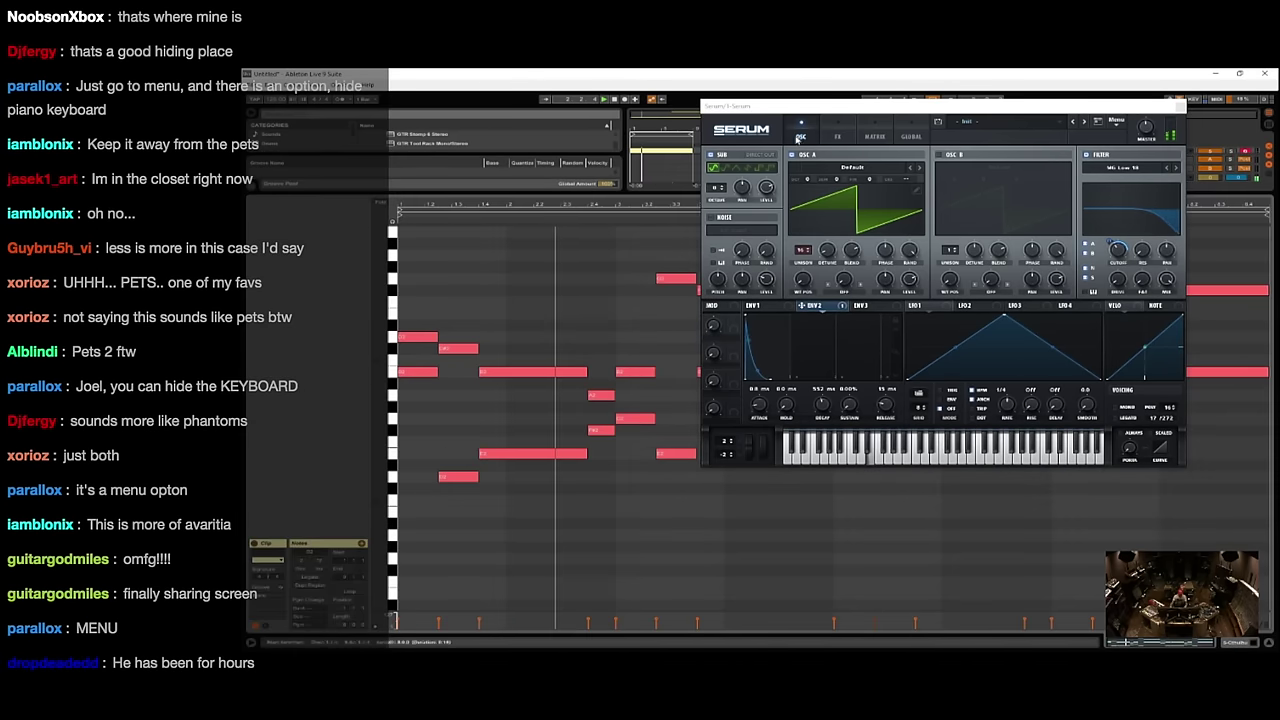
left_click_drag(929, 110, 1279, 112)
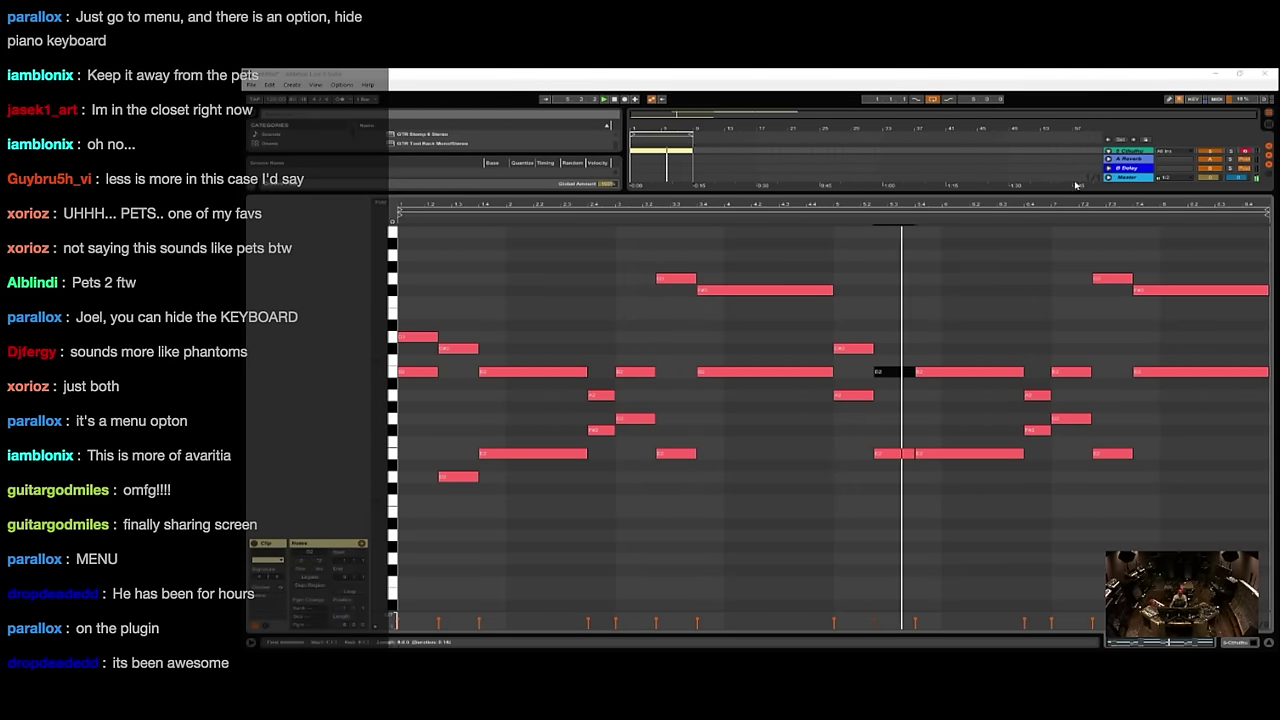
left_click_drag(1077, 192, 1077, 411)
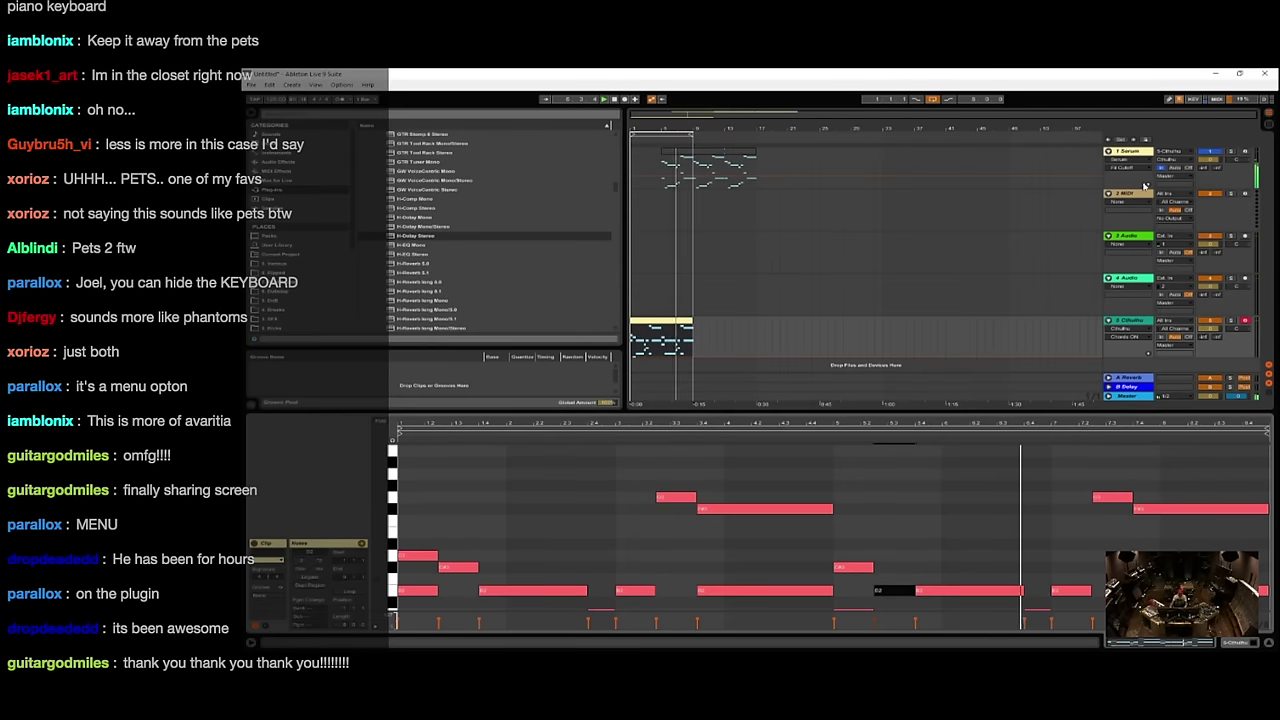
right_click(1143, 152)
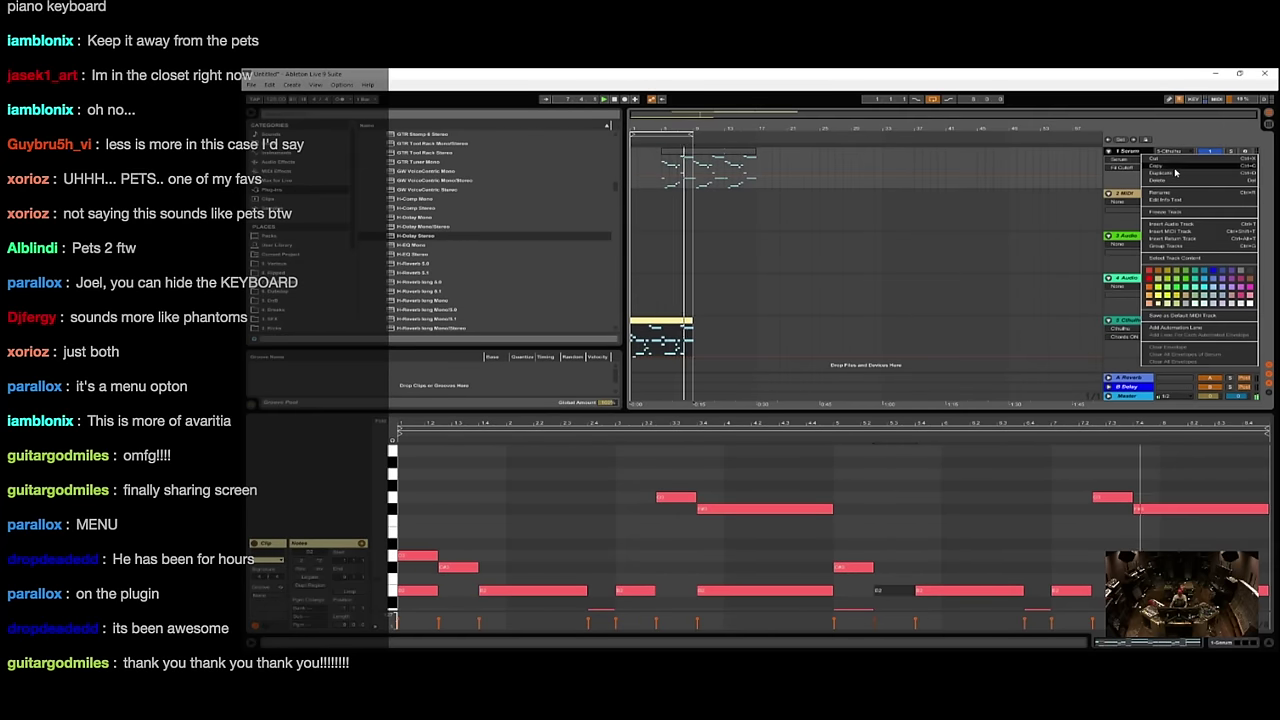
left_click(1175, 173)
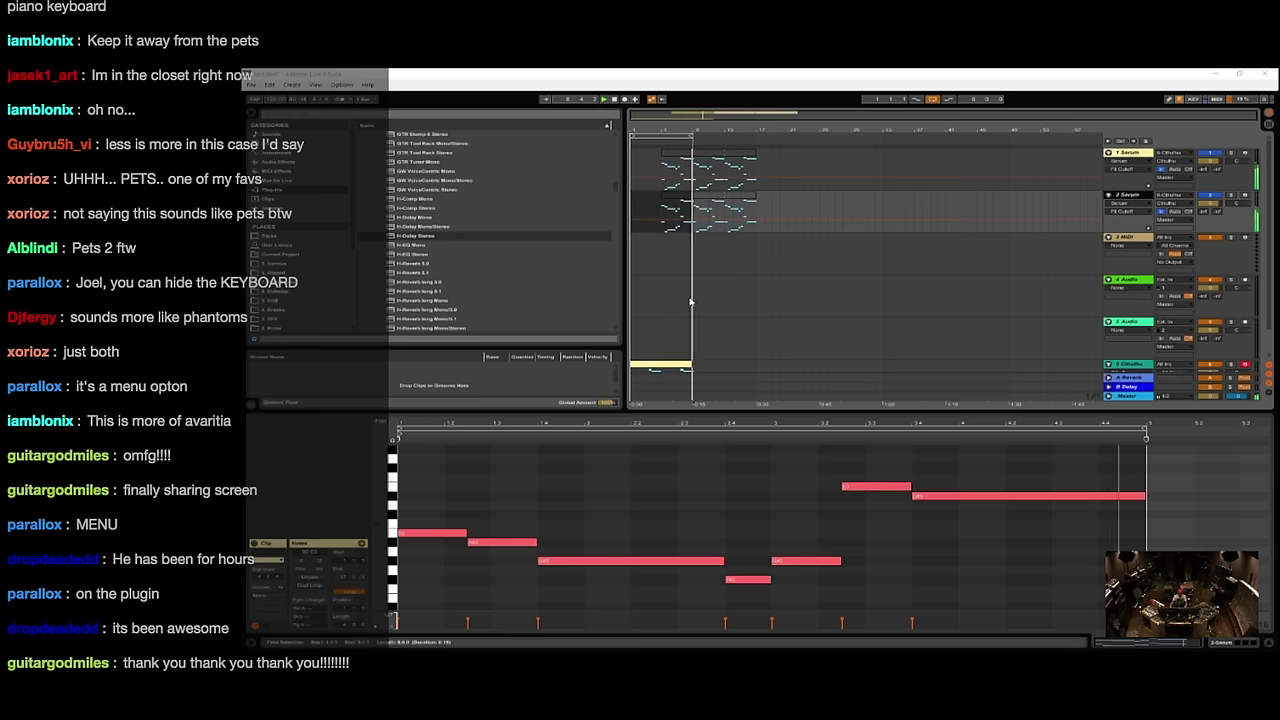
- Set the duplicated Serum track's monitoring to Auto
scroll(640, 349, "down", 2)
left_click(680, 334)
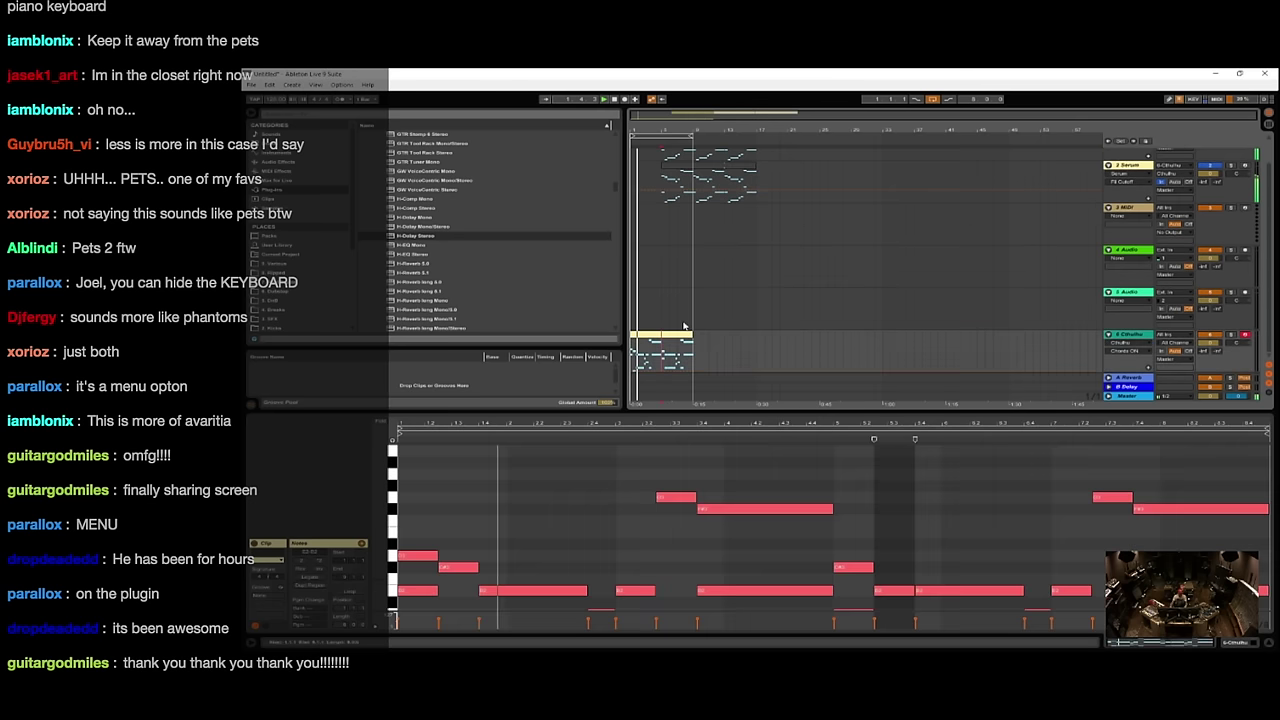
left_click(1175, 183)
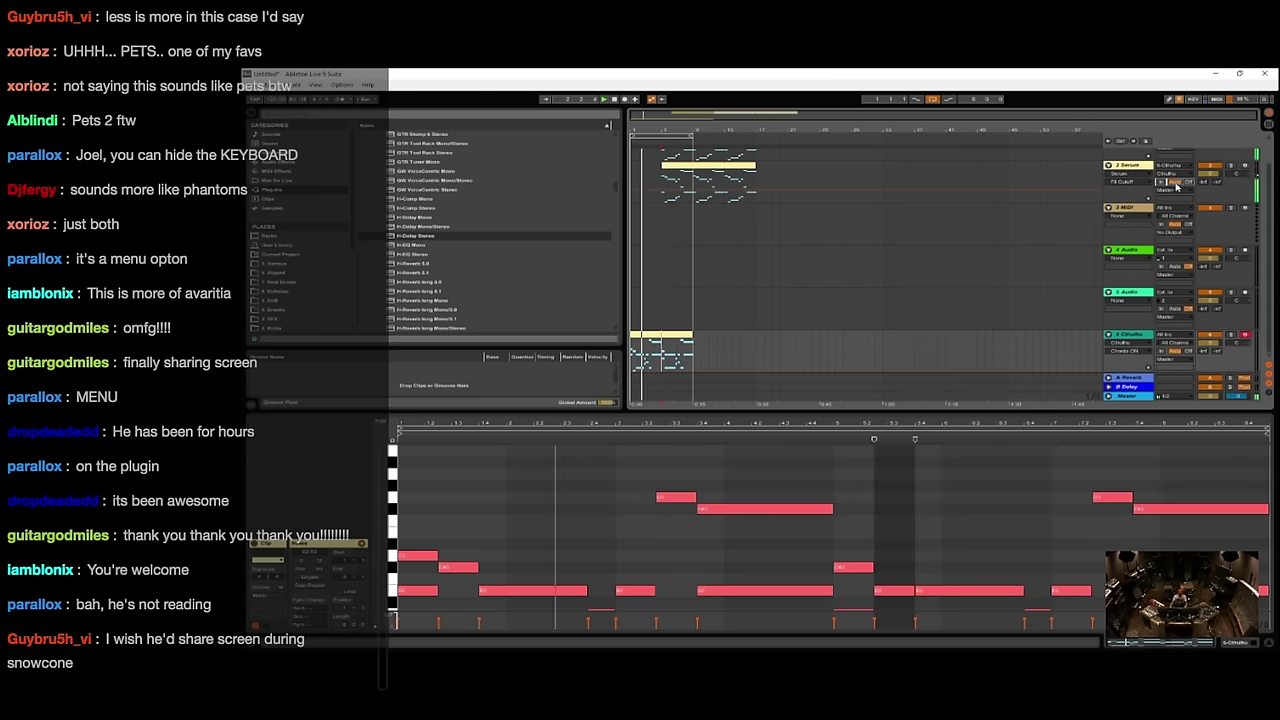
- Delete the old MIDI clips from both Serum tracks
left_click(697, 172)
key("Delete")
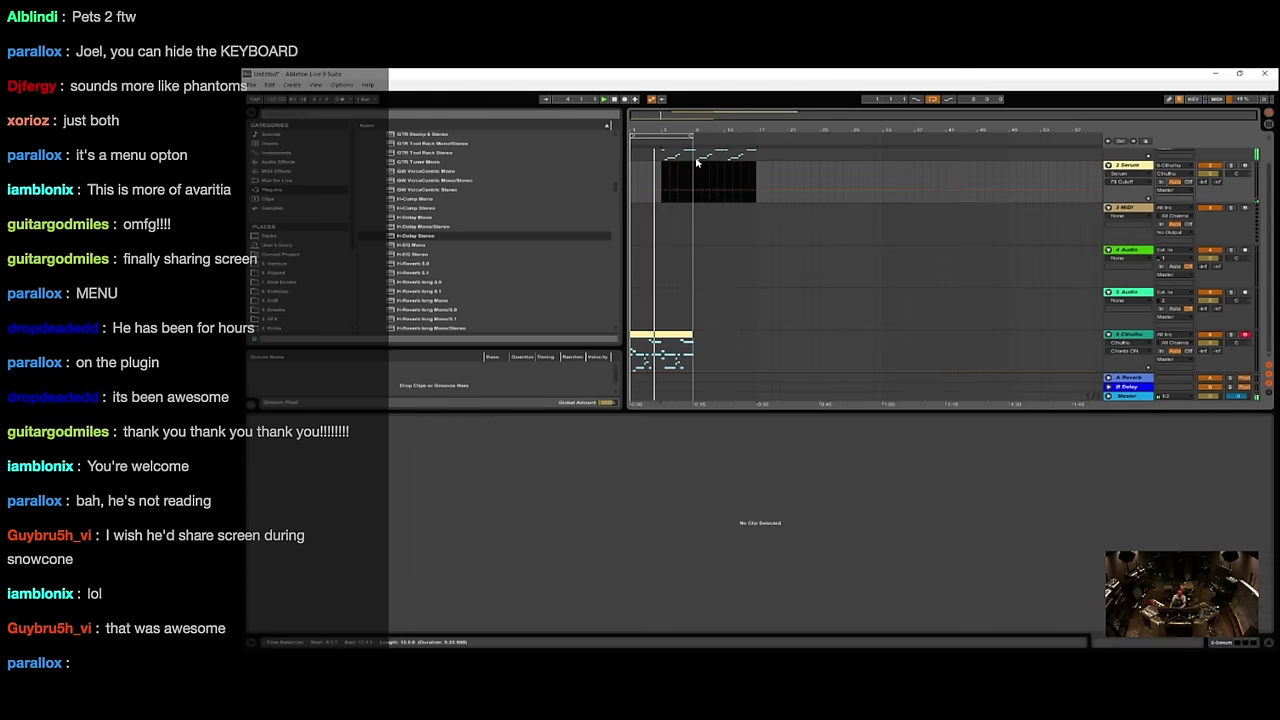
scroll(697, 166, "up", 1)
left_click(695, 153)
key("Delete")
scroll(671, 283, "down", 1)
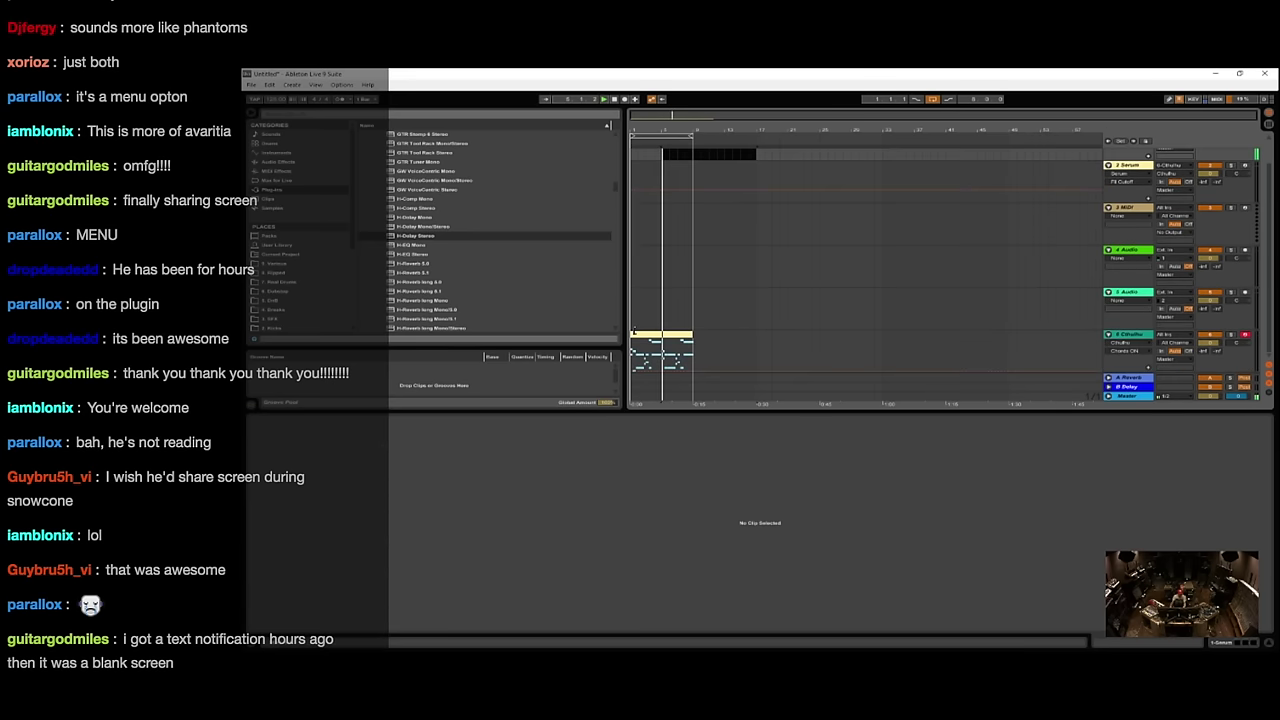
- Copy the eight-bar Cthulhu chord clip to the start of the second Serum track and show that track's devices
left_click(641, 336)
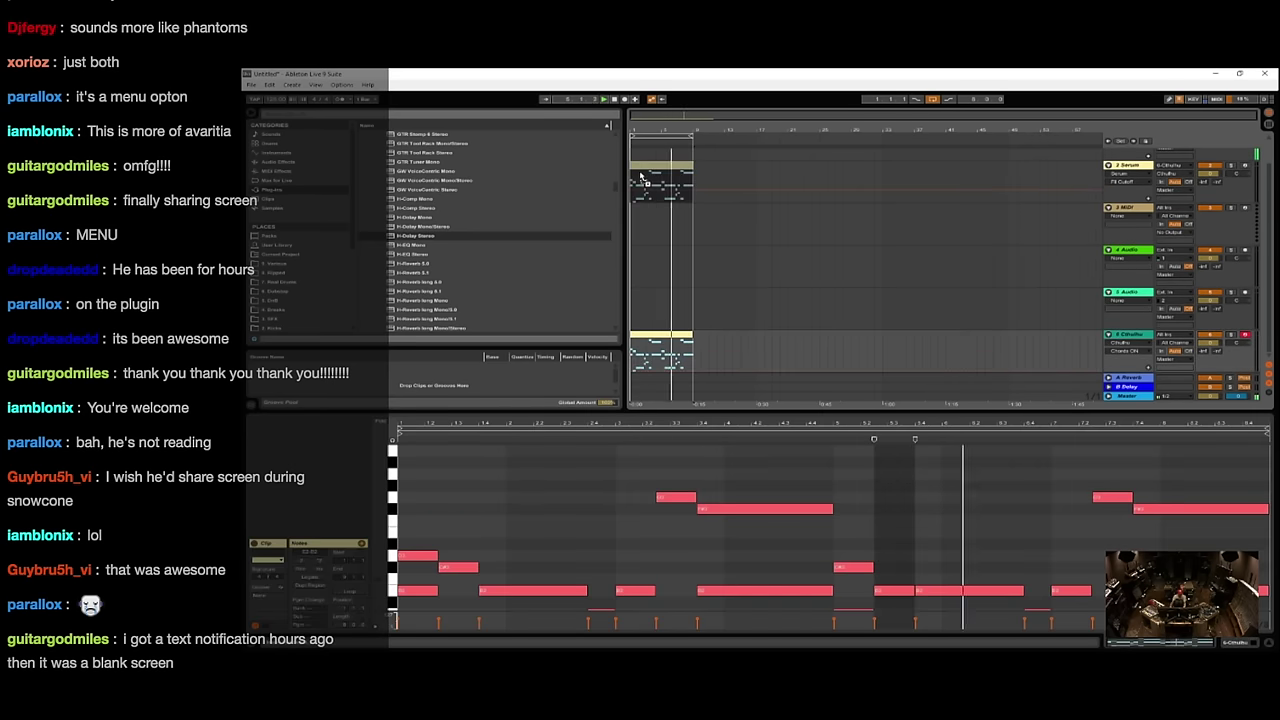
left_click(1050, 173)
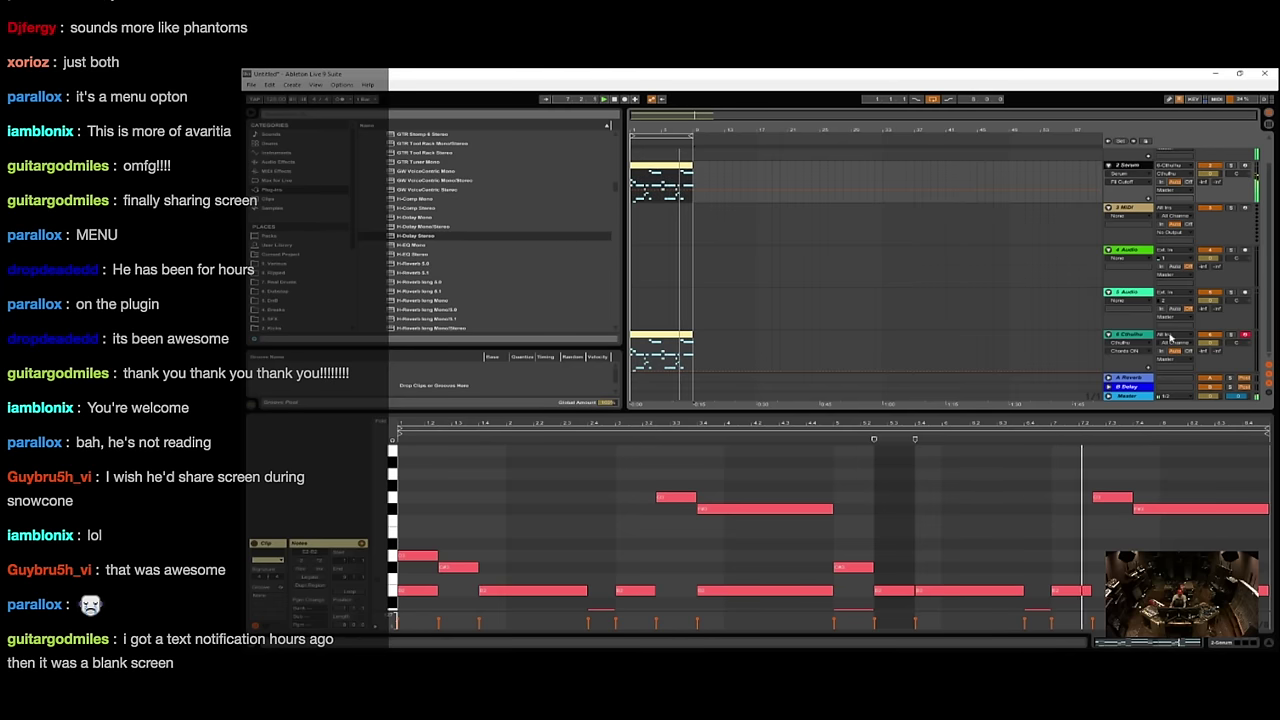
left_click(1240, 640)
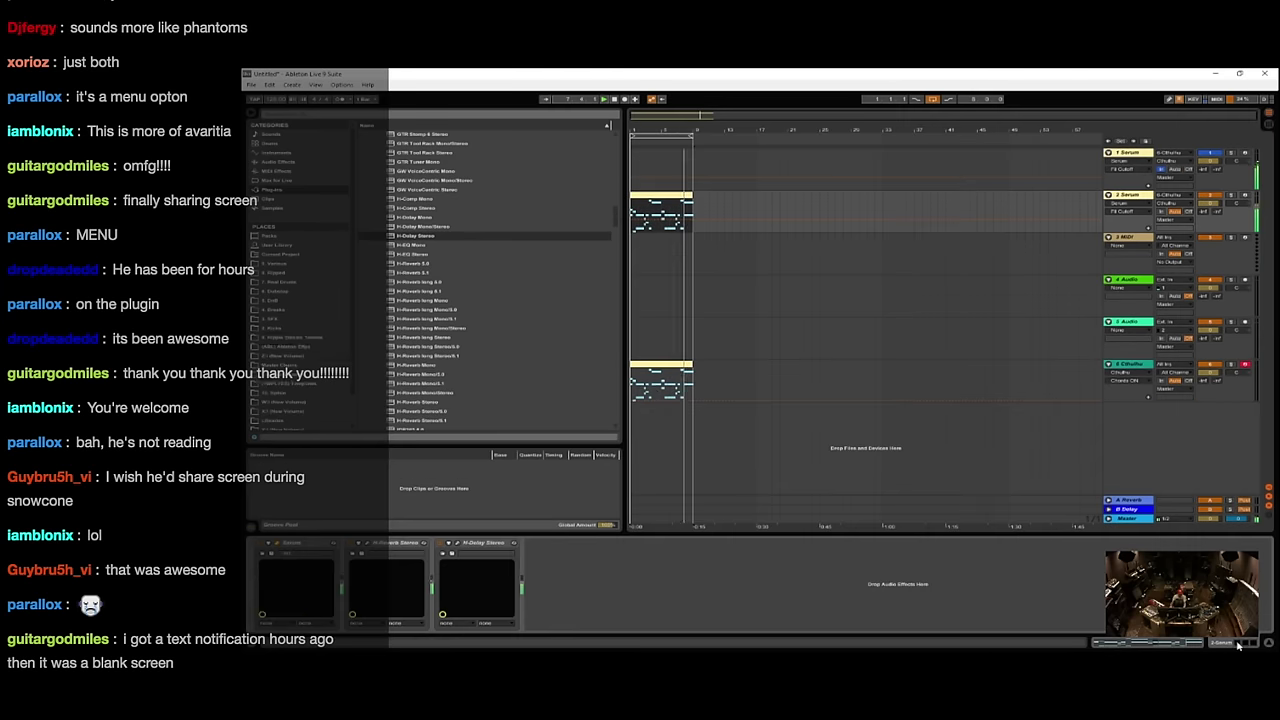
- In the second track's Serum, raise the filter cutoff and set Oscillator A's octave to -1, and close the plugin window
double_click(668, 200)
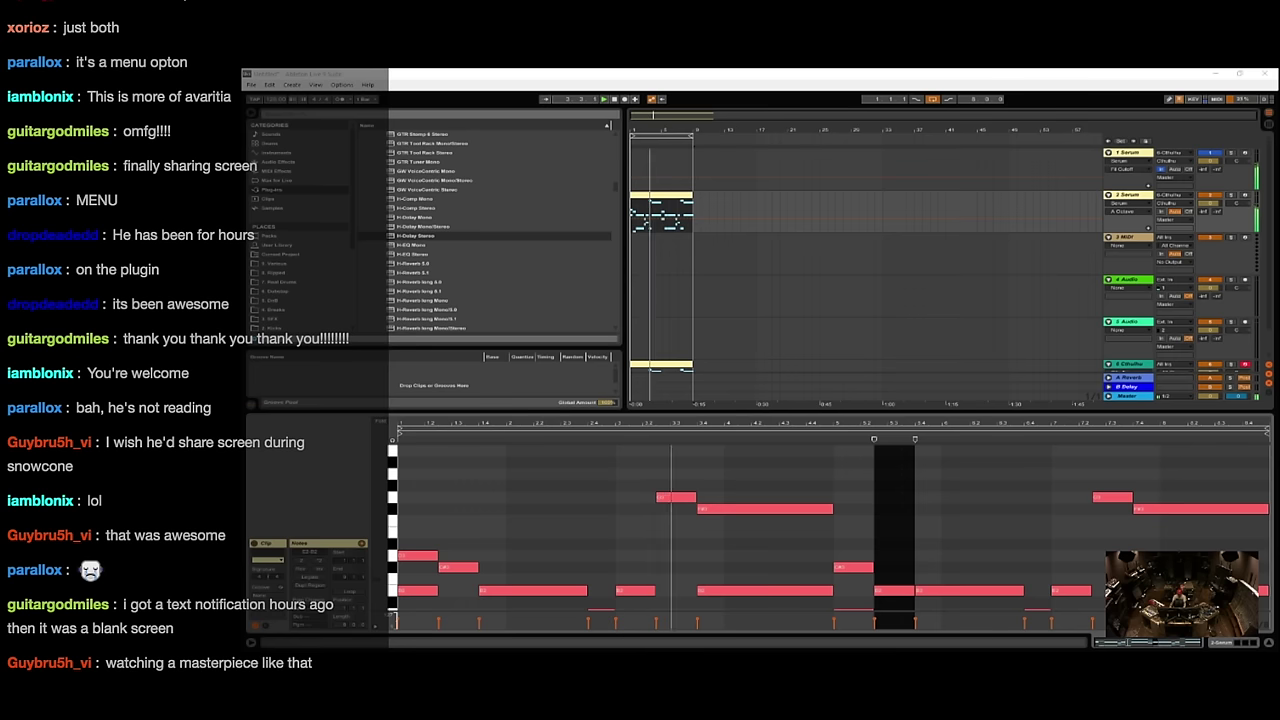
left_click_drag(1279, 133, 985, 175)
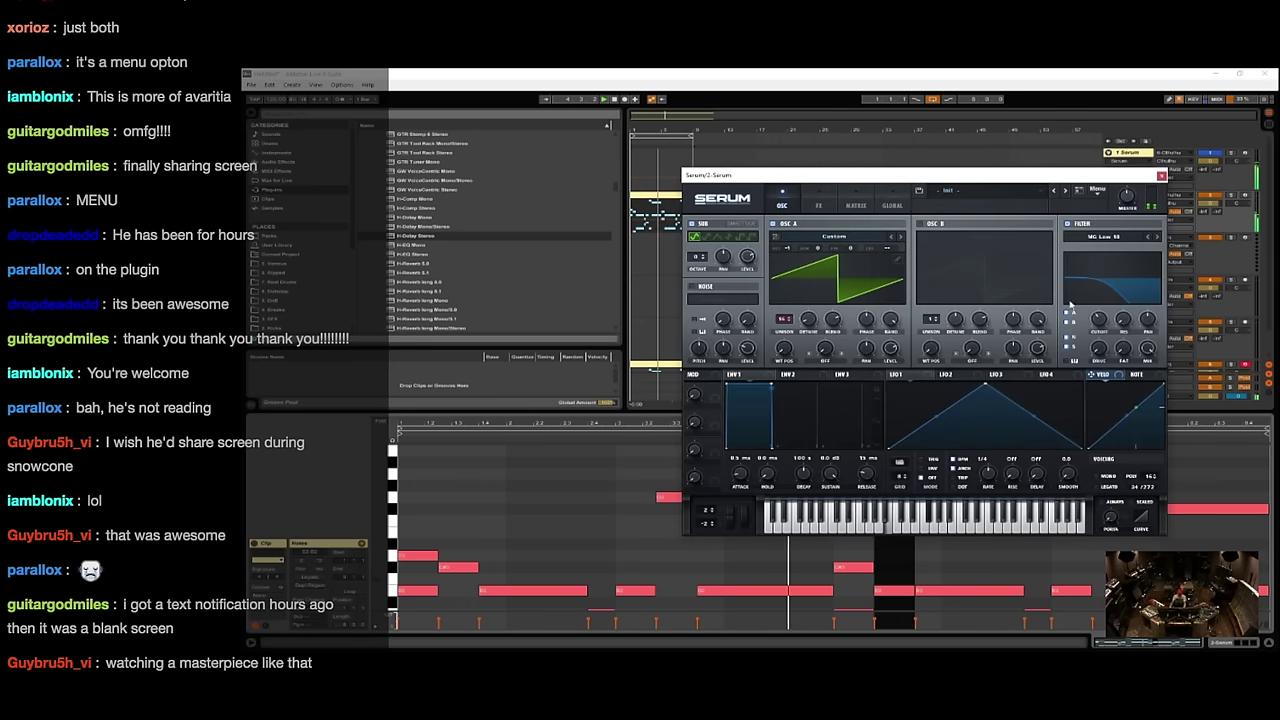
left_click_drag(1101, 330, 1101, 314)
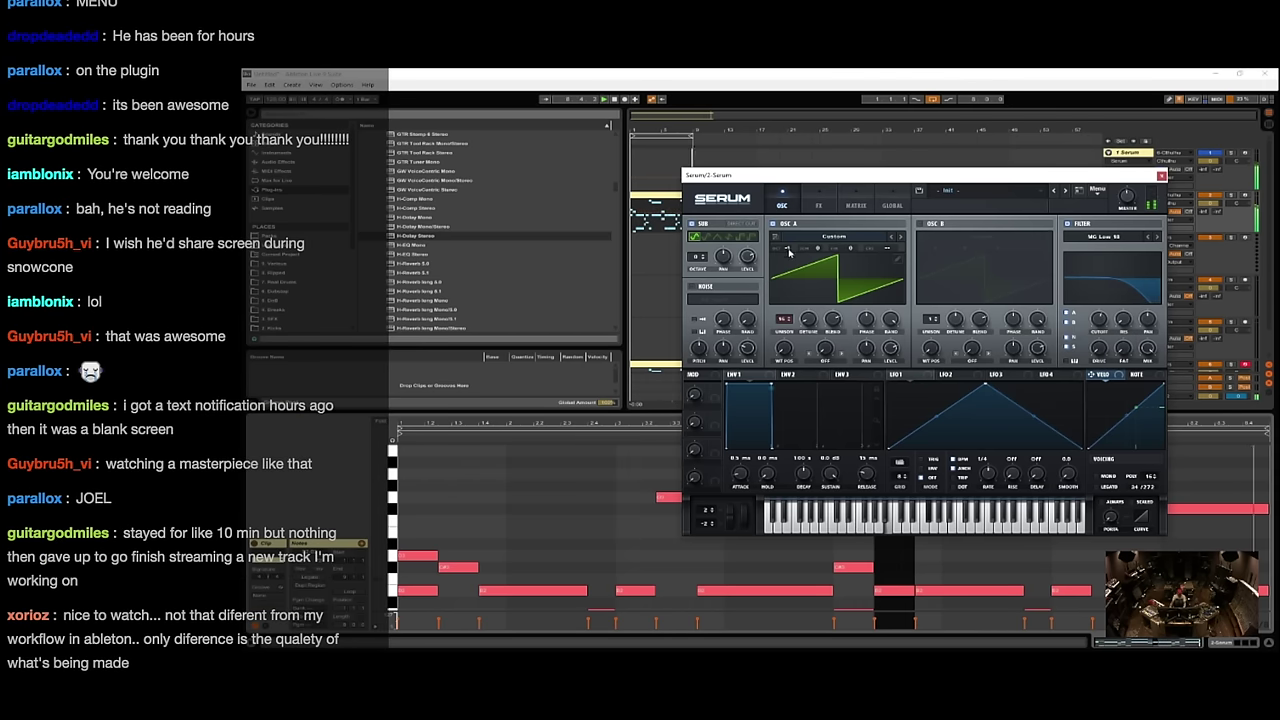
left_click_drag(789, 252, 790, 262)
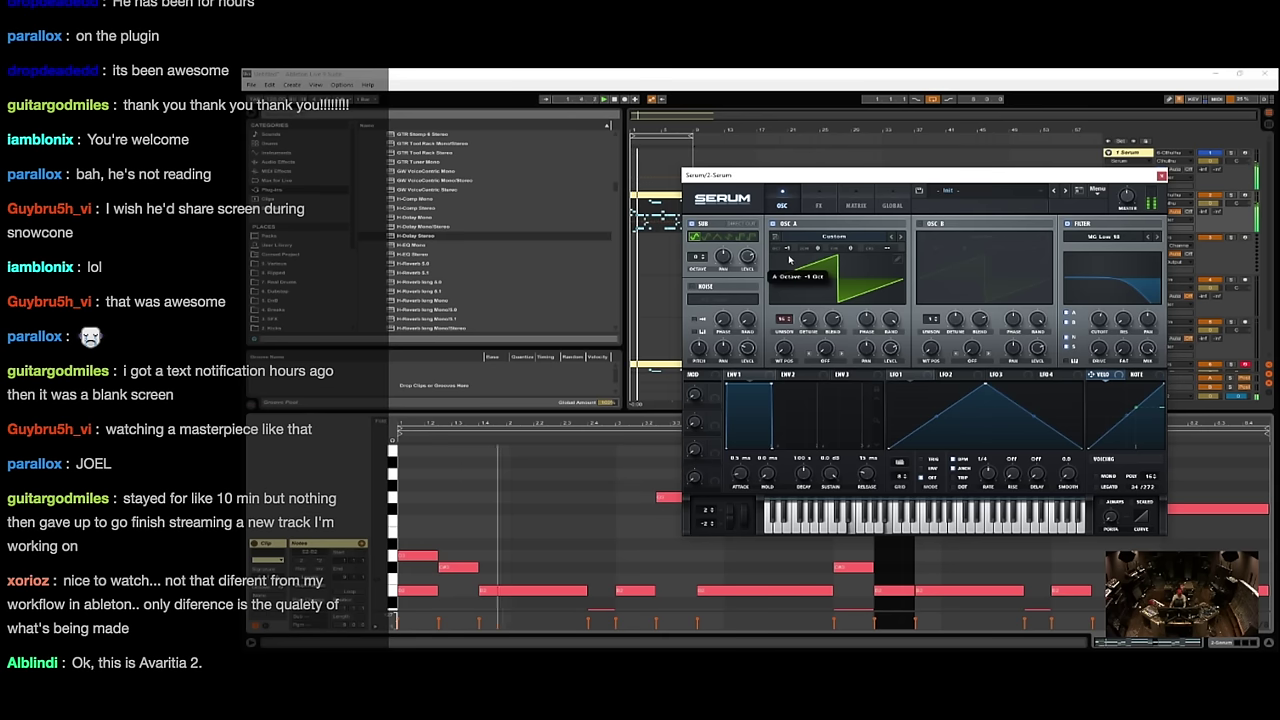
left_click(1161, 177)
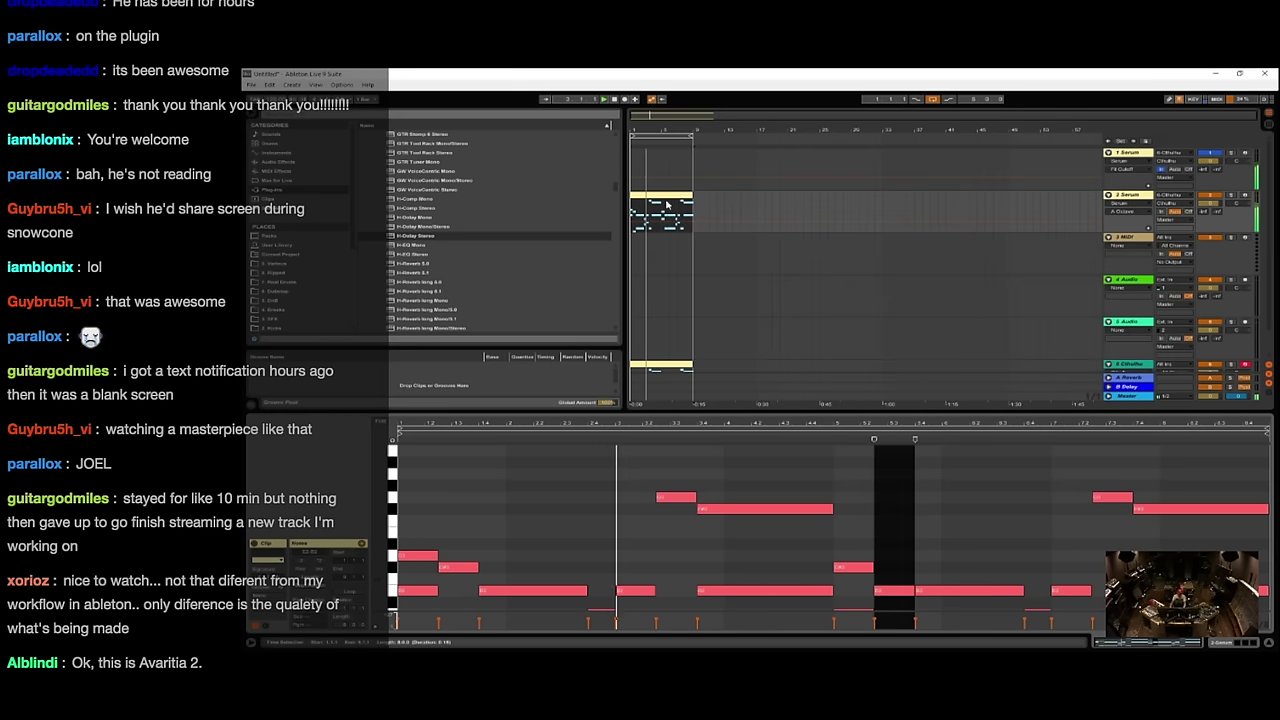
- Enlarge the copied clip's note editor, delete the upper notes of the first two chords and lower the first B2 to B1
left_click_drag(791, 412, 766, 89)
scroll(496, 313, "up", 1)
scroll(496, 313, "up", 3)
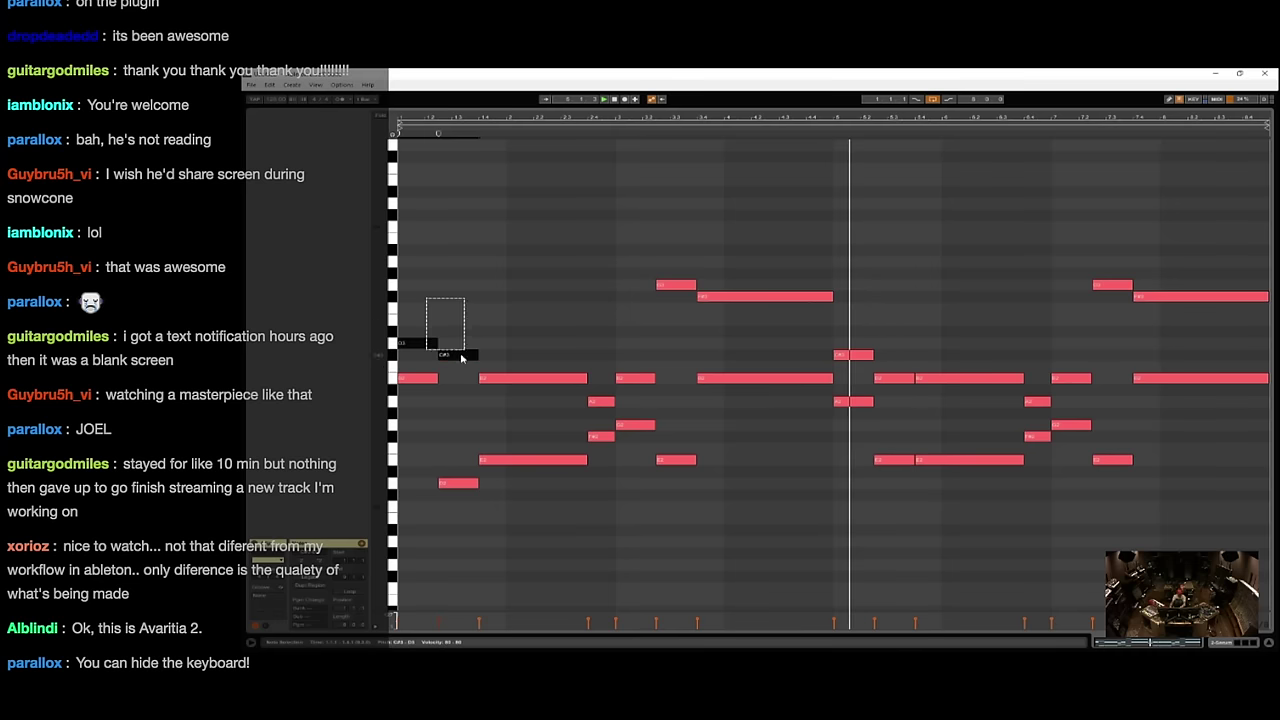
left_click(417, 377)
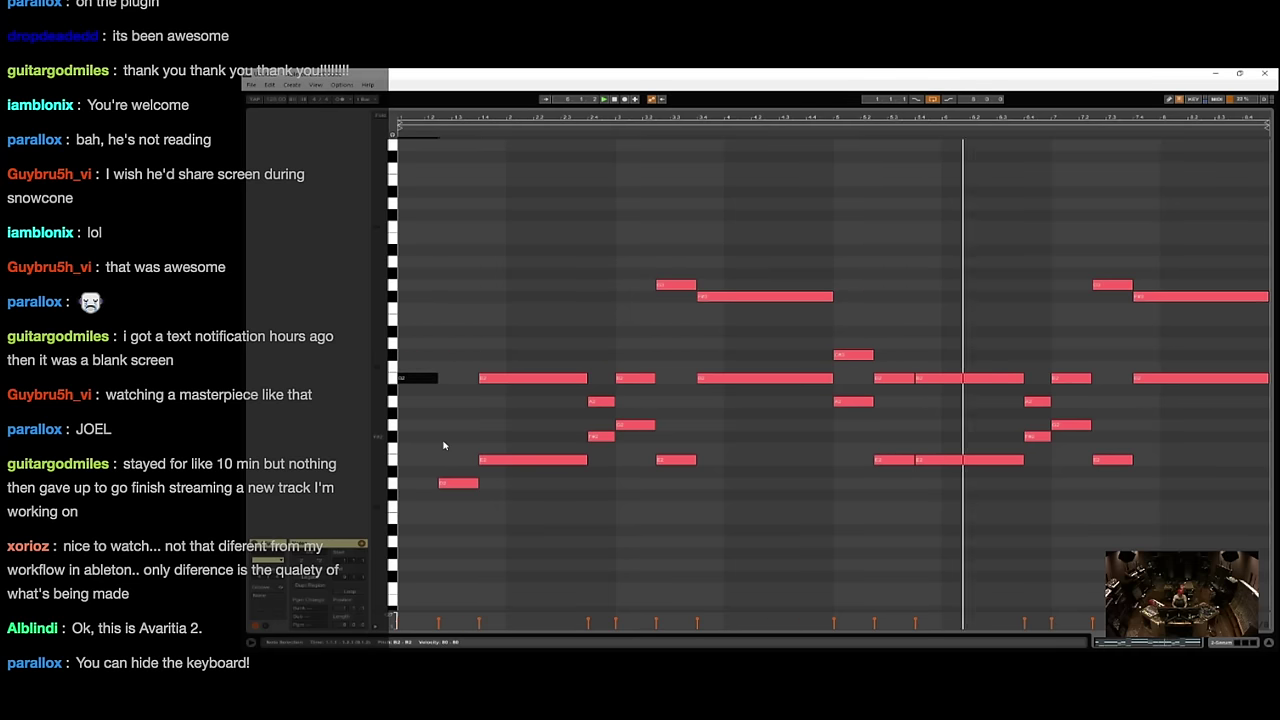
key("shift+Down")
- Delete the upper notes of the third, fourth and fifth chords, leaving only their bass notes
left_click(530, 272)
left_click_drag(523, 260, 606, 412)
key("Delete")
left_click_drag(624, 333, 742, 400)
key("Delete")
- Reduce the long chord before bar 5 to a single note by removing its B2 and lowering F#3 to F#2
left_click_drag(657, 268, 828, 340)
left_click_drag(743, 252, 759, 346)
key("shift+Down")
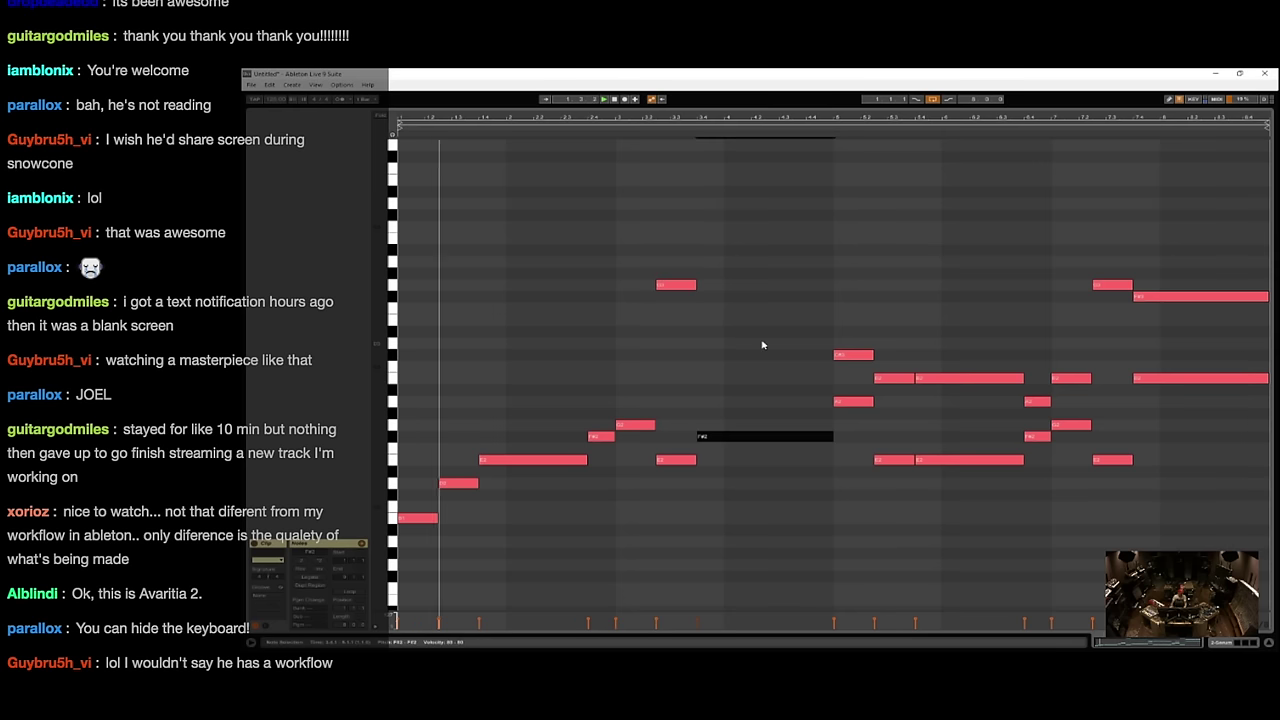
- Delete the sixth chord's upper note, both notes of bar 5's first chord and the B2 notes of the following two chords
left_click_drag(668, 274, 949, 380)
key("Delete")
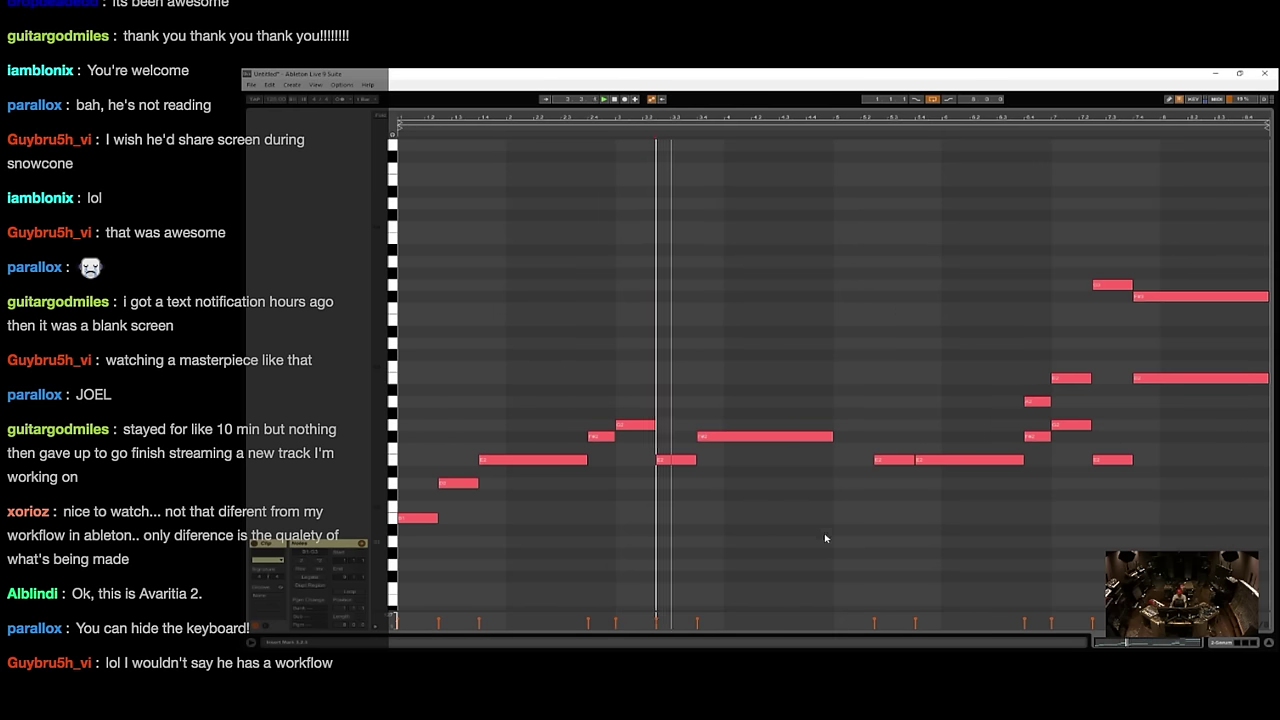
- Lower the long note before bar 5 to B1 and add a short A1 note at the start of bar 5
left_click_drag(749, 438, 755, 493)
left_click(618, 457)
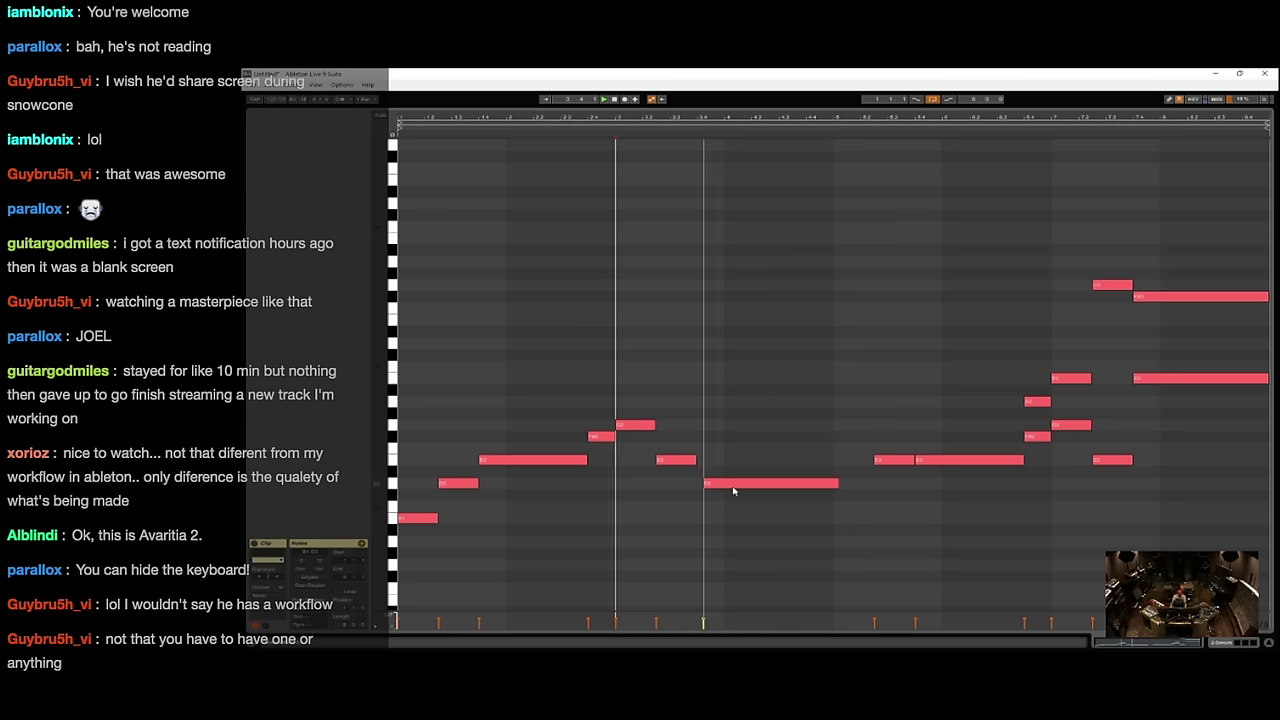
left_click_drag(734, 487, 724, 524)
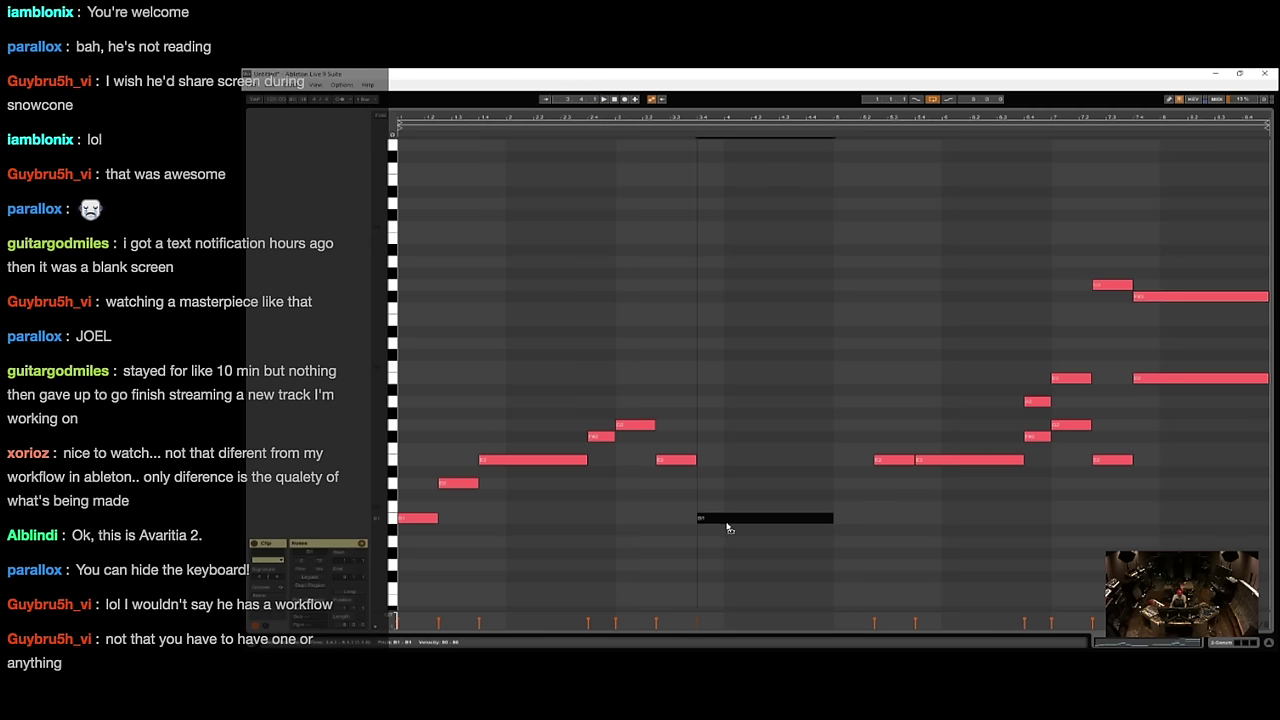
key("space")
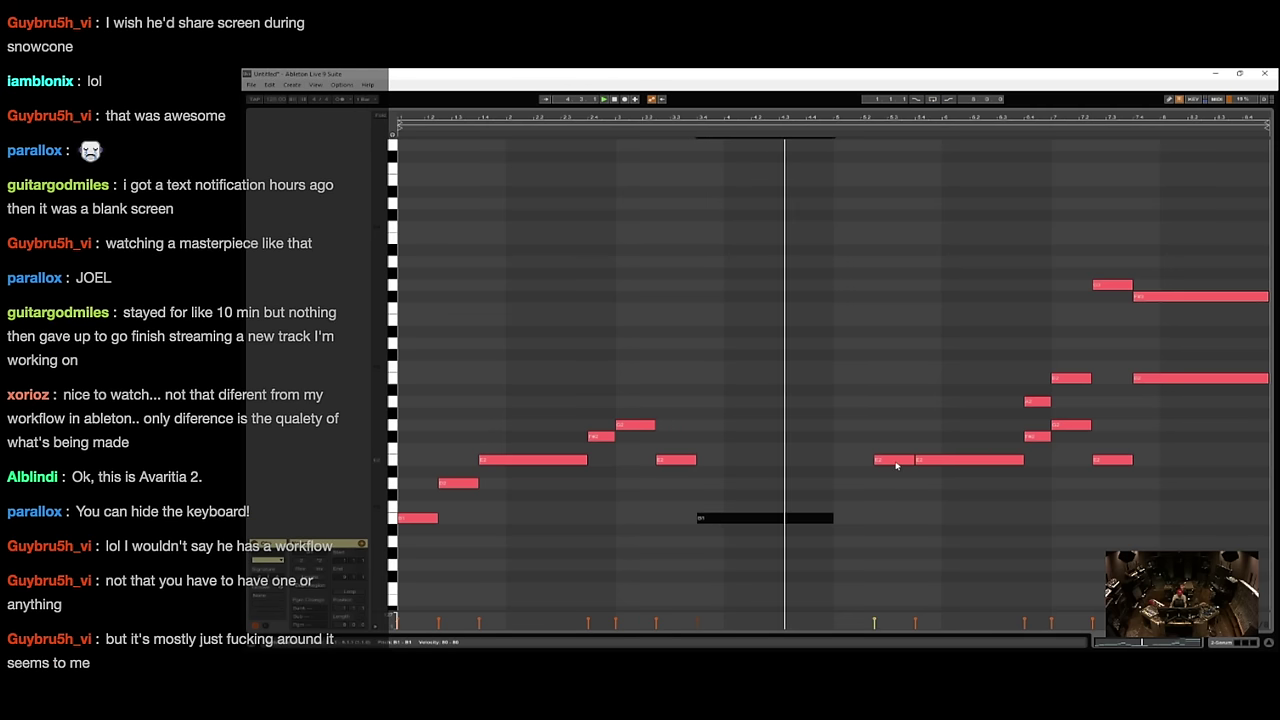
double_click(853, 541)
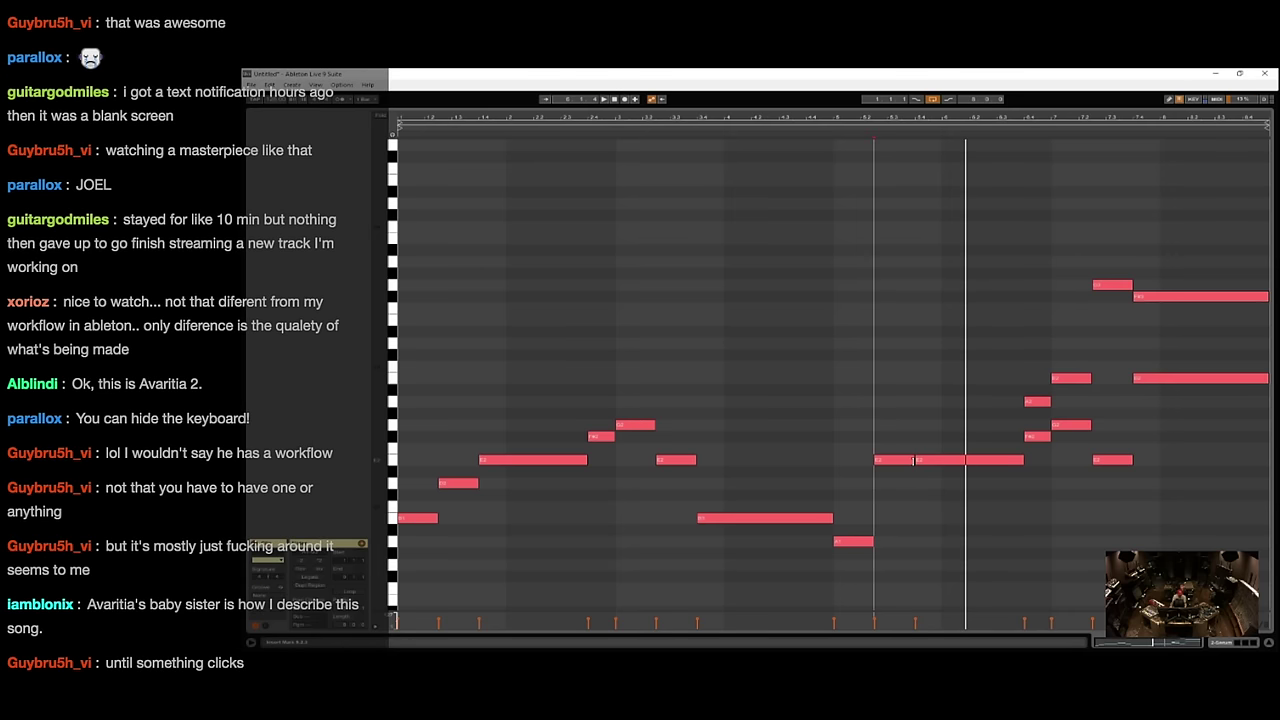
- Merge bar 5's two E2 notes into one long note and delete the upper notes of the following two chords
left_click_drag(913, 460, 1006, 479)
left_click_drag(1021, 416, 1189, 258)
left_click_drag(1092, 355, 1011, 418)
key("Delete")
- Strip the upper notes from the last two chords, leaving the final one as a single B1, and play the clip
left_click_drag(1115, 230, 1218, 421)
key("Delete")
key("shift+Down")
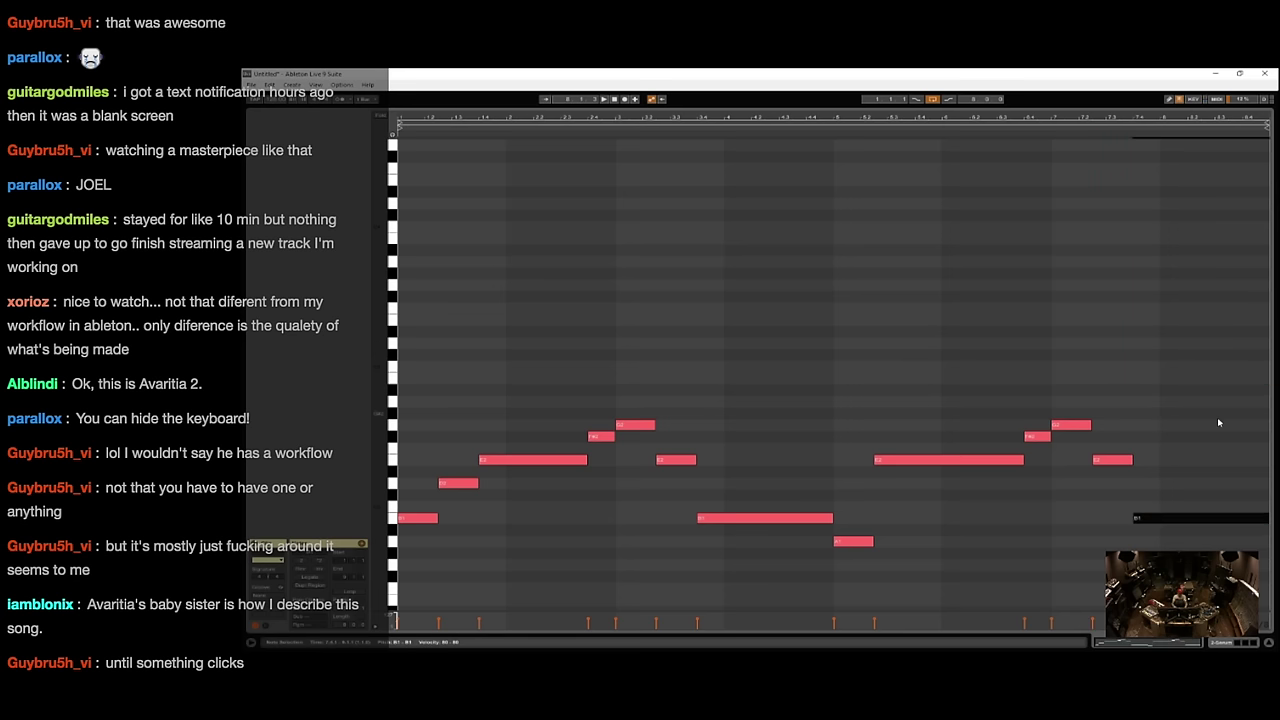
key("space")
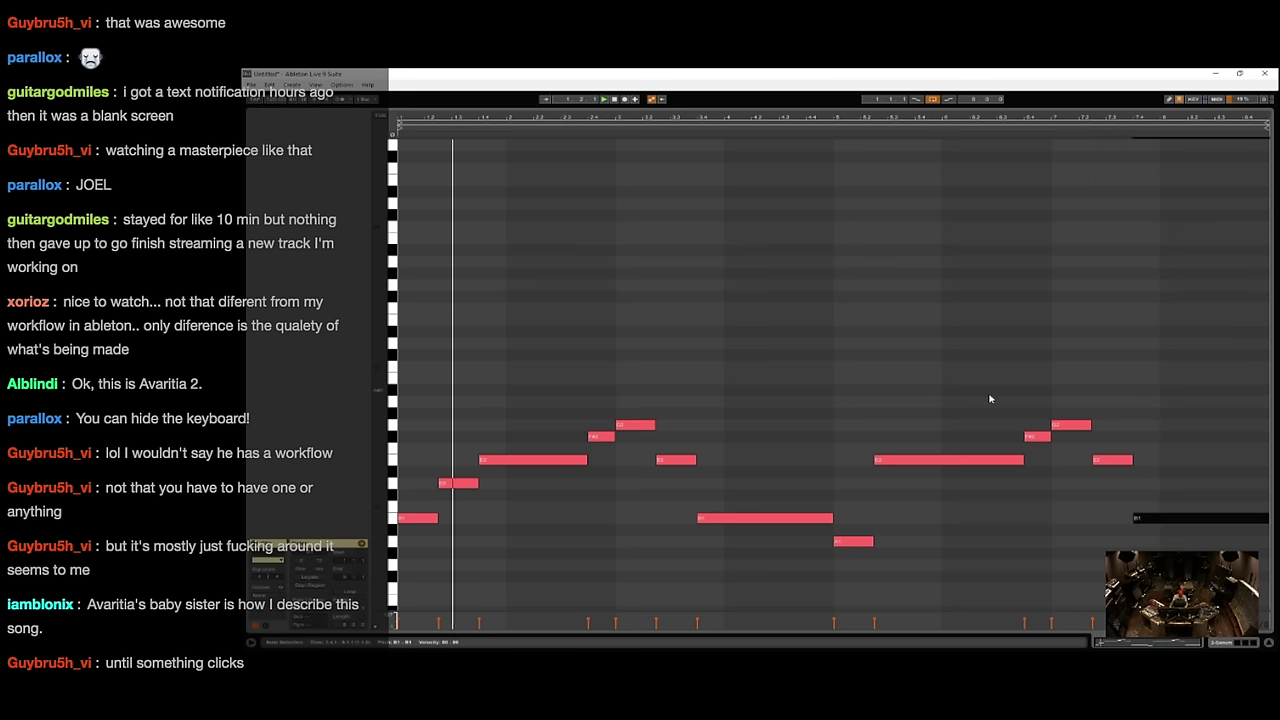
- Lower the third note to E1 and the second note to D1, one octave down each
left_click_drag(528, 391, 528, 481)
key("shift+Down")
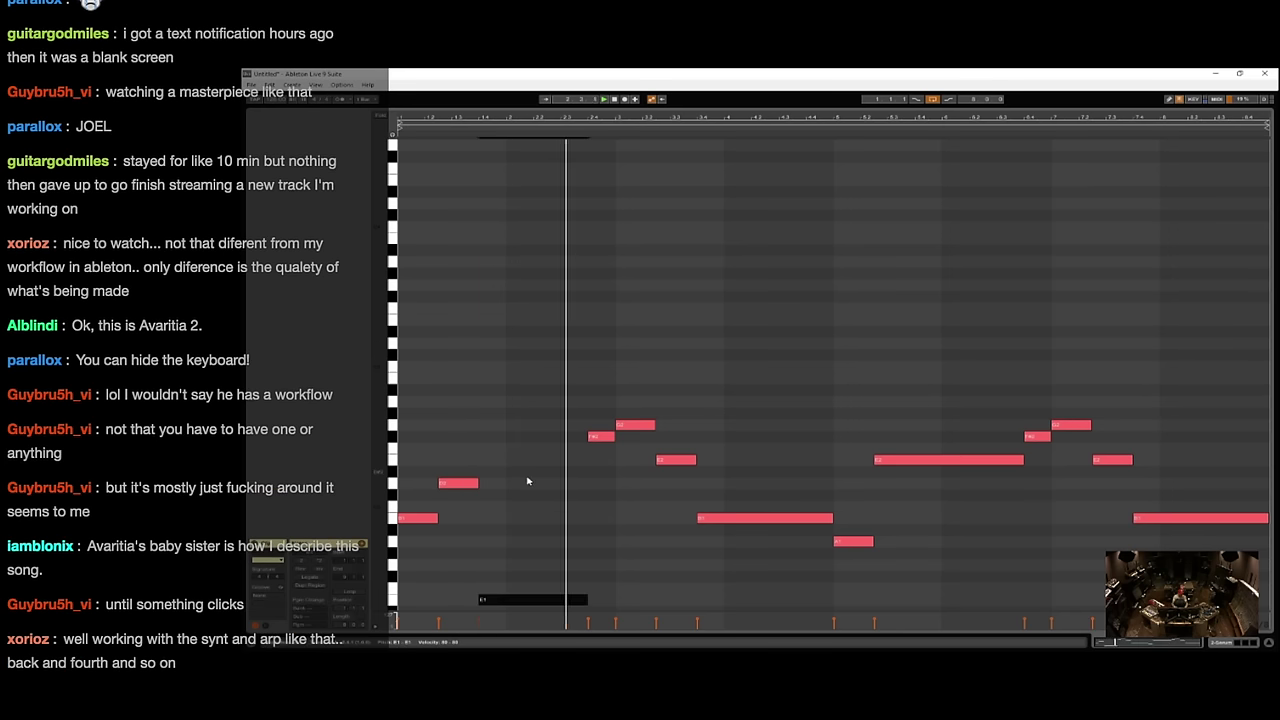
left_click(456, 483)
key("shift+Down")
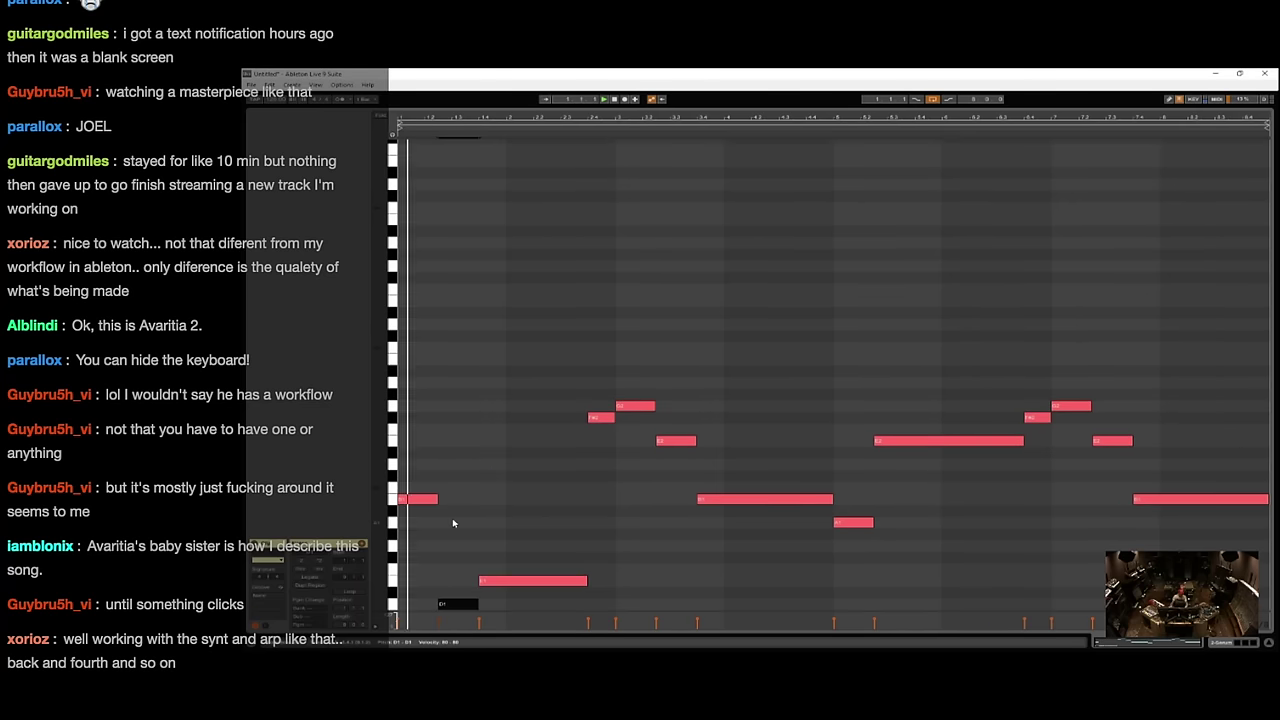
- Lower the F#2, G2 and E2 notes across bars 2 and 3 by one octave
left_click(619, 405)
left_click_drag(590, 400, 674, 474)
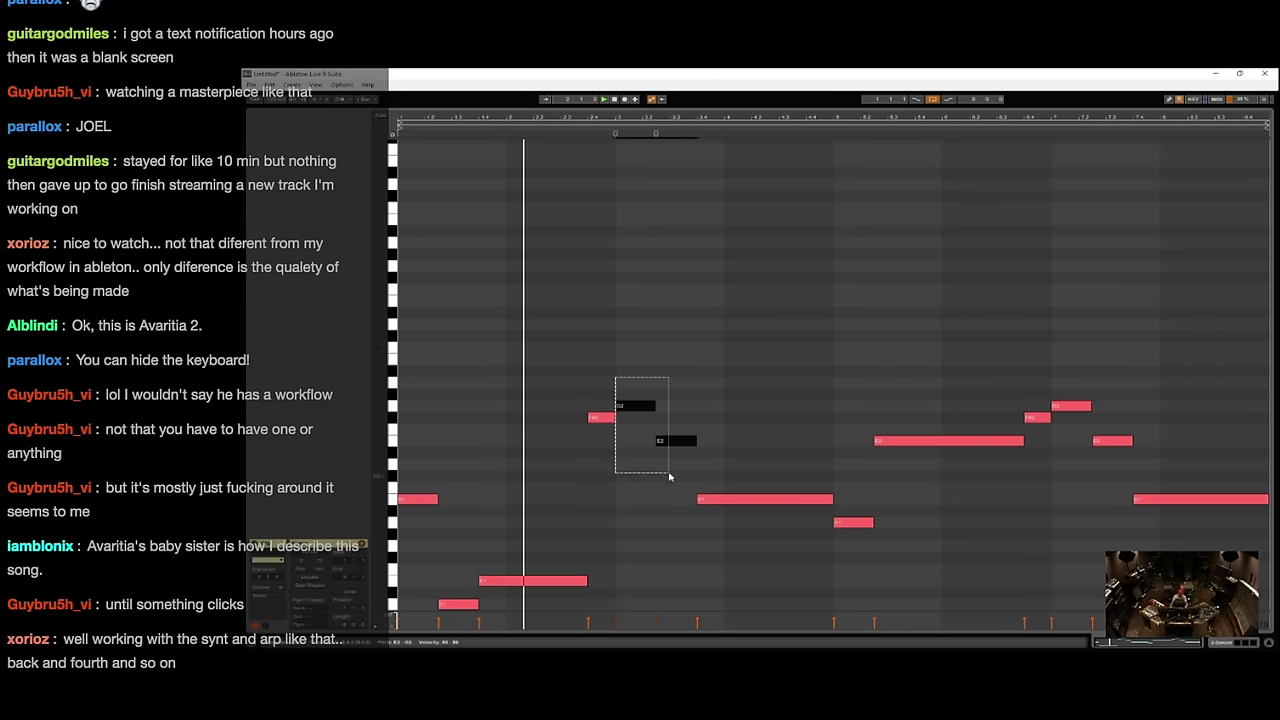
key("shift+Down")
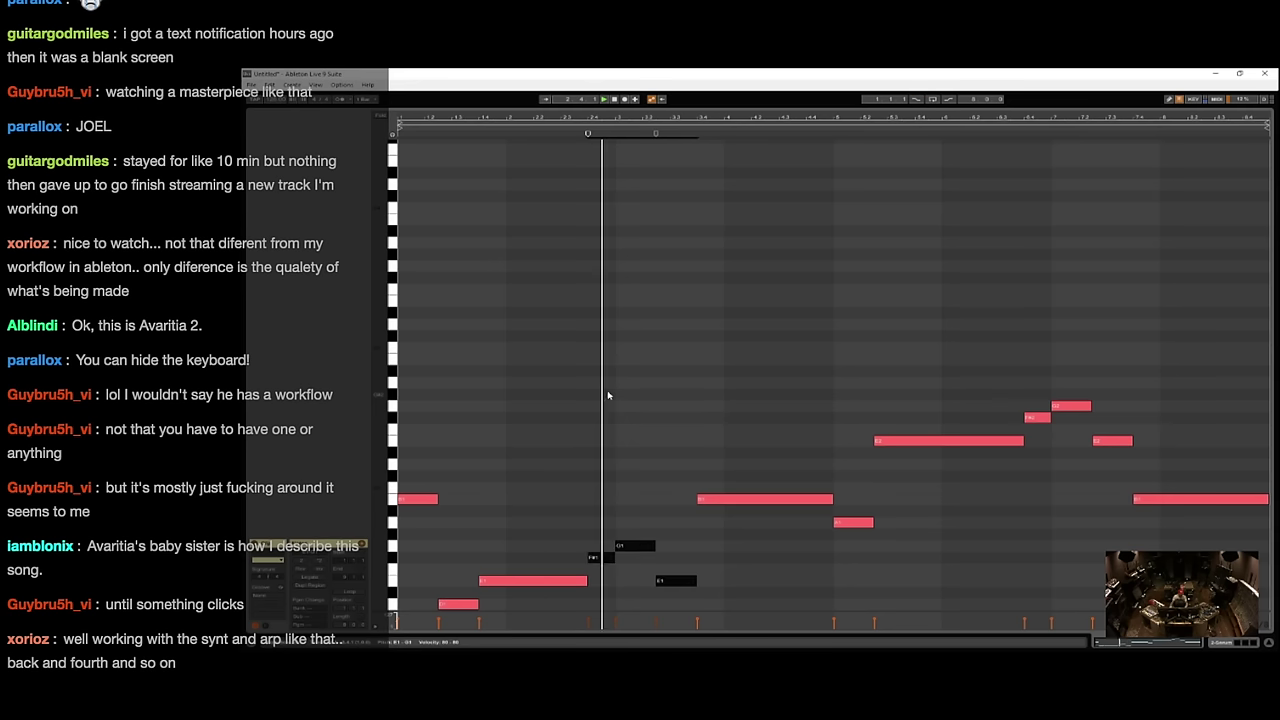
- Audition the bass line around the long B1 note and from the start of bar 5
key("space")
left_click_drag(749, 456, 742, 511)
left_click(700, 517)
key("space")
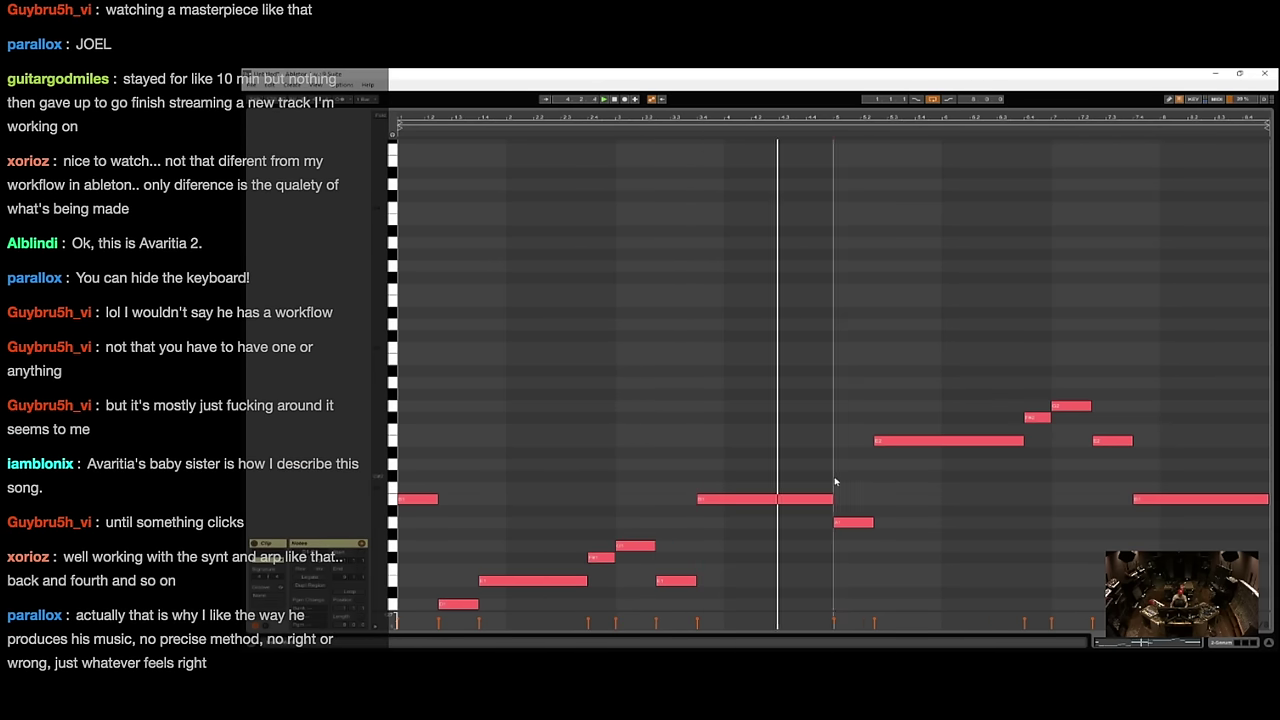
key("space")
left_click(835, 476)
key("space")
key("space")
- Lower bar 5's long E2 and the following F#2, G2 and E2 by one octave, leaving the final B1 in place
left_click_drag(930, 397, 966, 497)
key("shift+Down")
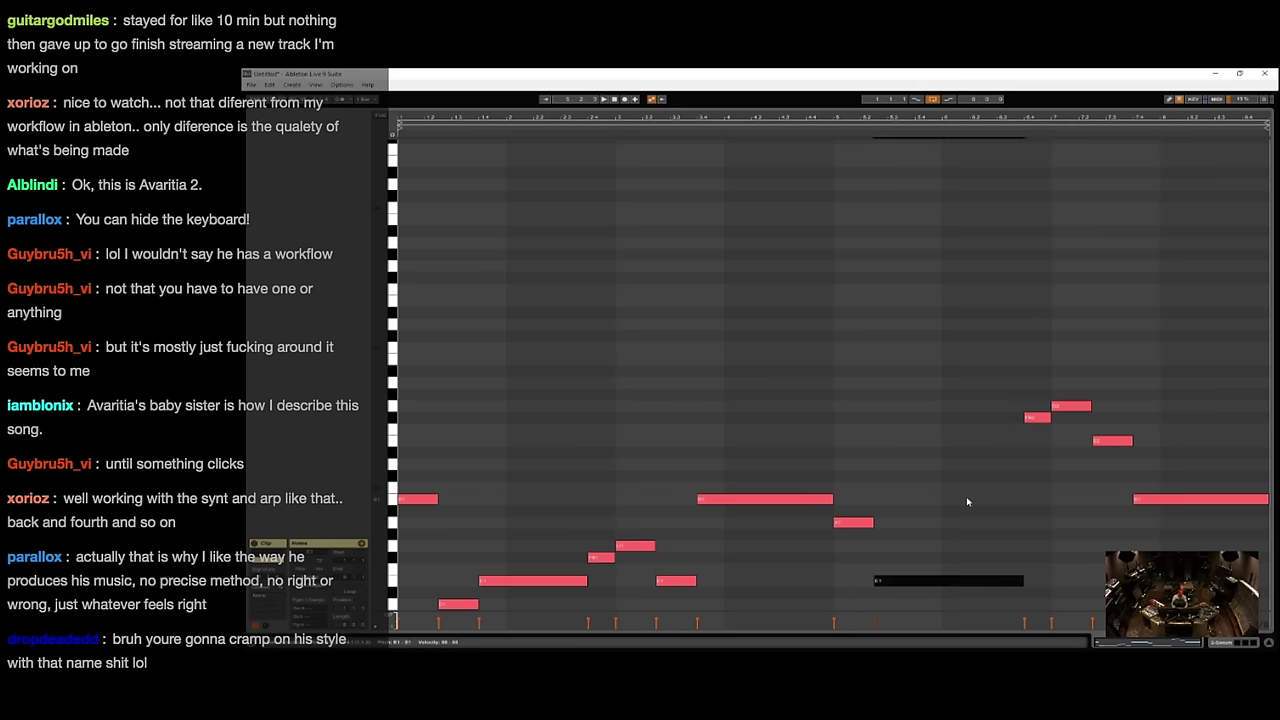
key("space")
left_click_drag(1020, 357, 1104, 496)
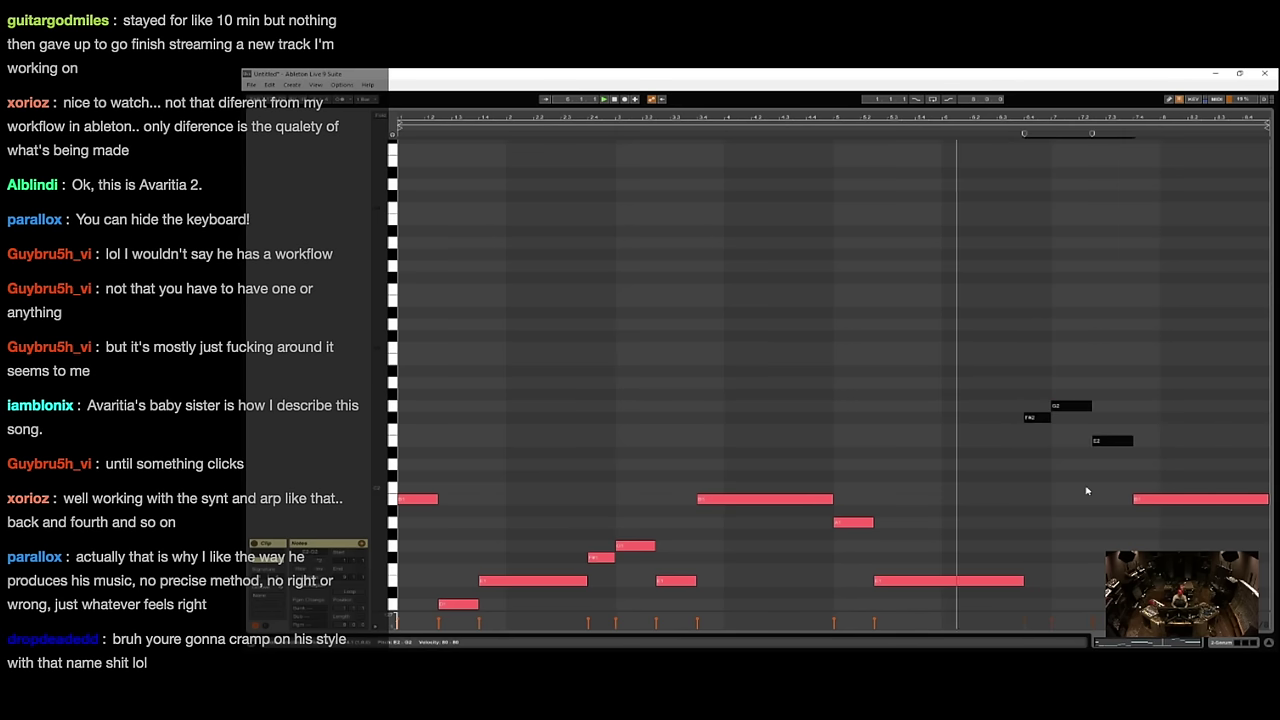
key("shift+Down")
left_click_drag(1156, 451, 1174, 506)
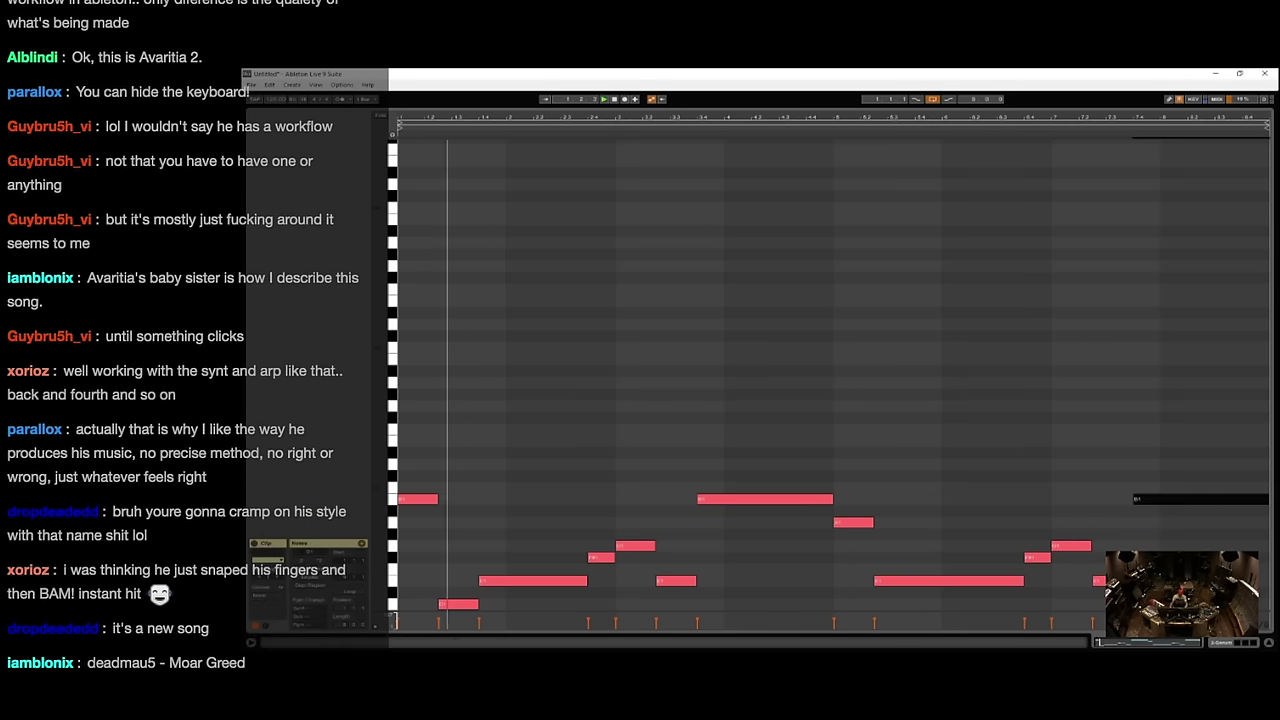
- Return to the arrangement, adjust the first Serum track's volume and remove H-Reverb Stereo and H-Delay Stereo from the second Serum track
left_click(1229, 643)
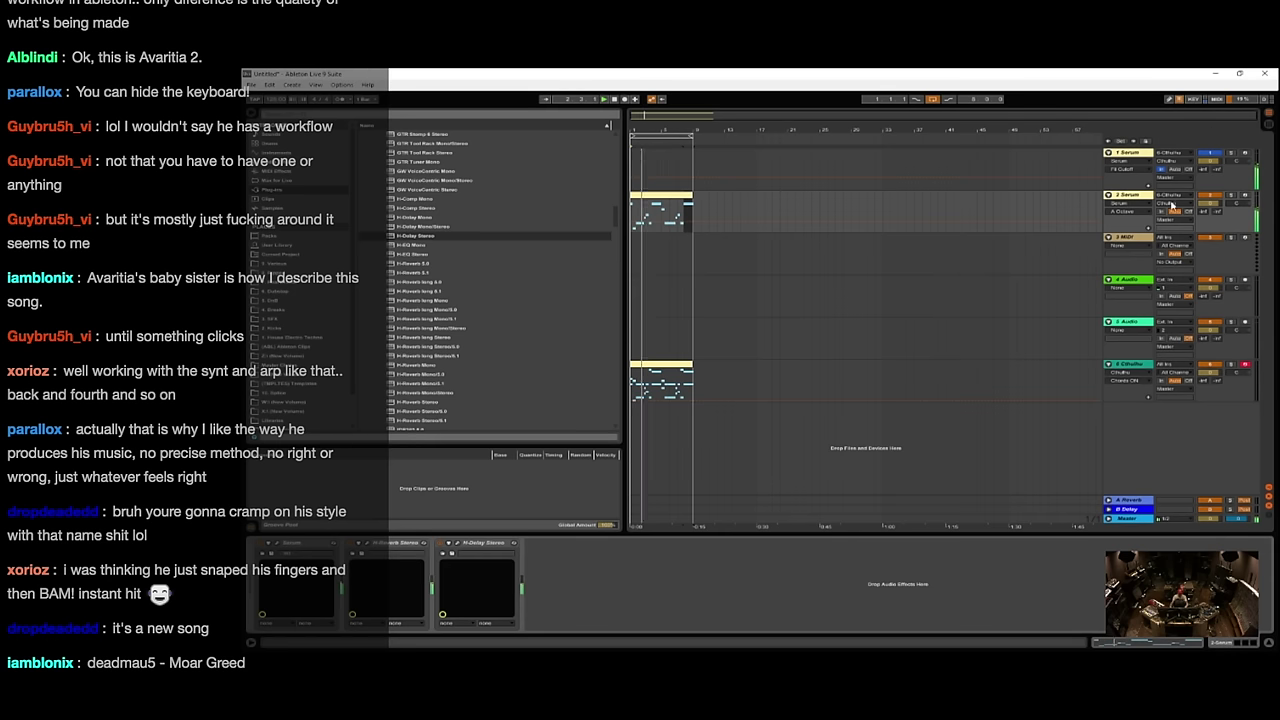
left_click(1209, 162)
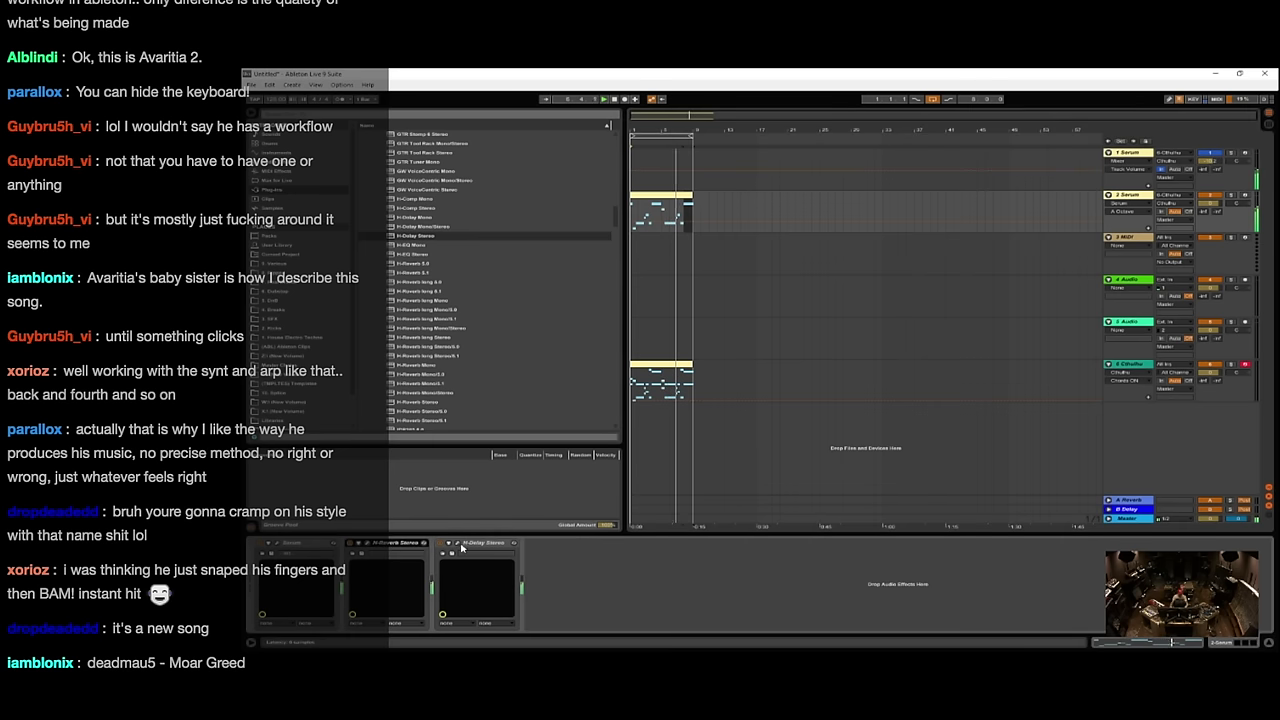
key("Delete")
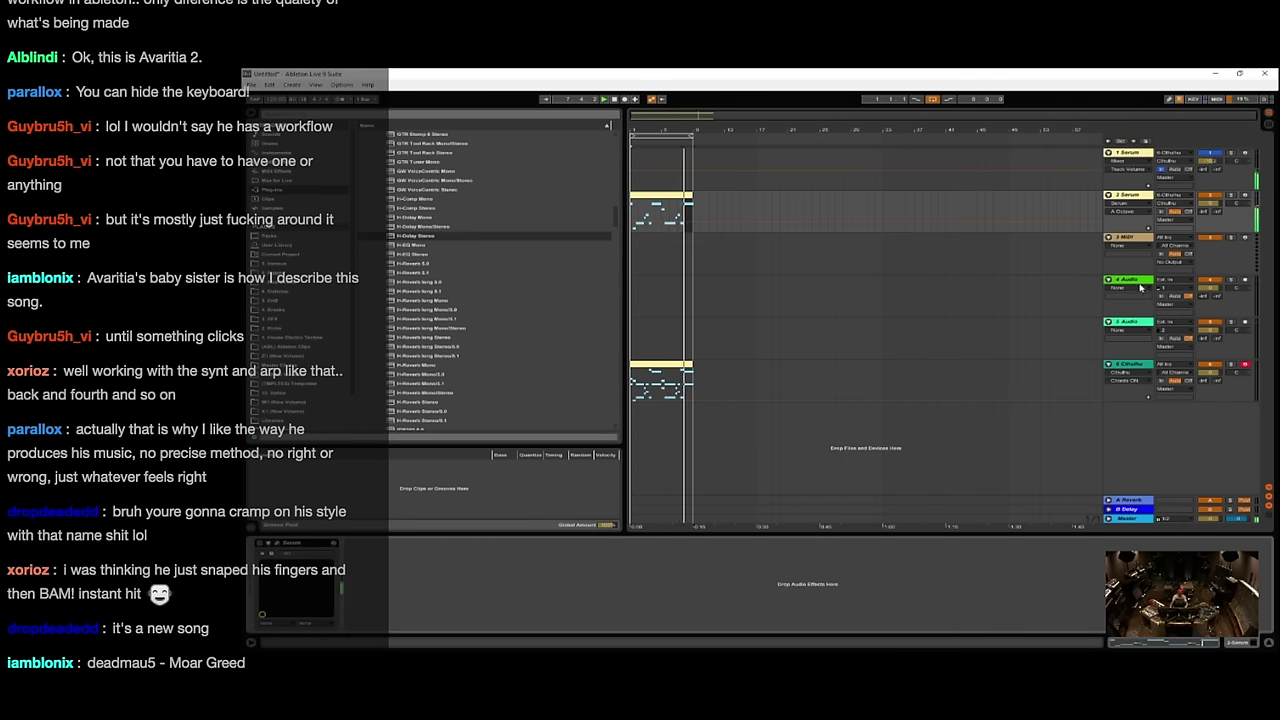
- Open the Serum plug-in windows of both Serum tracks and arrange them so both are accessible
left_click(1128, 196)
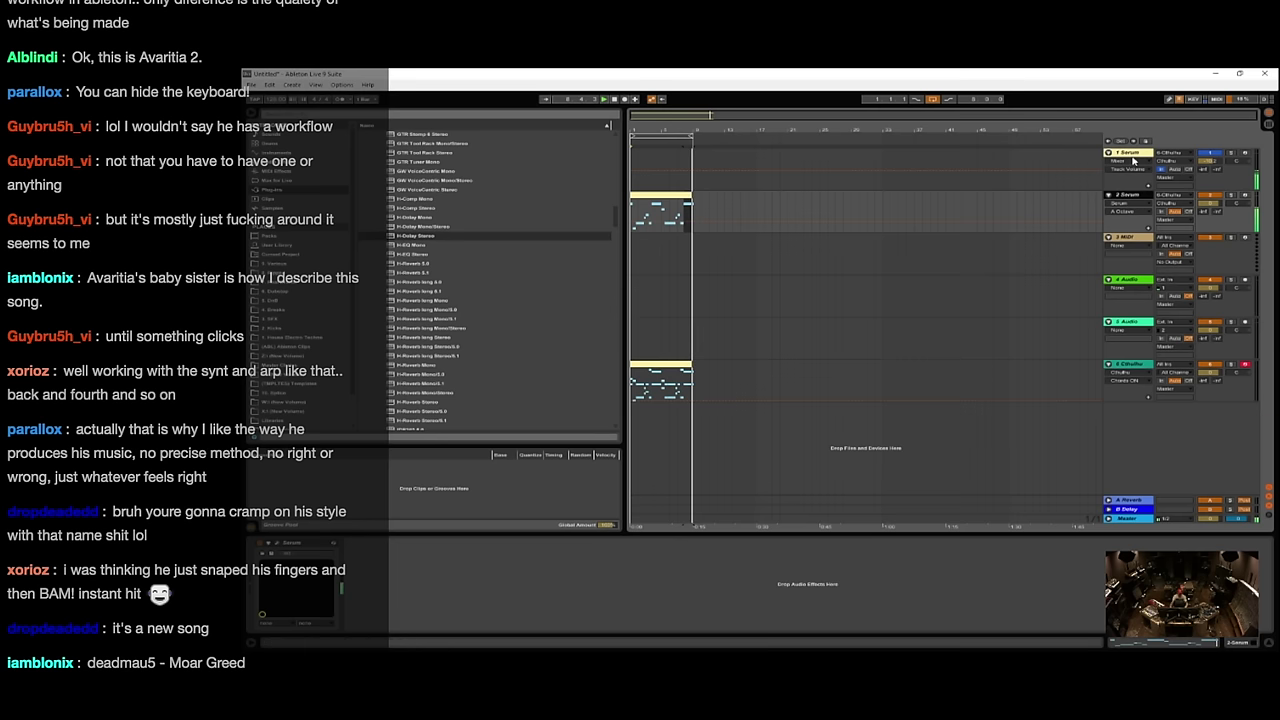
left_click(1133, 155)
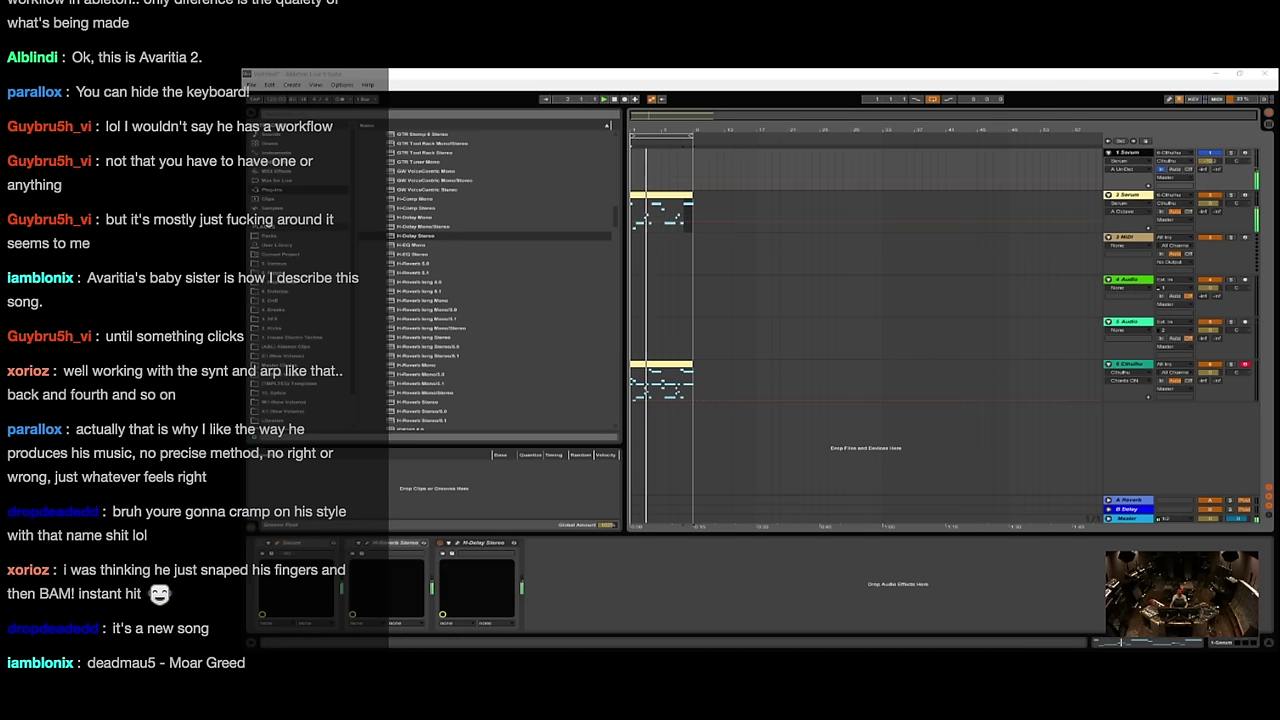
left_click_drag(1279, 155, 512, 261)
left_click(1137, 193)
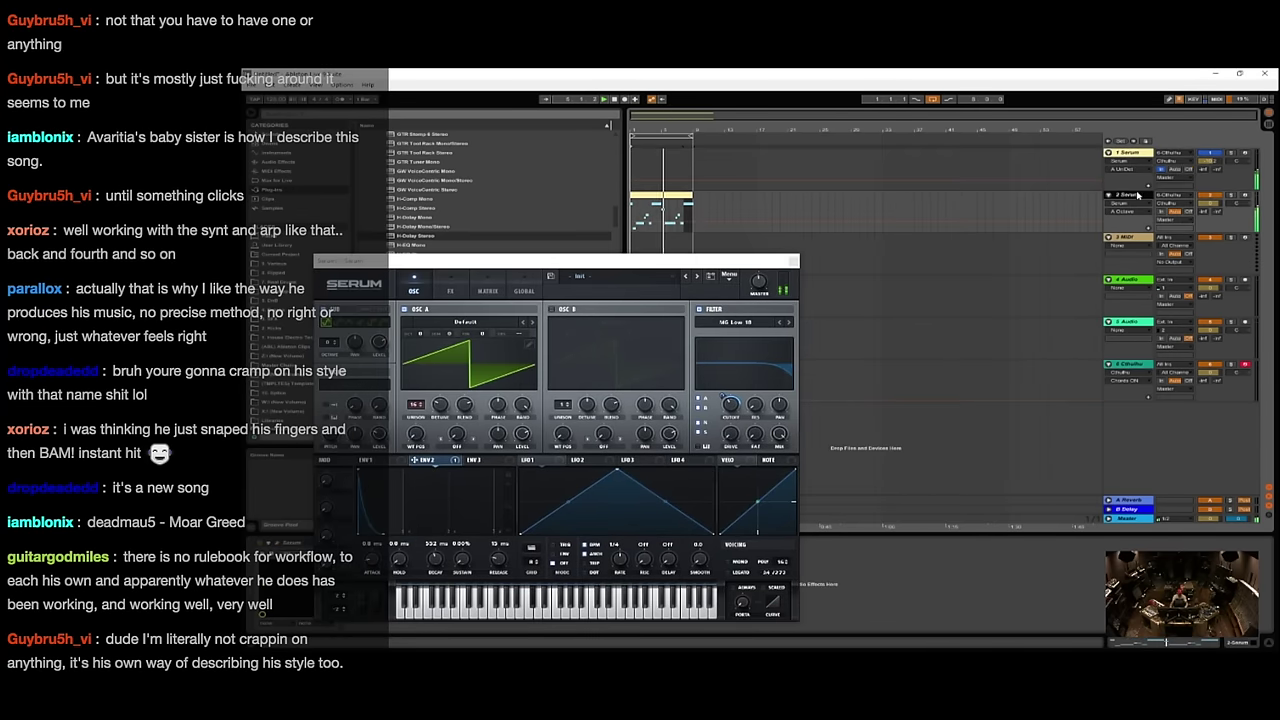
left_click_drag(655, 261, 952, 212)
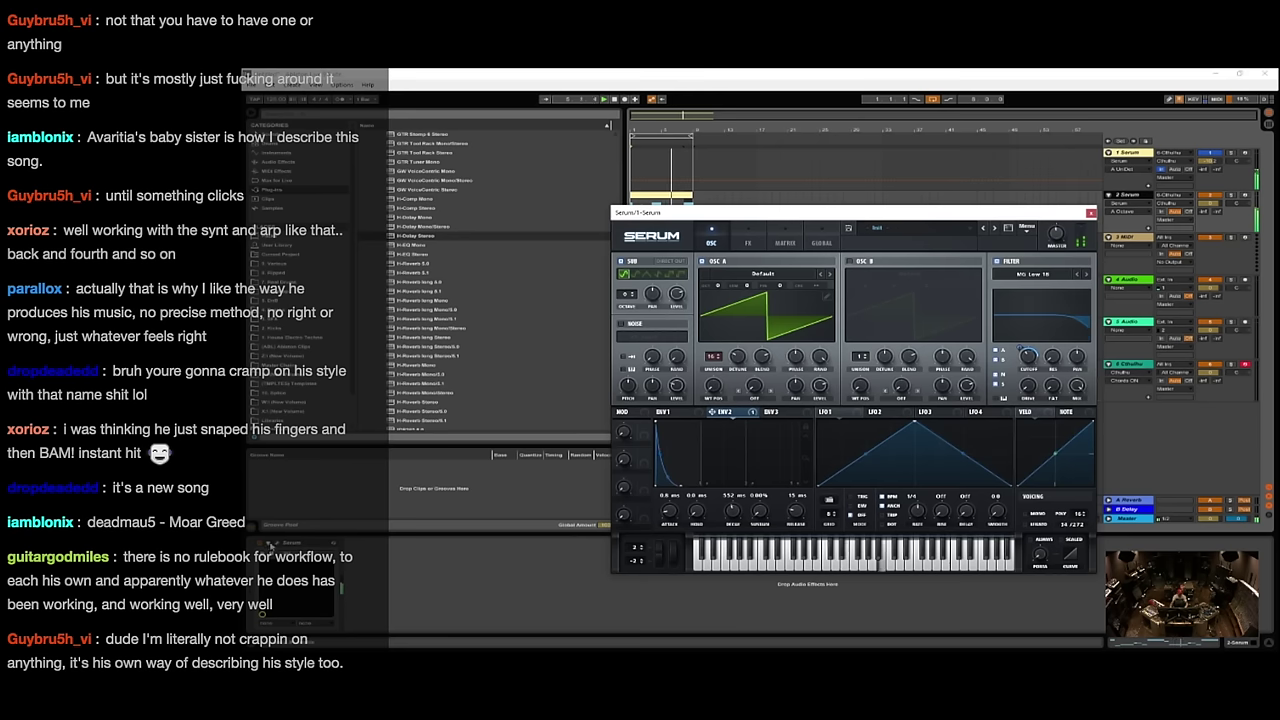
left_click(278, 545)
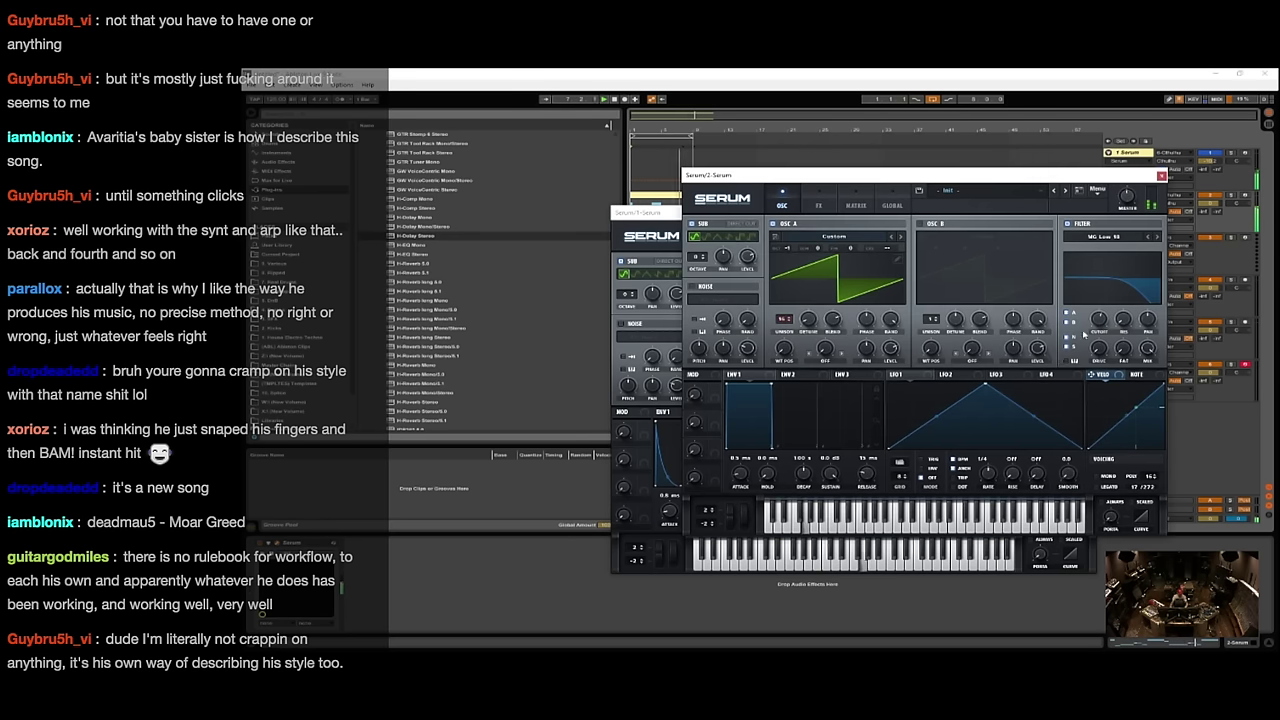
- Set the second Serum's filter to MG Low 6 and its master volume to 63%, and close both Serum windows
left_click_drag(809, 319, 810, 313)
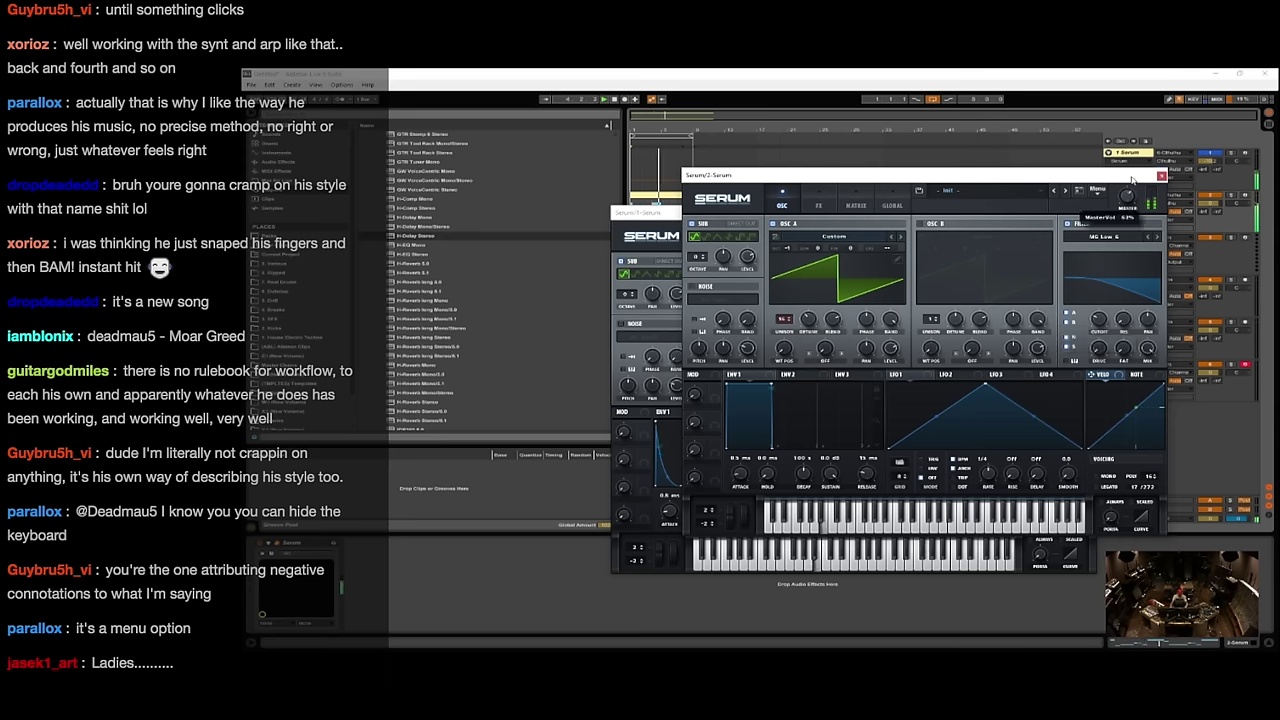
left_click_drag(1133, 180, 1024, 362)
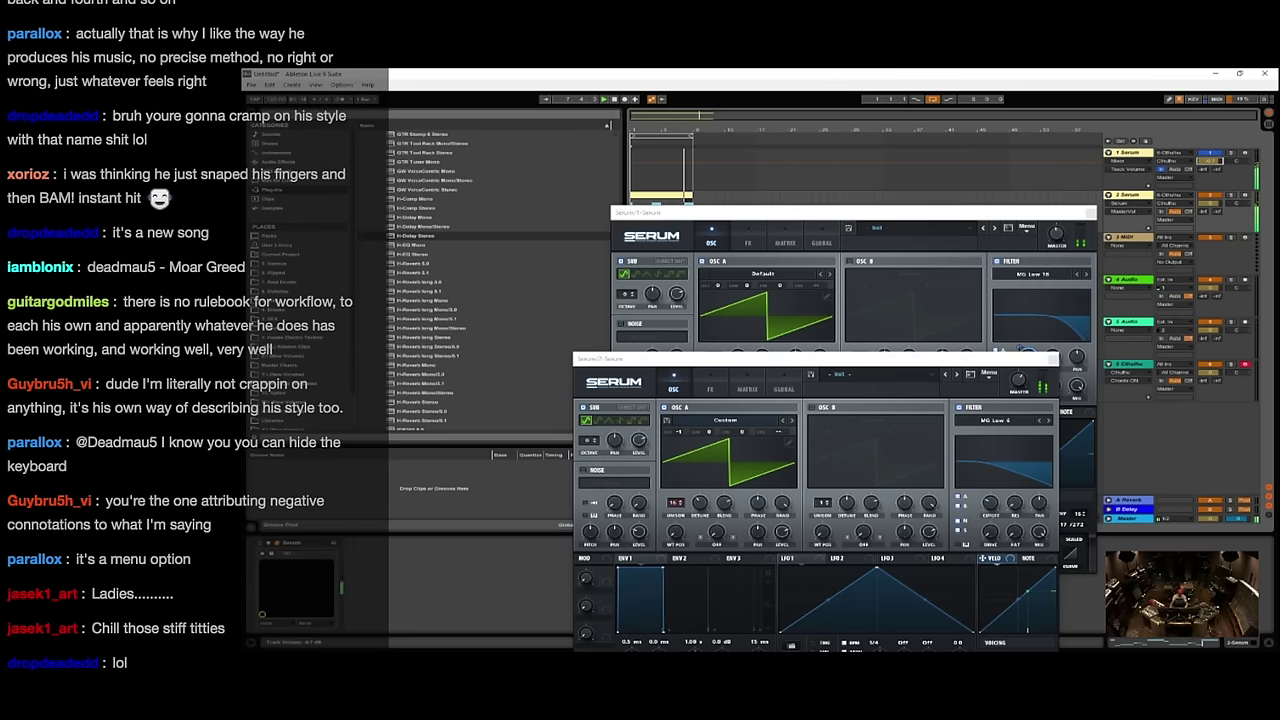
left_click(1091, 213)
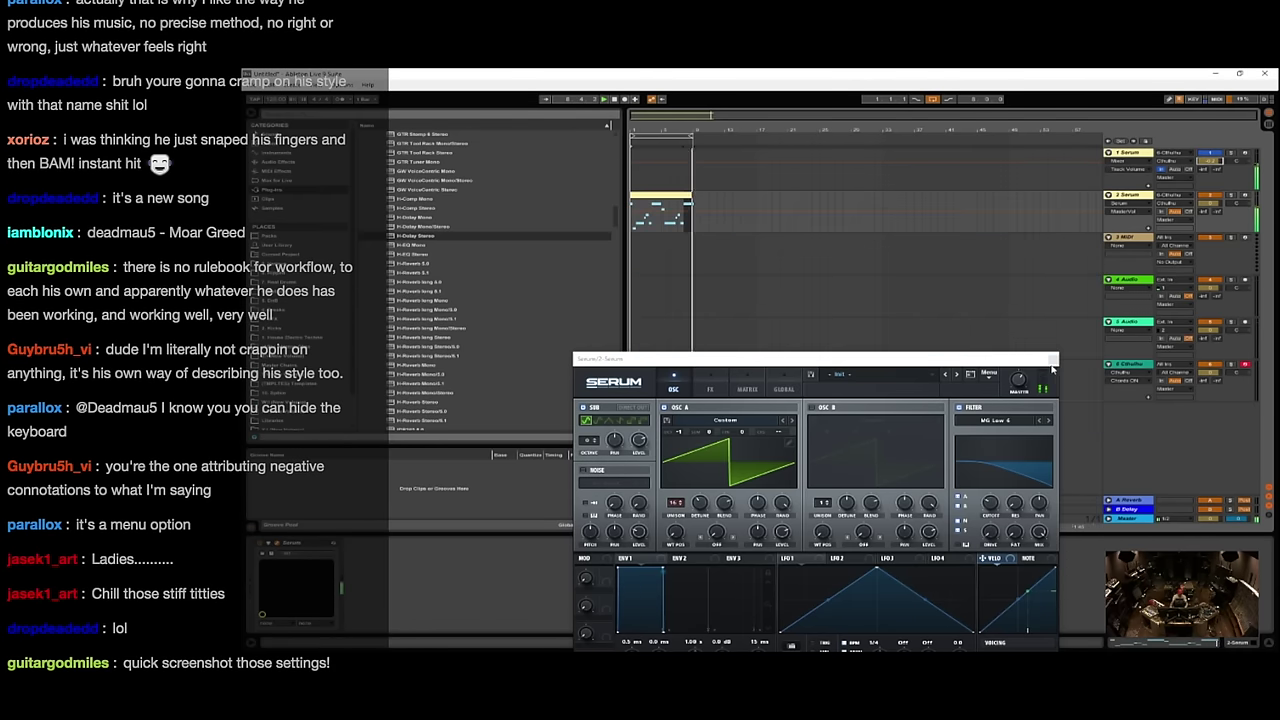
left_click(1053, 360)
- Open the Cthulhu track's chord clip in the enlarged note editor
left_click(1127, 367)
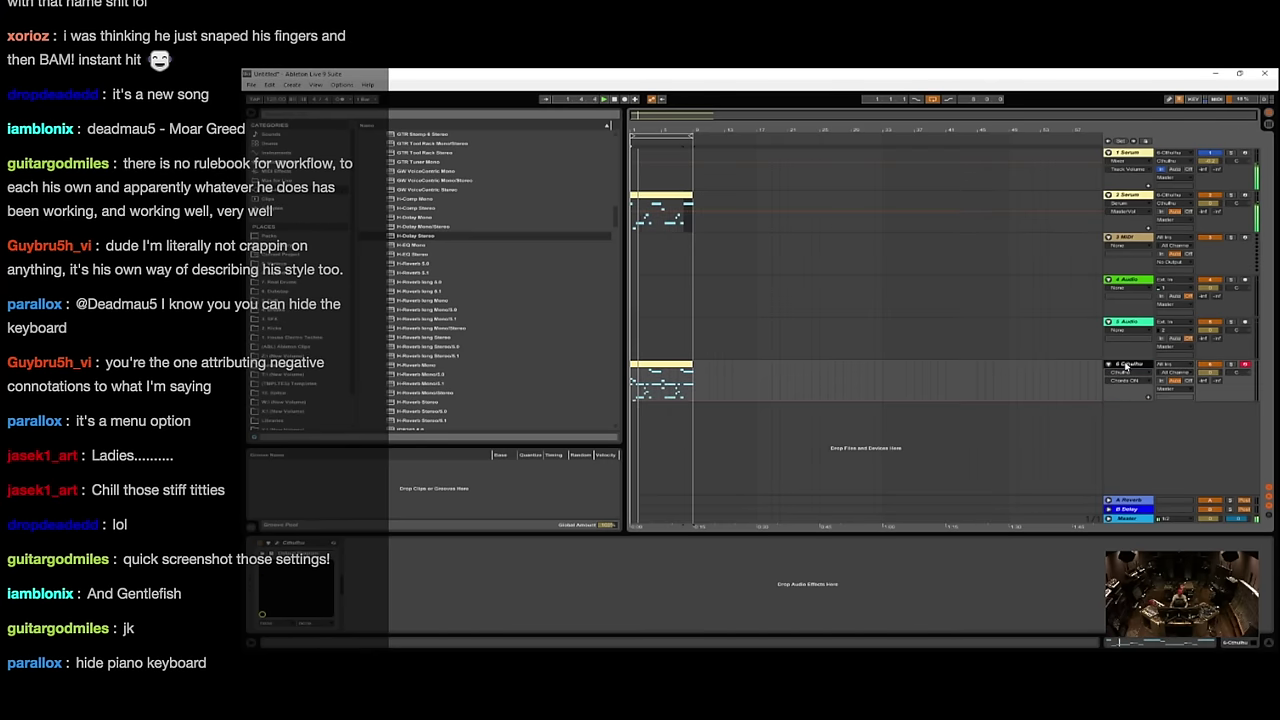
double_click(650, 364)
scroll(543, 466, "up", 12)
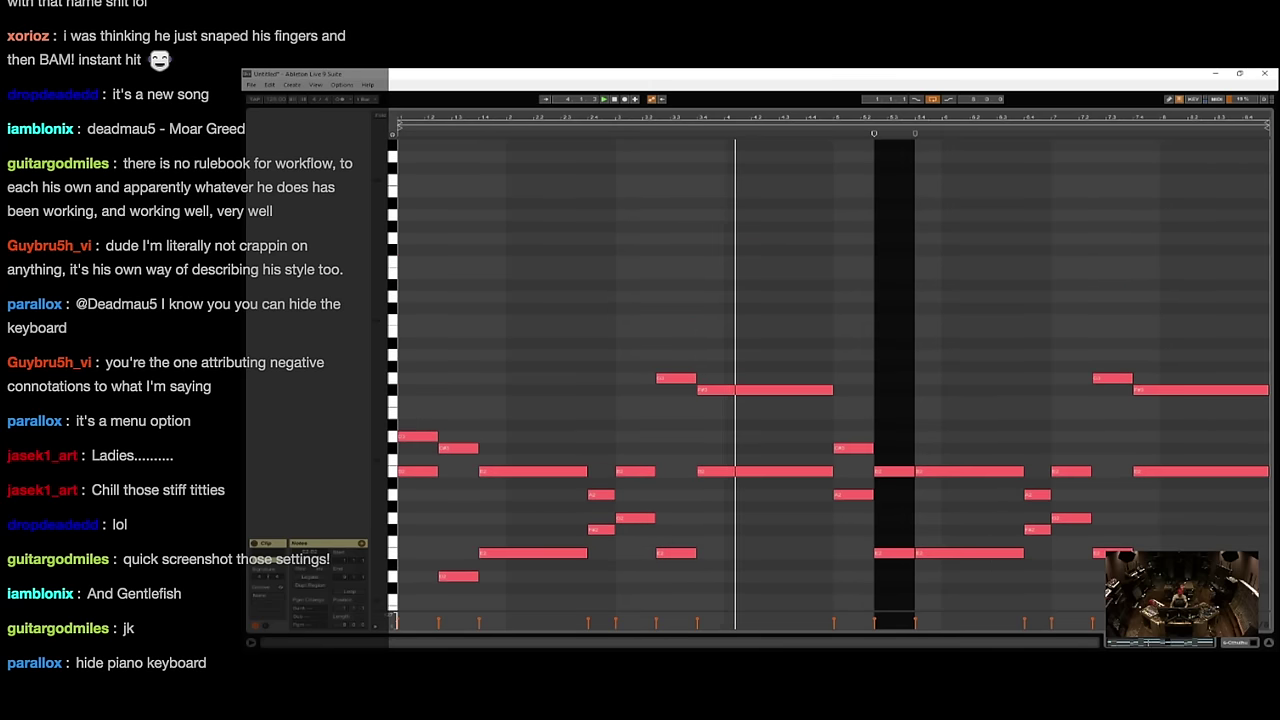
left_click(1235, 643)
left_click_drag(676, 364, 734, 374)
left_click(614, 357)
left_click(672, 366)
double_click(673, 370)
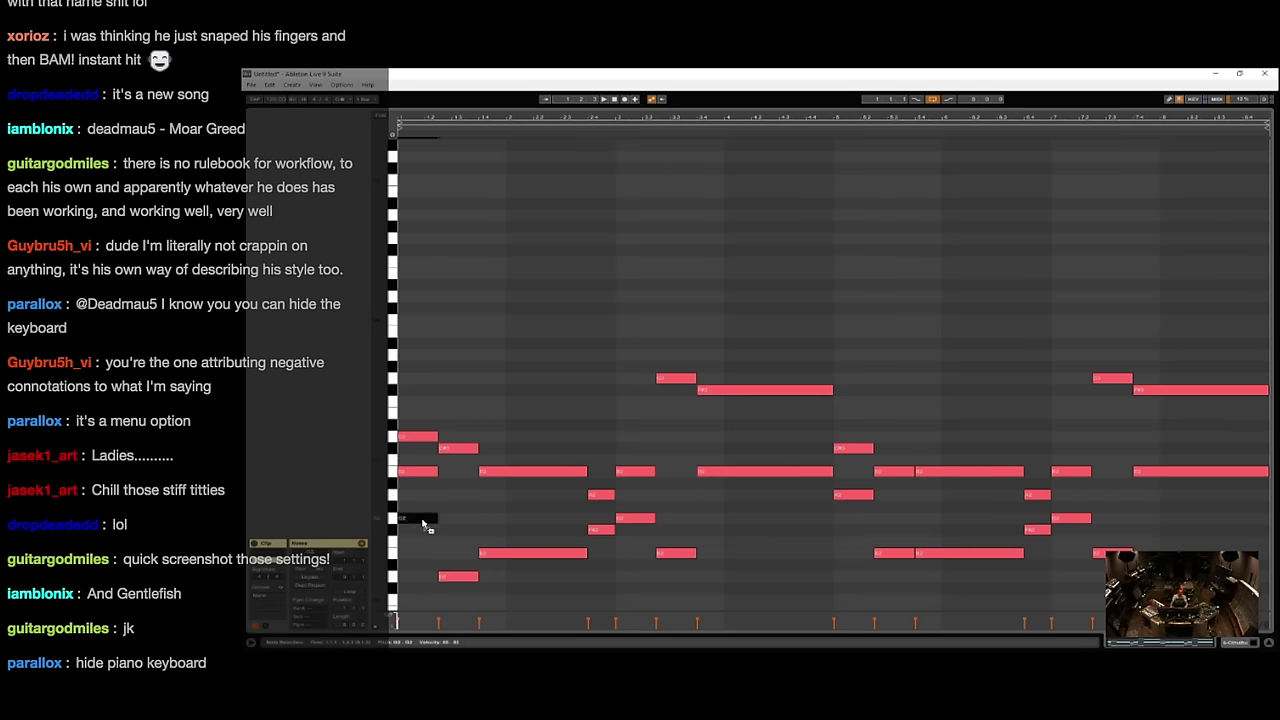
- Add an F#2 note to each of the first three chords and listen to the opening
left_click_drag(424, 524, 458, 534)
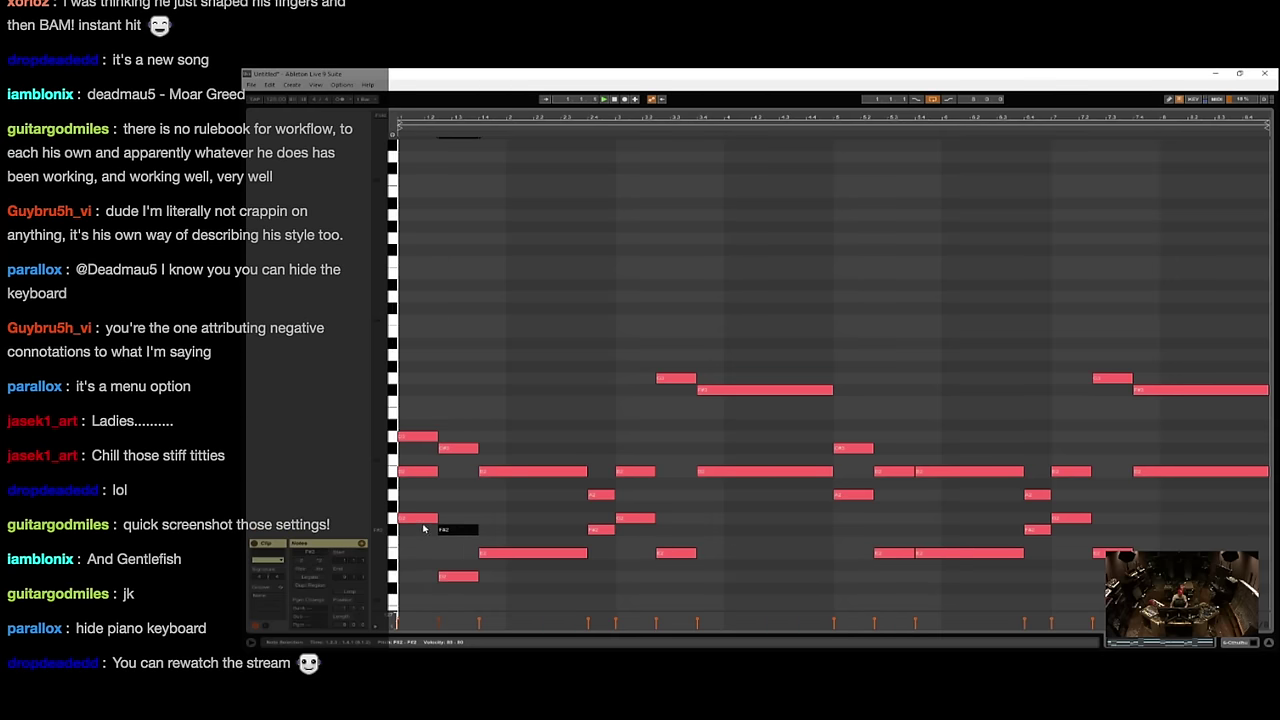
left_click(421, 521)
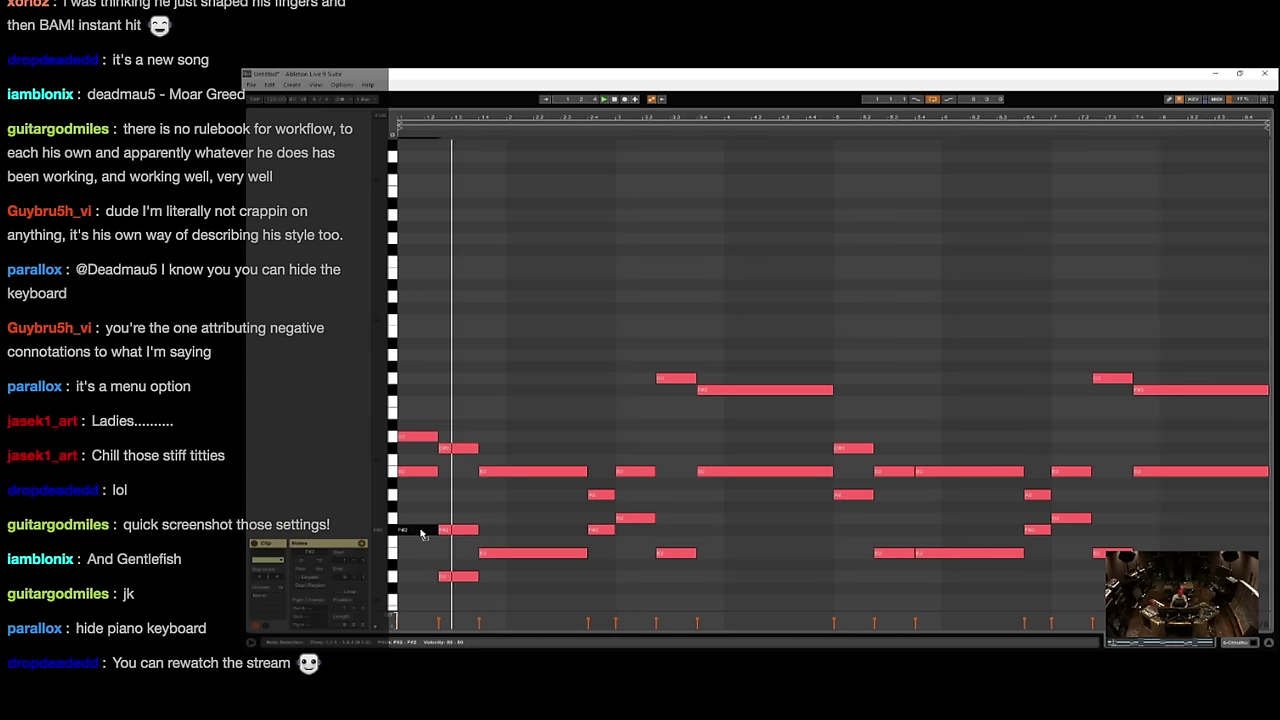
key("space")
left_click_drag(500, 553, 500, 533)
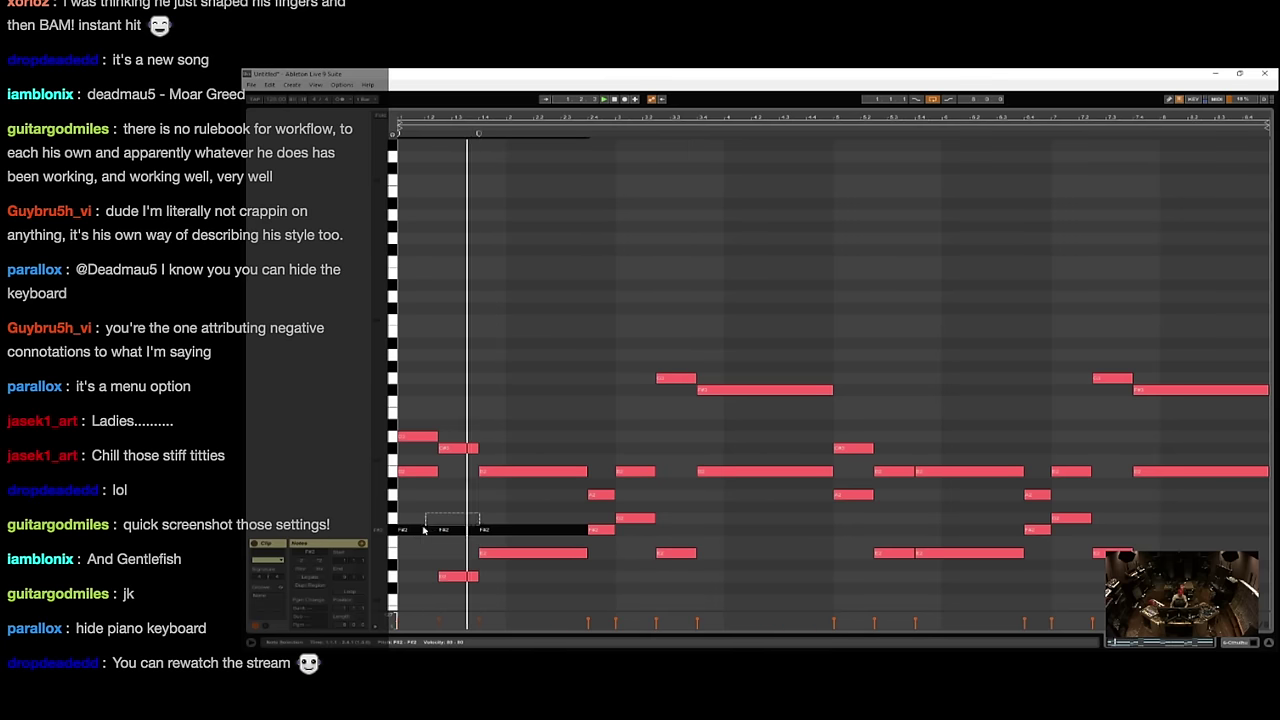
left_click_drag(490, 522, 400, 536)
scroll(470, 518, "down", 2)
key("space")
- Raise the added F#2 in the third chord to G2 and play it back
left_click(509, 473)
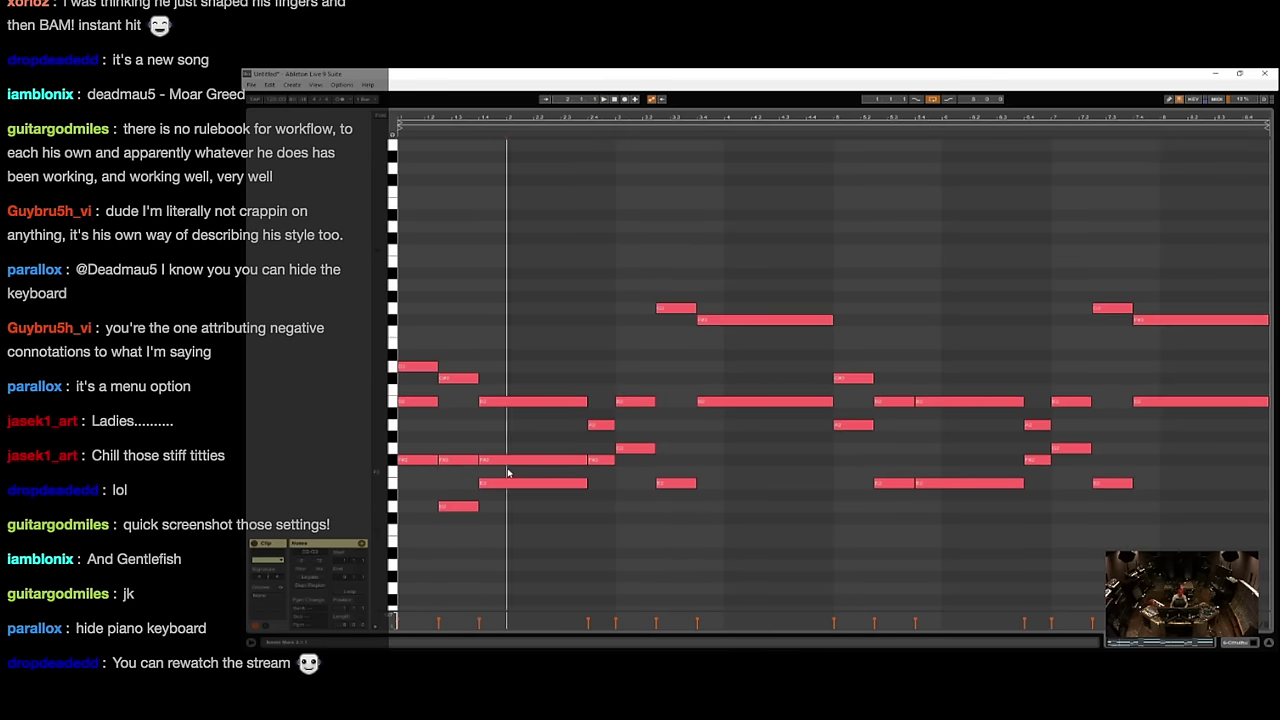
left_click(512, 463)
key("Up")
key("space")
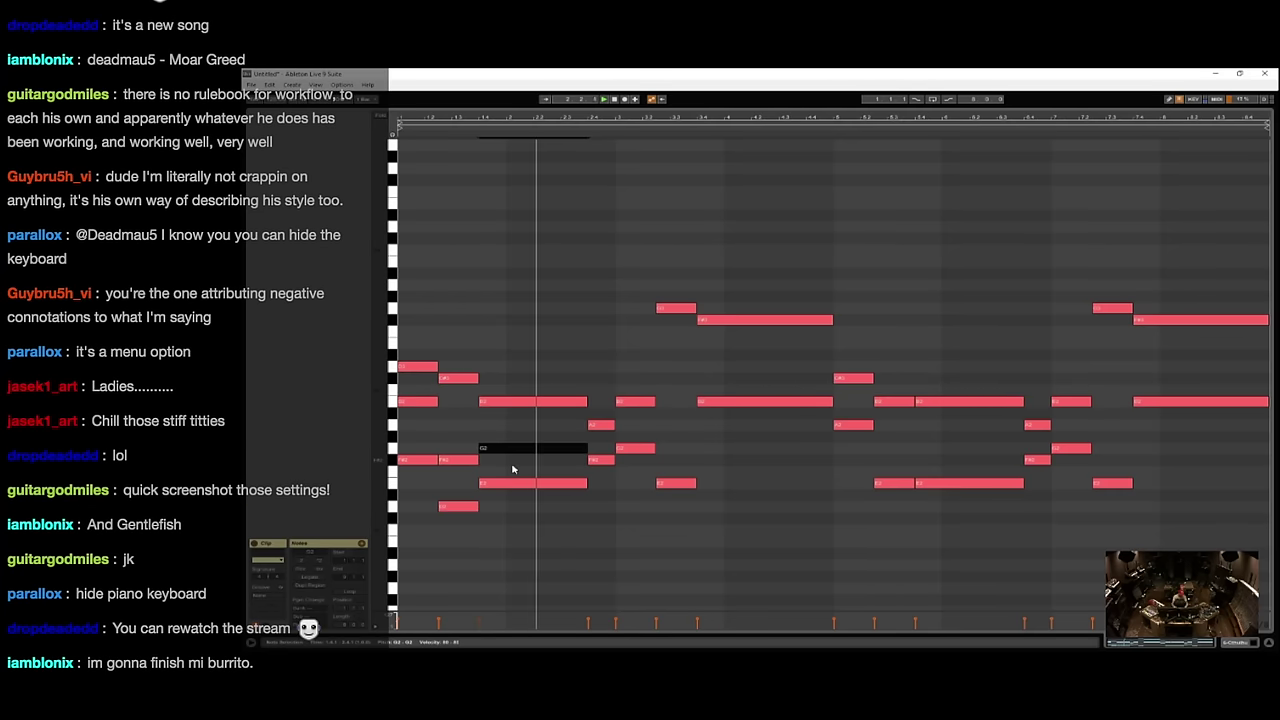
- Copy the fourth chord's A2 up to A3 and play the clip from there
left_click(591, 437)
key("space")
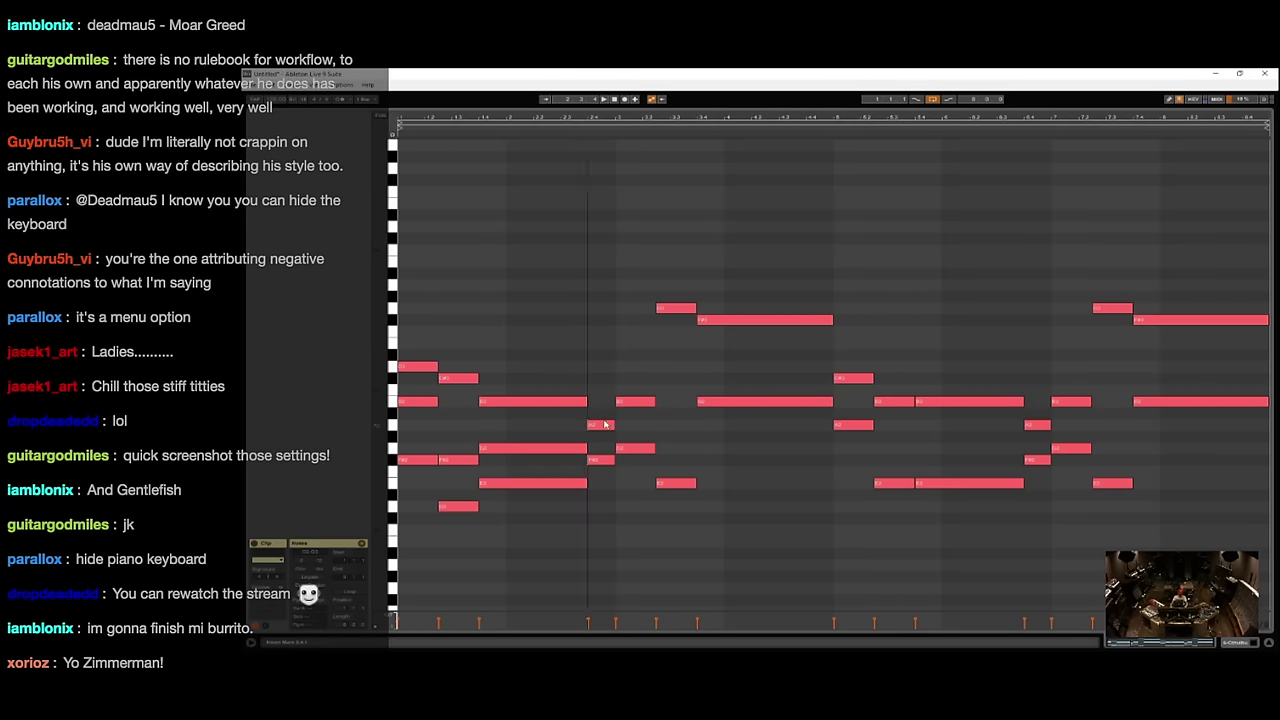
left_click_drag(604, 424, 614, 303)
key("space")
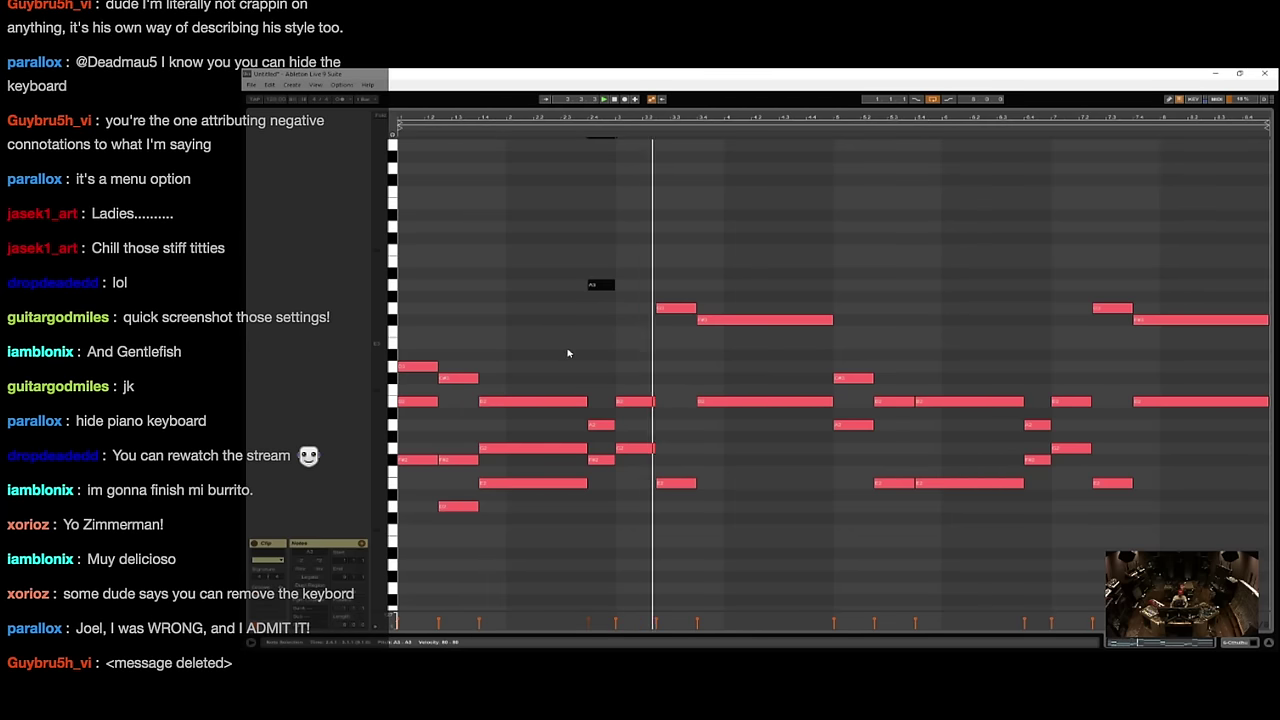
- Add a D3 note to the fifth and seventh chords and return to the arrangement
left_click_drag(635, 401, 712, 368)
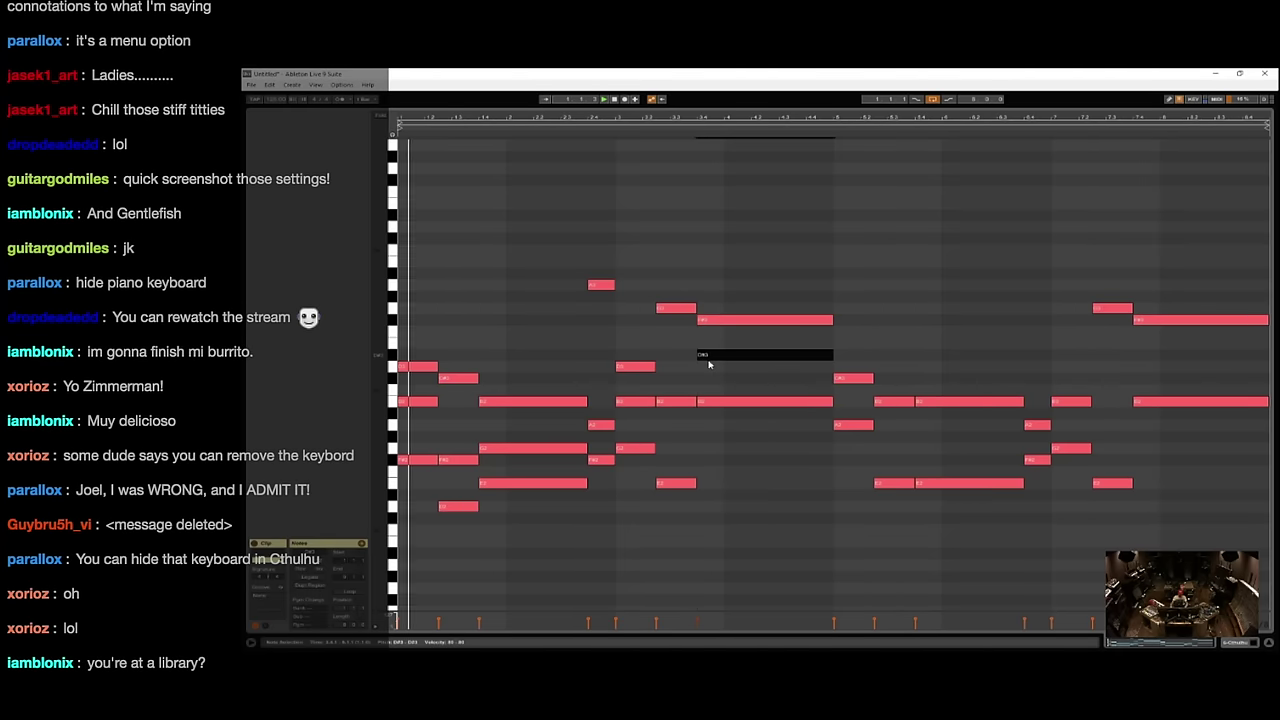
left_click(1237, 643)
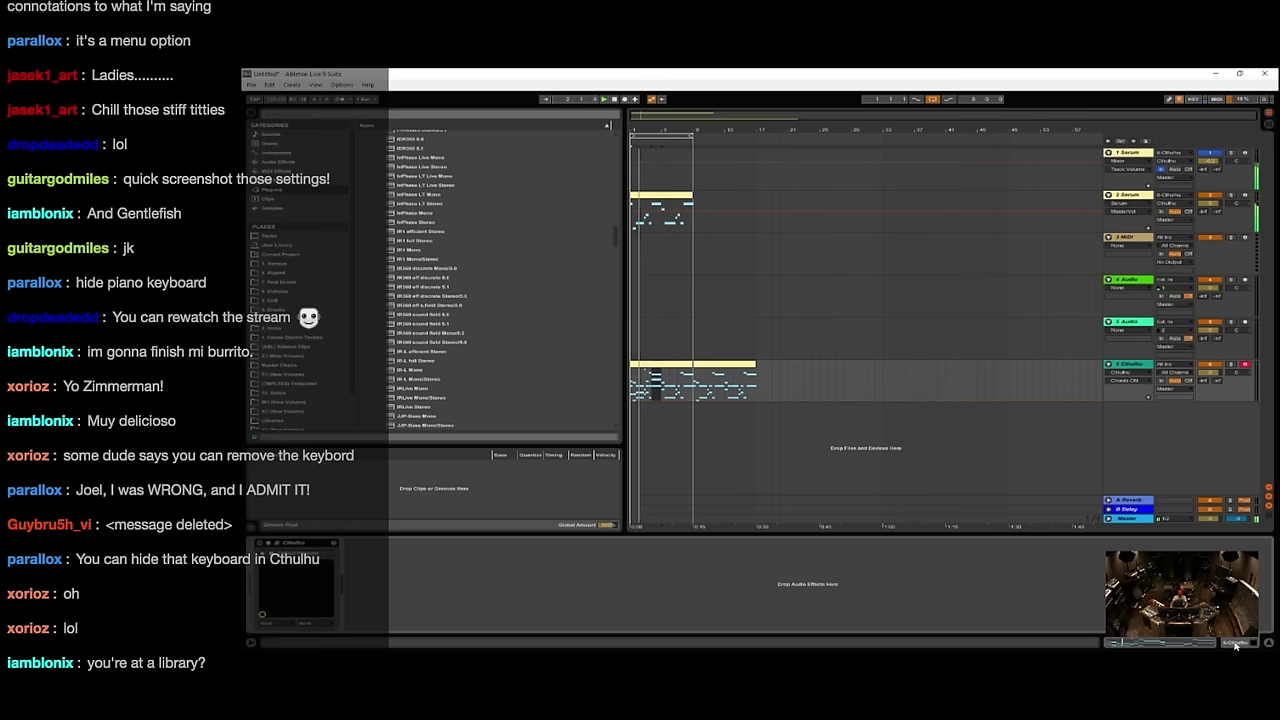
- Open Serum on the first track and adjust its filter cutoff and the track's volume while the progression plays
left_click(1128, 153)
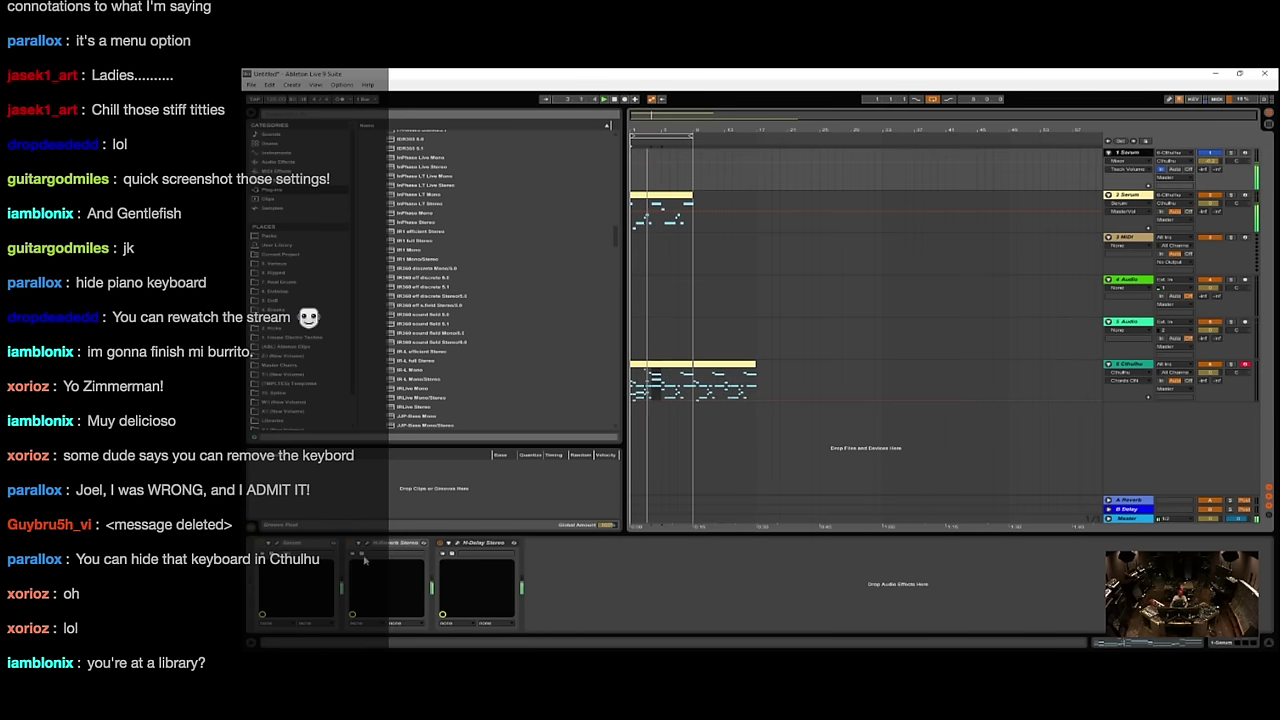
left_click(278, 543)
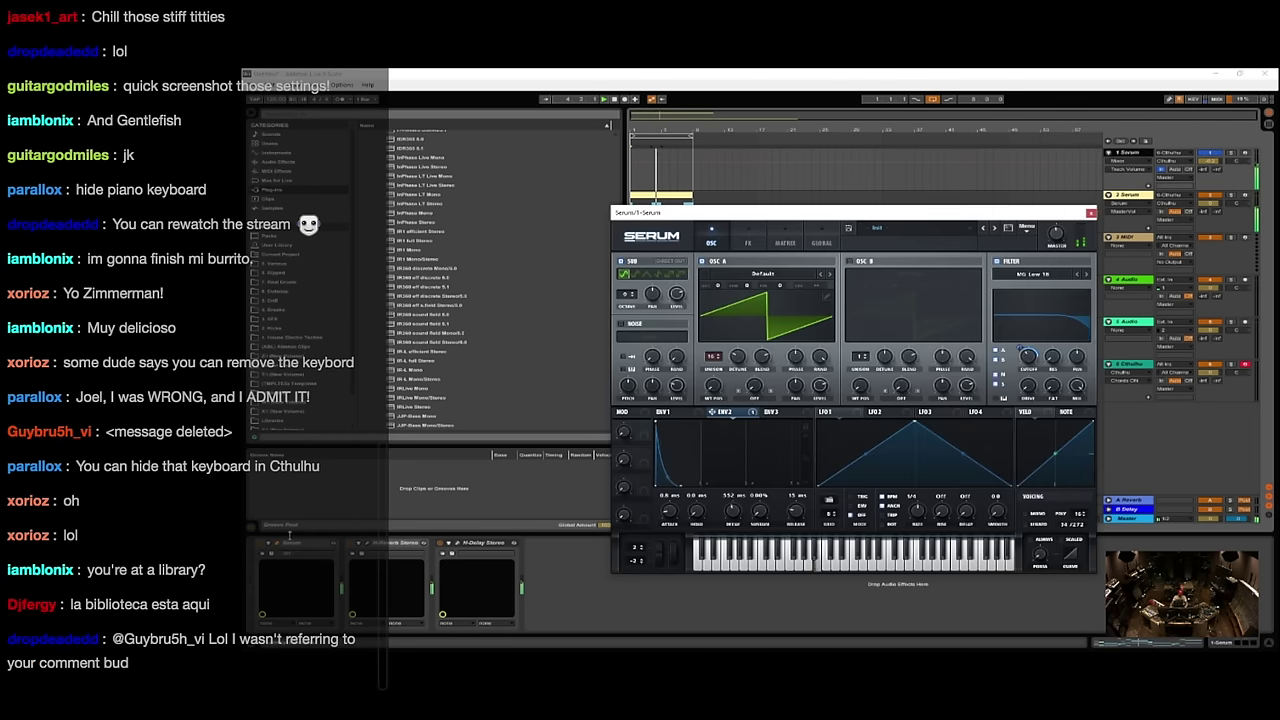
left_click(1027, 356)
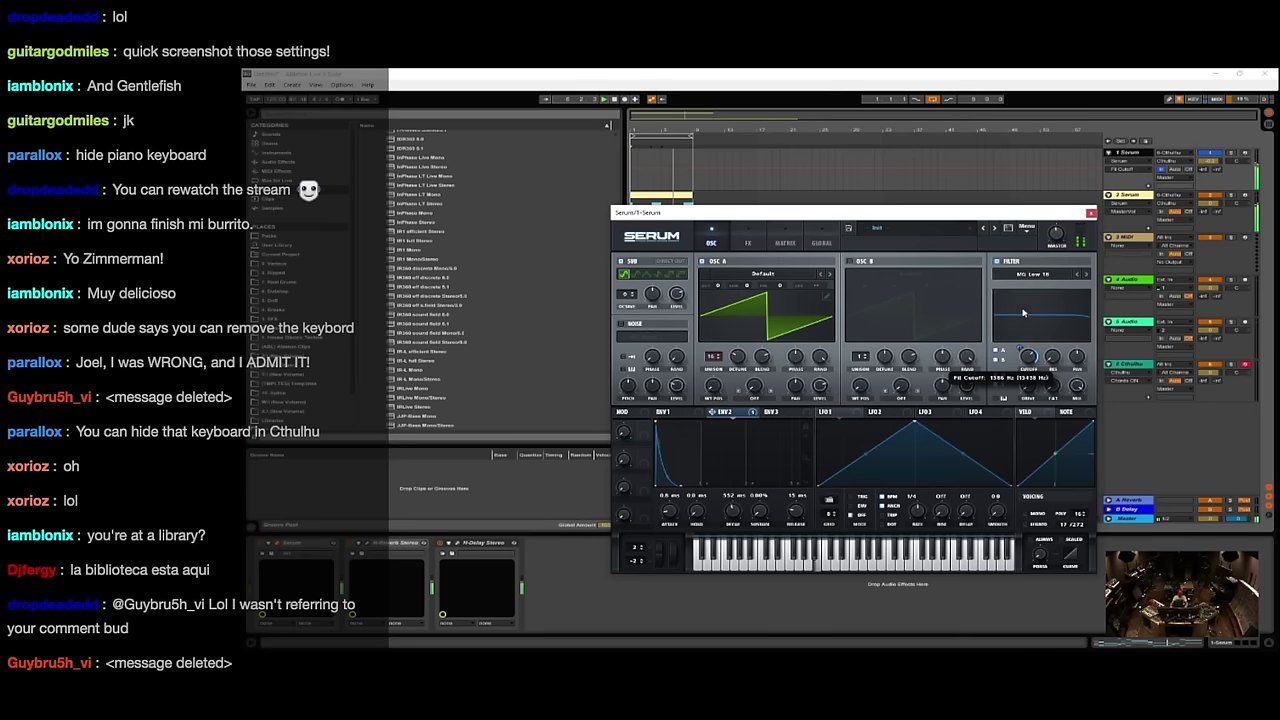
left_click(1209, 161)
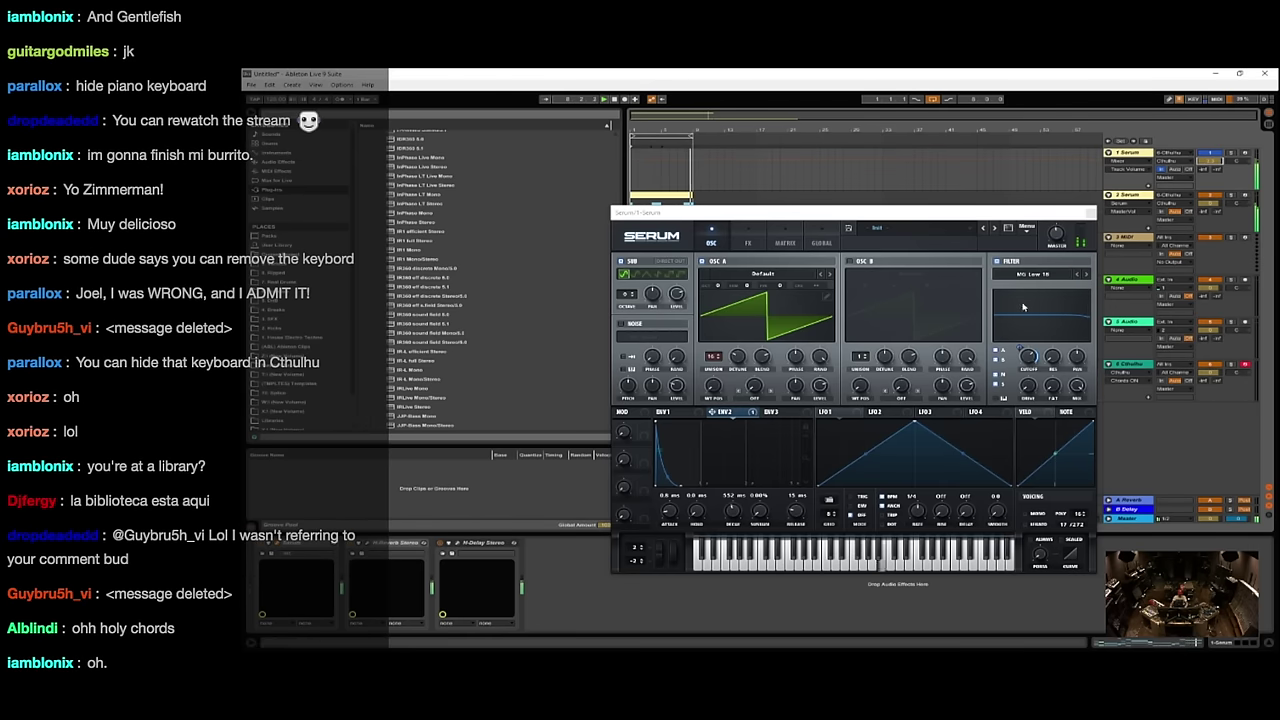
left_click(1028, 358)
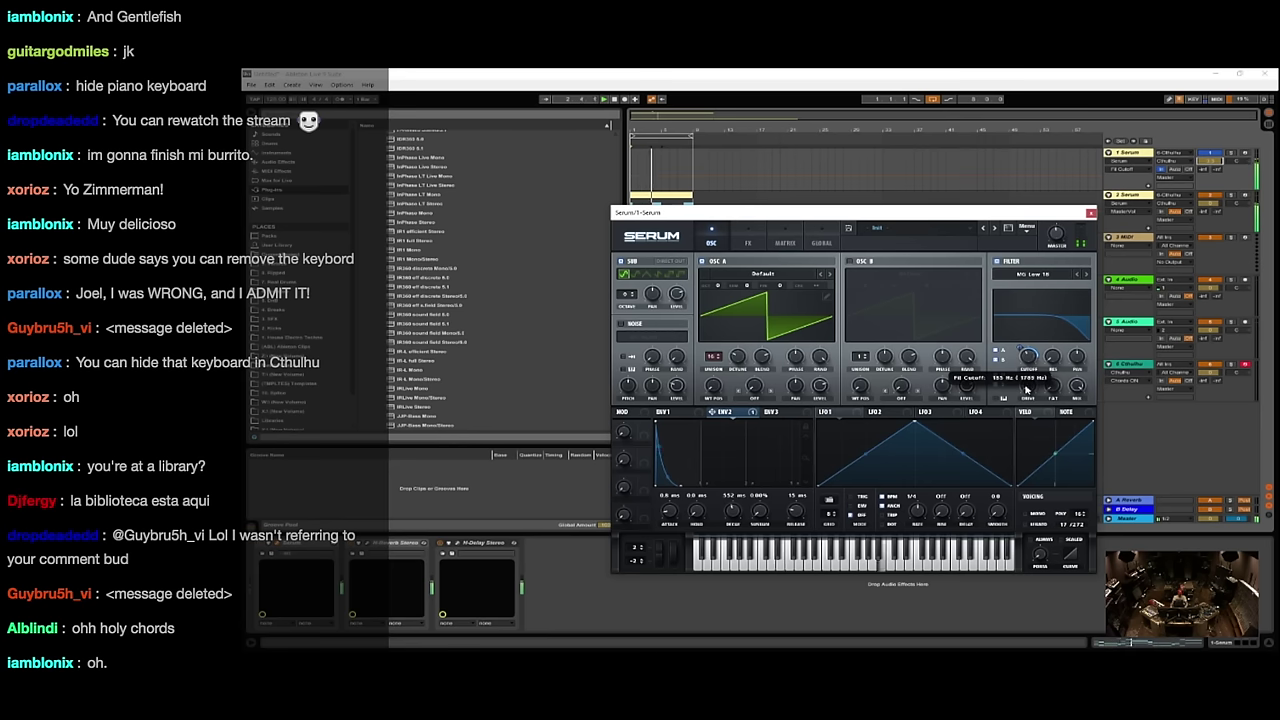
key("space")
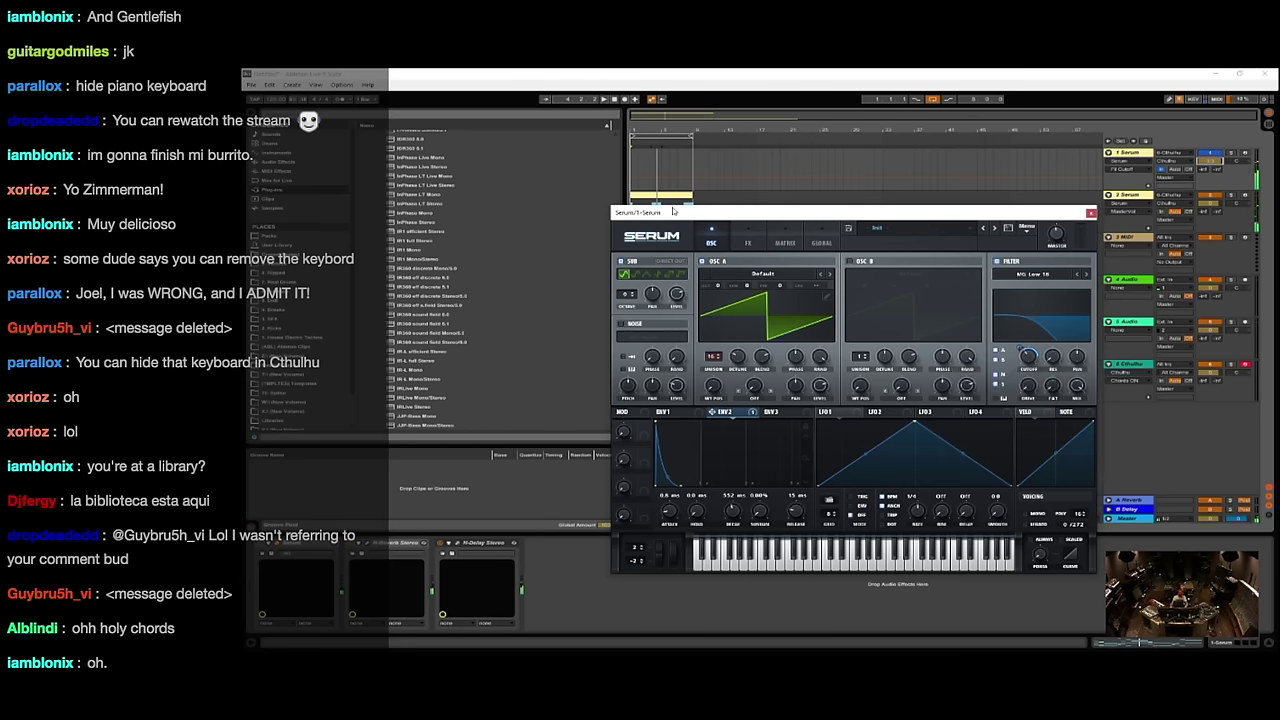
- Reopen the Cthulhu chord clip, play it back, close the Serum window and return to the arrangement
left_click_drag(673, 211, 790, 277)
double_click(664, 368)
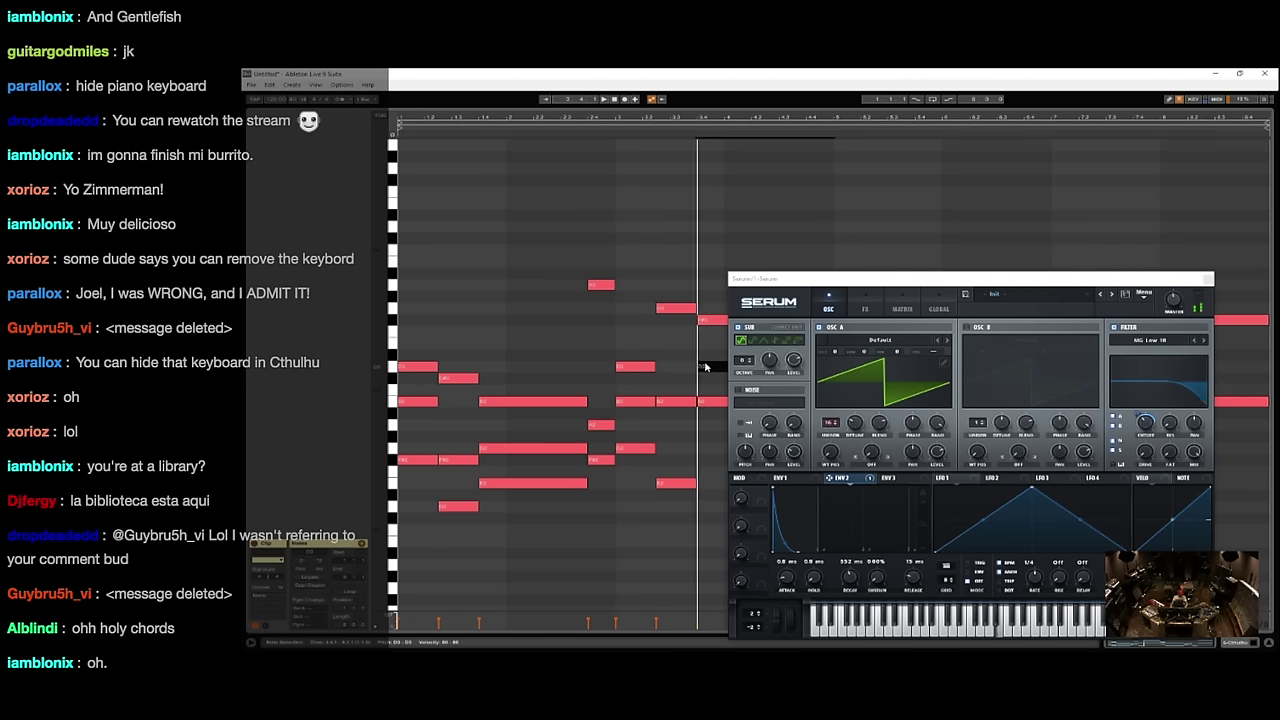
key("space")
left_click(1208, 279)
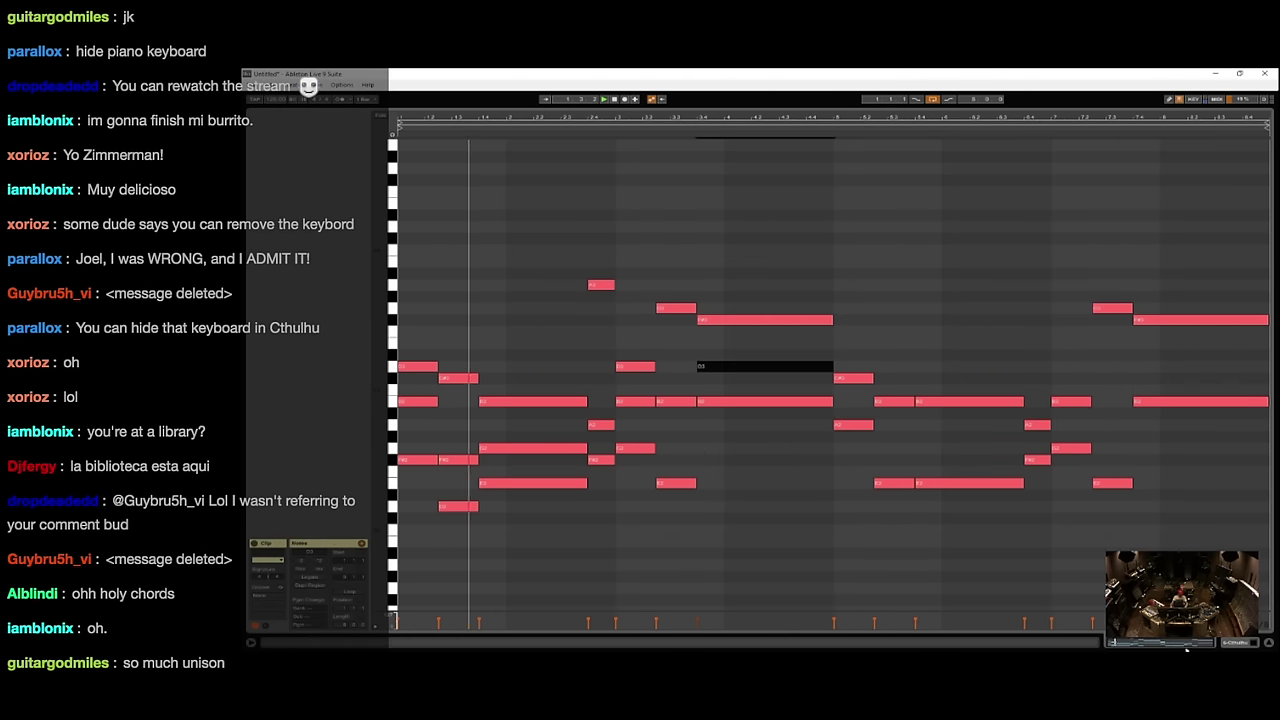
left_click(1225, 644)
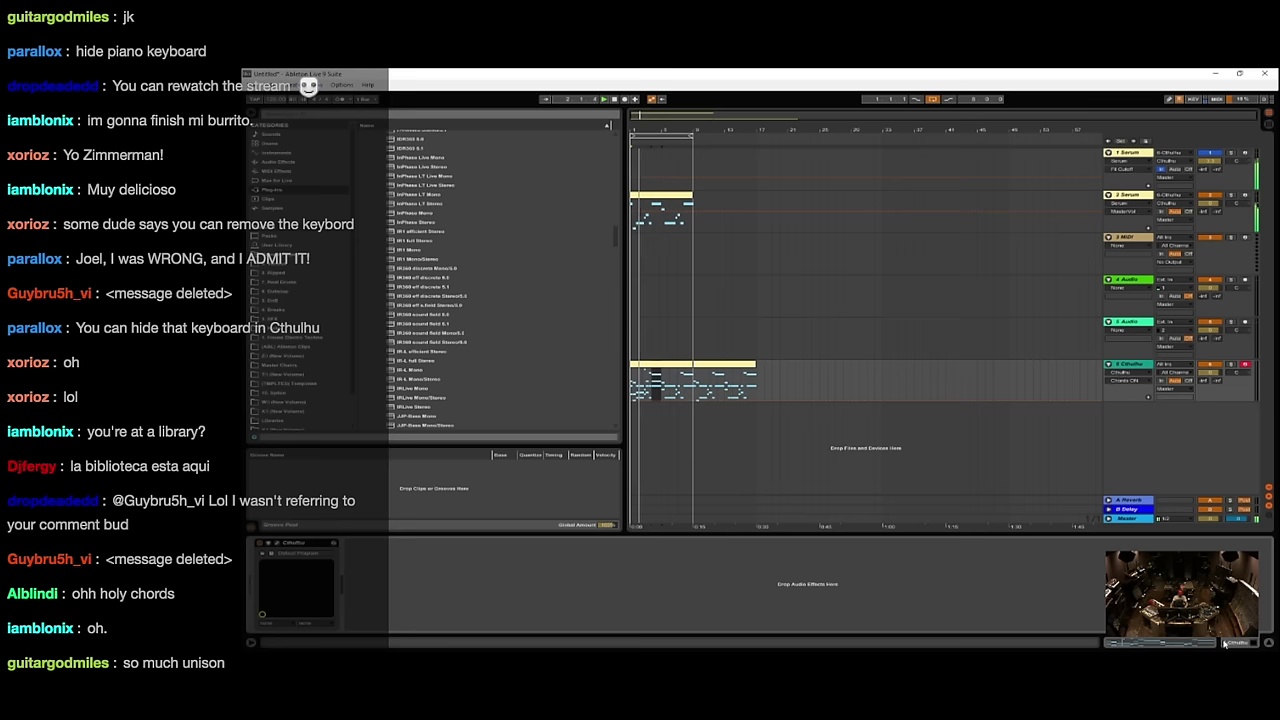
- Lower the fifth step of Cthulhu's arpeggiator note pattern to the second step's level, view the Gate page and close the plugin
left_click(278, 542)
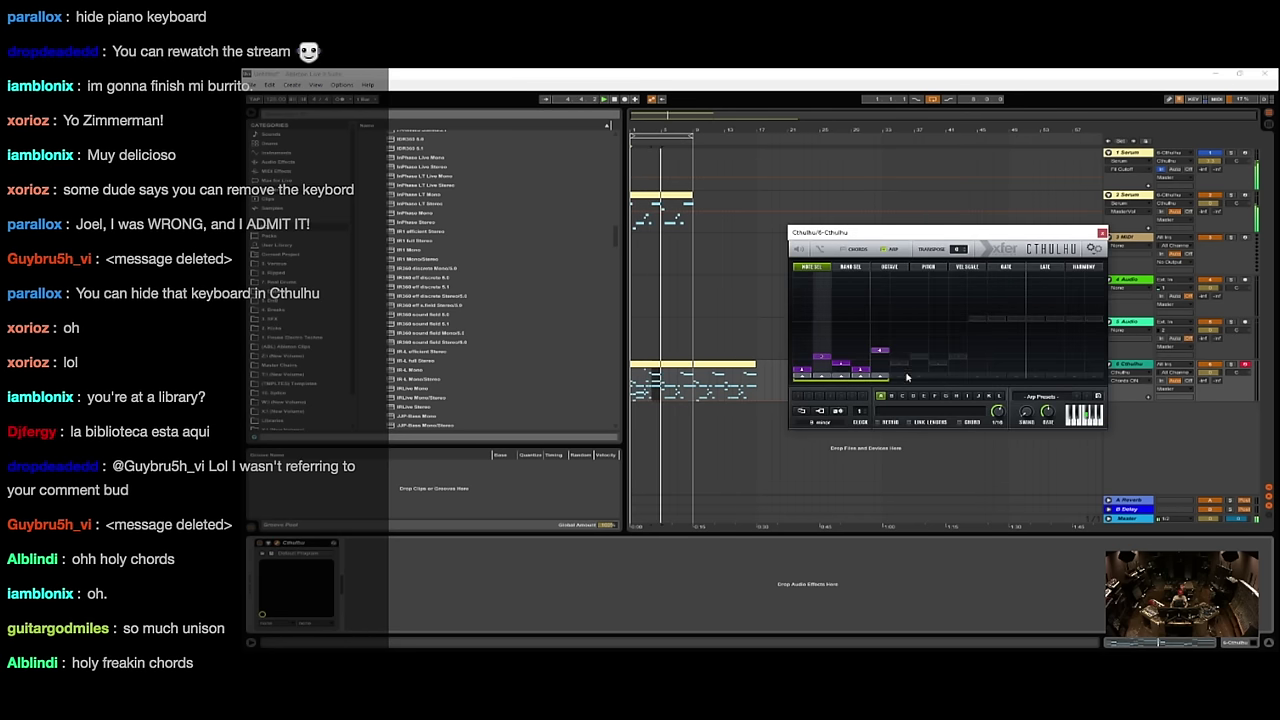
left_click(880, 358)
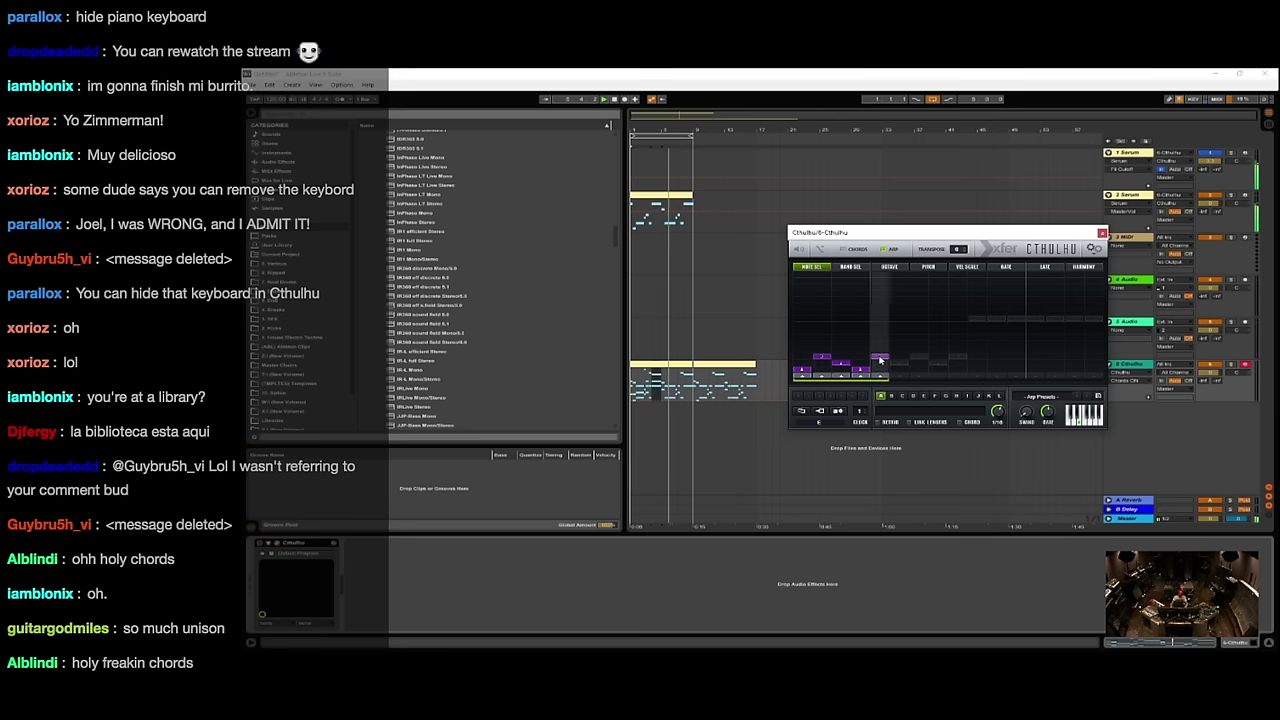
left_click(880, 364)
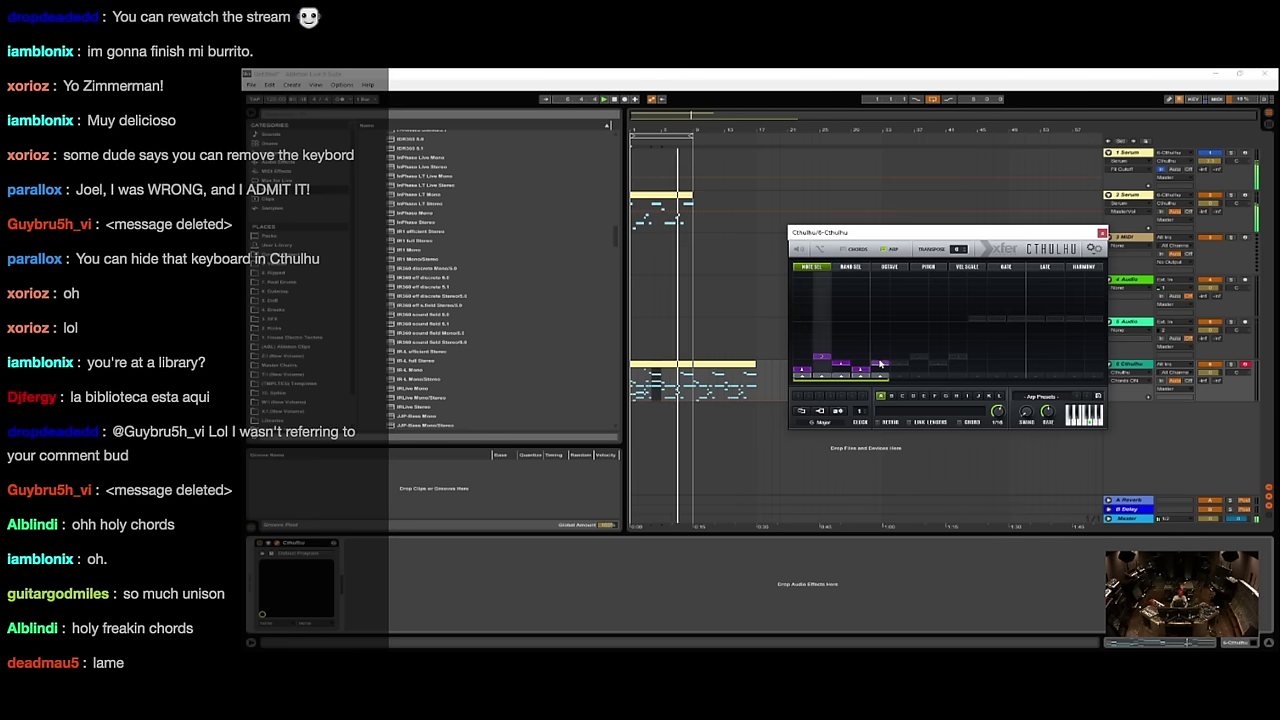
left_click(881, 361)
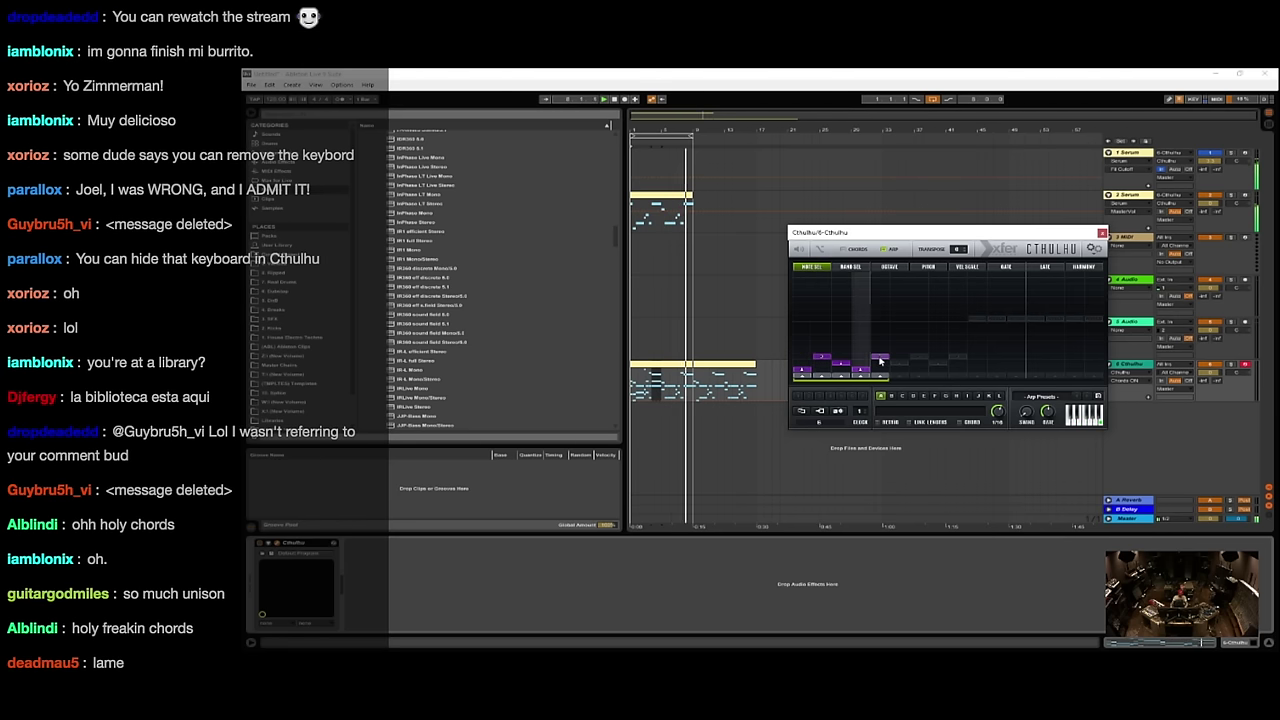
left_click(1008, 268)
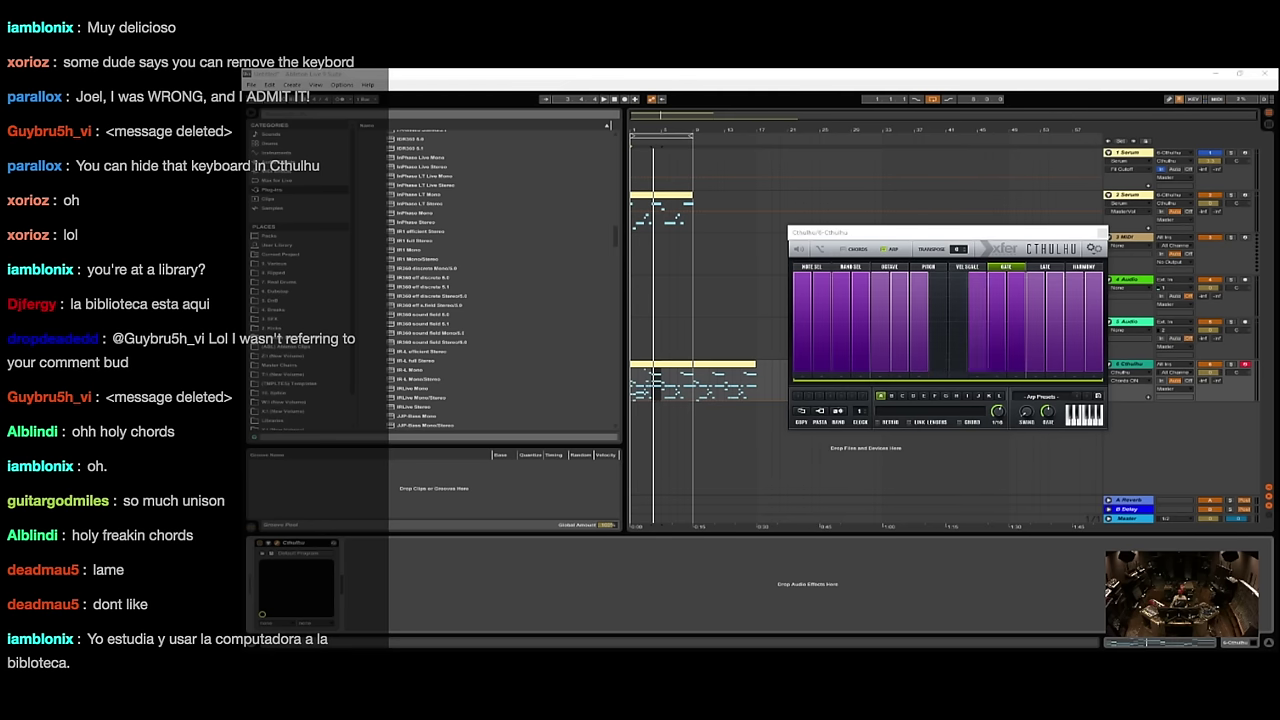
left_click(1102, 235)
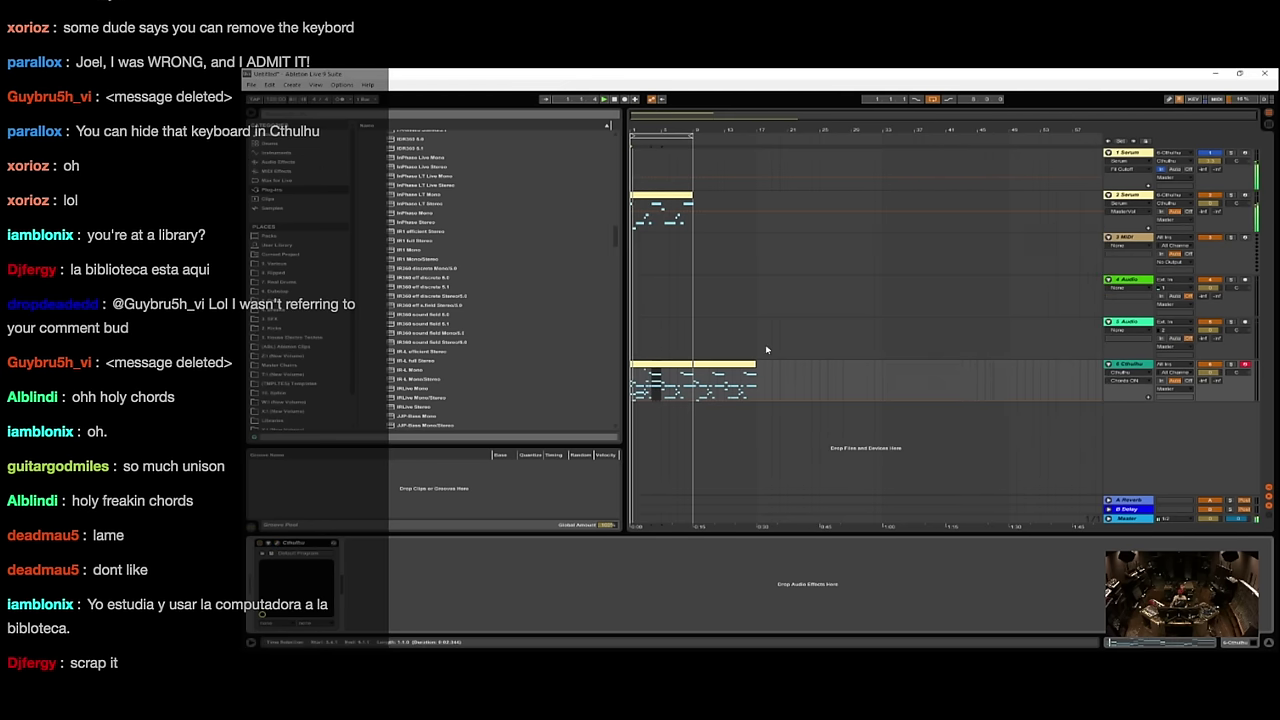
- Loop only the fourth and fifth chords of the Cthulhu clip and return to the arrangement
double_click(674, 369)
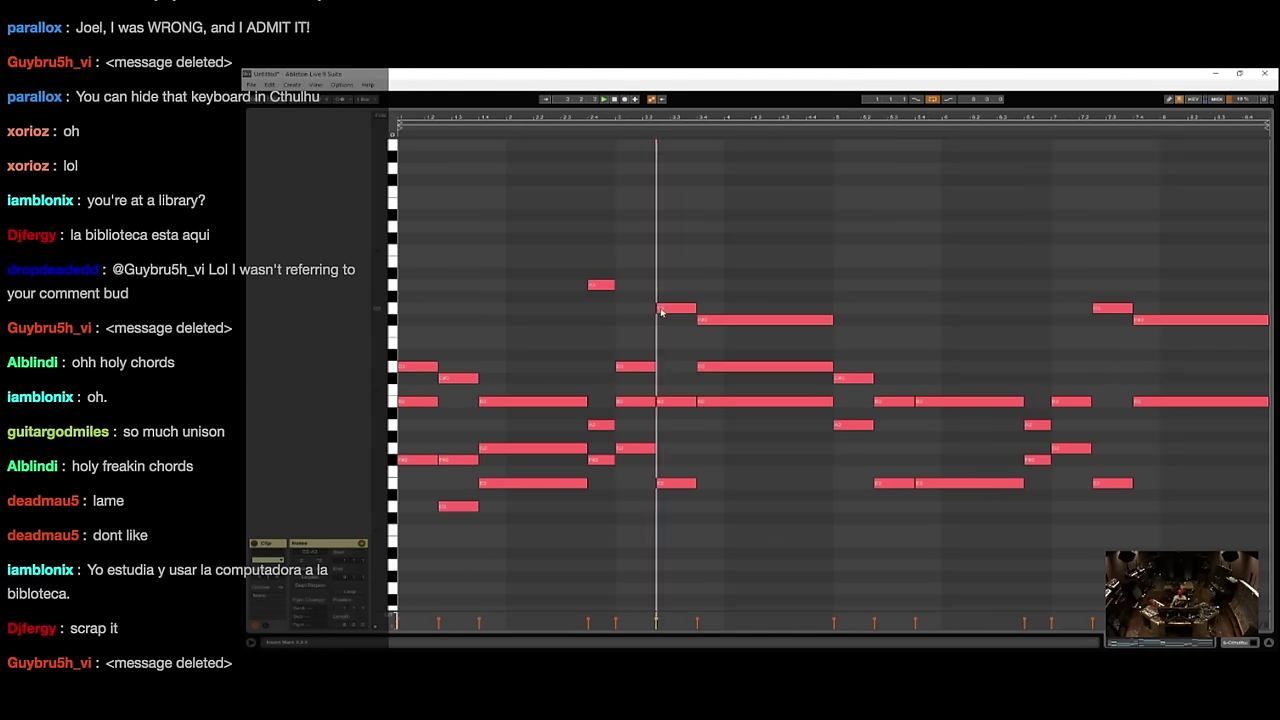
left_click(586, 353)
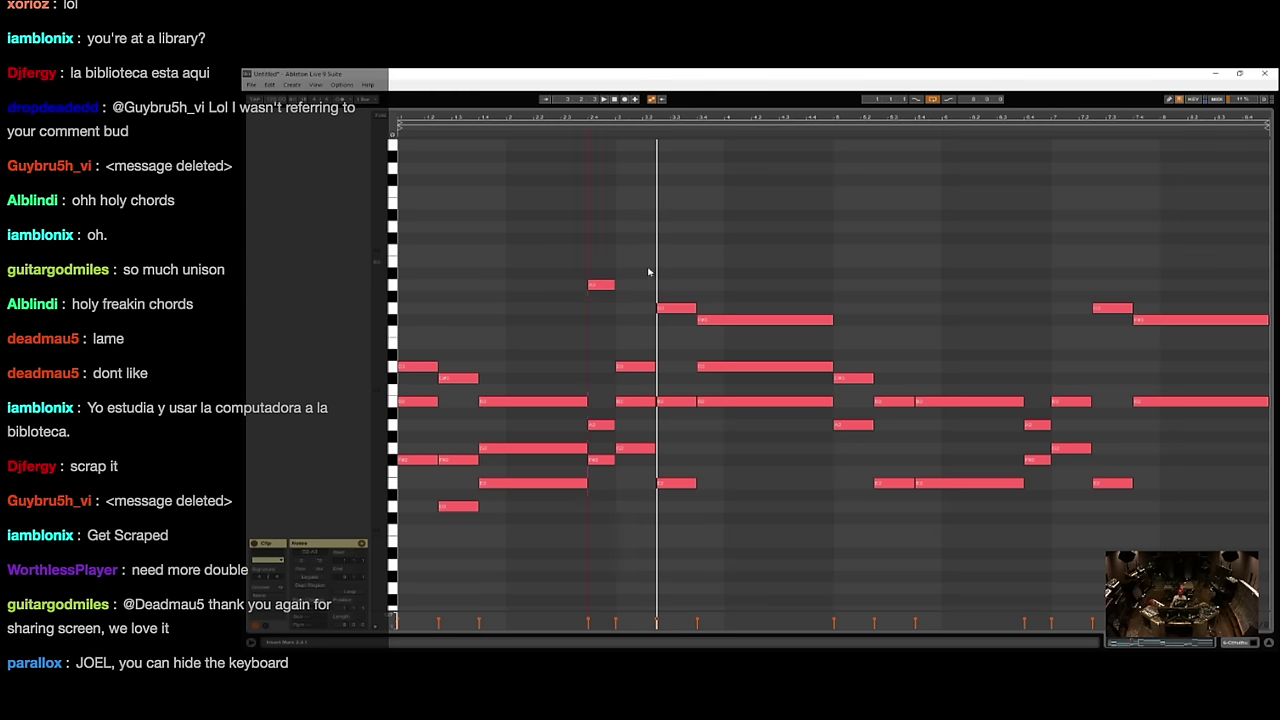
mouse_move(648, 272)
left_mouse_down()
mouse_move(603, 372)
mouse_move(595, 470)
mouse_move(626, 271)
left_mouse_up()
key("ctrl+l")
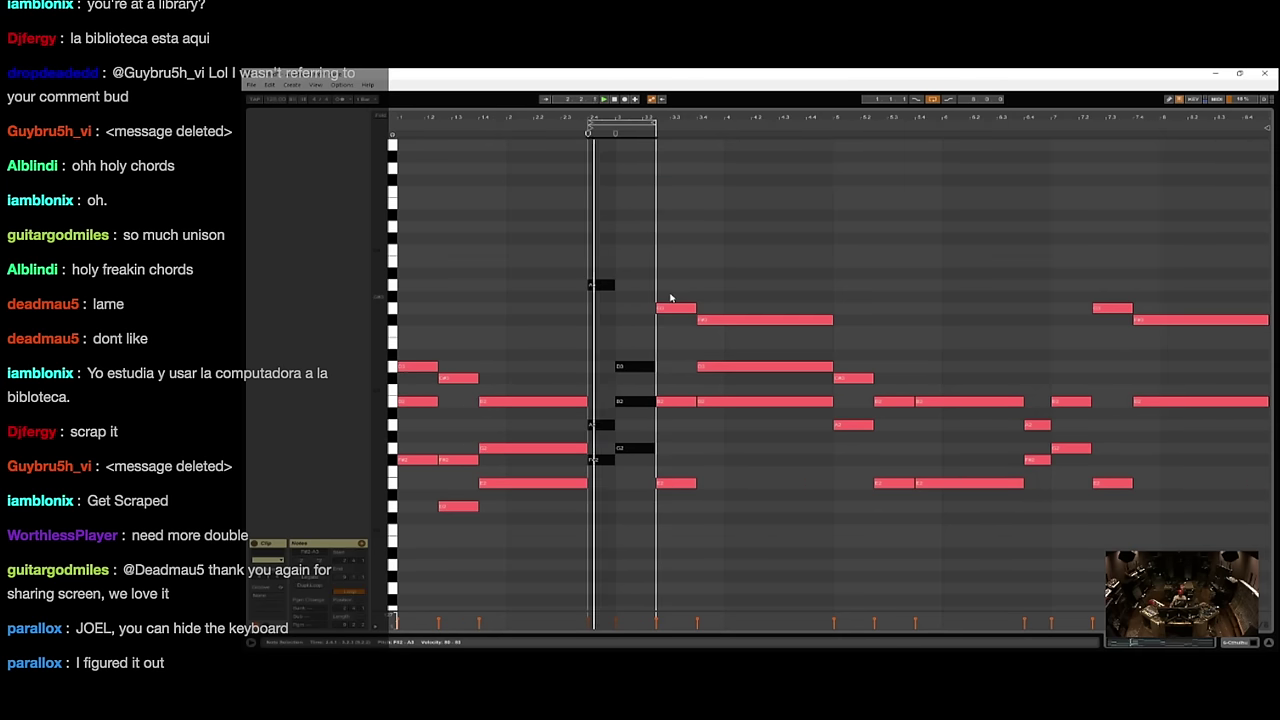
key("shift+Tab")
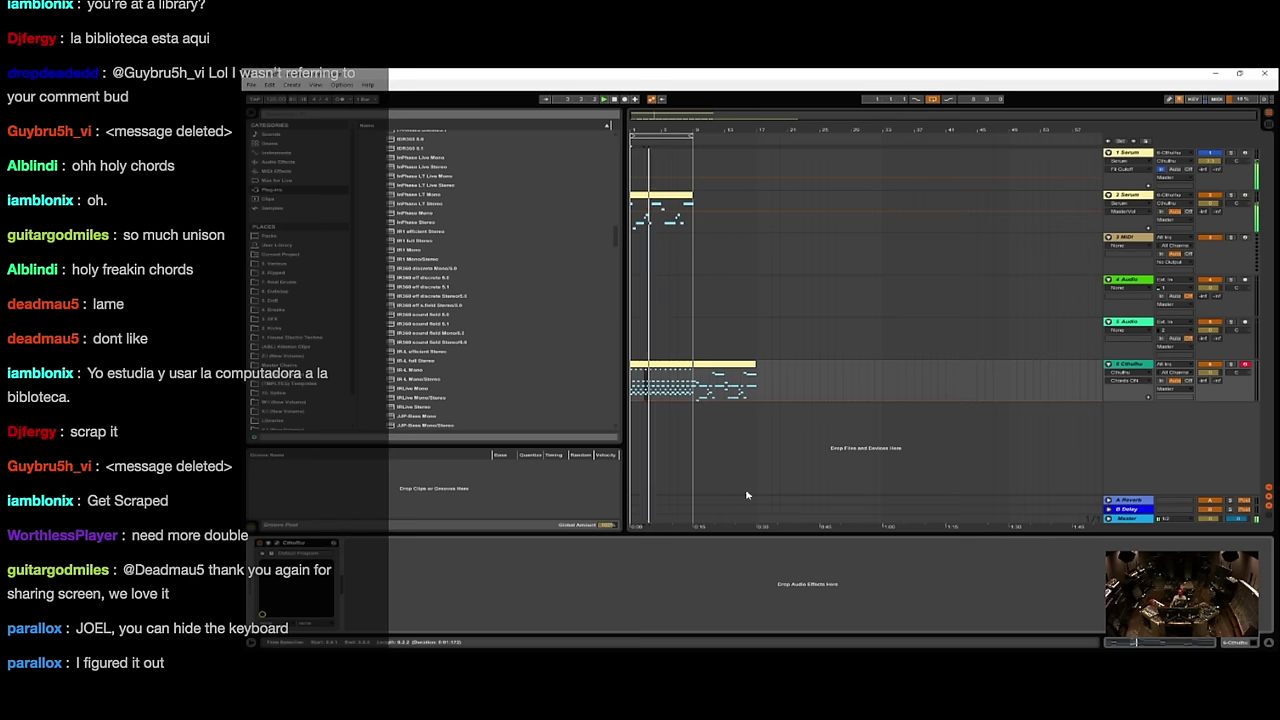
- Toggle the Cthulhu track's activator and mute the second Serum track
left_click(1209, 367)
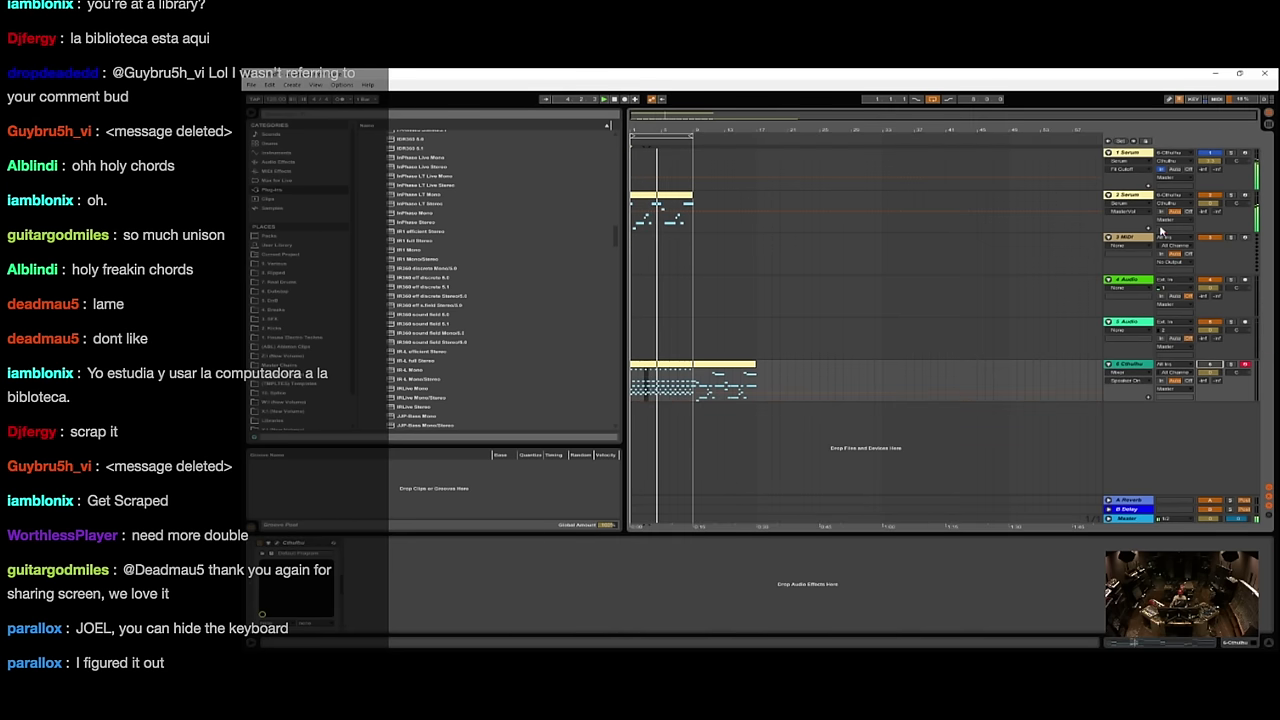
left_click(1207, 195)
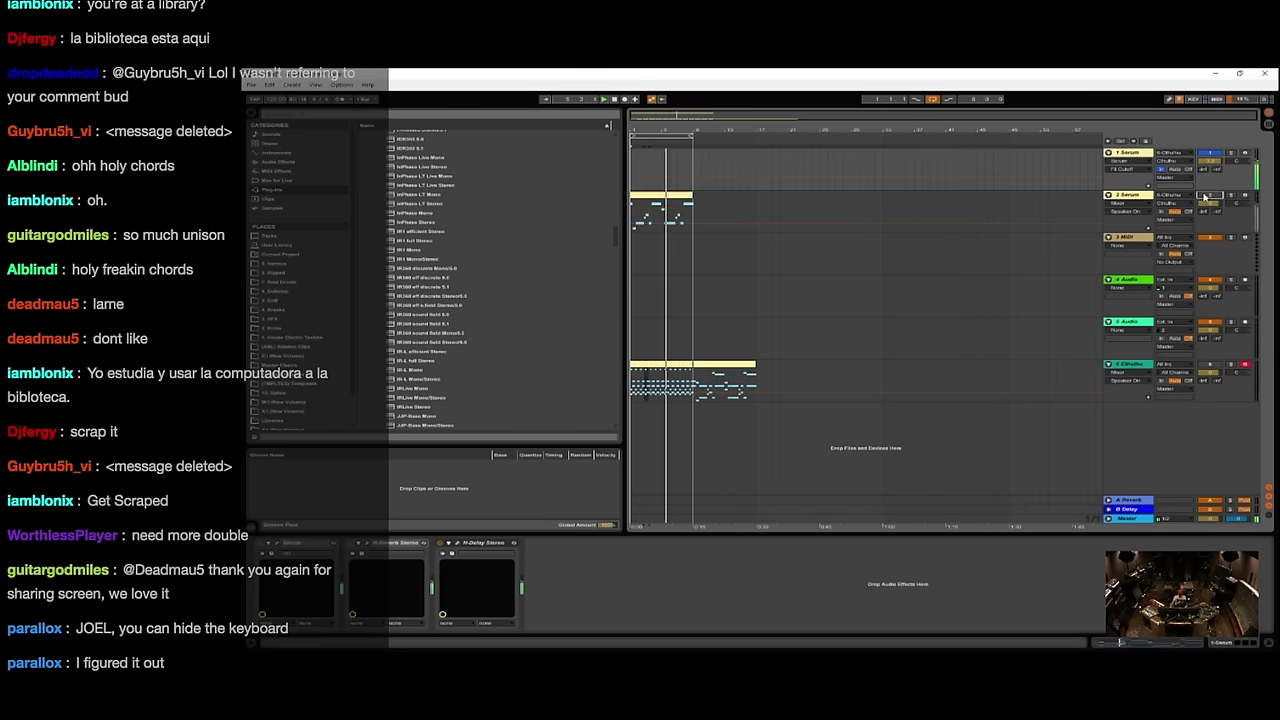
- Clear the old bass notes from the second Serum track, leaving an empty eight-bar clip
double_click(658, 196)
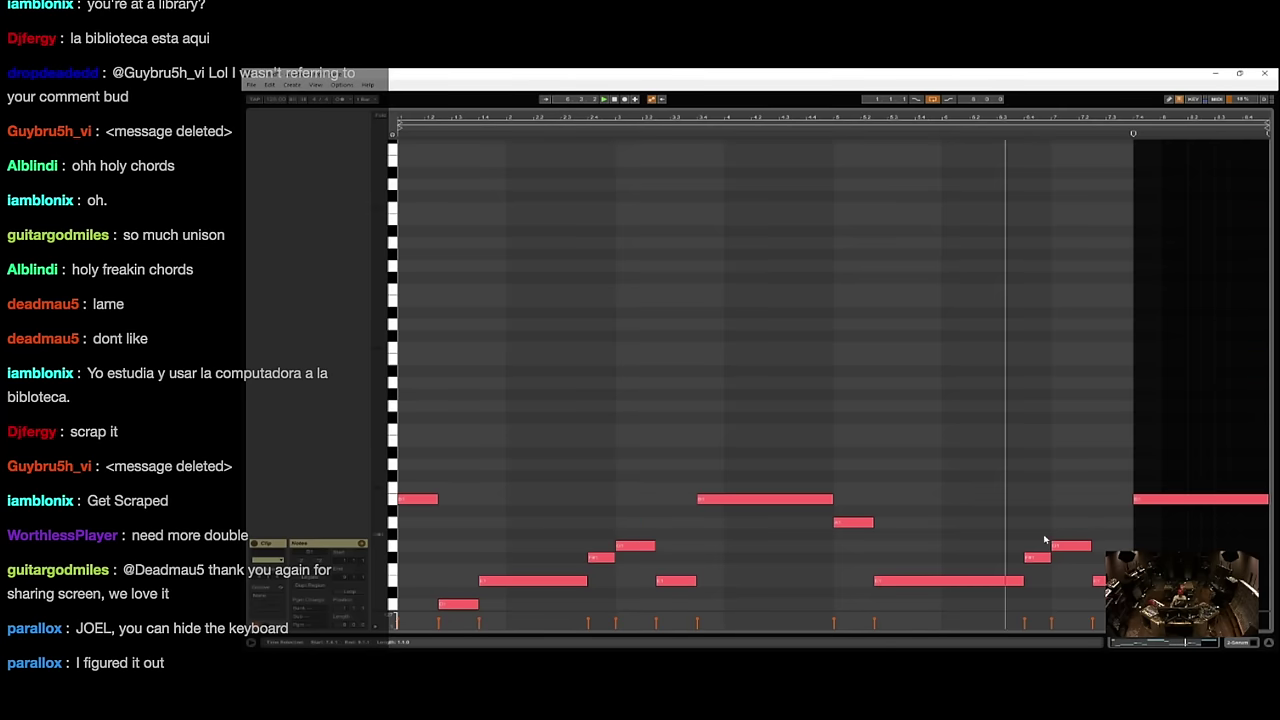
left_click(1234, 645)
double_click(658, 220)
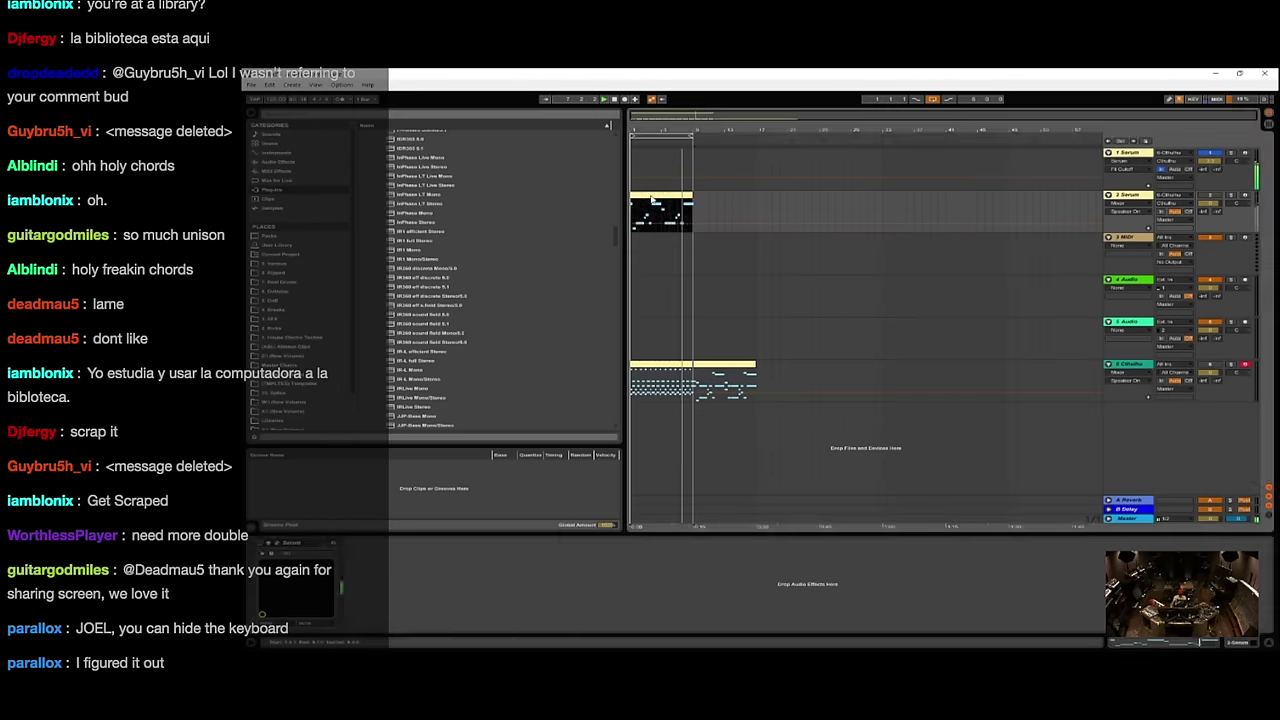
left_click_drag(306, 642, 308, 640)
key("Delete")
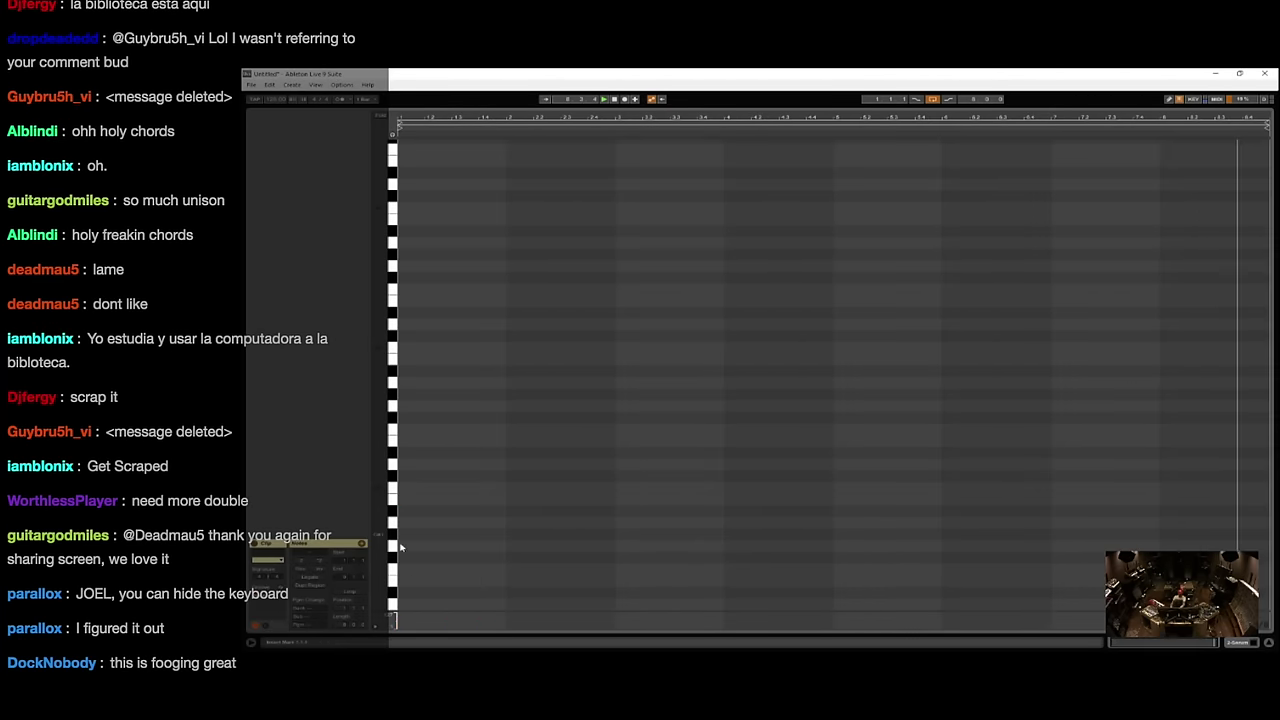
- Draw an F1 bass note from the clip's start to 2.4 and check it against the arrangement
double_click(403, 569)
left_click_drag(411, 569, 588, 570)
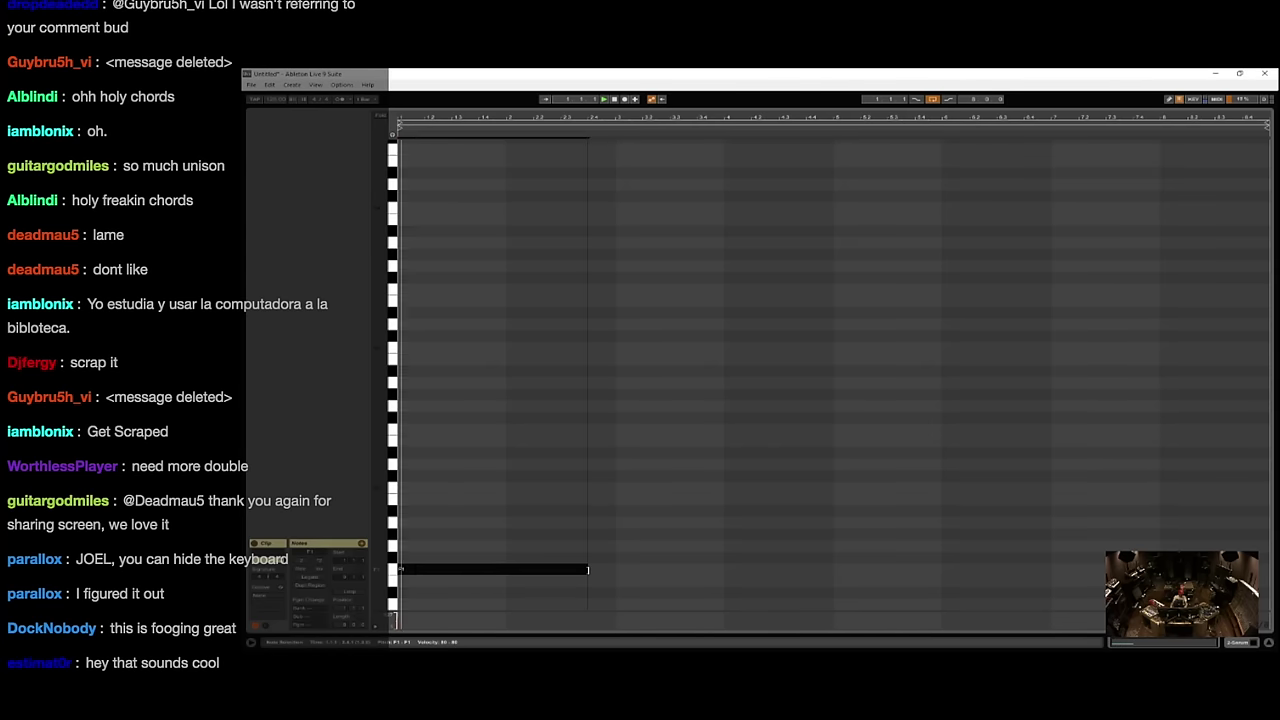
left_click(1245, 644)
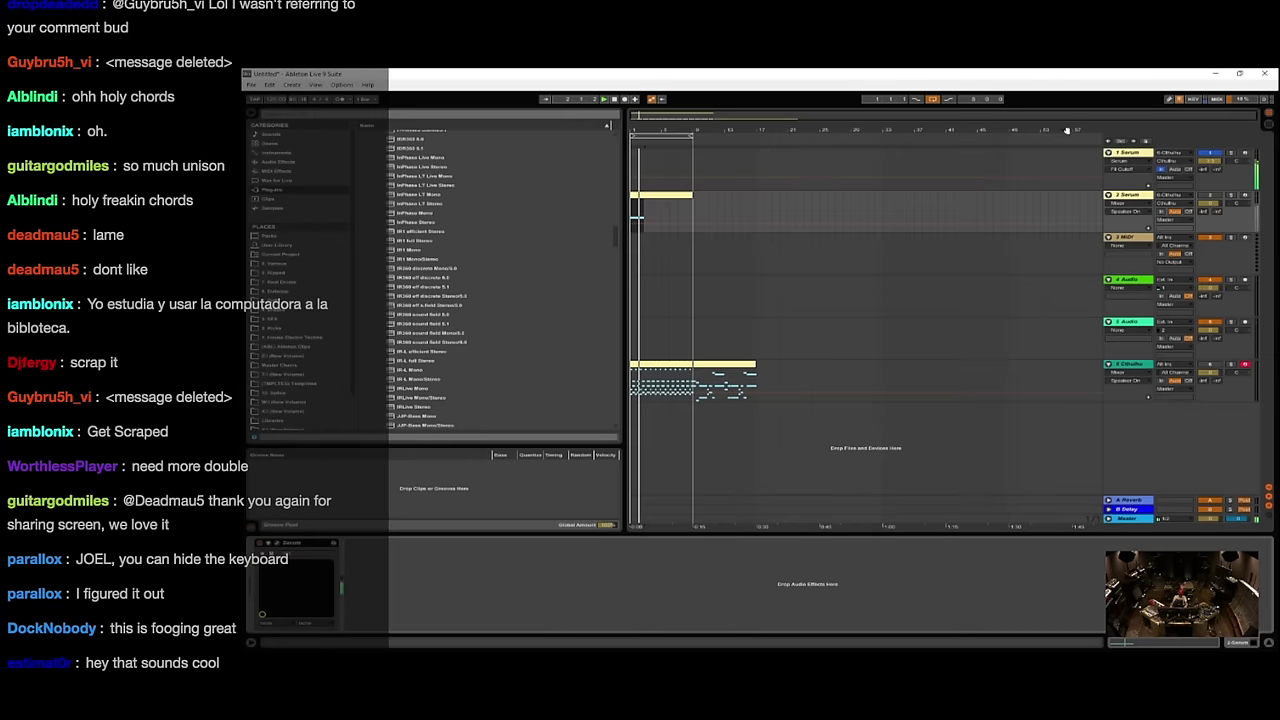
double_click(663, 197)
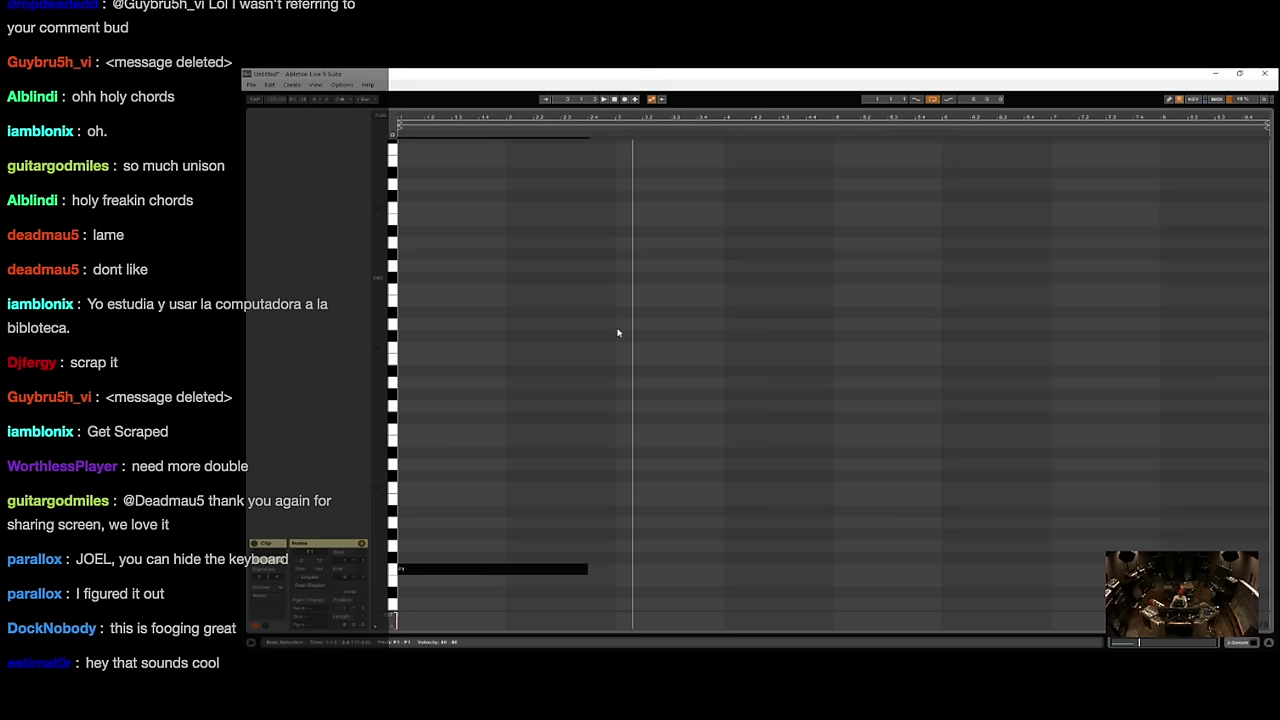
- Transpose the new bass note up to E2 while listening to it against the chords
mouse_move(500, 569)
left_mouse_down()
mouse_move(500, 591)
mouse_move(507, 579)
left_mouse_up()
key("shift+Up")
key("Up")
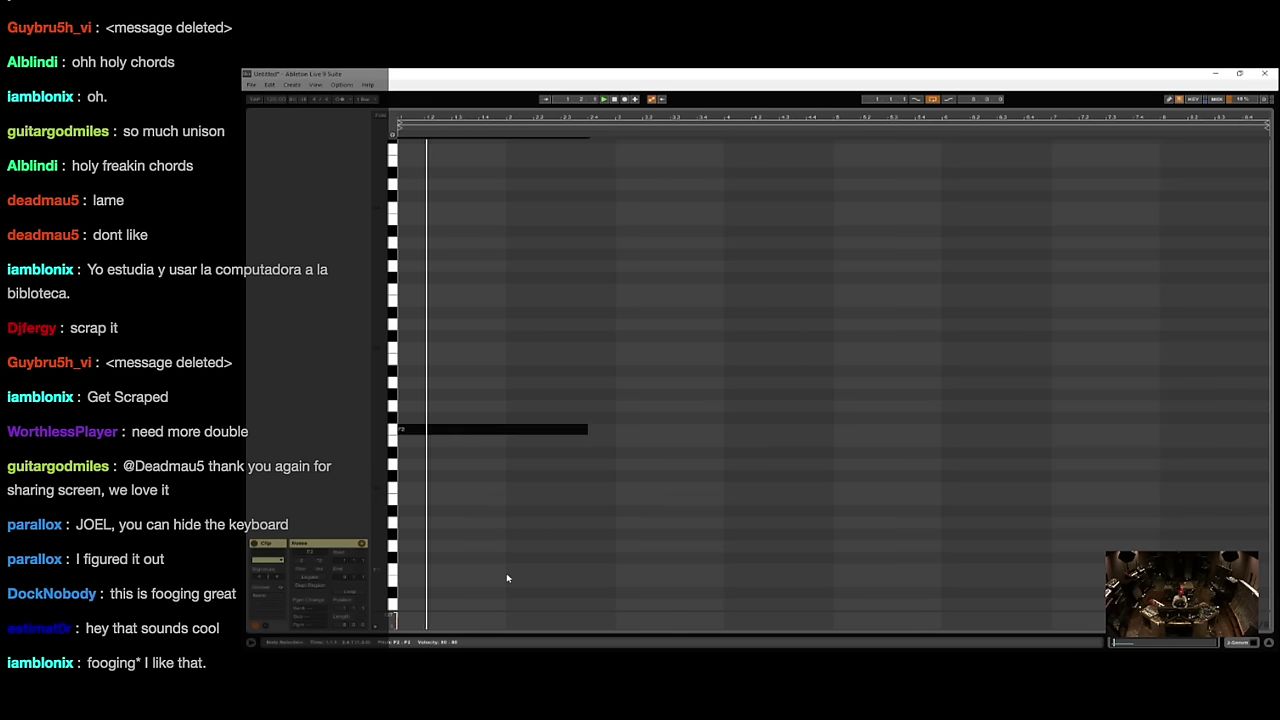
key("Down")
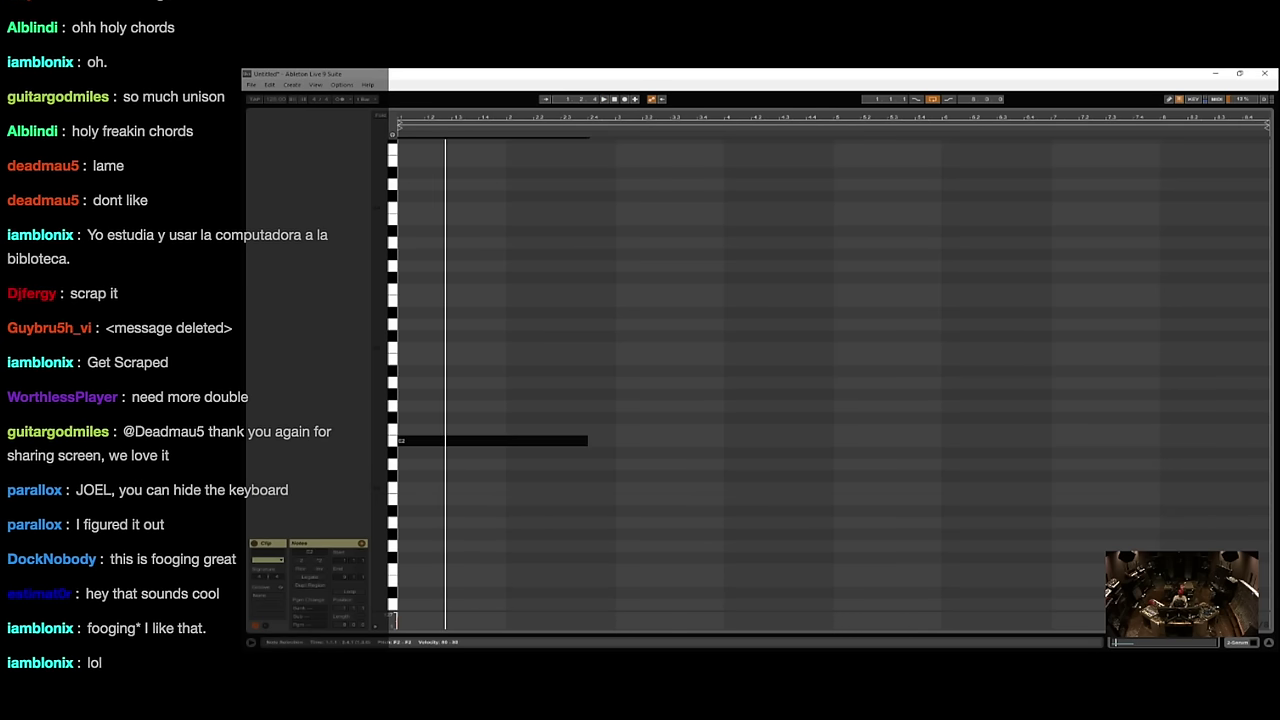
- Open Serum on the second track and adjust its filter cutoff
key("shift+Tab")
left_click(276, 545)
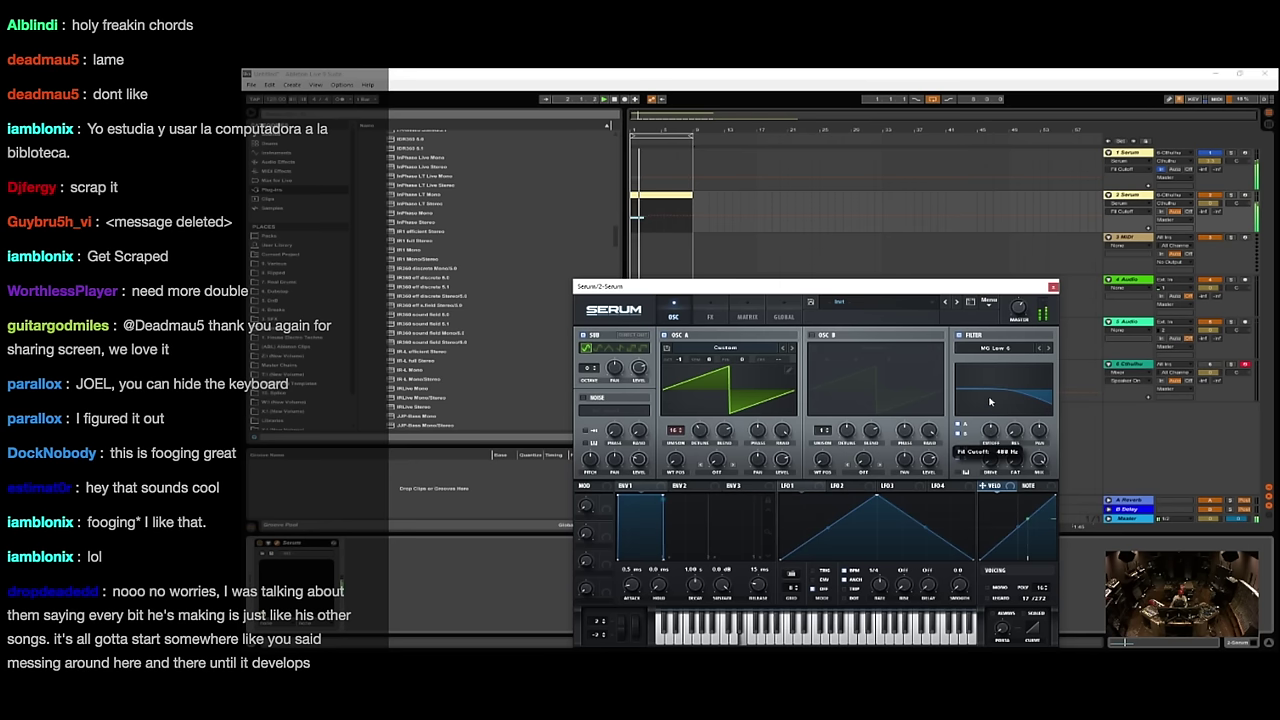
- Turn the bass note into a two-bar E1 and copy it along the clip as two-bar G1, B1 and A1 notes
double_click(662, 195)
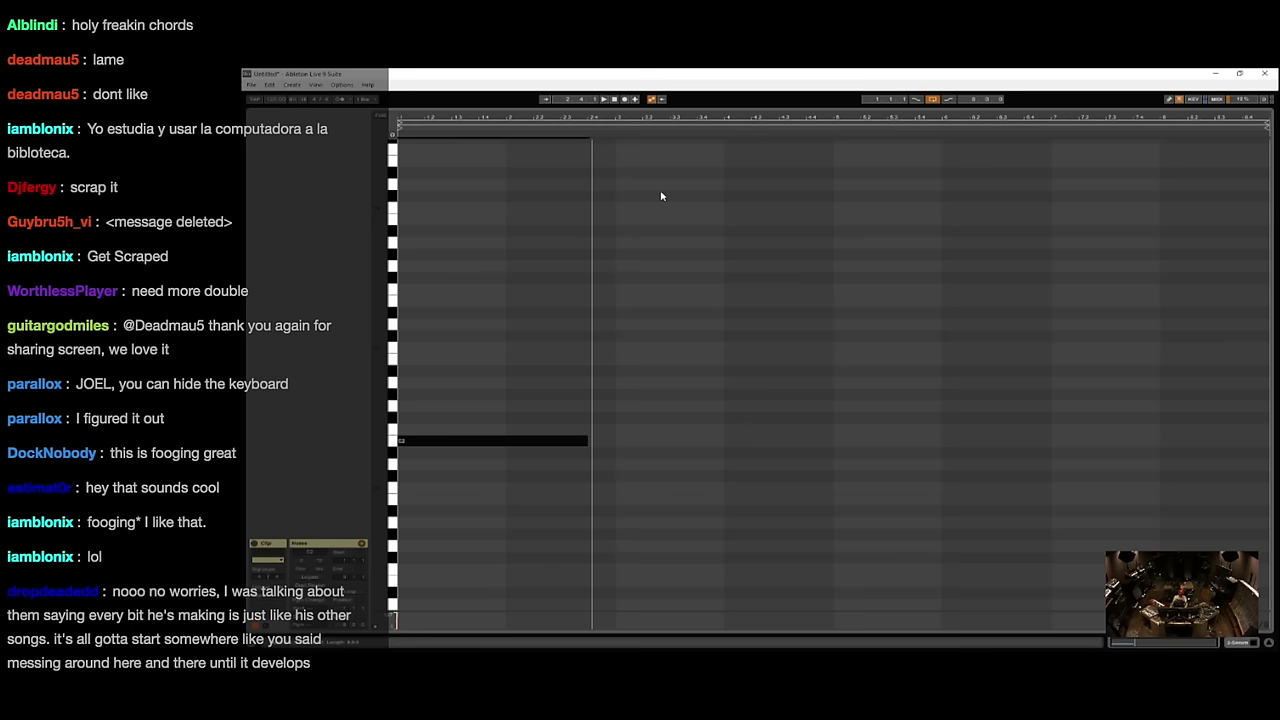
left_click_drag(514, 355, 808, 551)
key("shift+Down")
key("space")
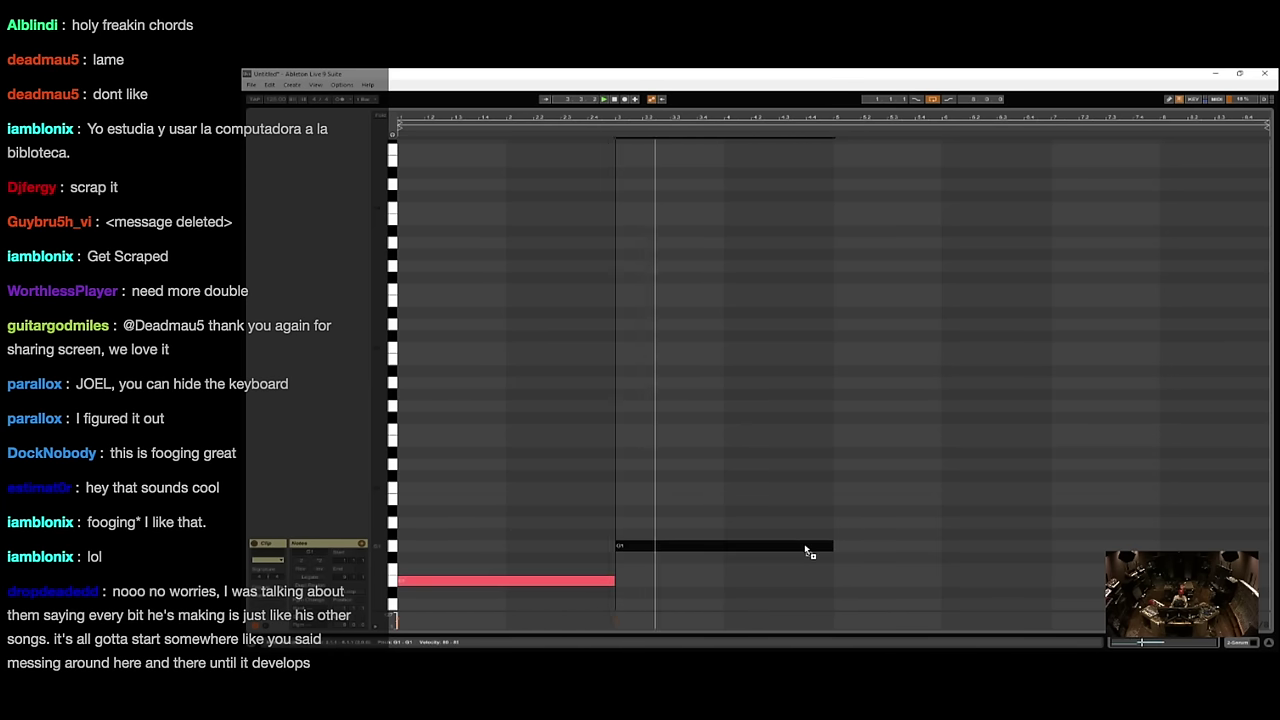
left_click_drag(651, 550, 1138, 531)
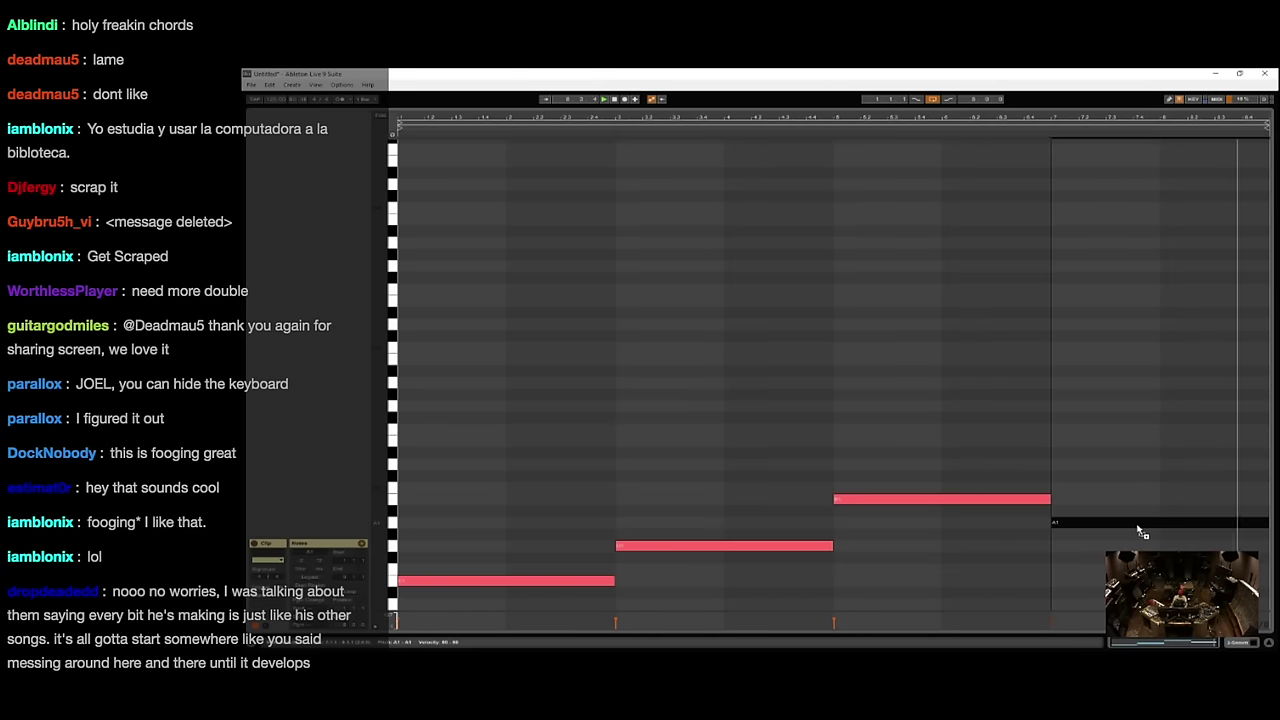
- Check the arrangement, return to the second Serum track's bass clip and try its third note at D1
left_click(1235, 645)
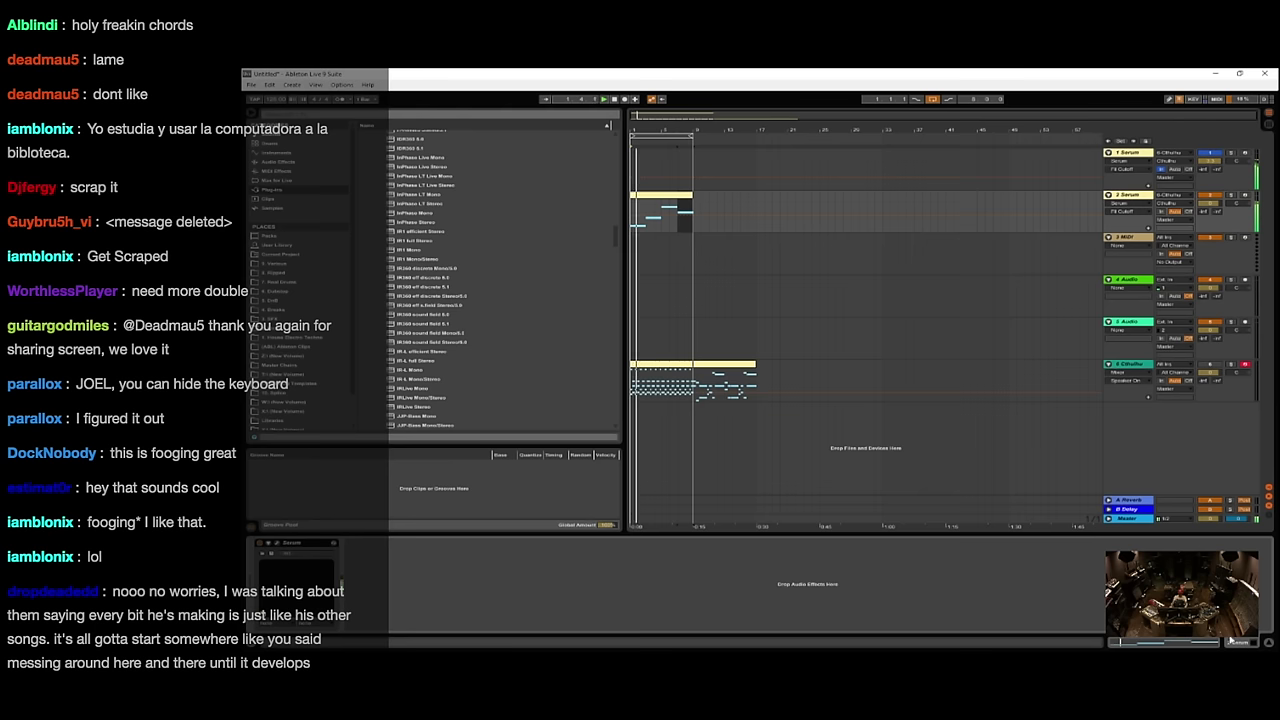
left_click(1132, 365)
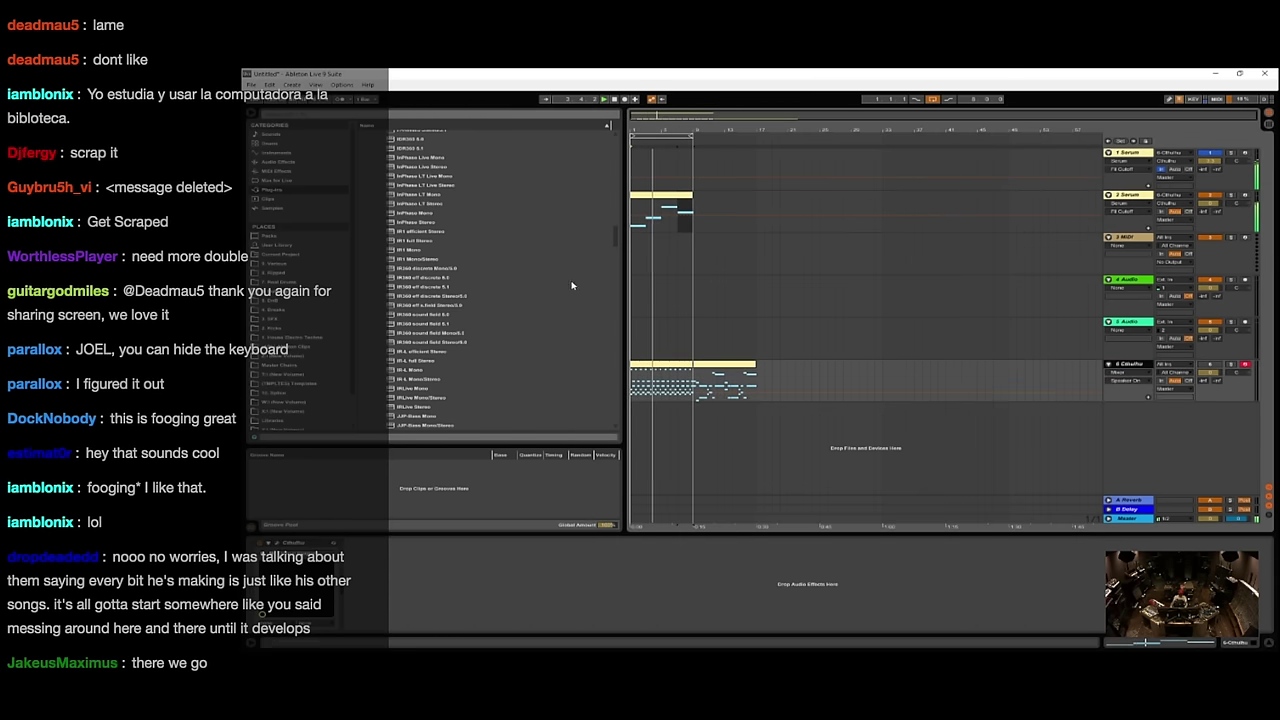
double_click(673, 200)
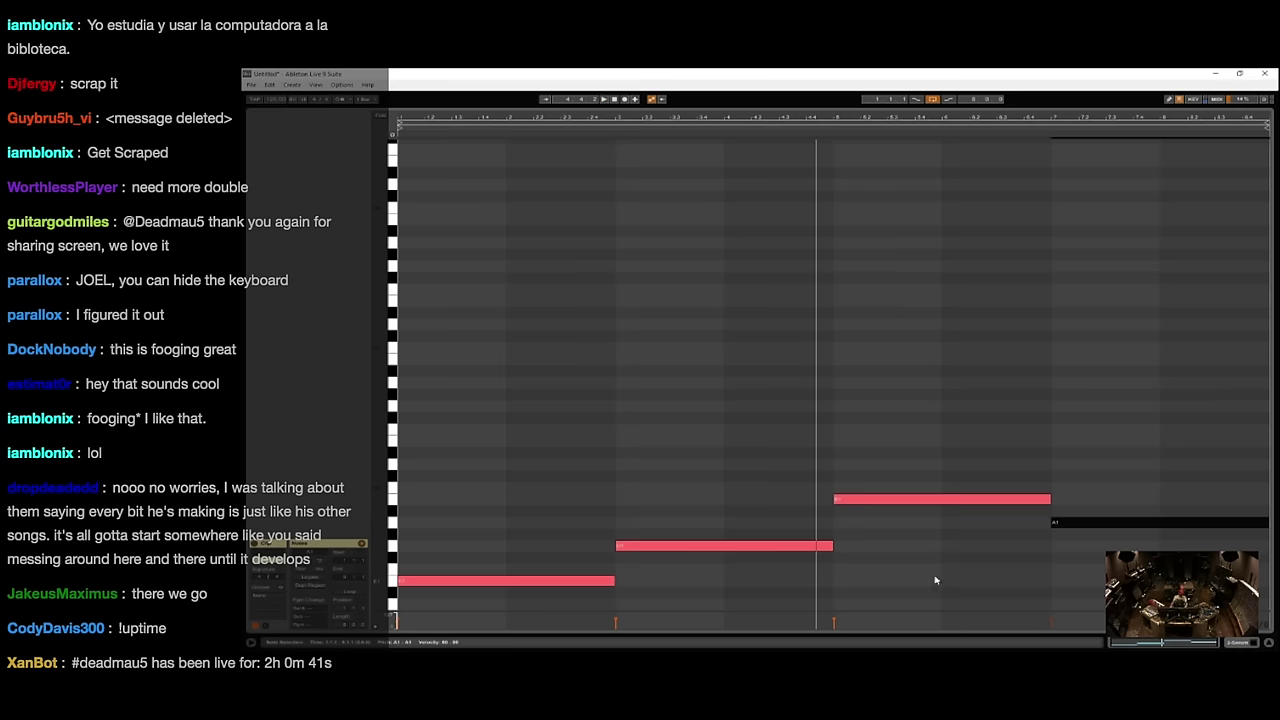
left_click(920, 567)
left_click_drag(852, 498, 856, 606)
key("space")
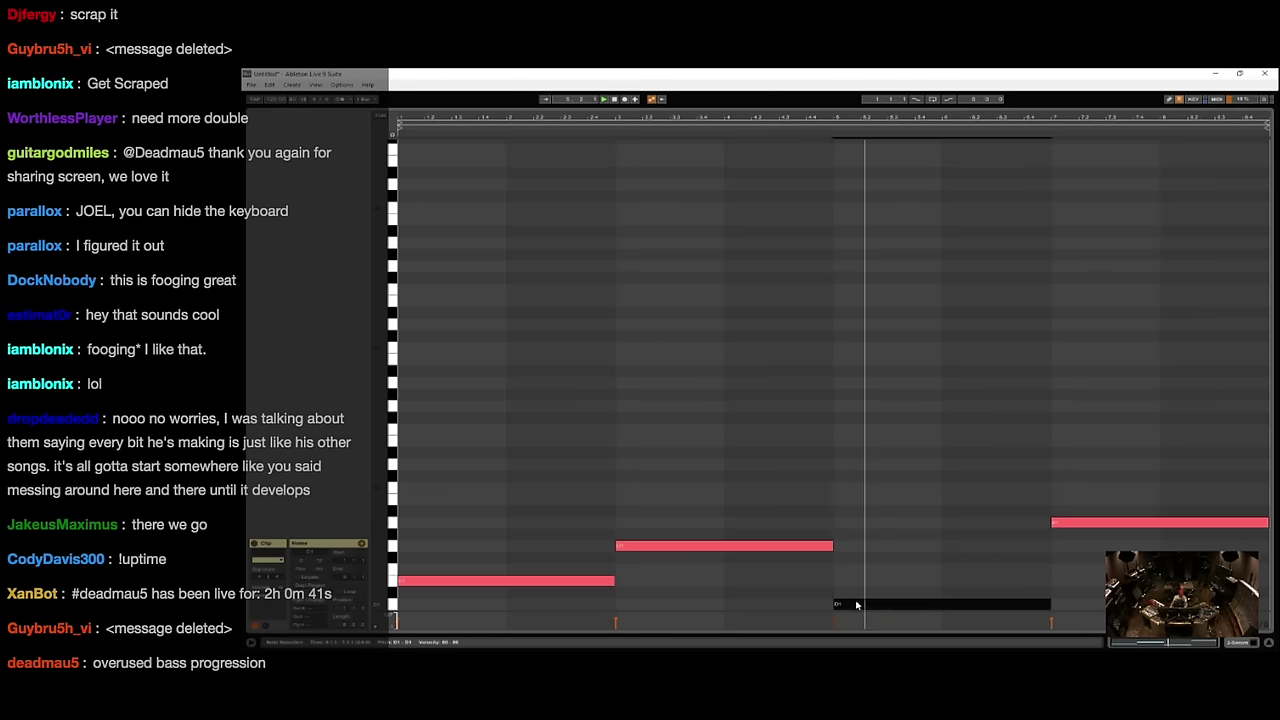
- Try transposing the third bass note up to A1 and play it against the chords
key("Up")
key("Up")
key("Up")
key("Up")
key("Up")
key("Up")
key("Up")
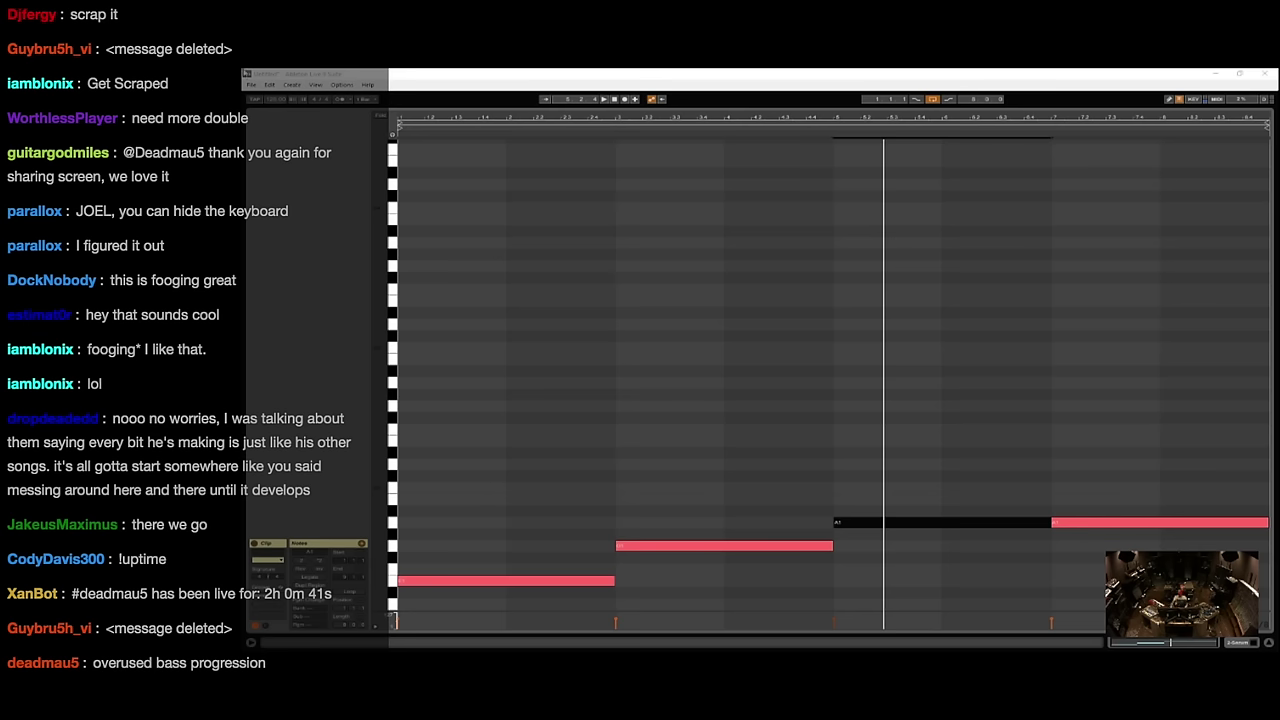
left_click(307, 73)
key("space")
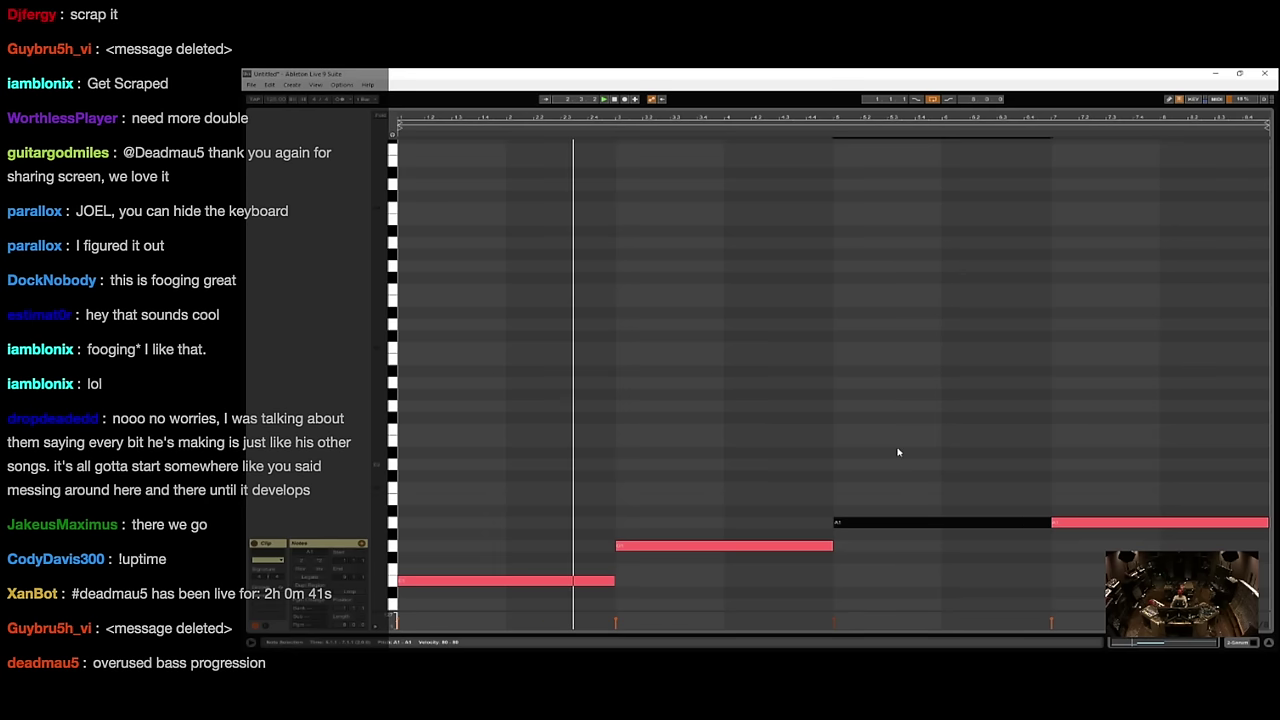
- Loop the clip over its first three bass notes and transpose the third note up to B1
left_click_drag(921, 444, 570, 584)
key("ctrl+l")
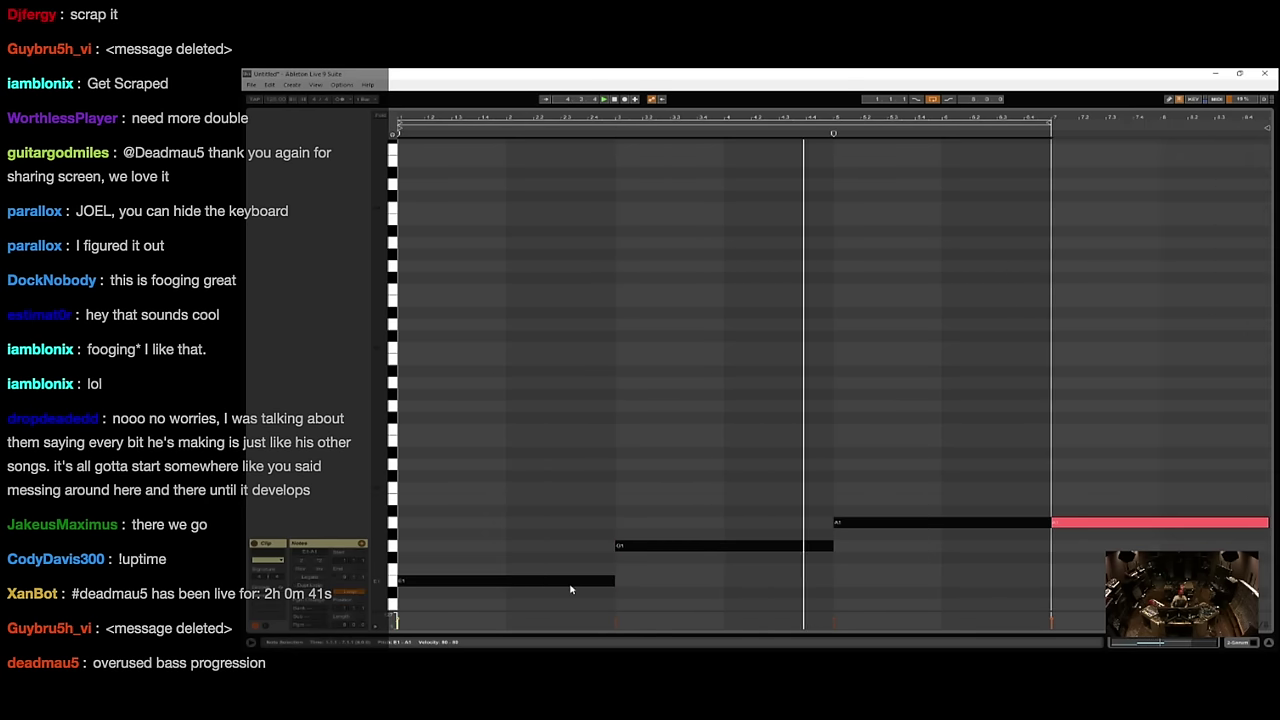
left_click_drag(920, 448, 905, 556)
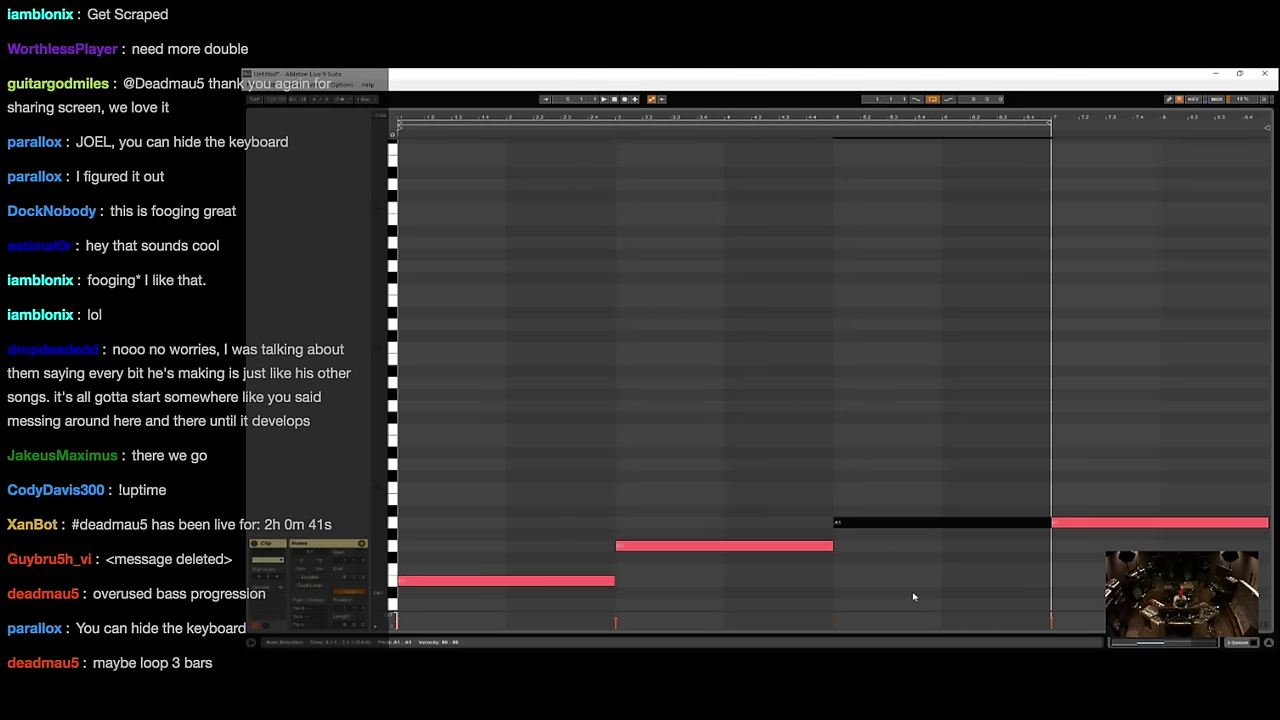
key("Up")
key("Up")
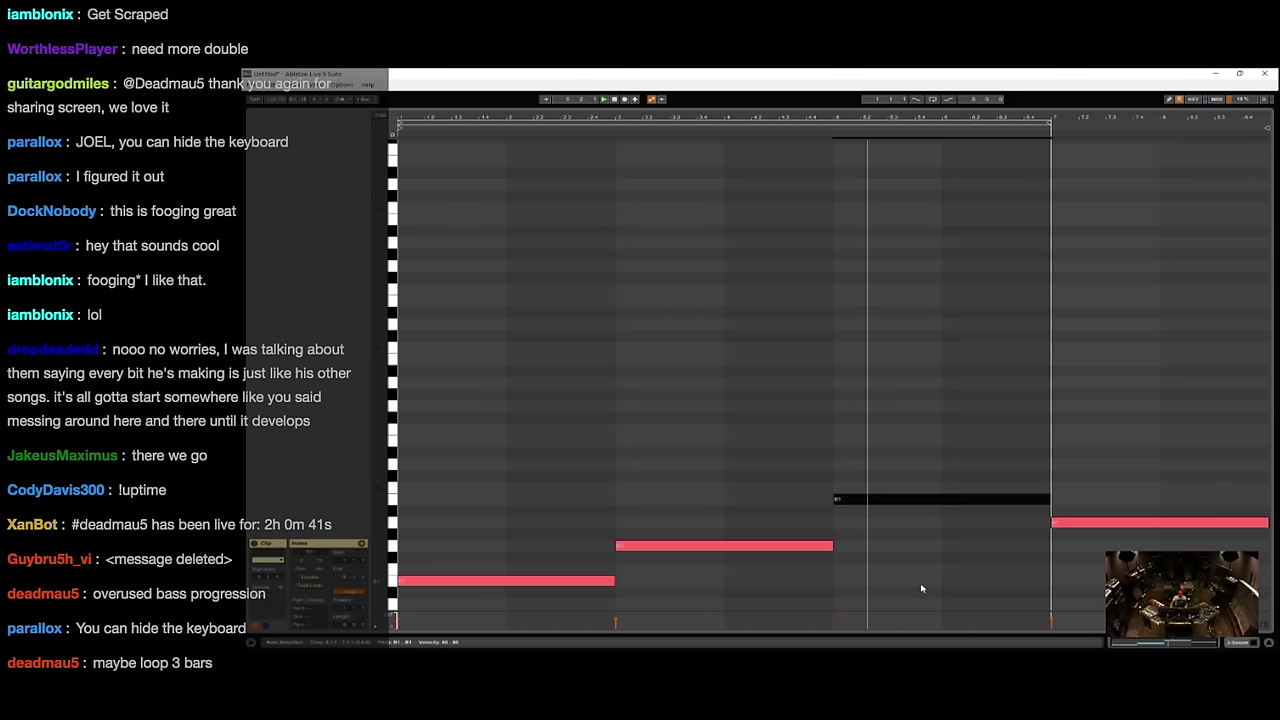
- Loop the arrangement over the first six bars of the bass clip
left_click(1243, 644)
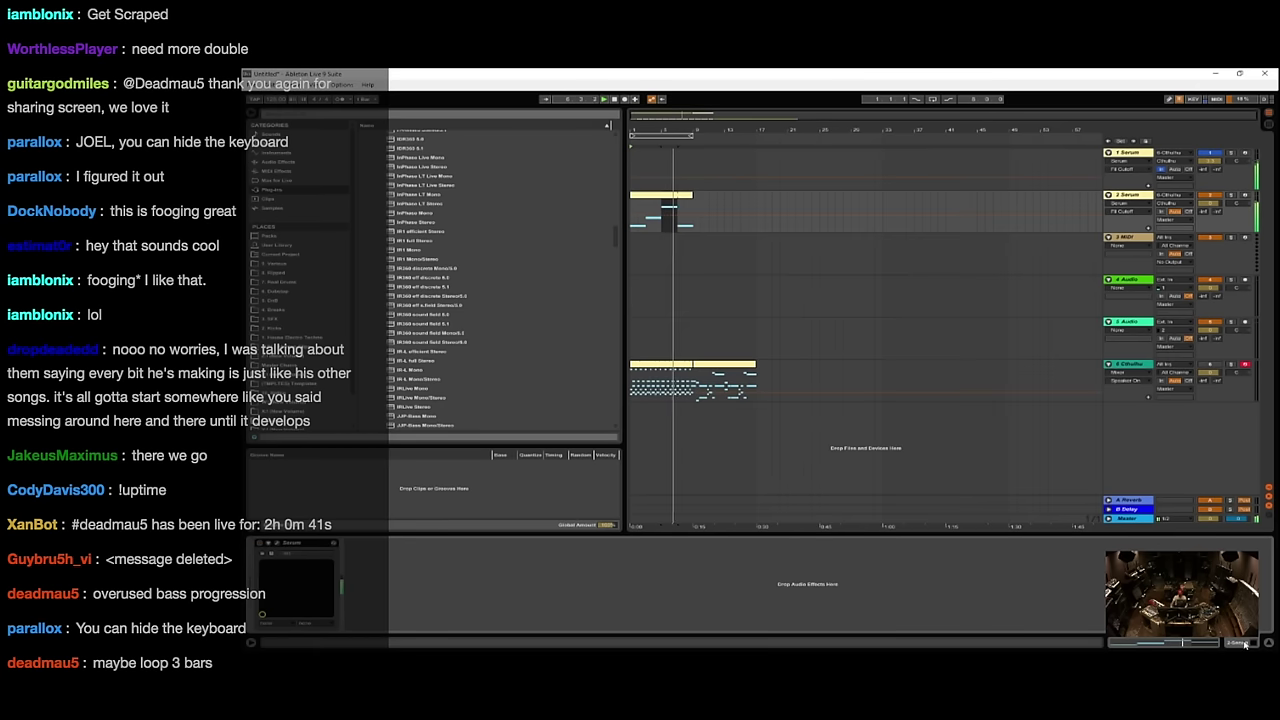
left_click(932, 99)
key("space")
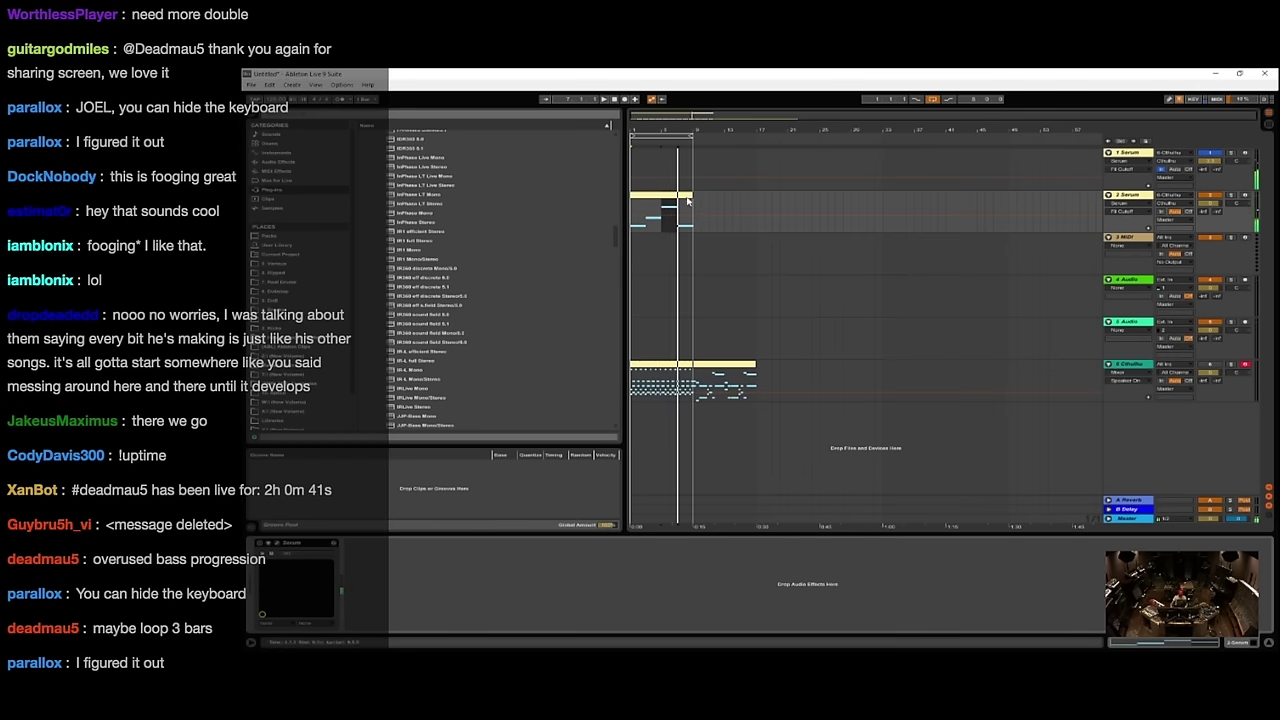
left_click(682, 213)
left_click_drag(682, 213, 662, 231)
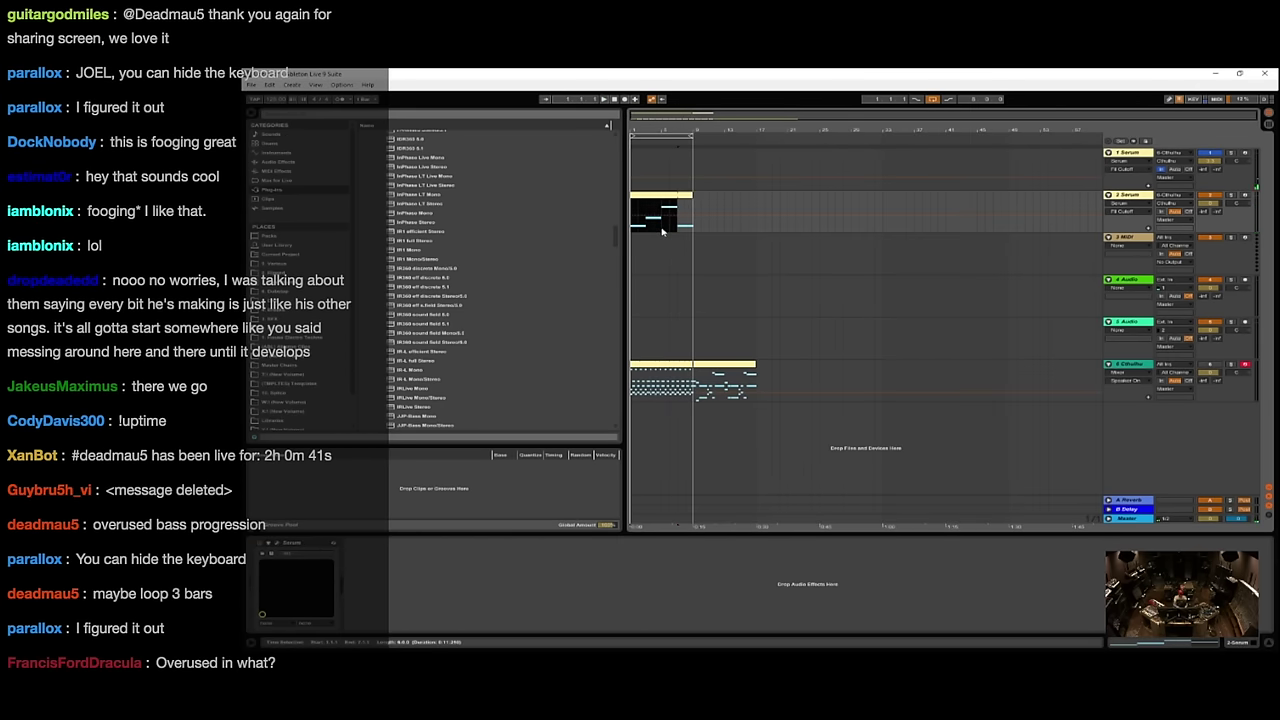
key("ctrl+l")
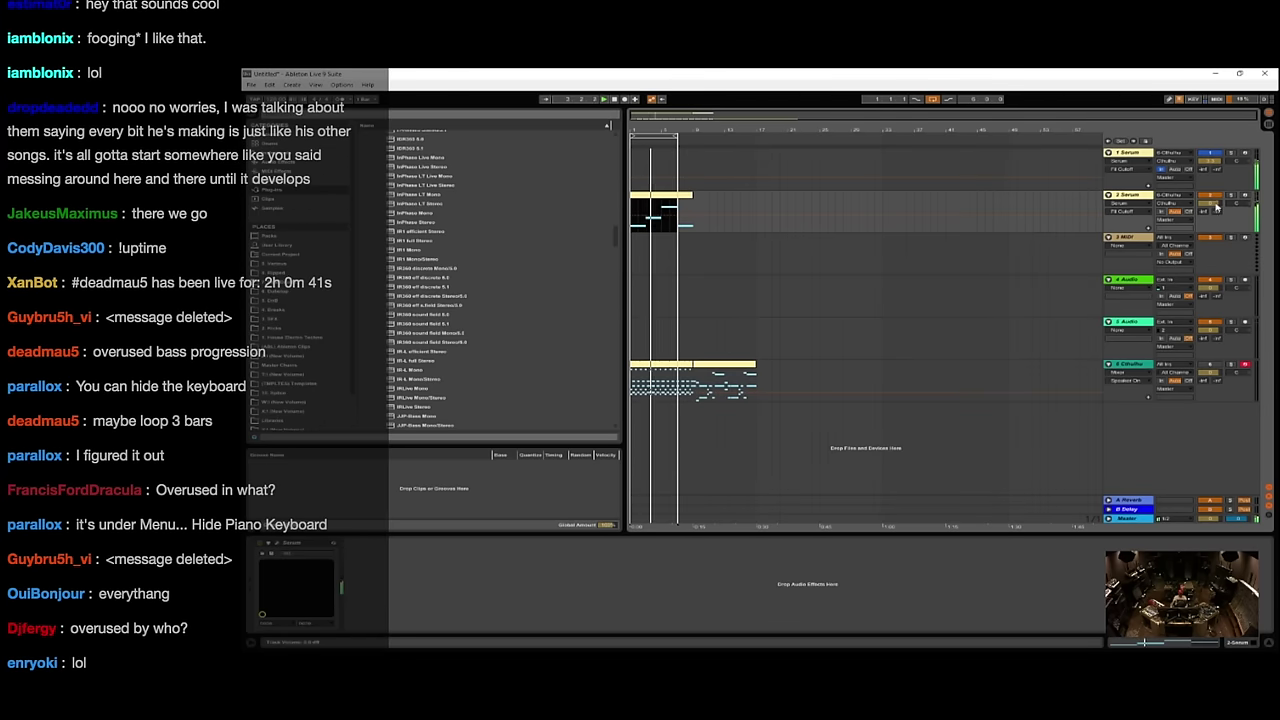
- In the Cthulhu clip, try the top note of the chord at 2.4 on D4 and settle on A3
double_click(666, 366)
left_click_drag(634, 260, 608, 265)
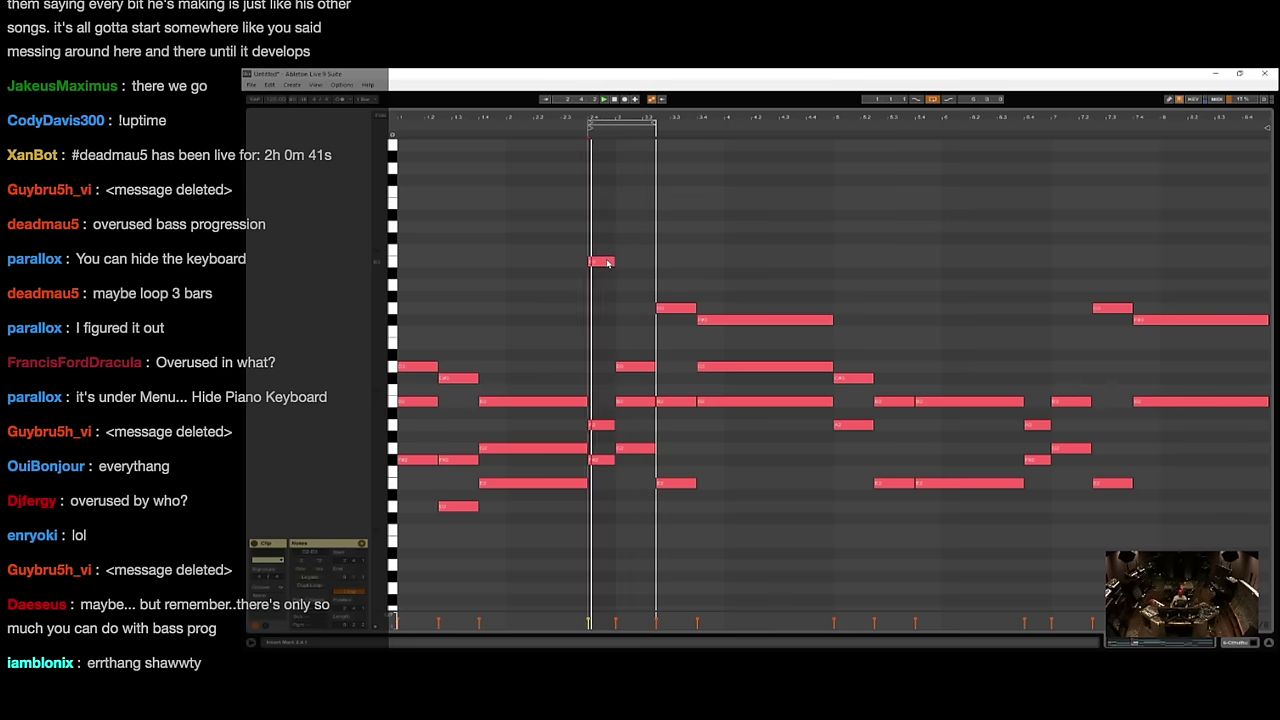
left_click_drag(607, 263, 608, 237)
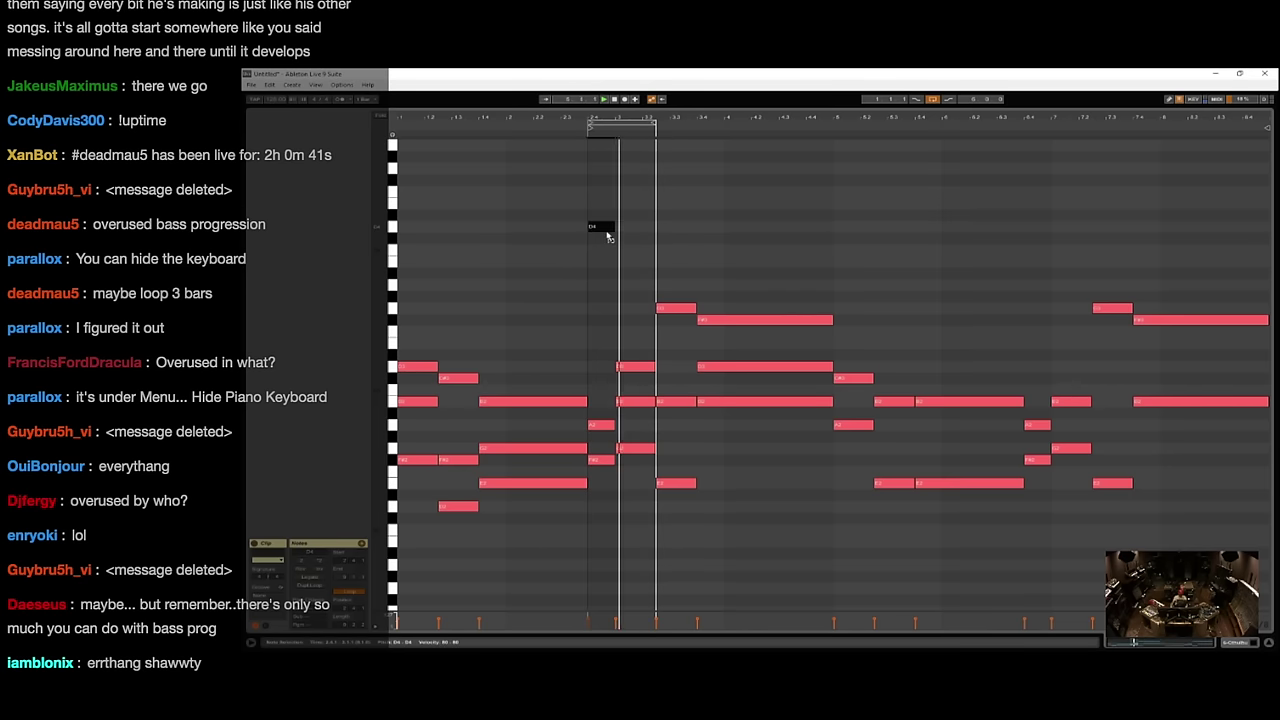
left_click_drag(607, 237, 603, 290)
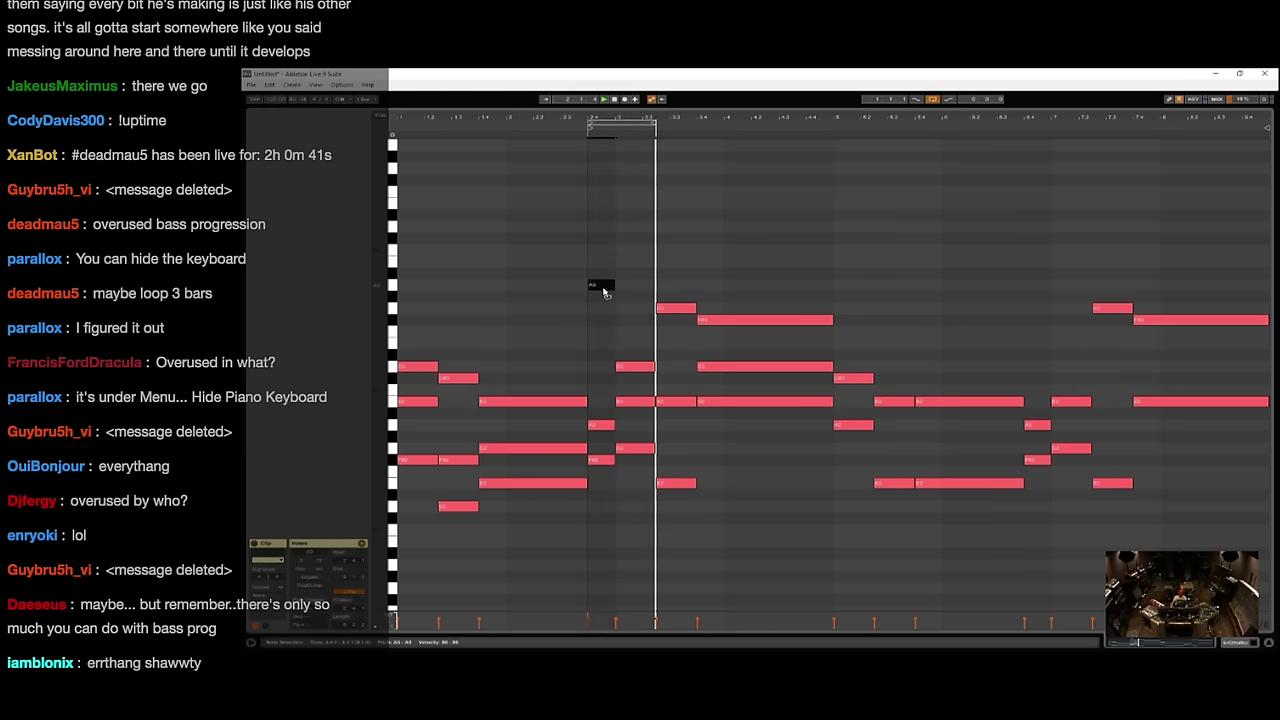
left_click_drag(603, 258, 632, 493)
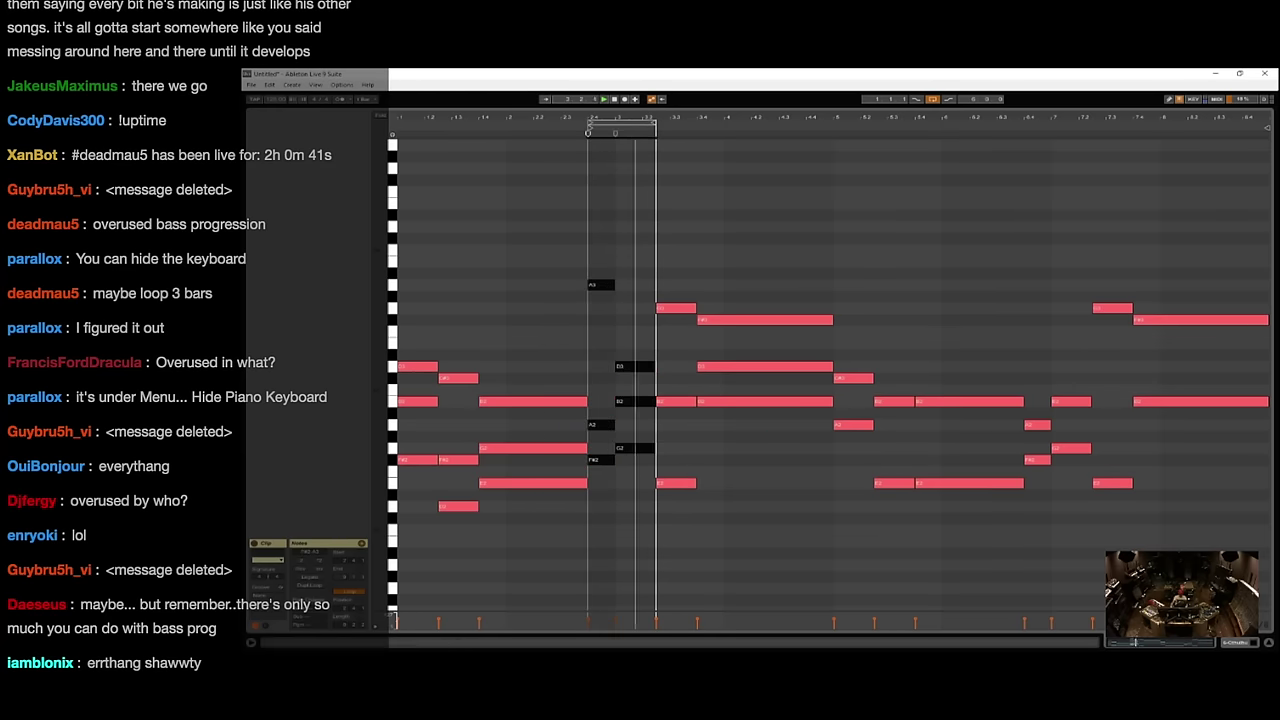
left_click(1242, 643)
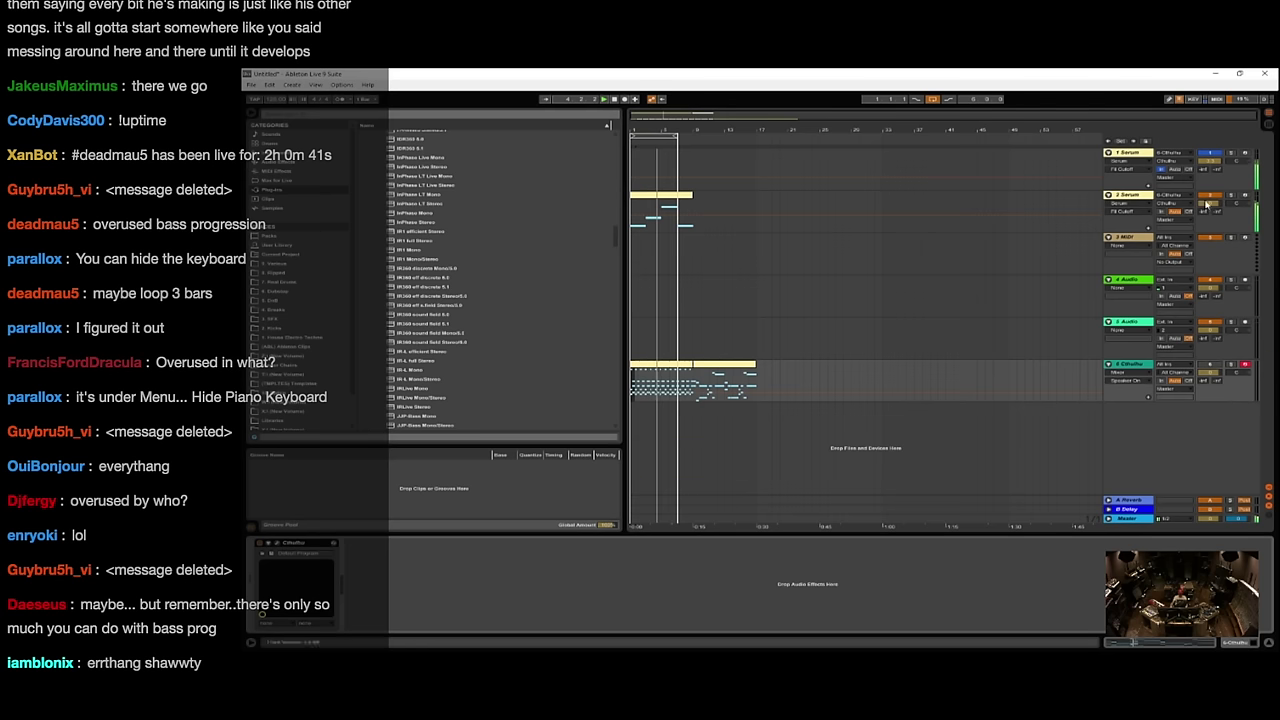
- Open Serum on the first track and sweep its filter cutoff while the loop plays
left_click(1133, 154)
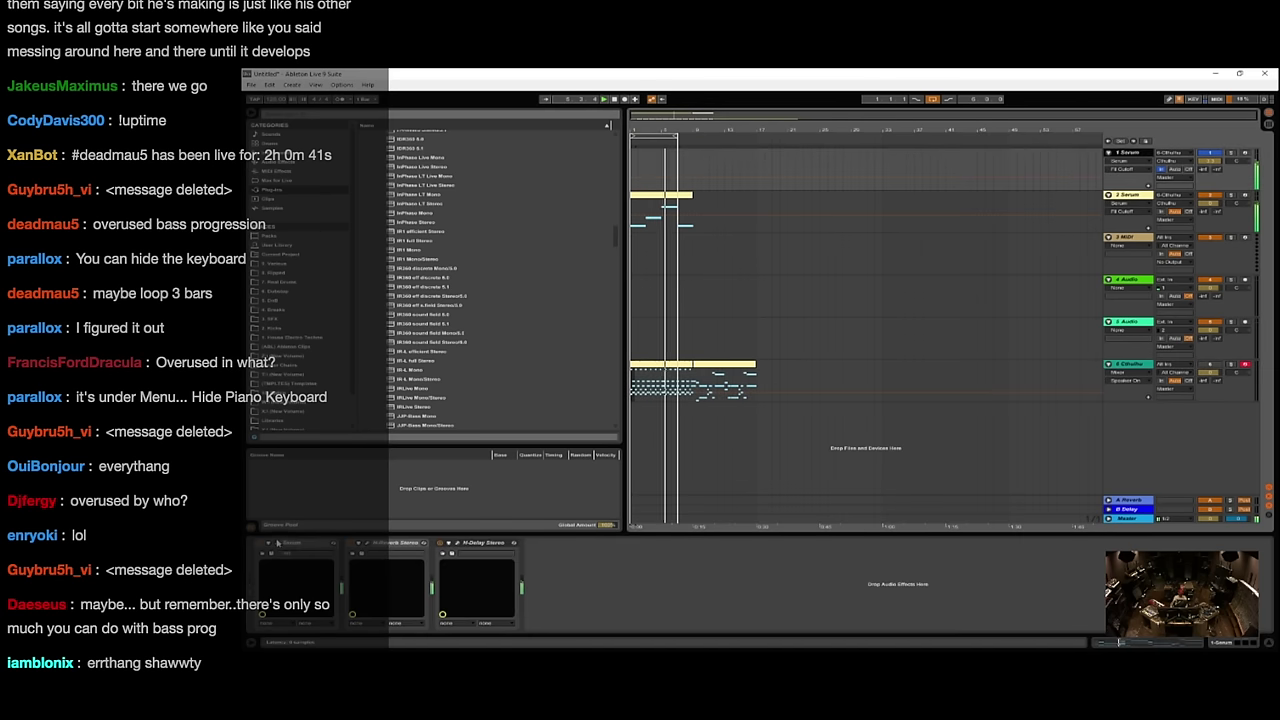
left_click(277, 544)
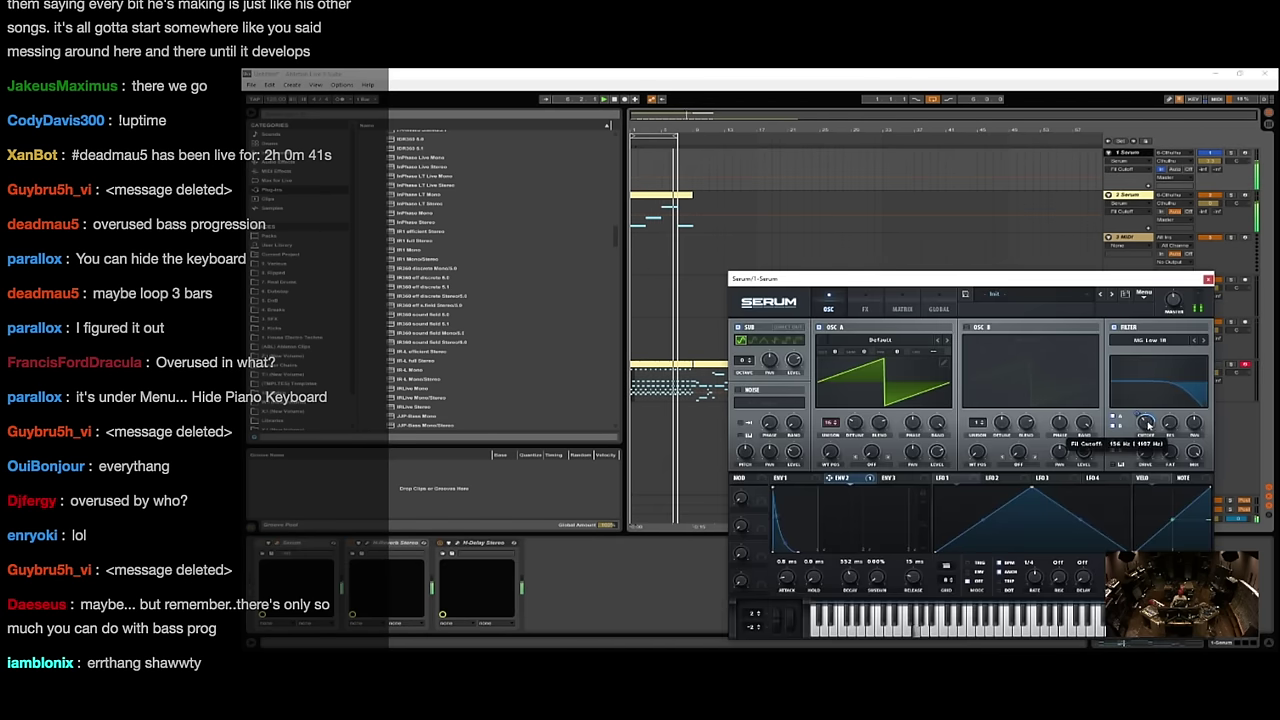
left_click_drag(1148, 411, 1132, 395)
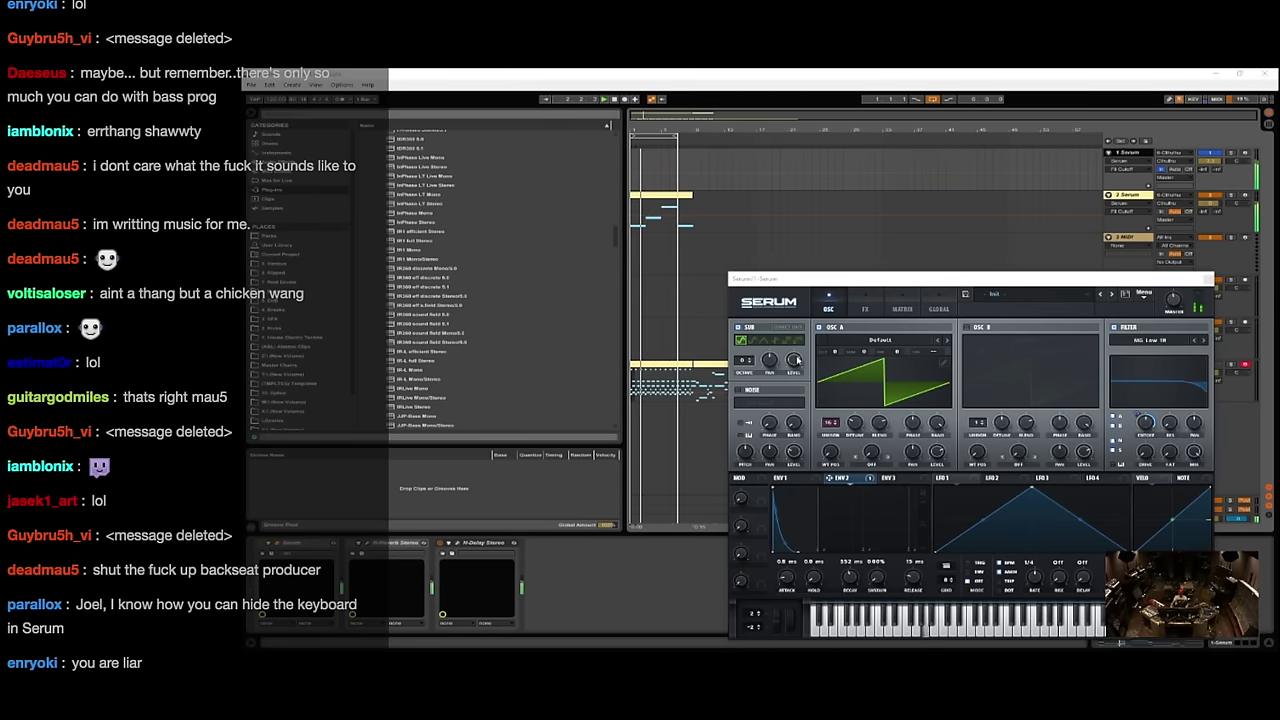
mouse_move(1146, 424)
left_mouse_down()
mouse_move(1139, 412)
mouse_move(1146, 438)
left_mouse_up()
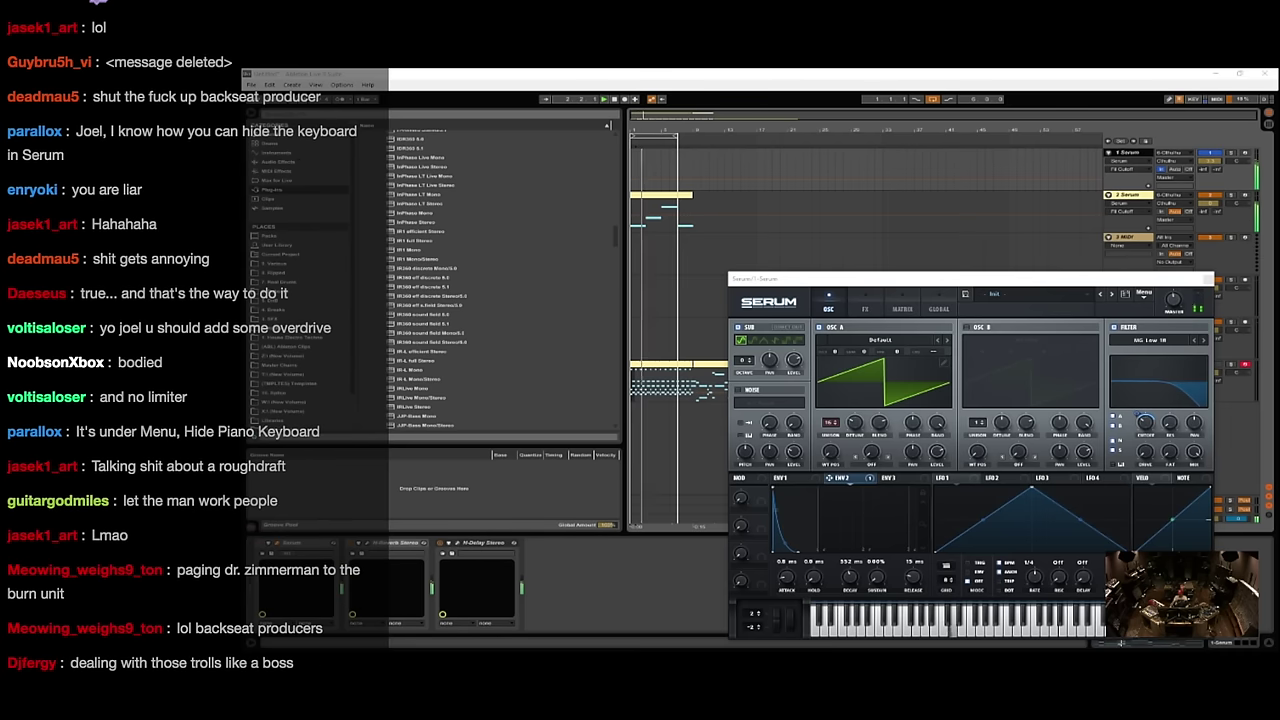
left_click_drag(1146, 430, 1146, 412)
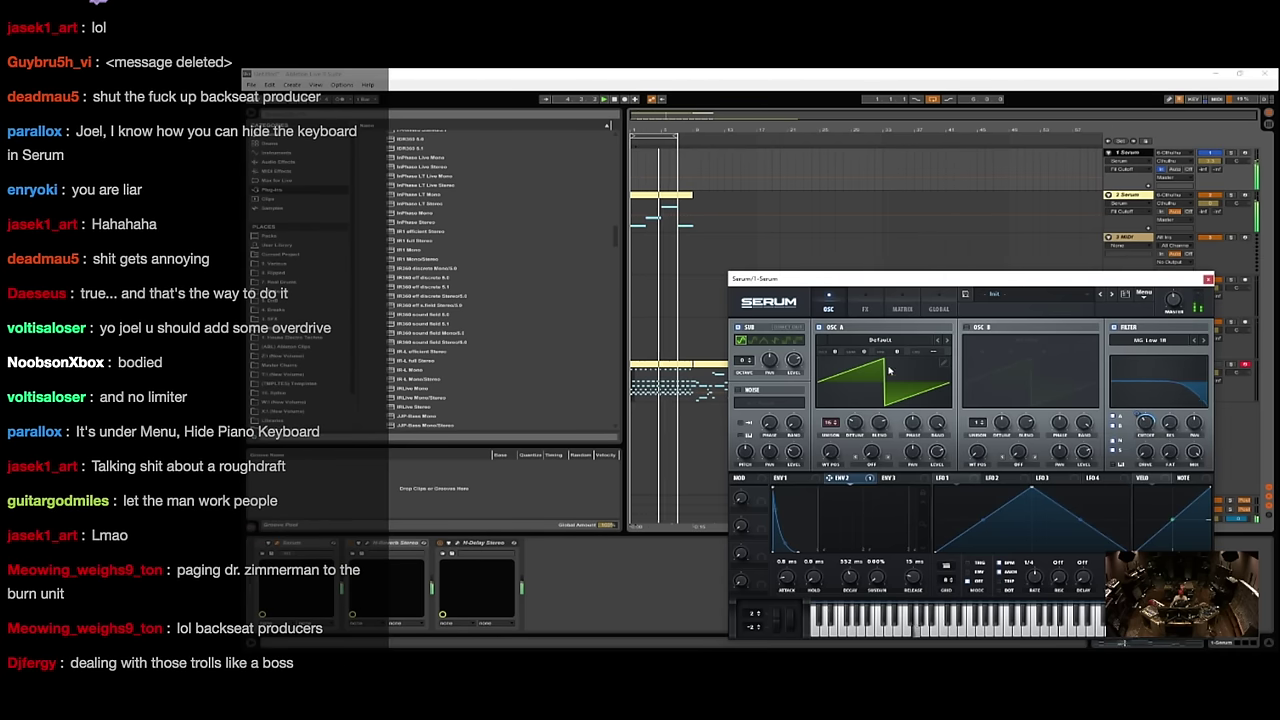
- Enable oscillator B, raise it one octave and try different semitone offsets against varying filter cutoffs
left_click(967, 328)
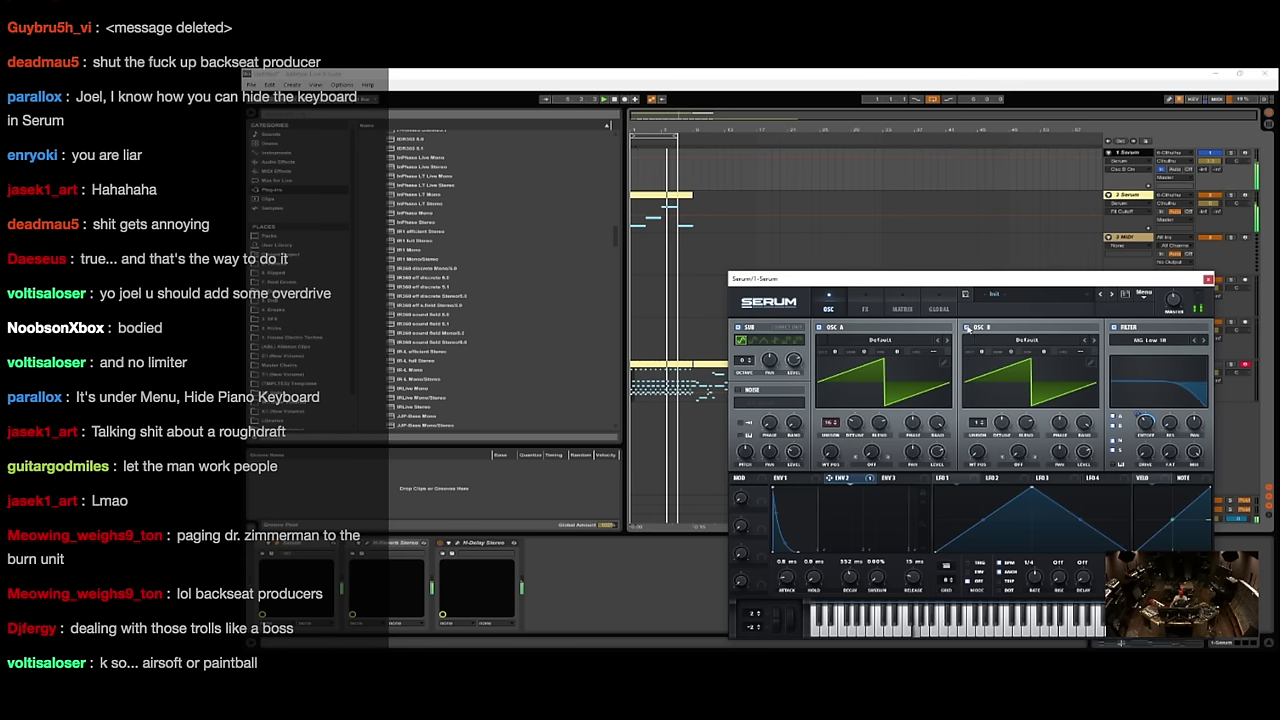
left_click_drag(982, 355, 984, 348)
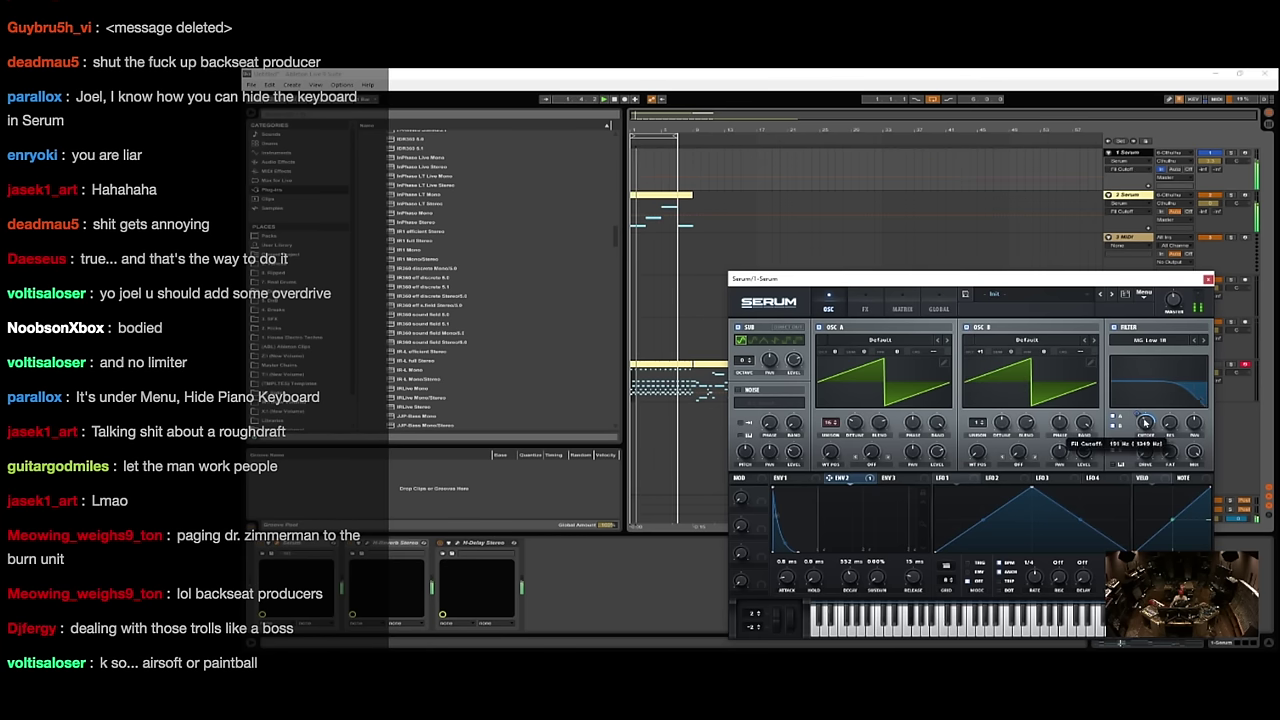
left_click_drag(1011, 355, 1013, 320)
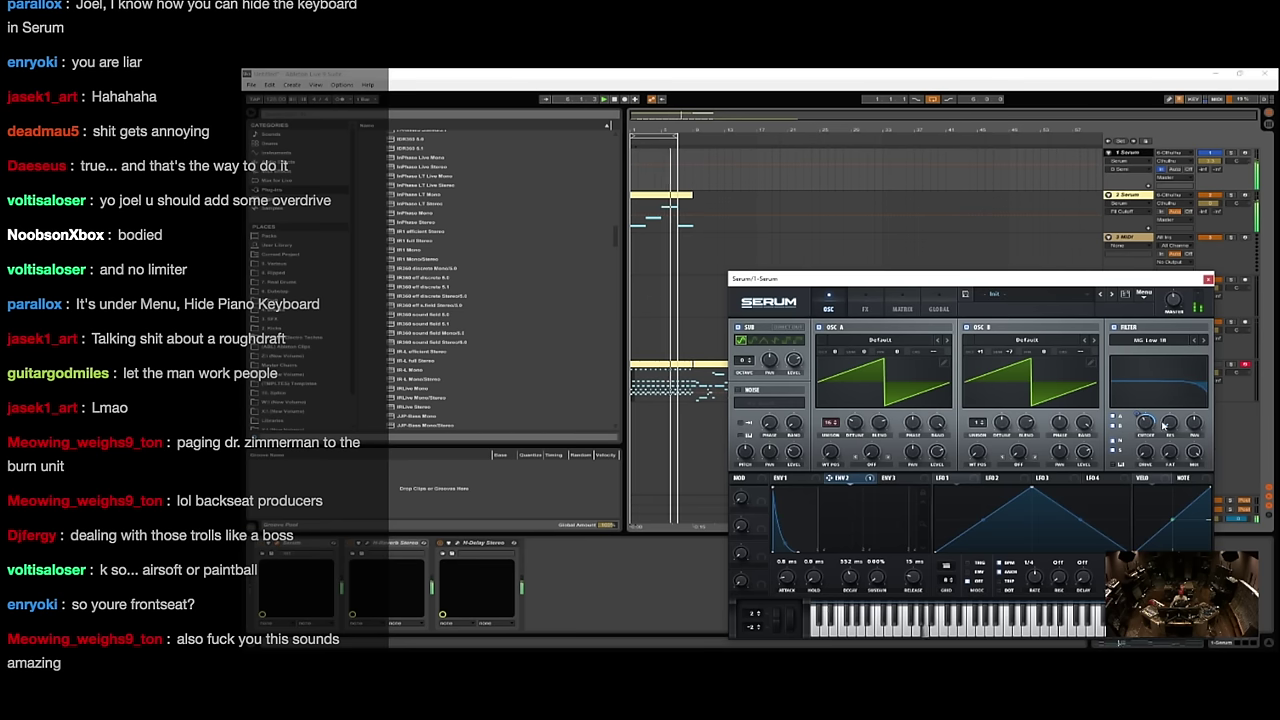
left_click_drag(1151, 421, 1146, 421)
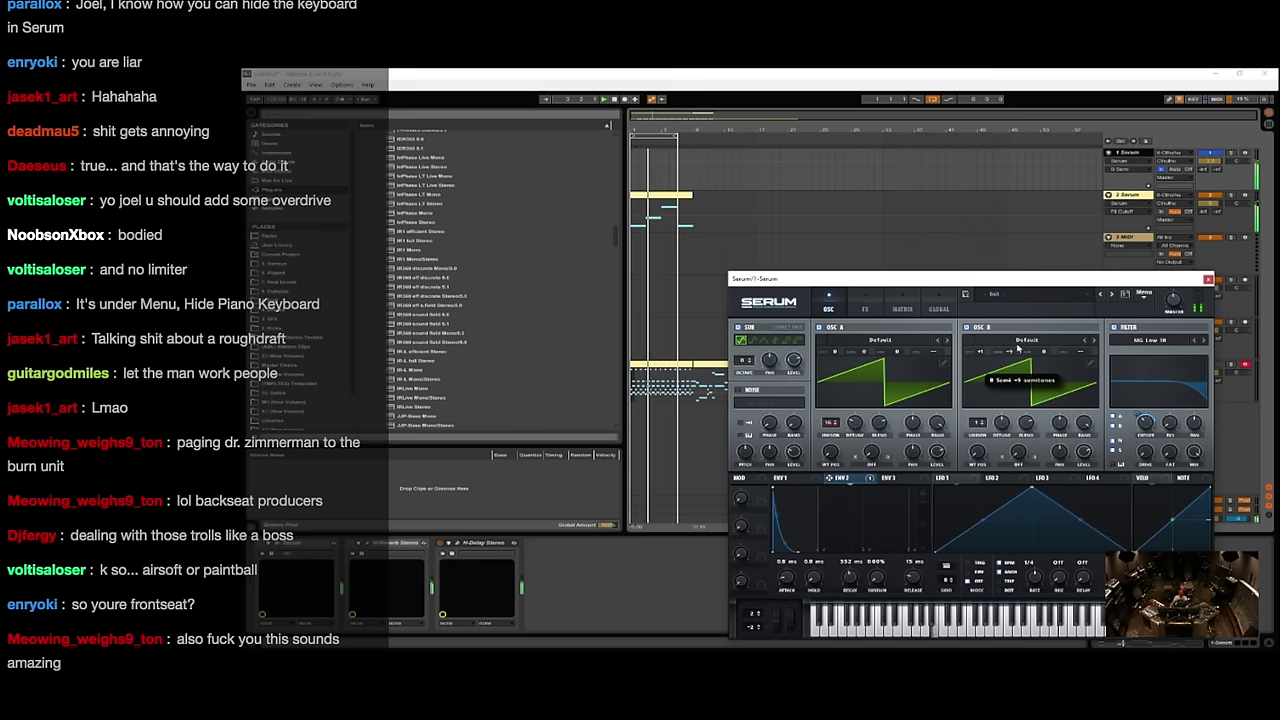
mouse_move(1018, 352)
left_mouse_down()
mouse_move(1020, 340)
mouse_move(1024, 362)
left_mouse_up()
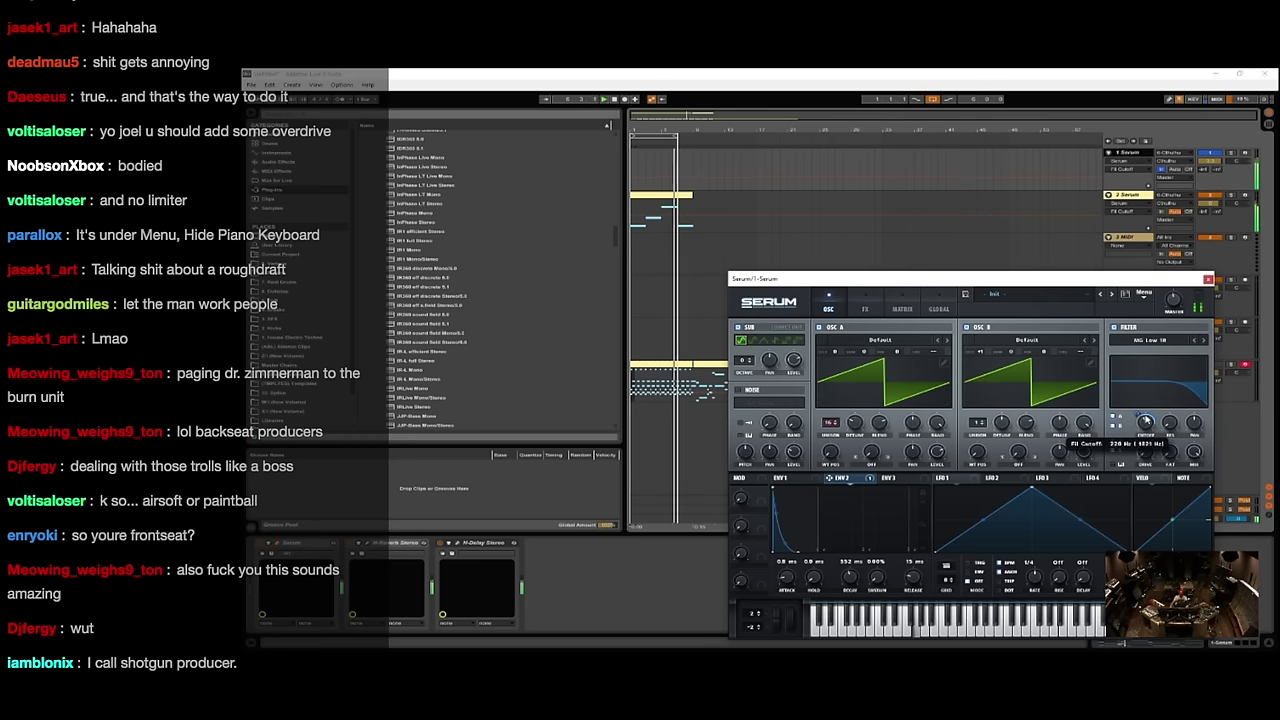
- Set oscillator B to 16 unison voices and adjust its detune while sweeping the filter cutoff
left_click_drag(1146, 421, 1143, 416)
left_click_drag(977, 422, 980, 378)
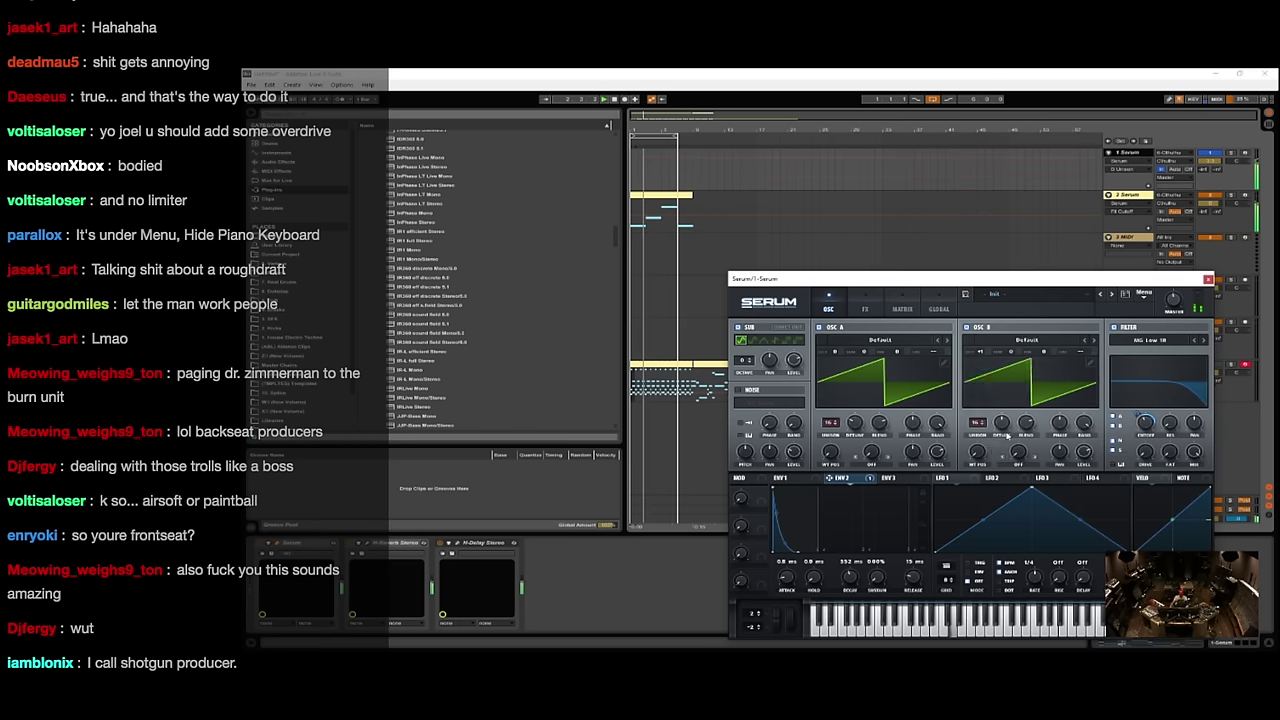
left_click_drag(1008, 437, 994, 437)
left_click_drag(1142, 426, 1126, 436)
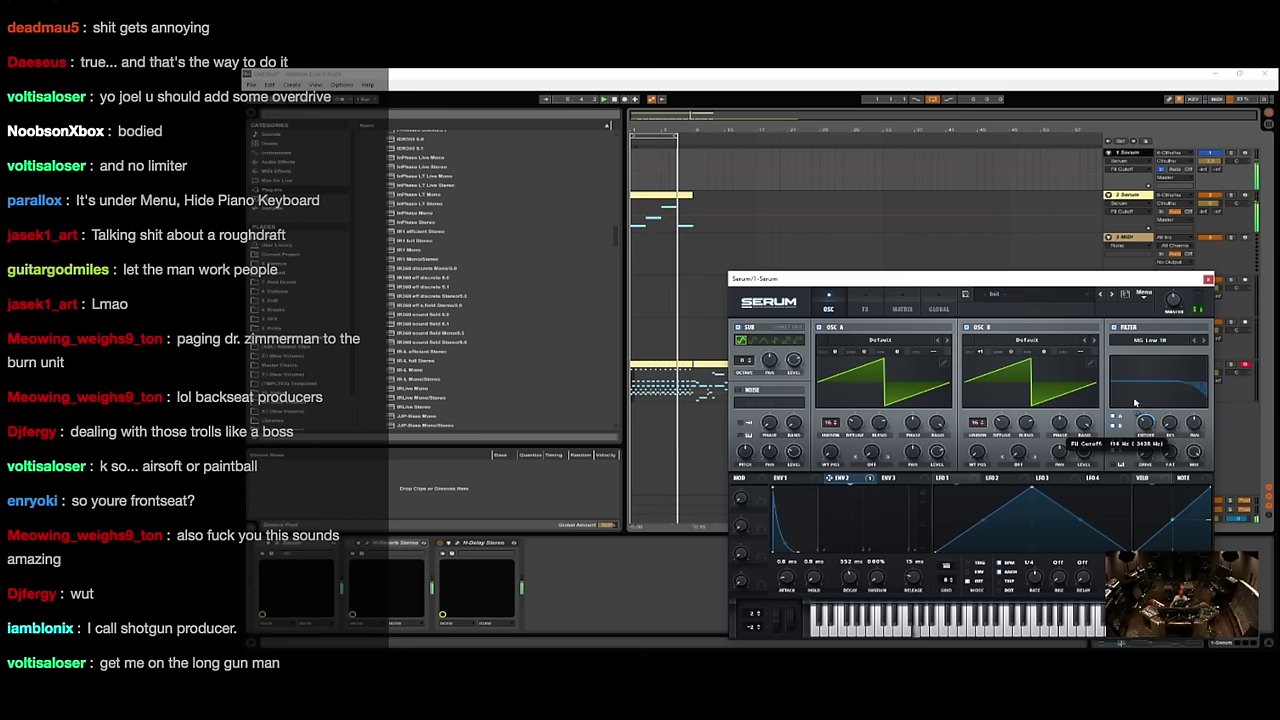
left_click_drag(1139, 402, 1120, 400)
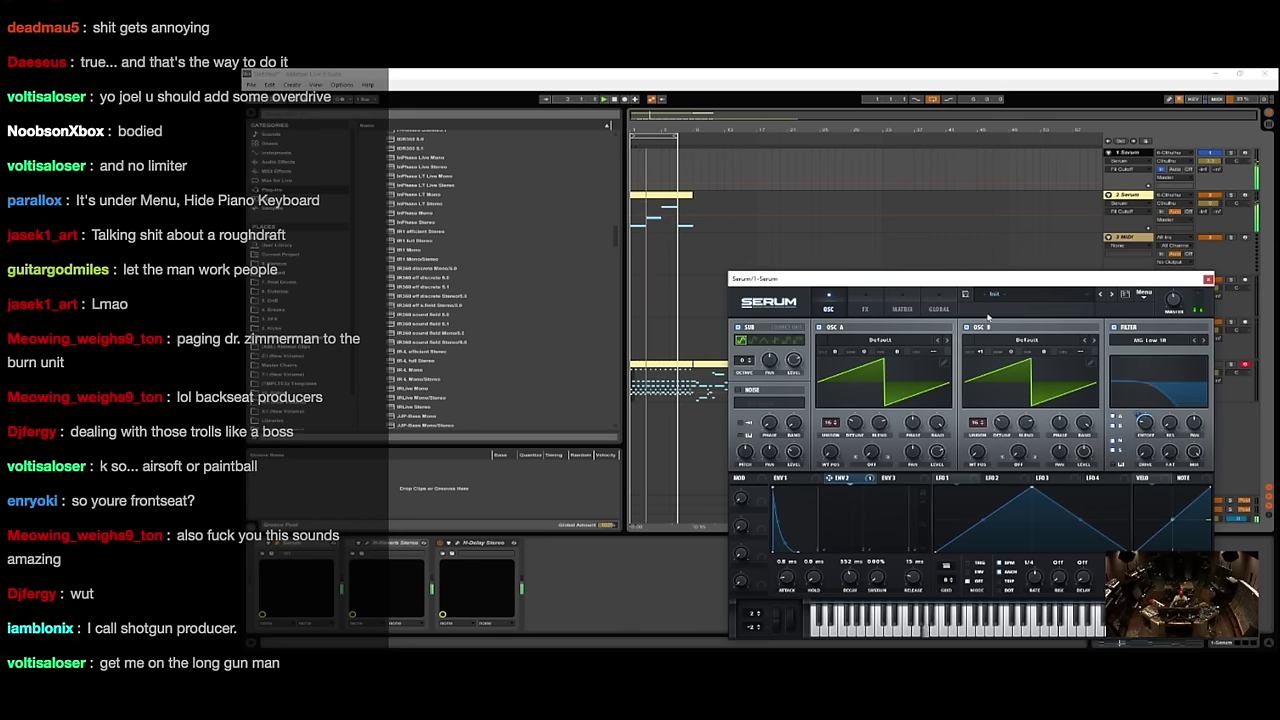
- Open the second track's Serum beside the first, switch its filter to MG Low 18 and adjust the cutoff to about 330 Hz
left_click_drag(1091, 279, 1197, 422)
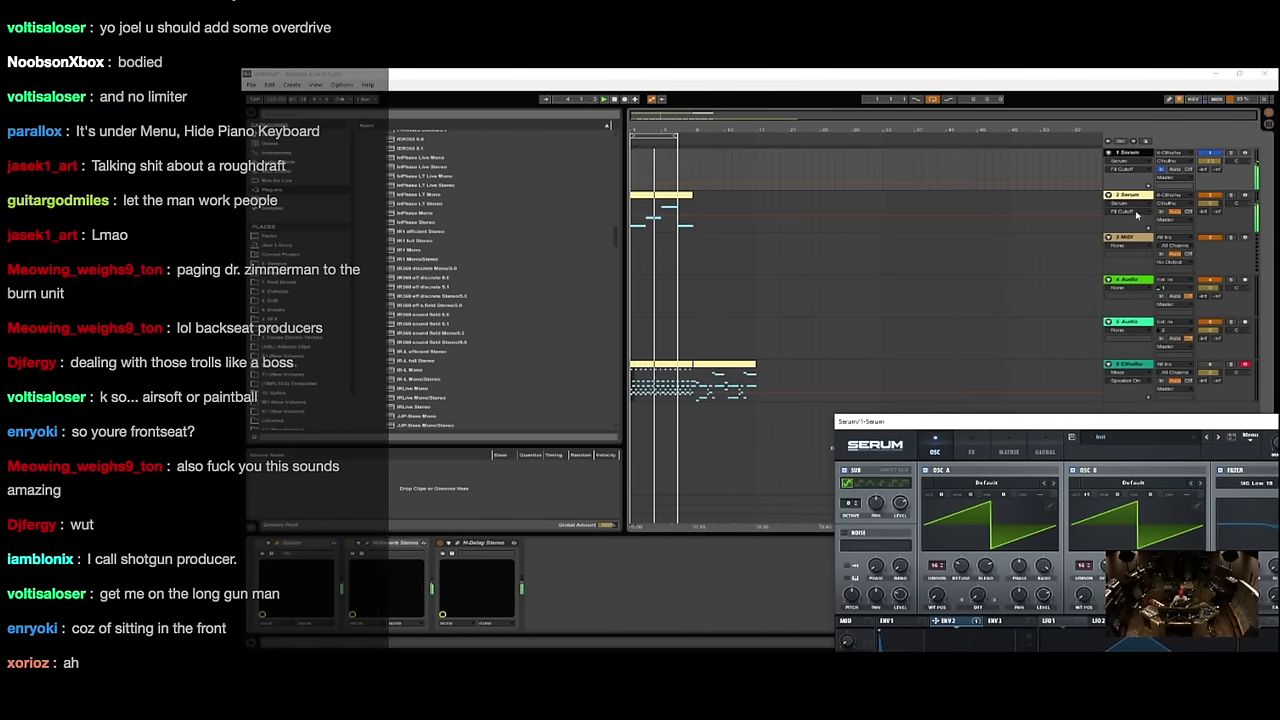
left_click(1128, 152)
left_click(278, 543)
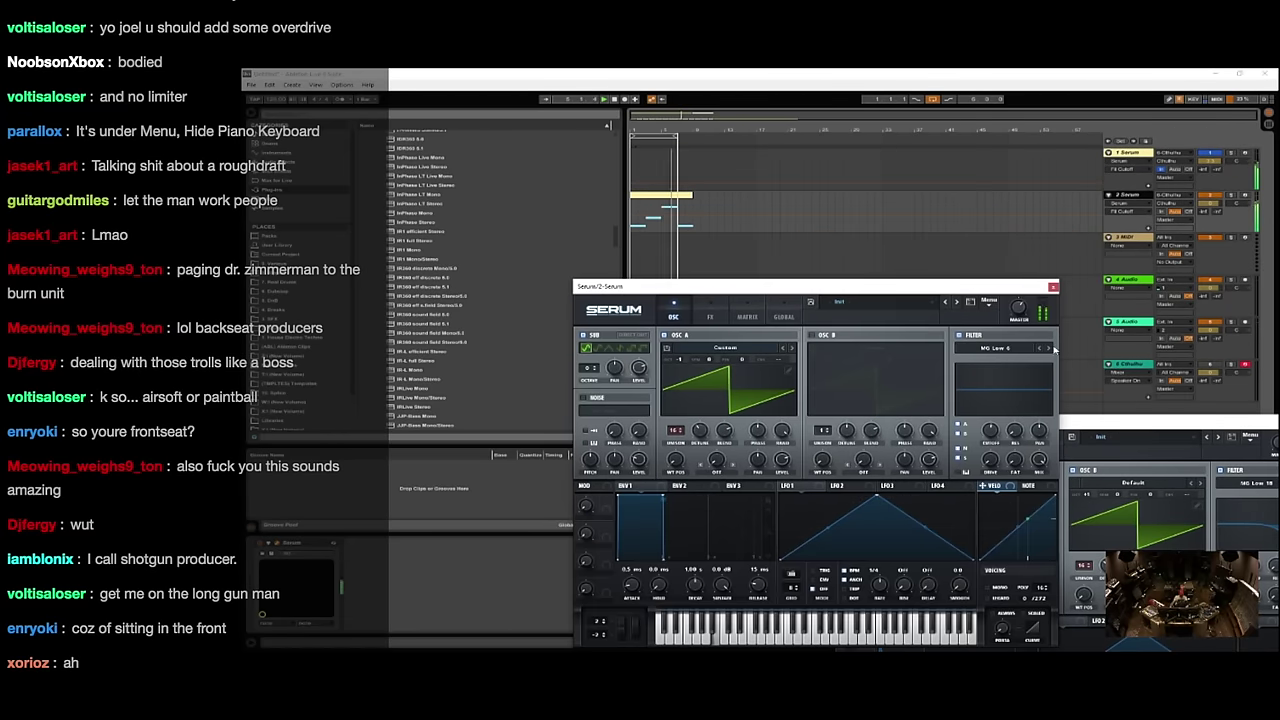
left_click(1050, 348)
left_click(1050, 348)
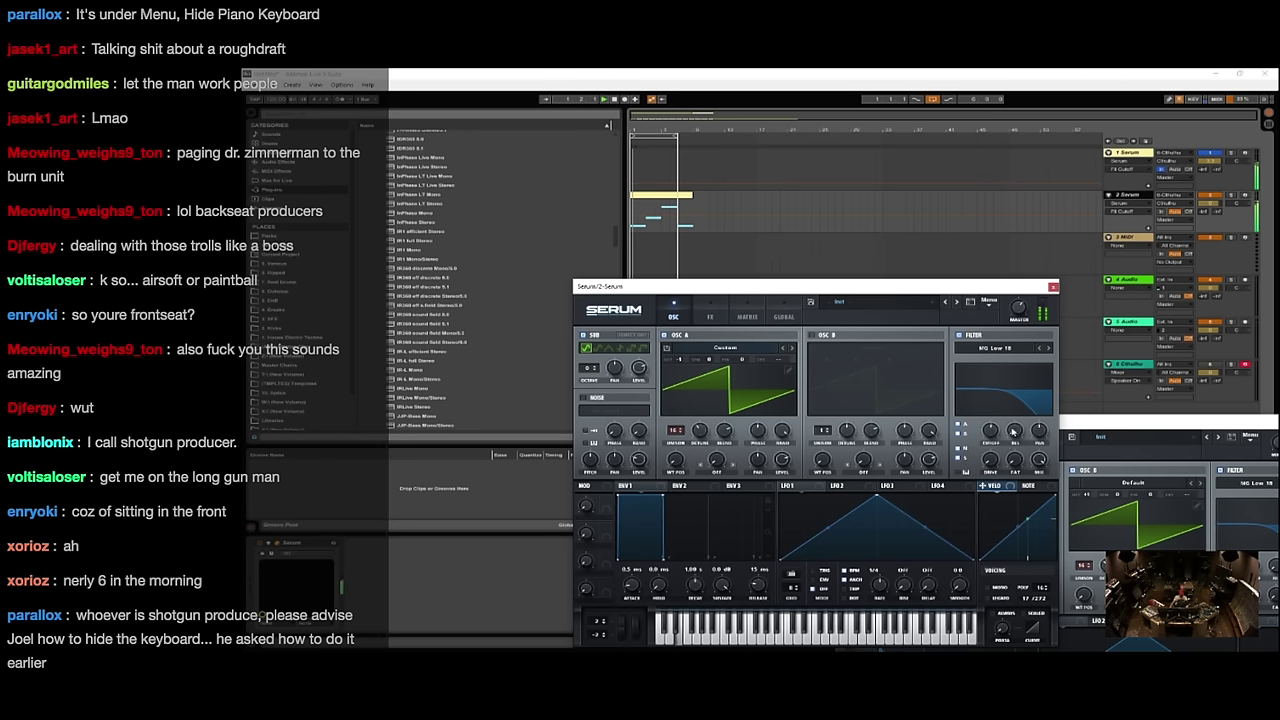
left_click_drag(989, 432, 987, 441)
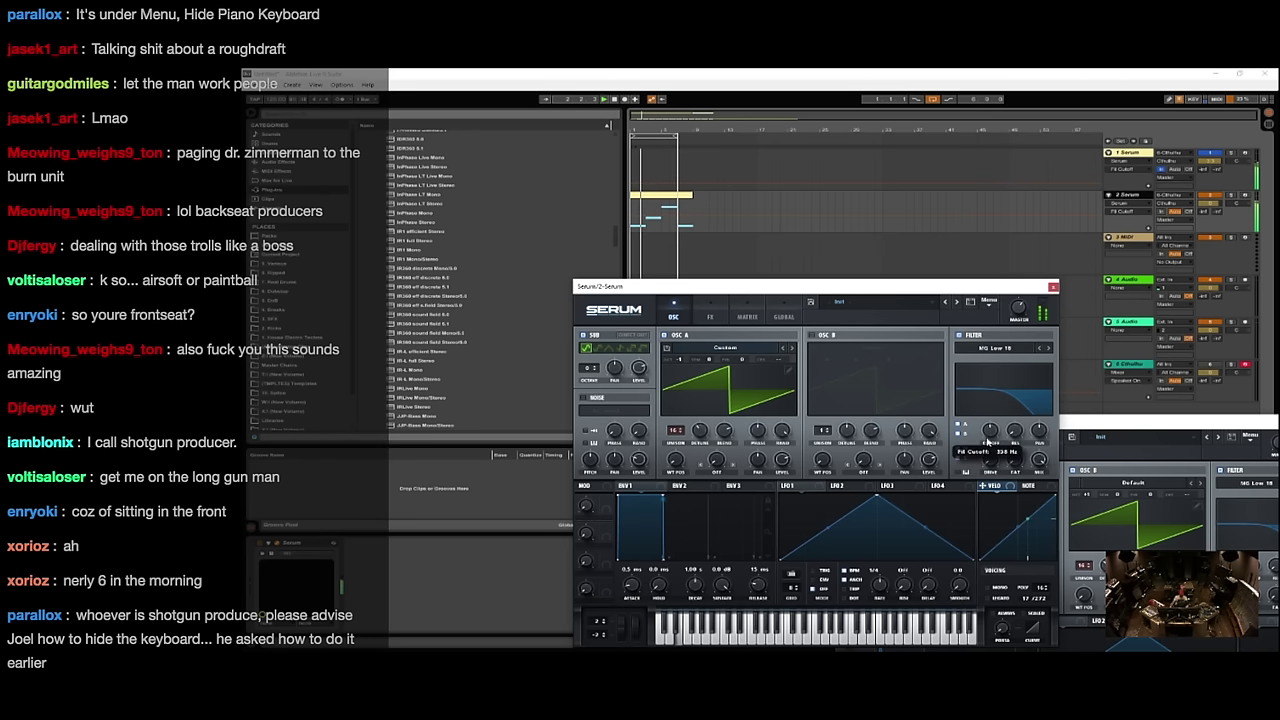
- Bring the first track's Serum to the front and adjust its filter cutoff while the loop plays
left_click_drag(1091, 421, 822, 264)
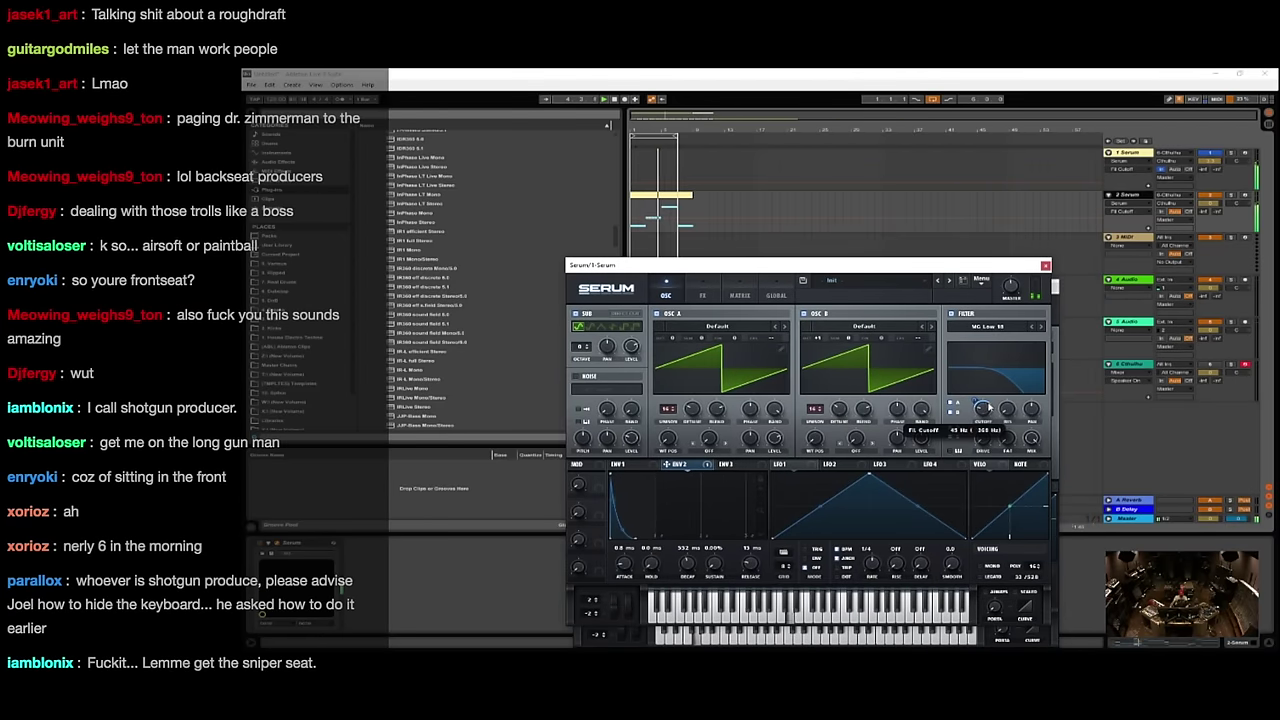
left_click_drag(983, 407, 976, 390)
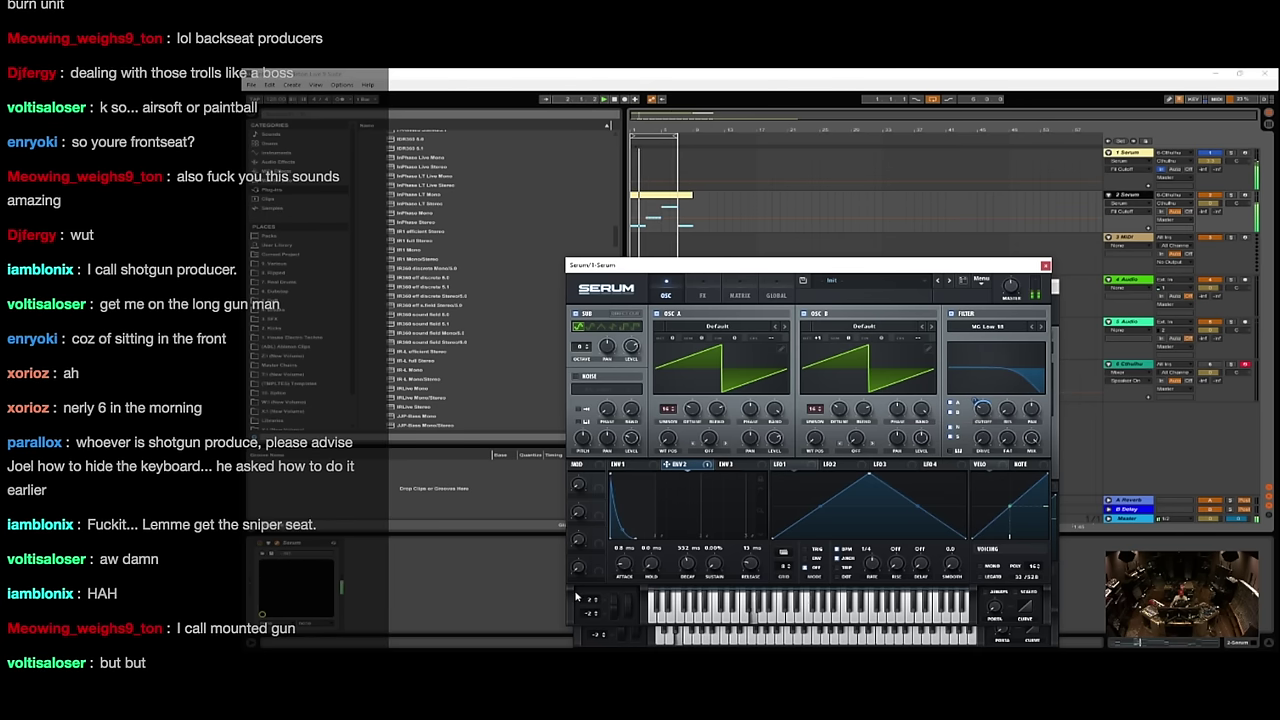
- Hide the piano keyboard in the first track's Serum and move its window clear of the second Serum
left_click(776, 294)
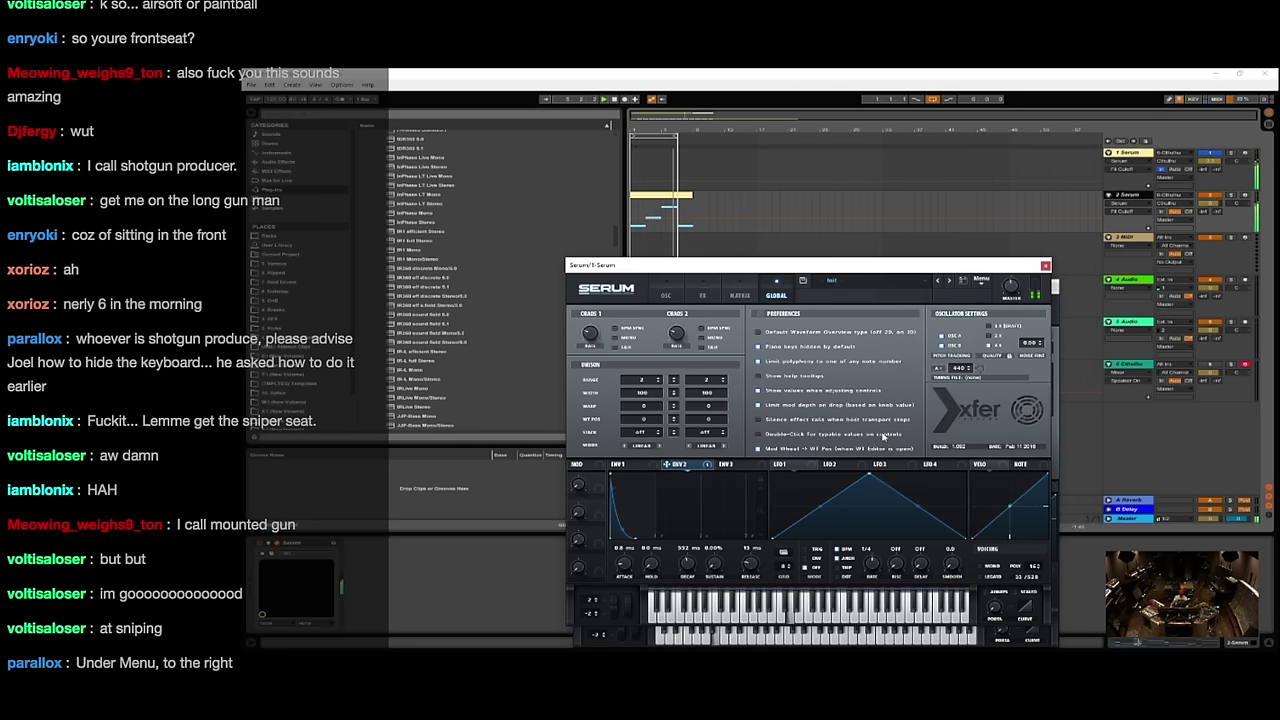
left_click(979, 281)
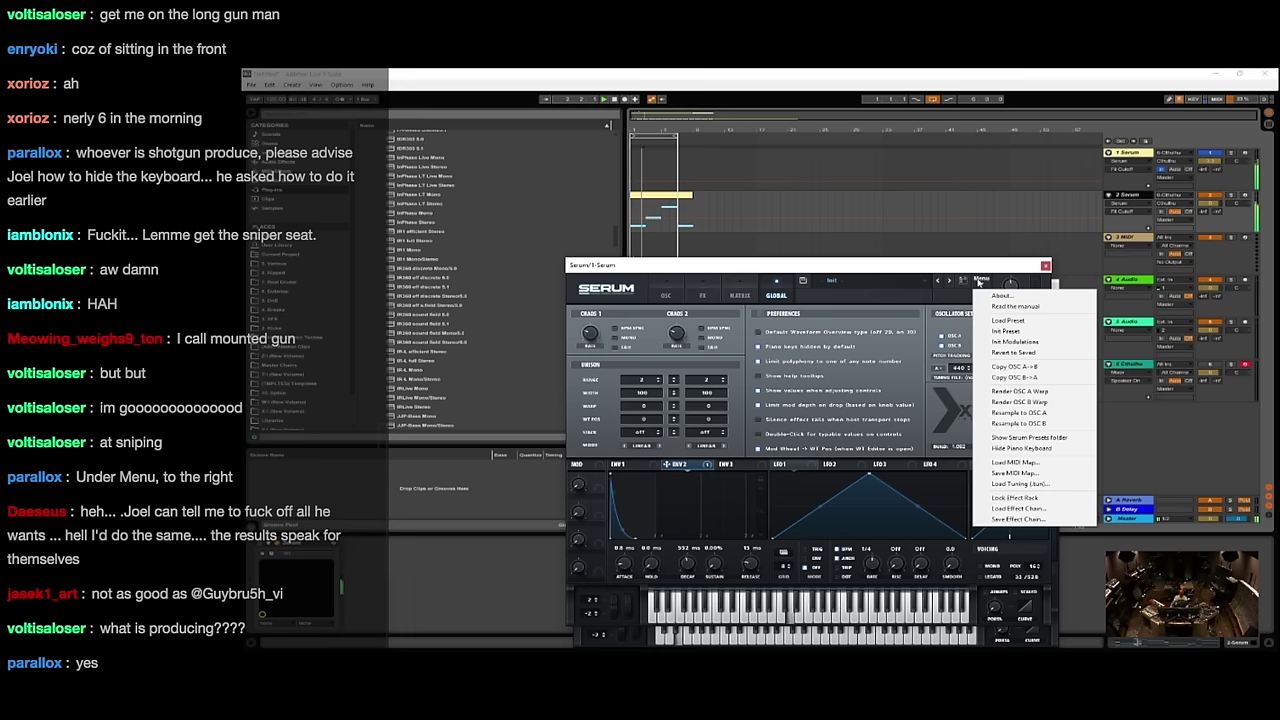
left_click(1027, 449)
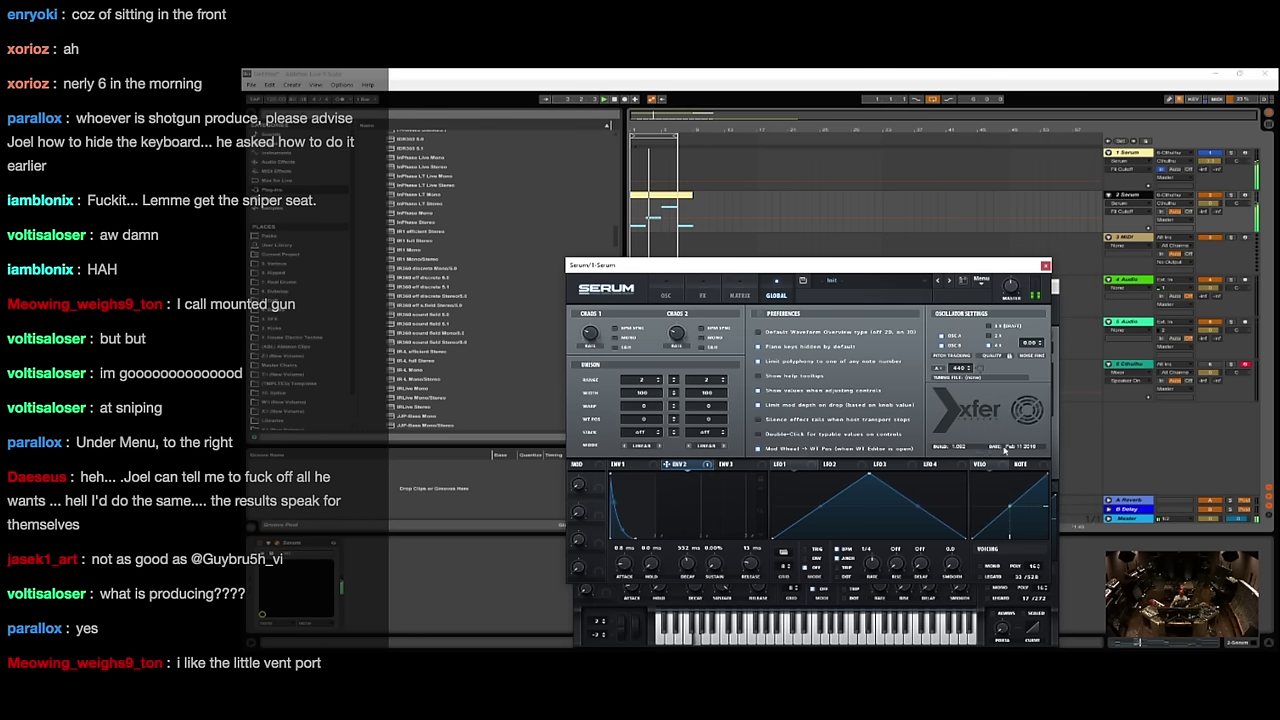
left_click_drag(960, 270, 1124, 225)
- Hide the piano keyboard in the second track's Serum and close that plugin window
left_click(706, 292)
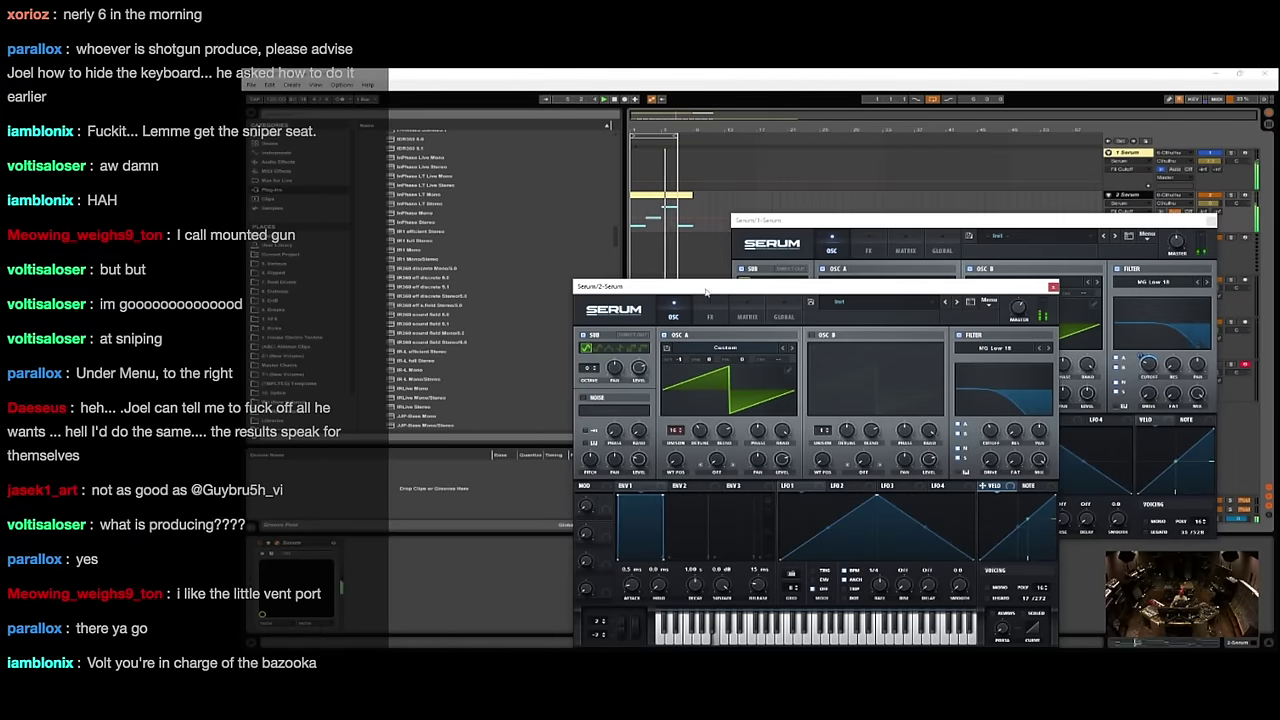
left_click(989, 301)
left_click(1080, 470)
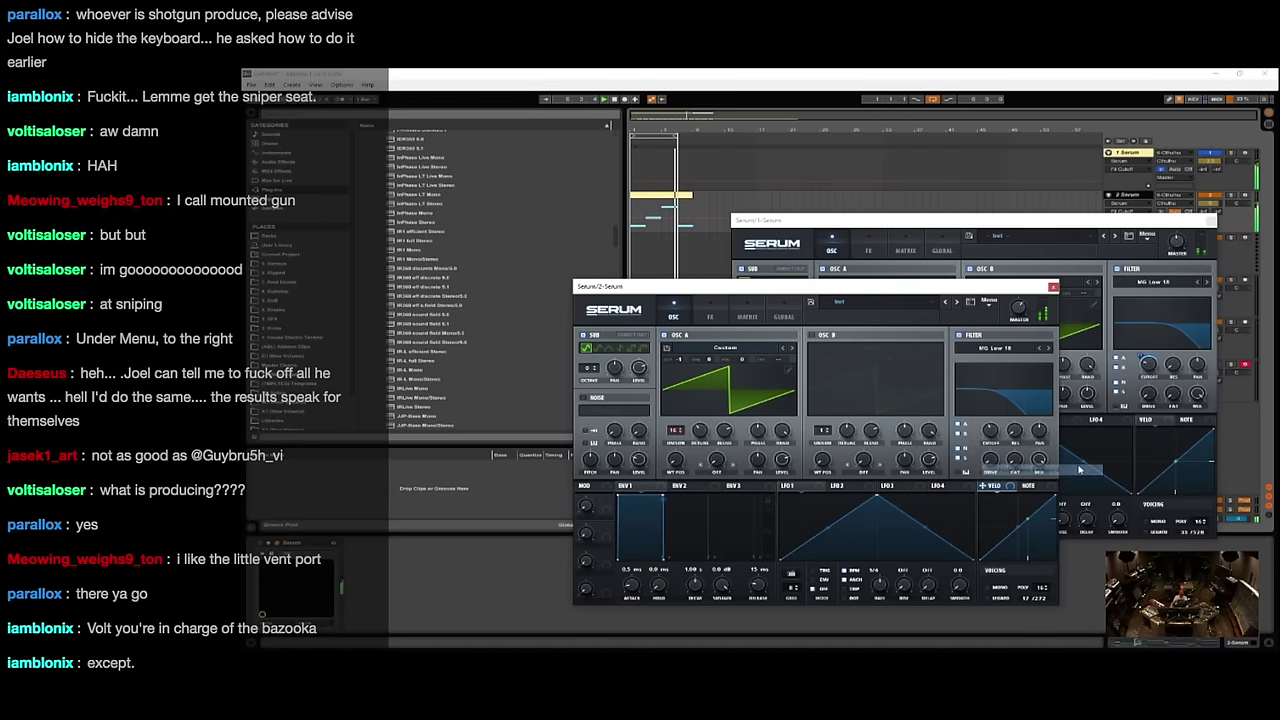
left_click_drag(1044, 284, 1122, 268)
left_click(1128, 273)
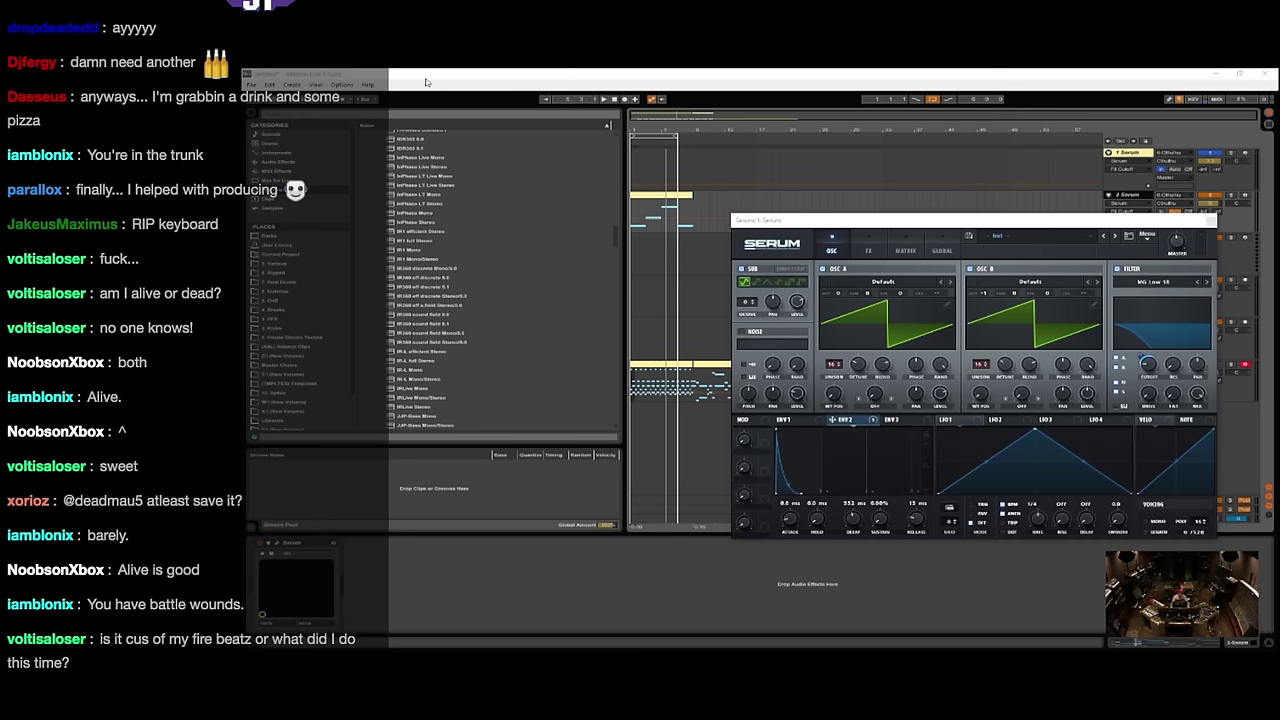
- Open the recent Live set not_techno.als from No_problem_01, discarding the changes to the untitled set
left_click(251, 84)
mouse_move(300, 117)
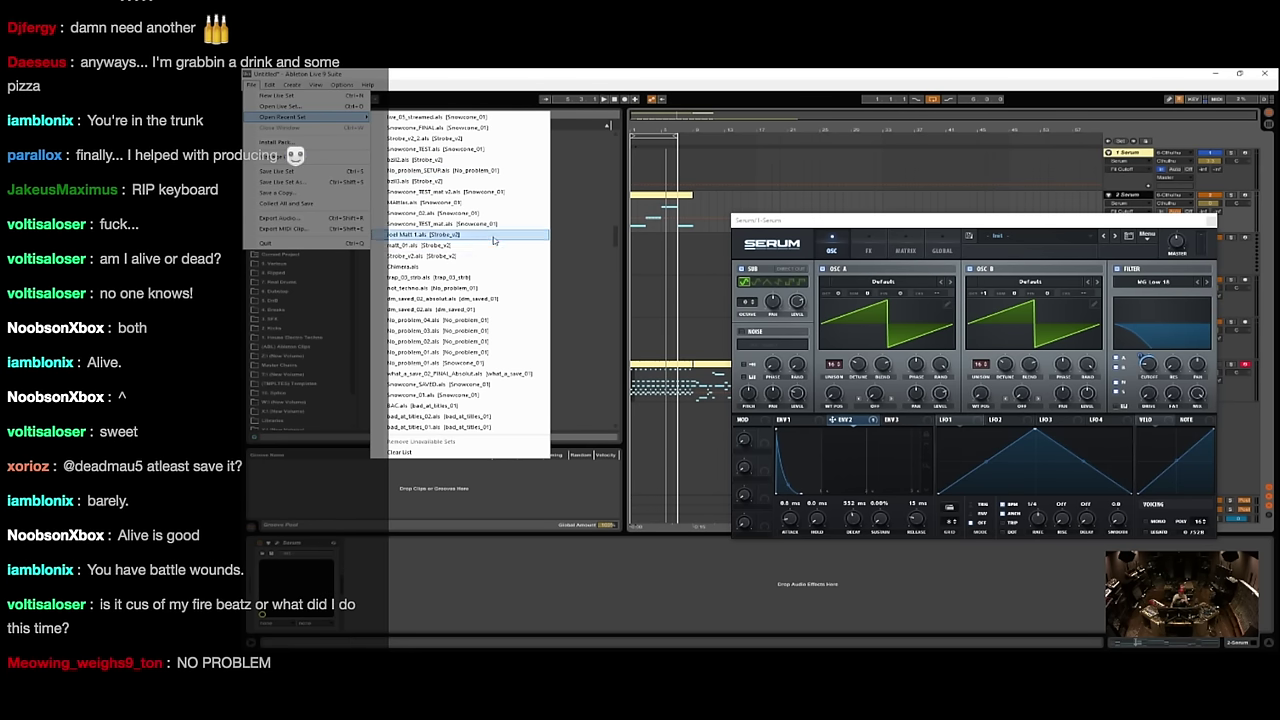
left_click(473, 293)
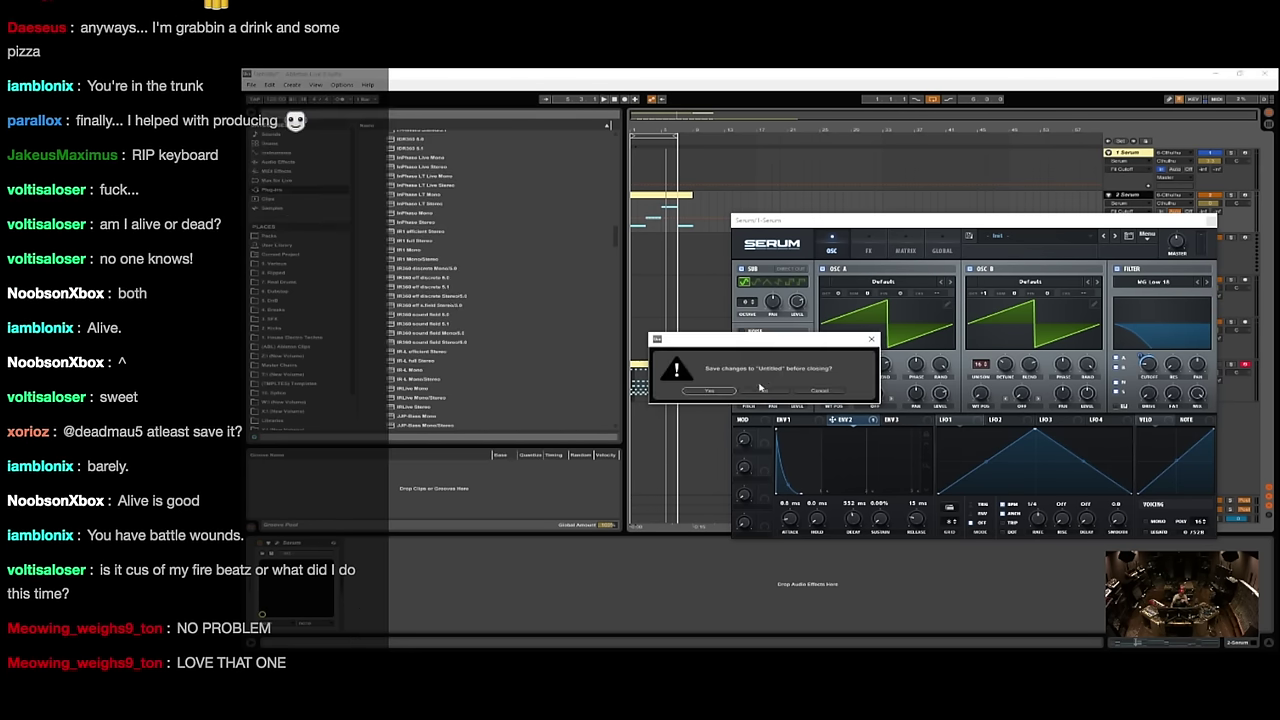
left_click(760, 388)
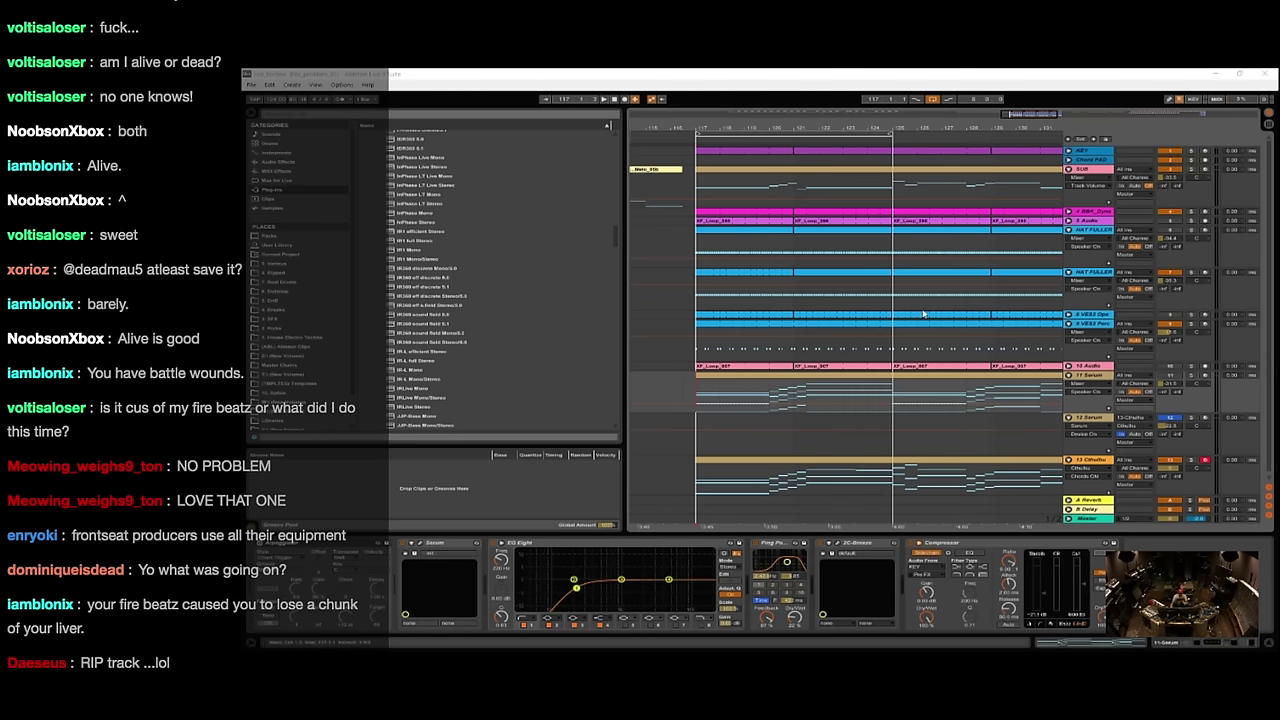
- Play the looped section of the set and toggle the 5 Audio and 10 Audio tracks to audition the mix
left_click(707, 292)
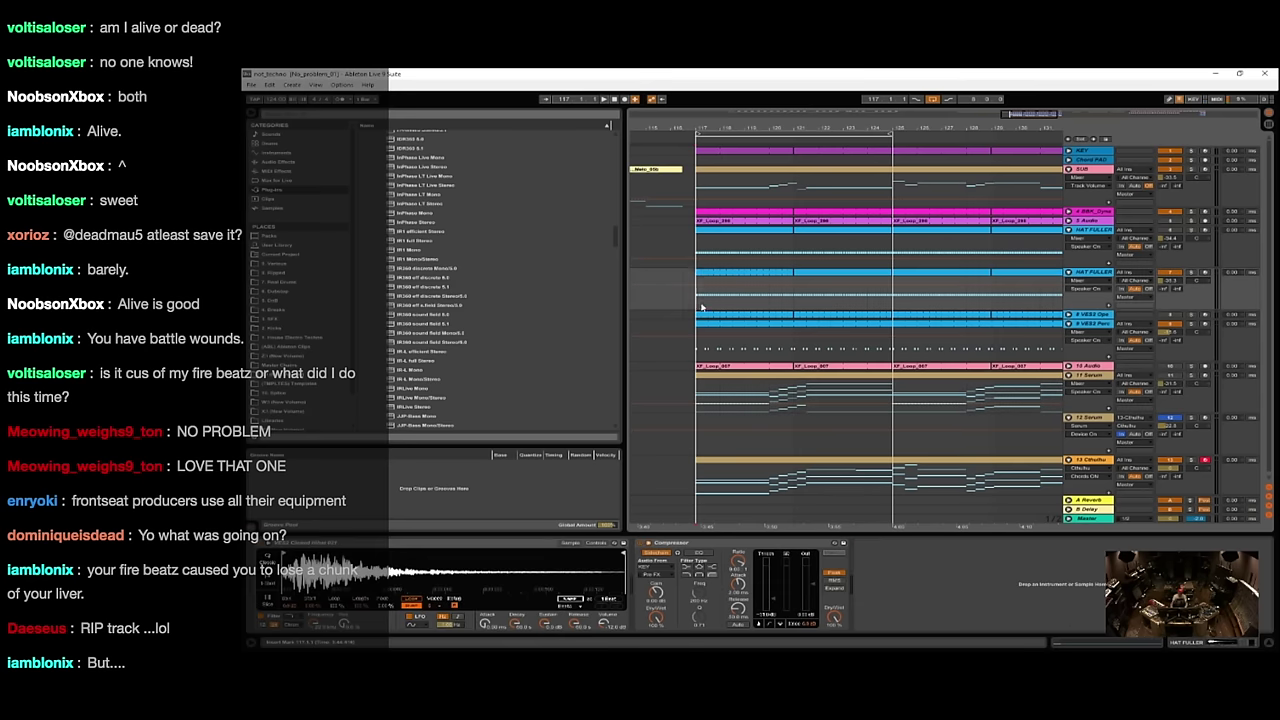
key("space")
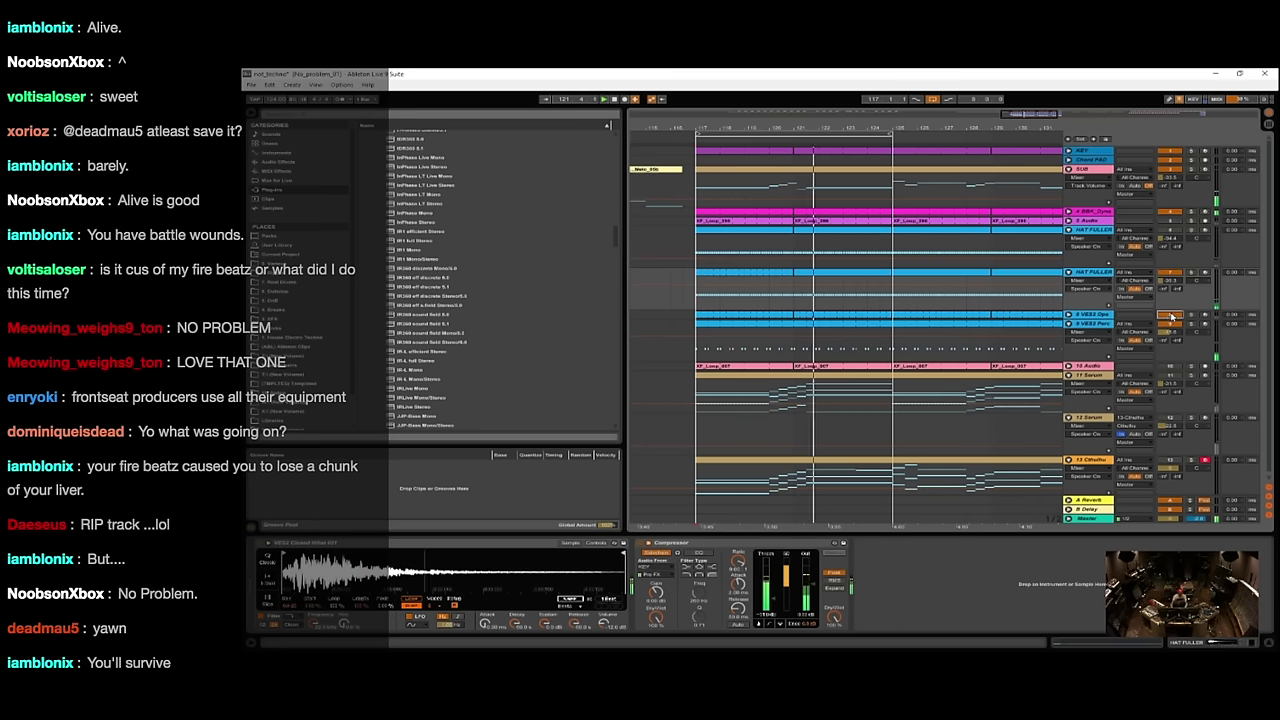
left_click(1170, 221)
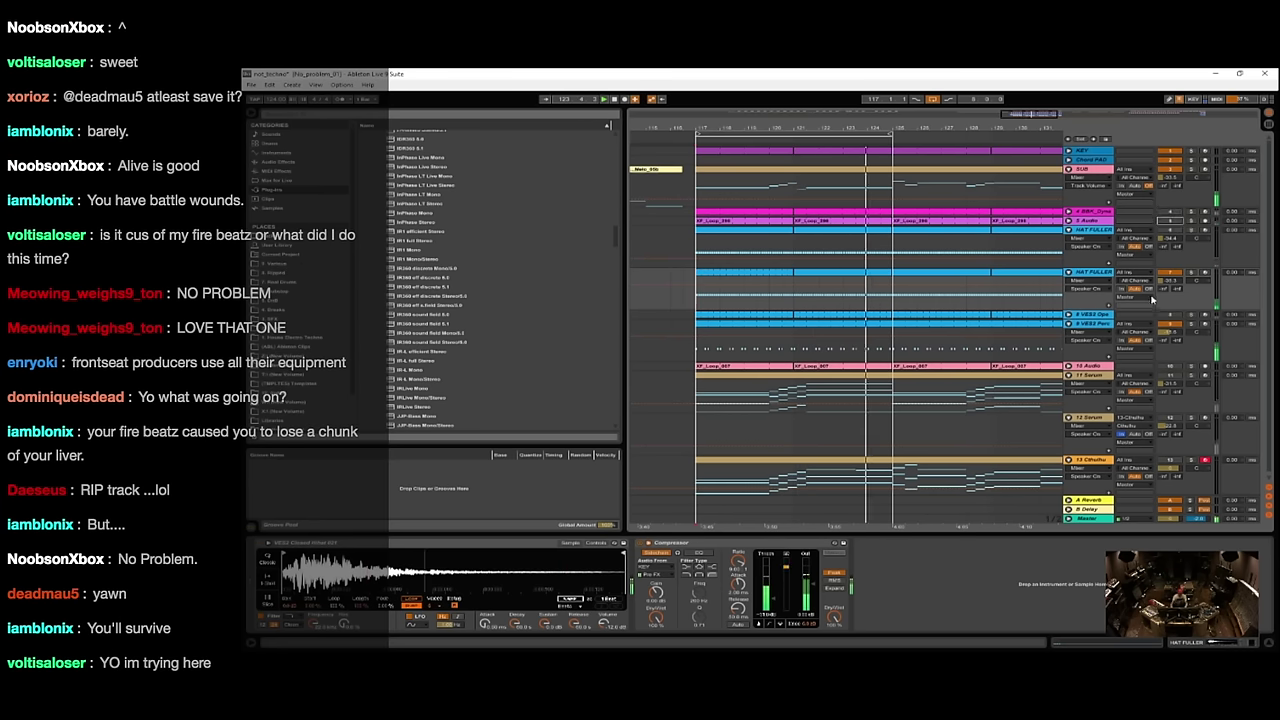
scroll(1144, 374, "down", 1)
left_click(1170, 363)
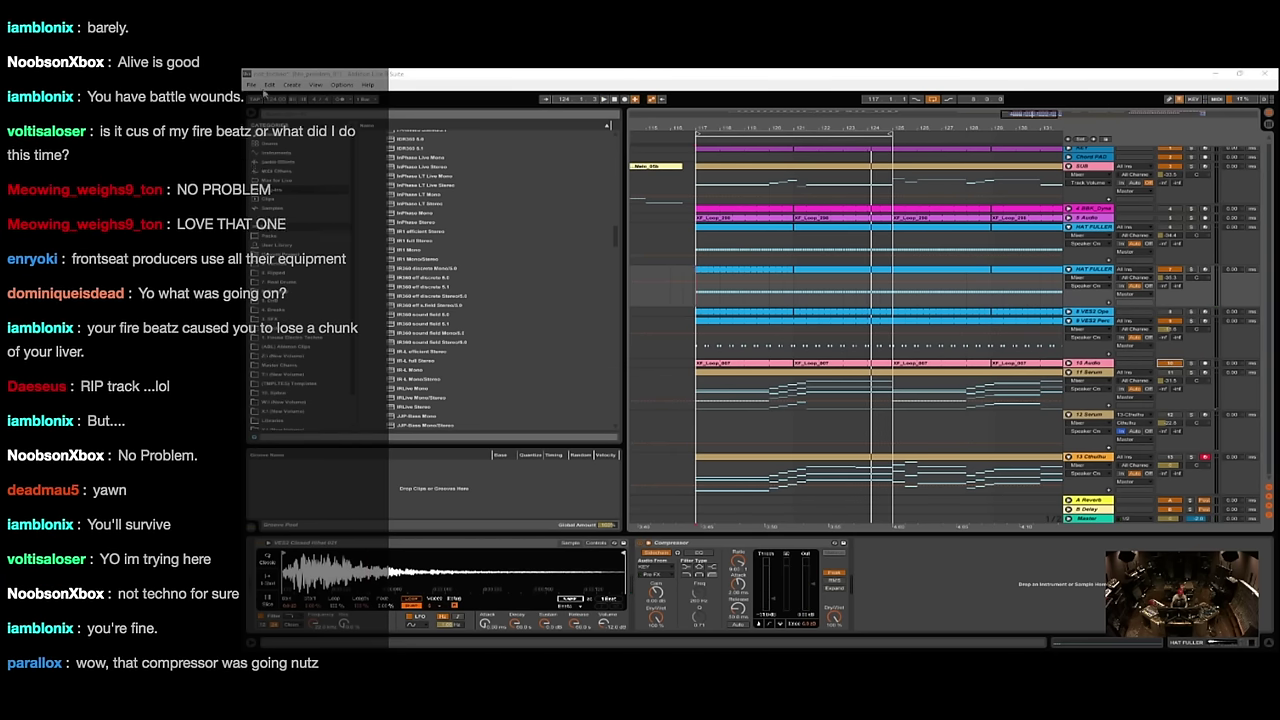
- Open the recent Live set BAC.als from bad_at_titles_01 without saving the changes to not_techno
left_click(260, 87)
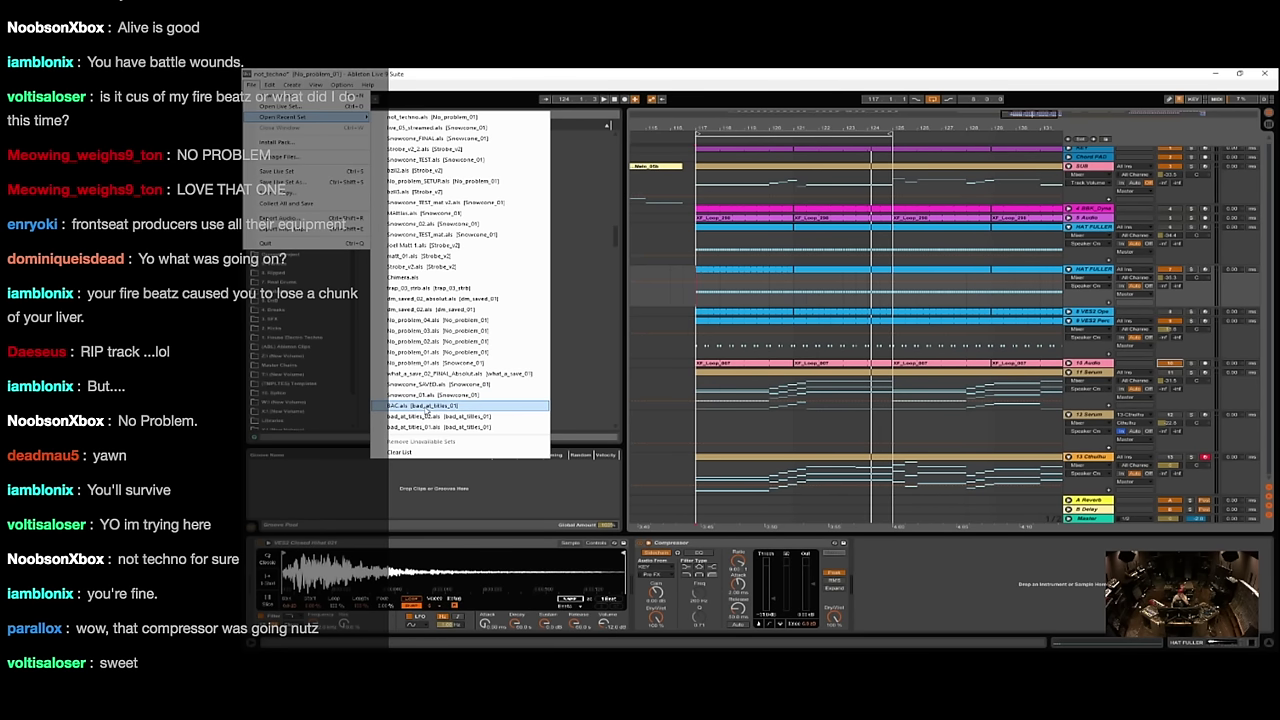
left_click(427, 409)
left_click(735, 398)
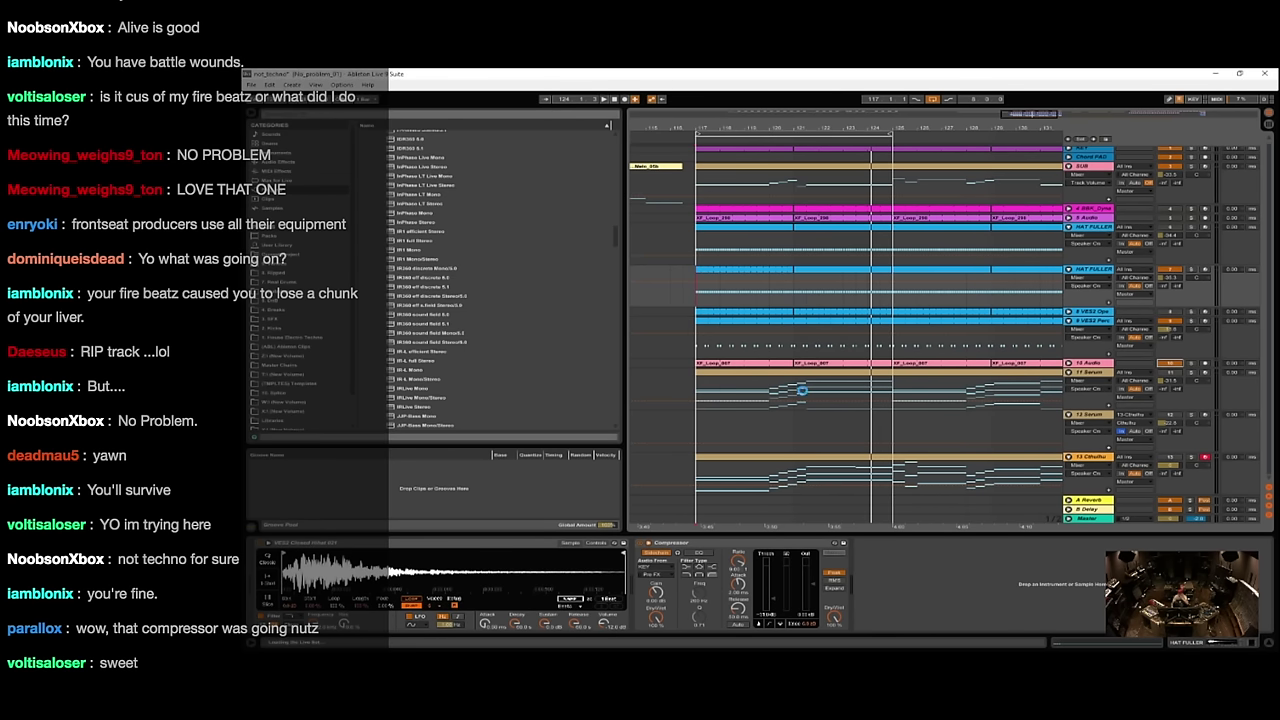